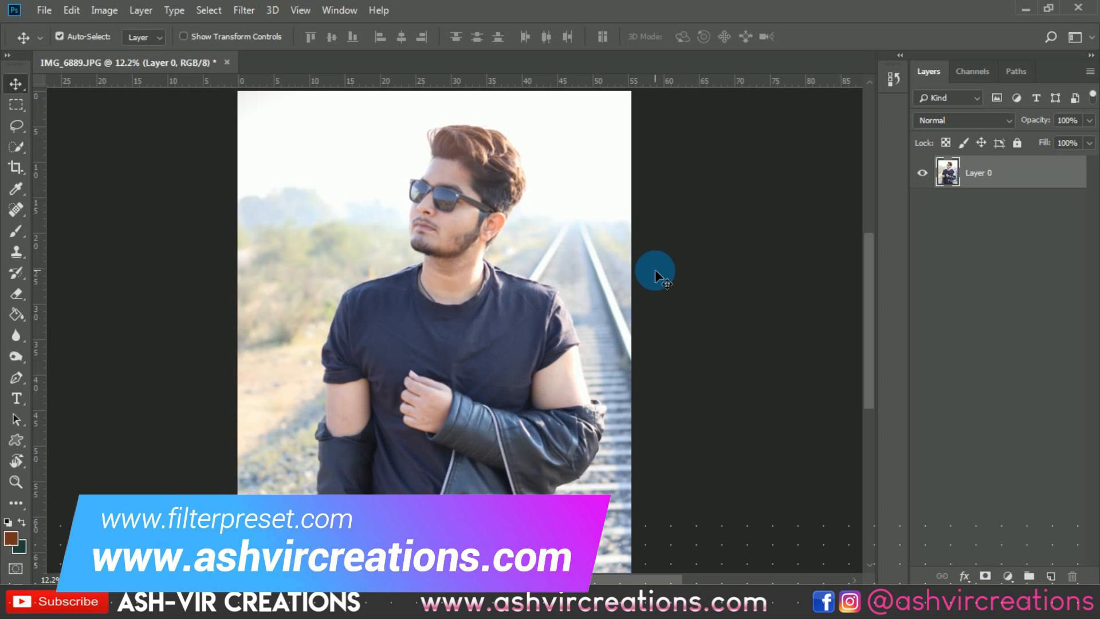
Duplicate Layer 0 under its default name in the same document
{"action": "scroll", "coordinate": [655, 275], "scroll_direction": "down", "scroll_amount": 1}
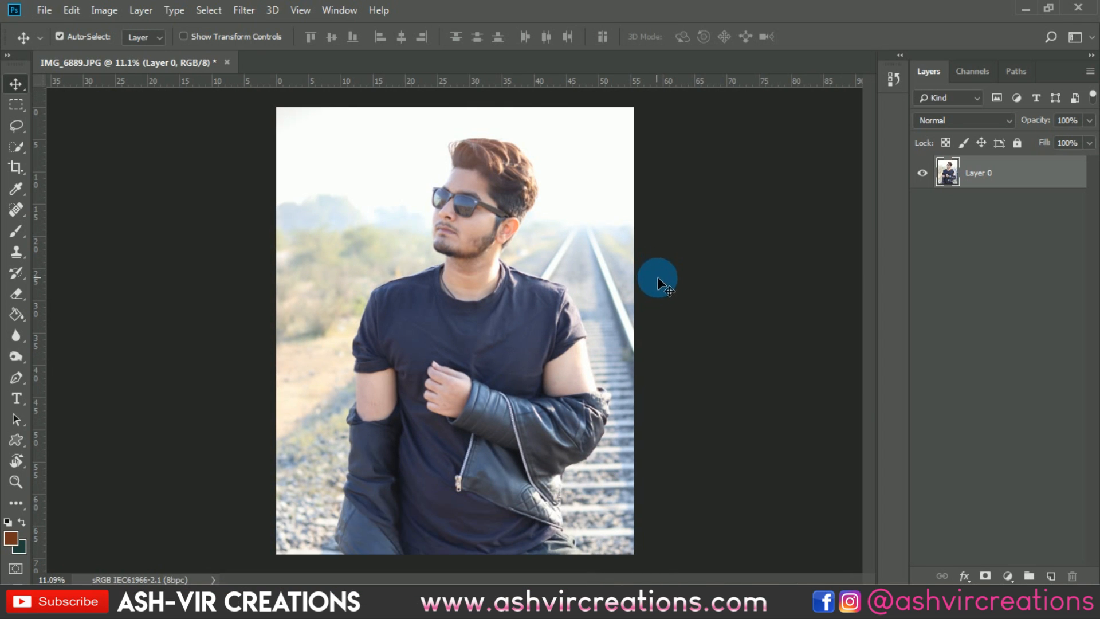
{"action": "right_click", "coordinate": [1018, 178]}
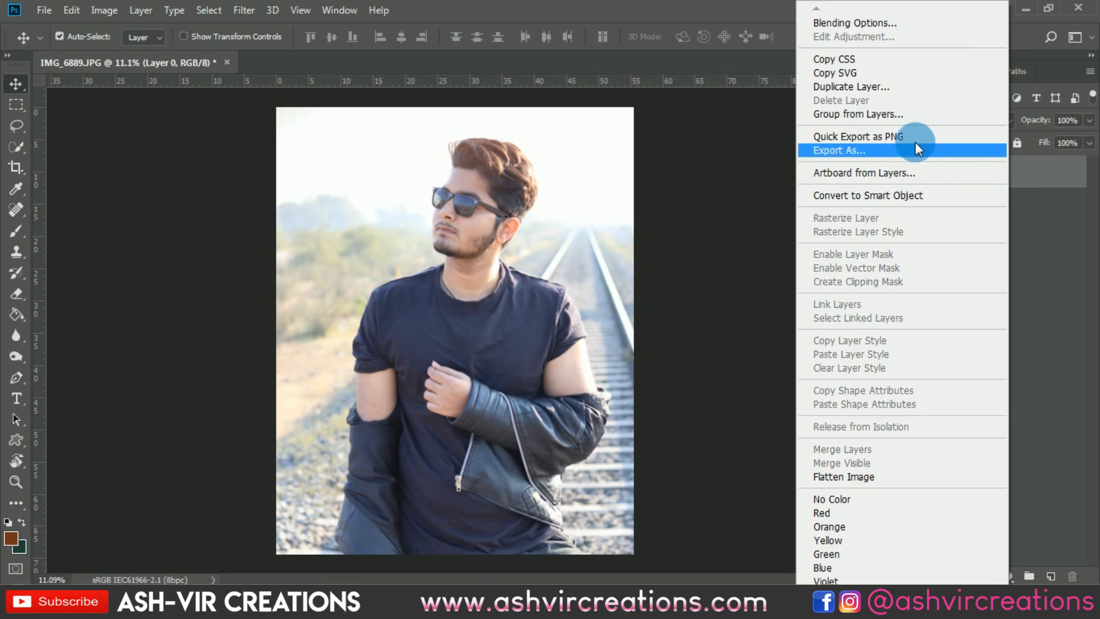
{"action": "left_click", "coordinate": [890, 87]}
{"action": "left_click", "coordinate": [697, 153]}
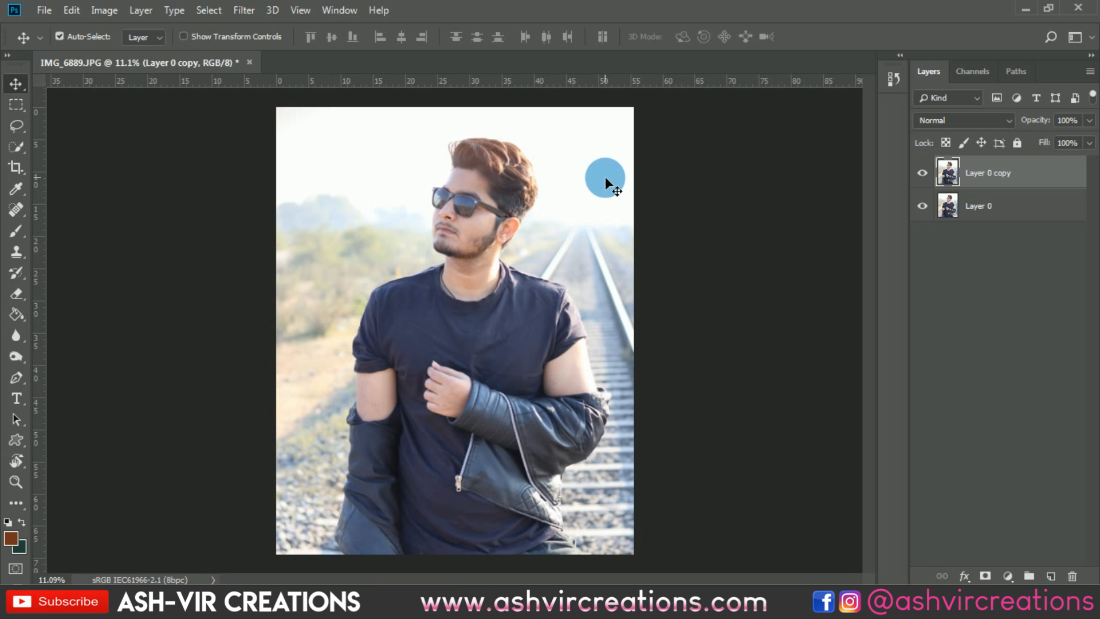
In the Camera Raw Filter for the duplicated layer, set Exposure to -0.55, Highlights to -78 and Shadows to -11
{"action": "scroll", "coordinate": [584, 178], "scroll_direction": "up", "scroll_amount": 2}
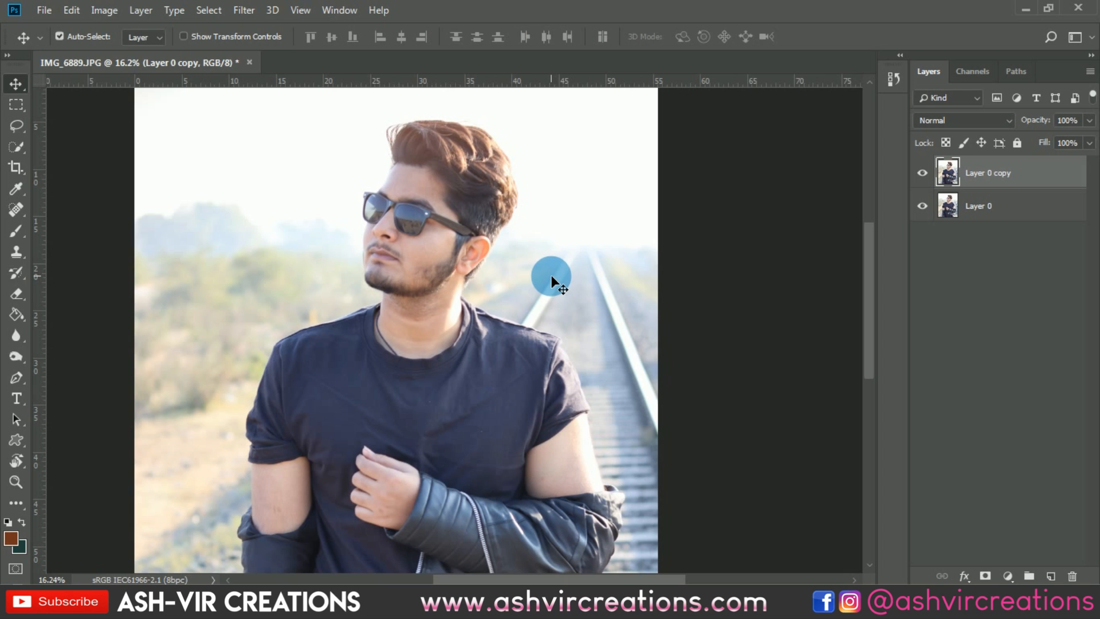
{"action": "scroll", "coordinate": [551, 279], "scroll_direction": "down", "scroll_amount": 3}
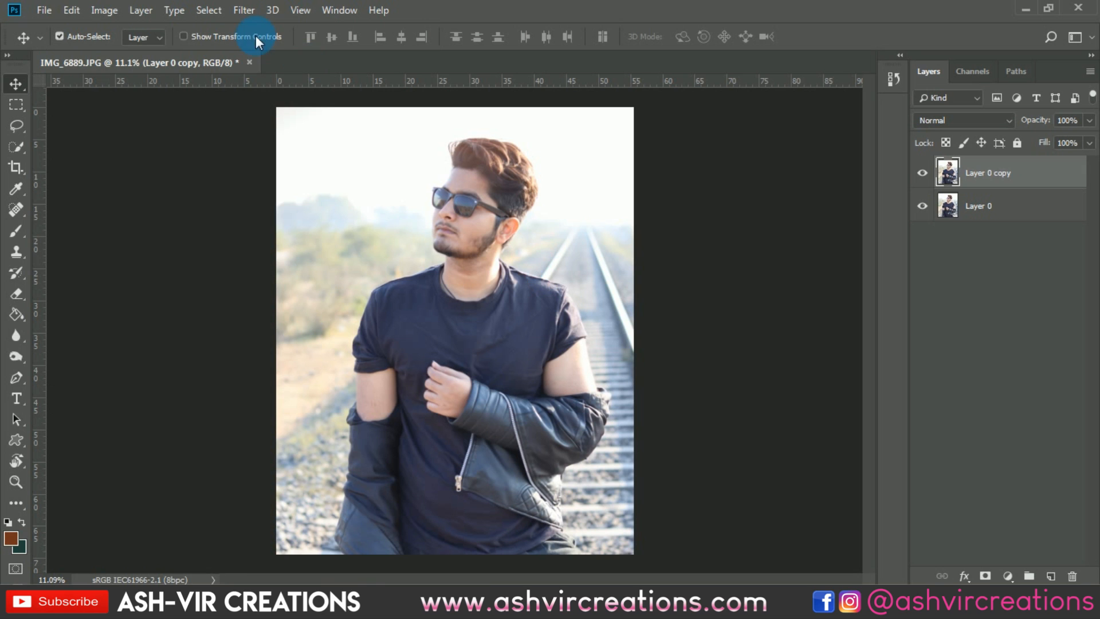
{"action": "left_click", "coordinate": [245, 10]}
{"action": "left_click", "coordinate": [304, 100]}
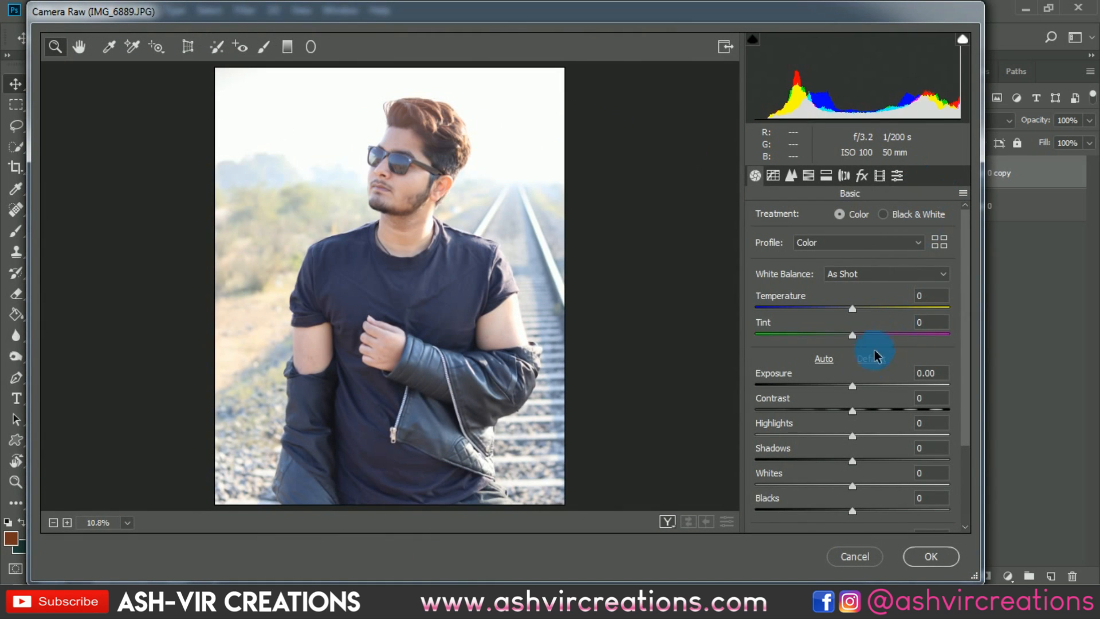
{"action": "mouse_move", "coordinate": [855, 391]}
{"action": "left_mouse_down"}
{"action": "mouse_move", "coordinate": [821, 388]}
{"action": "mouse_move", "coordinate": [843, 388]}
{"action": "left_mouse_up"}
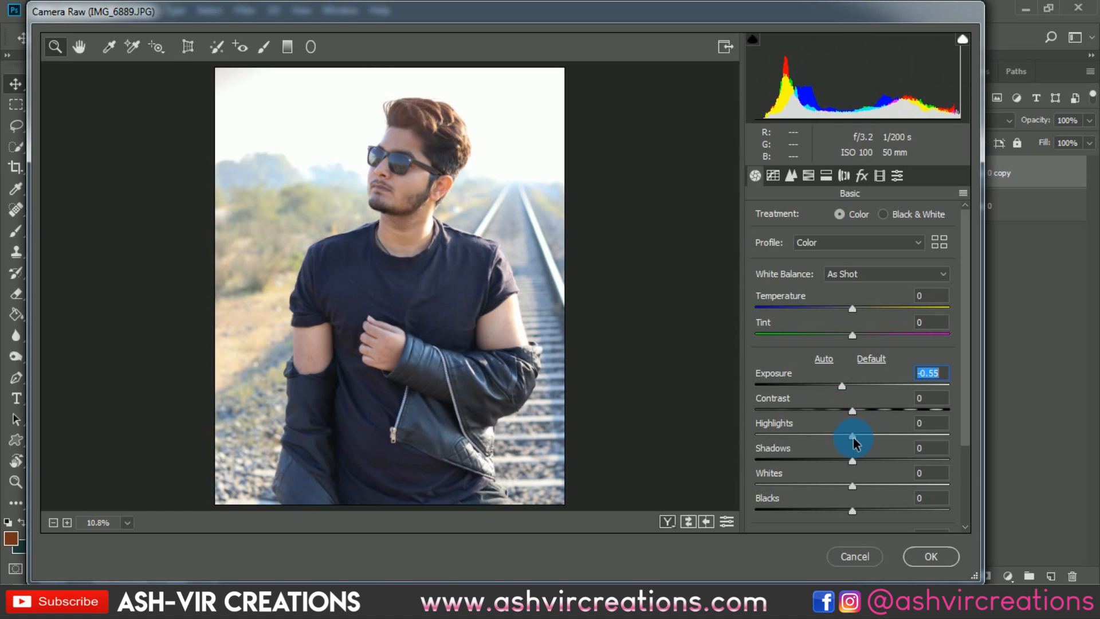
{"action": "left_click_drag", "start_coordinate": [854, 441], "coordinate": [684, 441]}
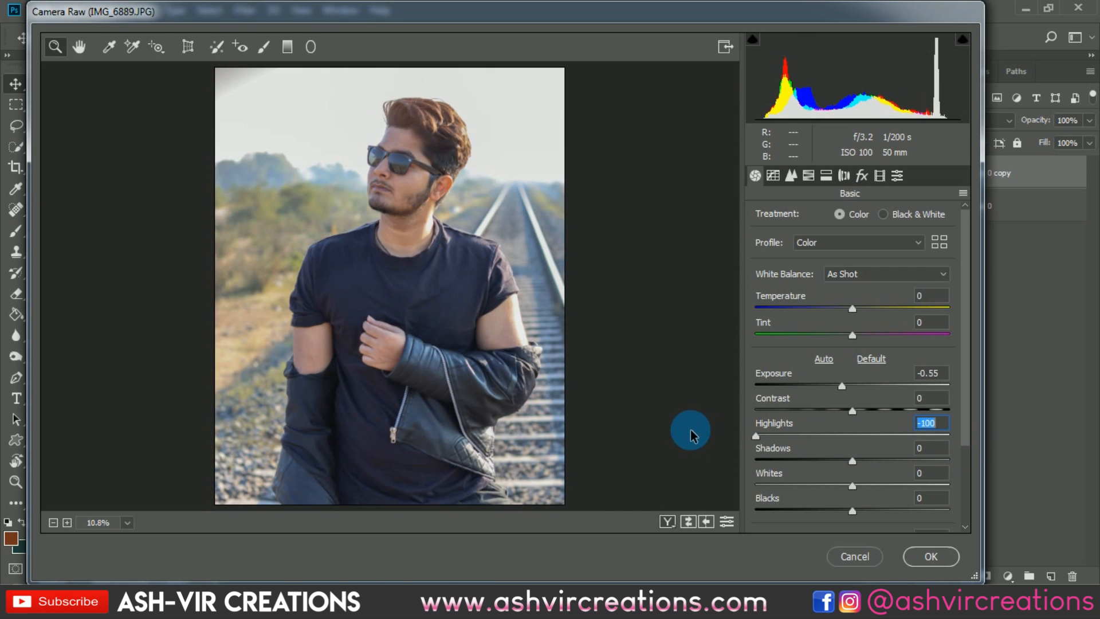
{"action": "left_click_drag", "start_coordinate": [772, 432], "coordinate": [780, 455]}
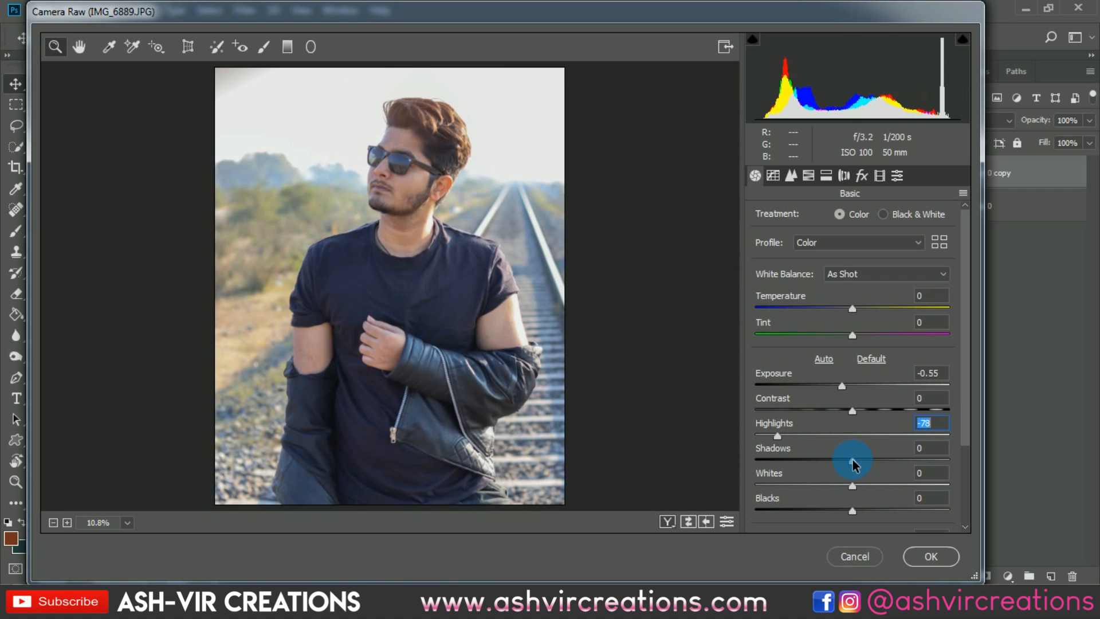
{"action": "mouse_move", "coordinate": [854, 465]}
{"action": "left_mouse_down"}
{"action": "mouse_move", "coordinate": [830, 459]}
{"action": "mouse_move", "coordinate": [847, 467]}
{"action": "mouse_move", "coordinate": [834, 477]}
{"action": "mouse_move", "coordinate": [842, 479]}
{"action": "left_mouse_up"}
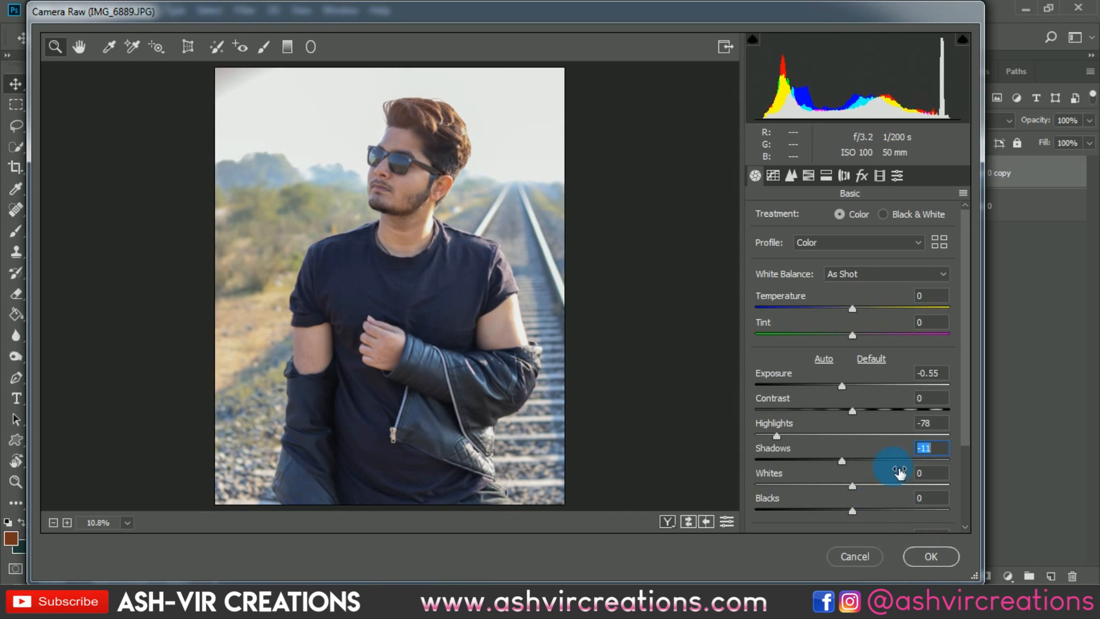
In the HSL adjustments, set the saturation of Greens and Aquas to -100, Blues to -67 and Magentas to -33
{"action": "left_click", "coordinate": [808, 177]}
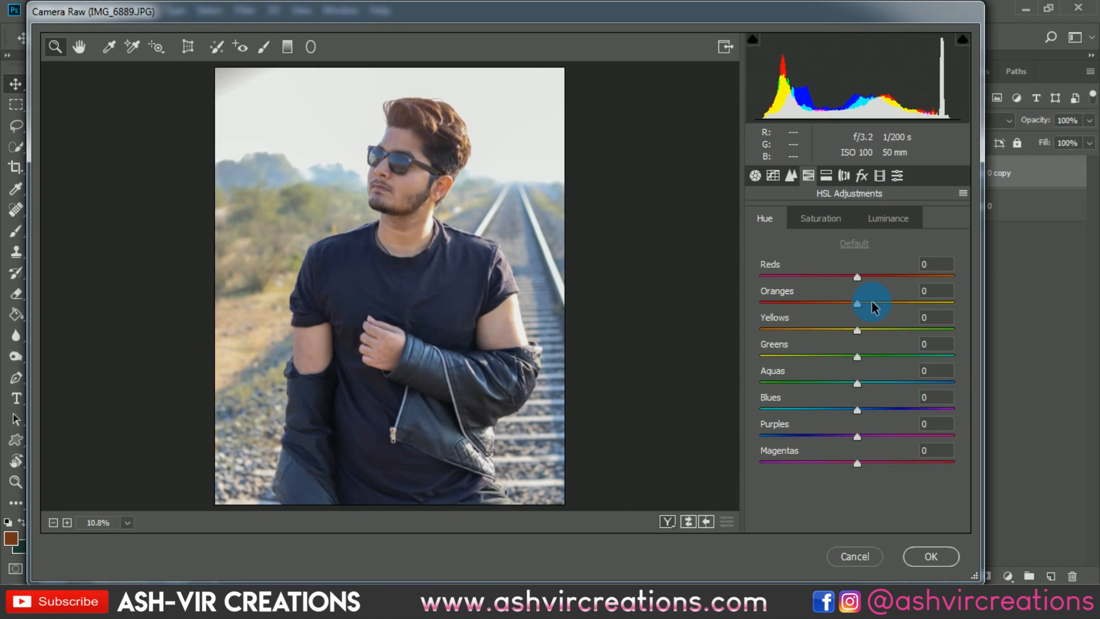
{"action": "left_click", "coordinate": [824, 218]}
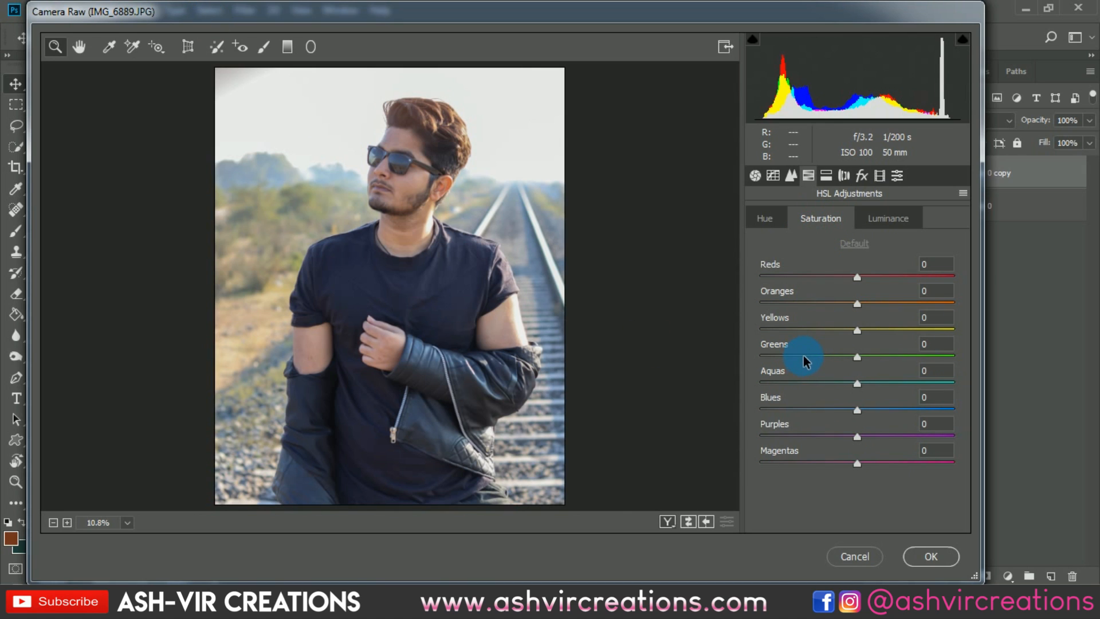
{"action": "left_click_drag", "start_coordinate": [804, 356], "coordinate": [746, 353]}
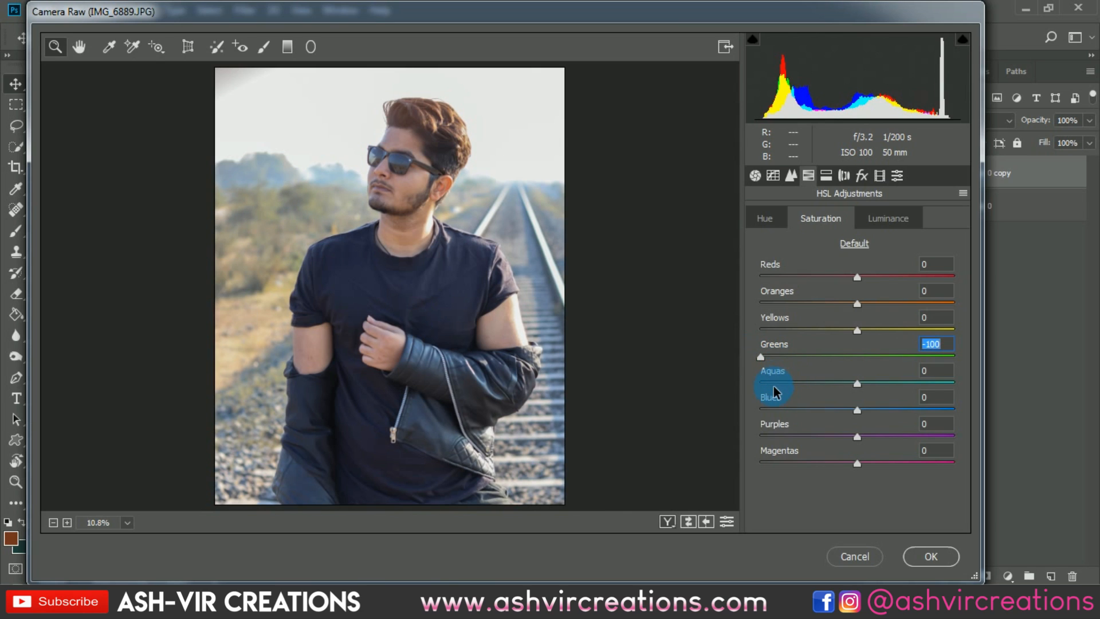
{"action": "left_click_drag", "start_coordinate": [778, 384], "coordinate": [715, 377]}
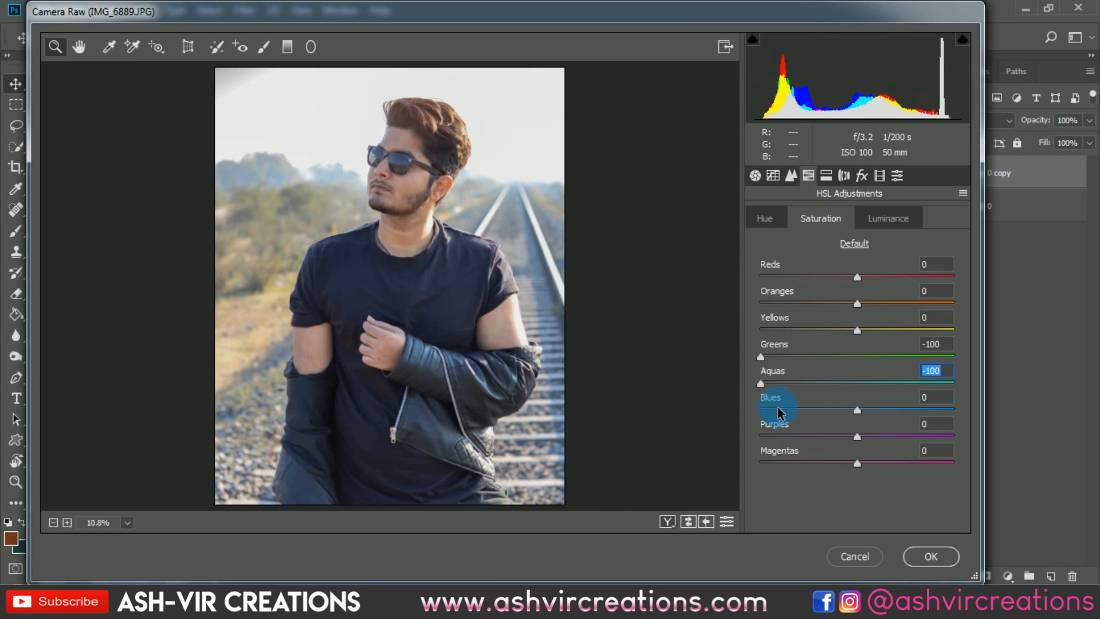
{"action": "left_click_drag", "start_coordinate": [778, 408], "coordinate": [824, 472]}
Inspect the face up close and set the Purples saturation to -18
{"action": "left_click", "coordinate": [764, 217]}
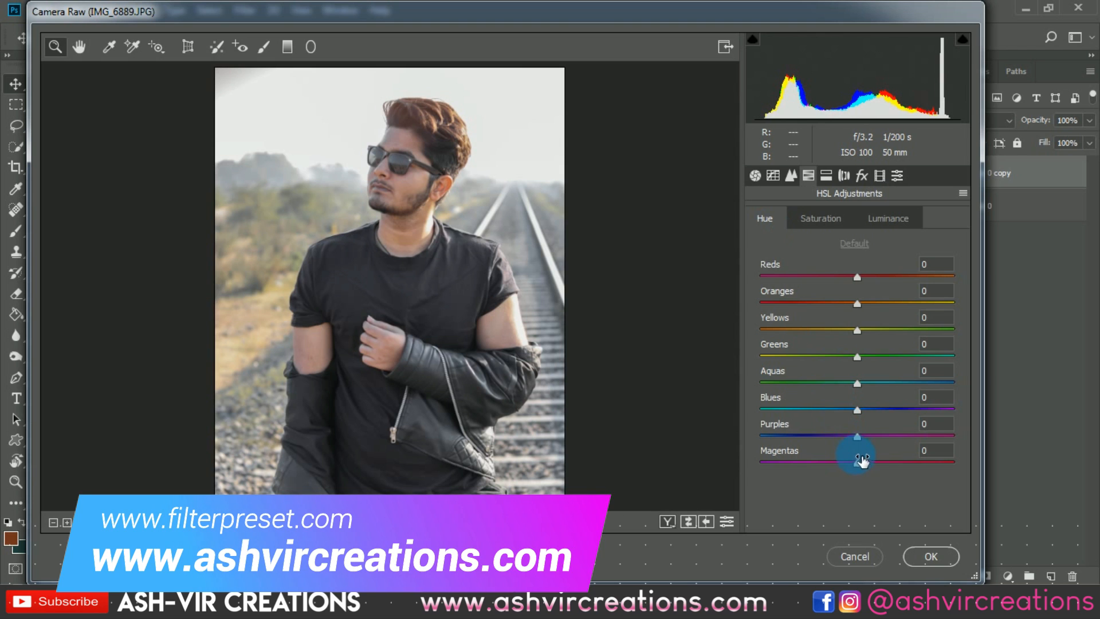
{"action": "left_click", "coordinate": [373, 150]}
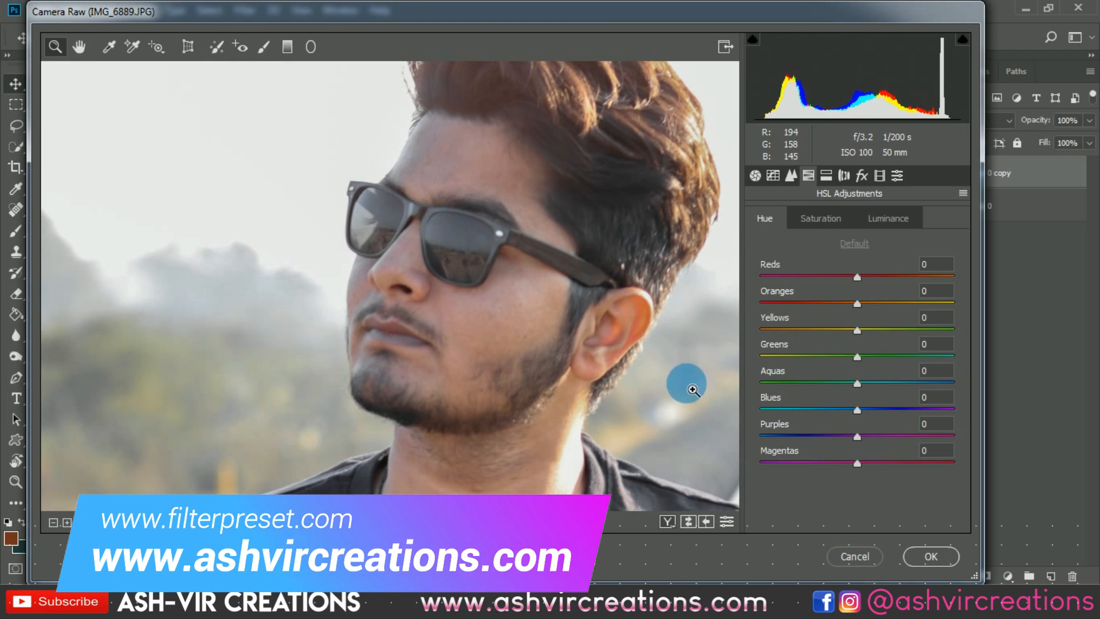
{"action": "left_click", "coordinate": [818, 218]}
{"action": "left_click", "coordinate": [845, 434]}
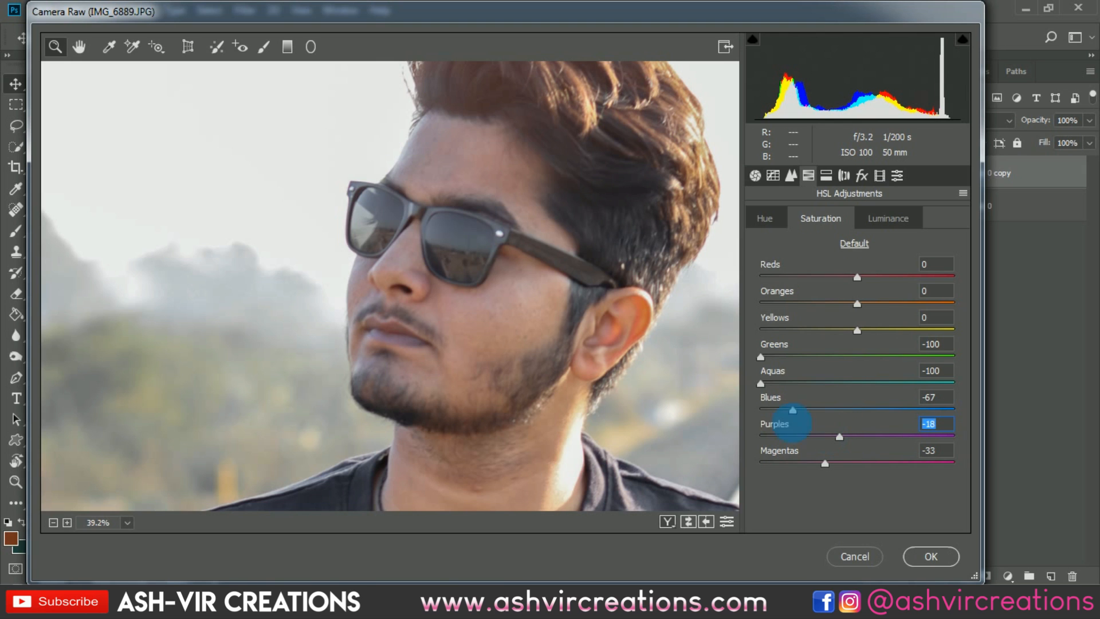
Set the Yellows saturation to -100 and apply the Camera Raw adjustments to the layer
{"action": "left_click_drag", "start_coordinate": [552, 422], "coordinate": [442, 302]}
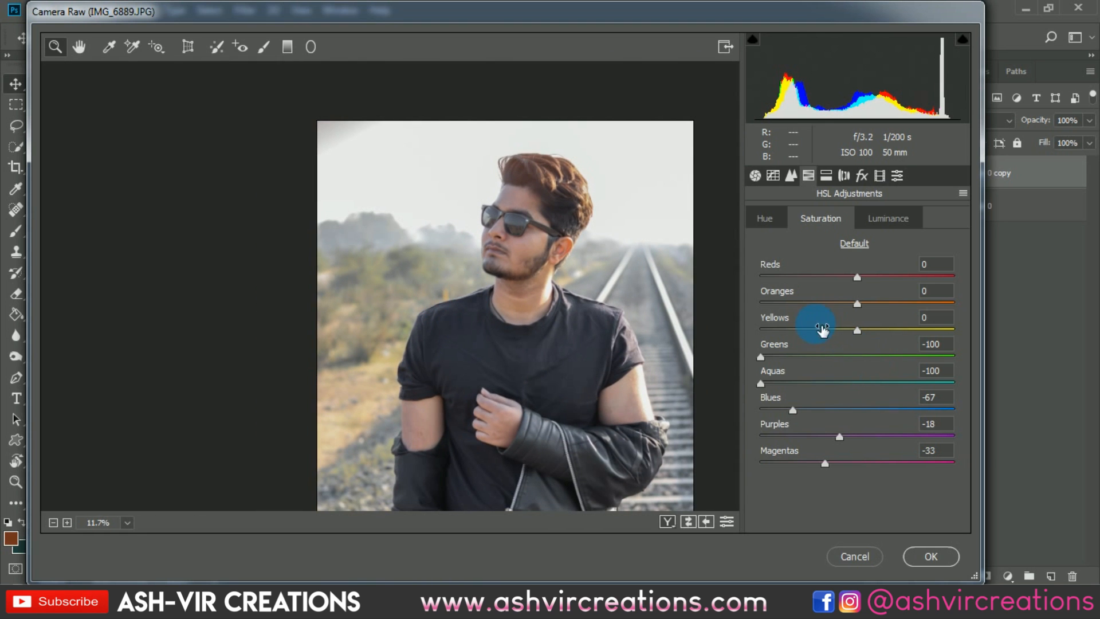
{"action": "left_click_drag", "start_coordinate": [818, 335], "coordinate": [917, 330]}
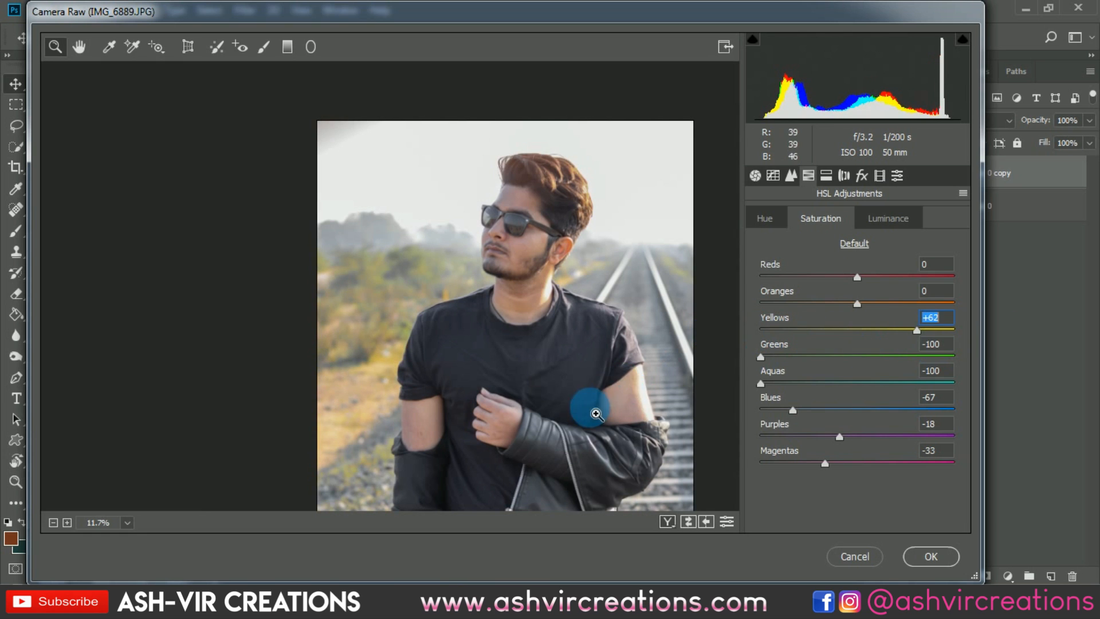
{"action": "mouse_move", "coordinate": [590, 410]}
{"action": "left_mouse_down"}
{"action": "mouse_move", "coordinate": [562, 393]}
{"action": "mouse_move", "coordinate": [580, 413]}
{"action": "left_mouse_up"}
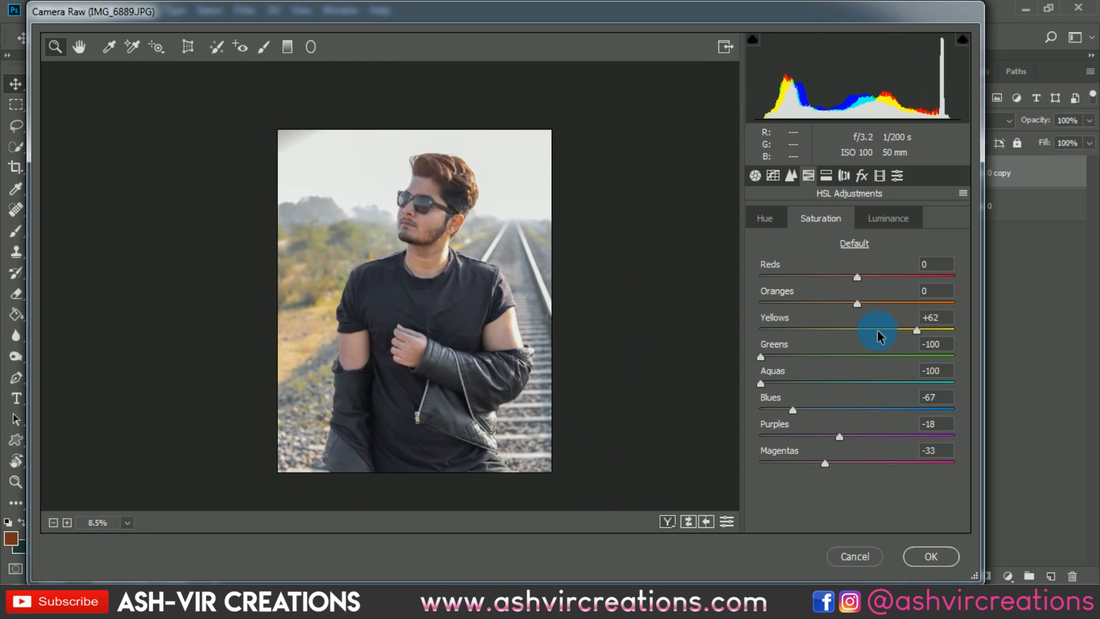
{"action": "left_click_drag", "start_coordinate": [881, 337], "coordinate": [695, 335]}
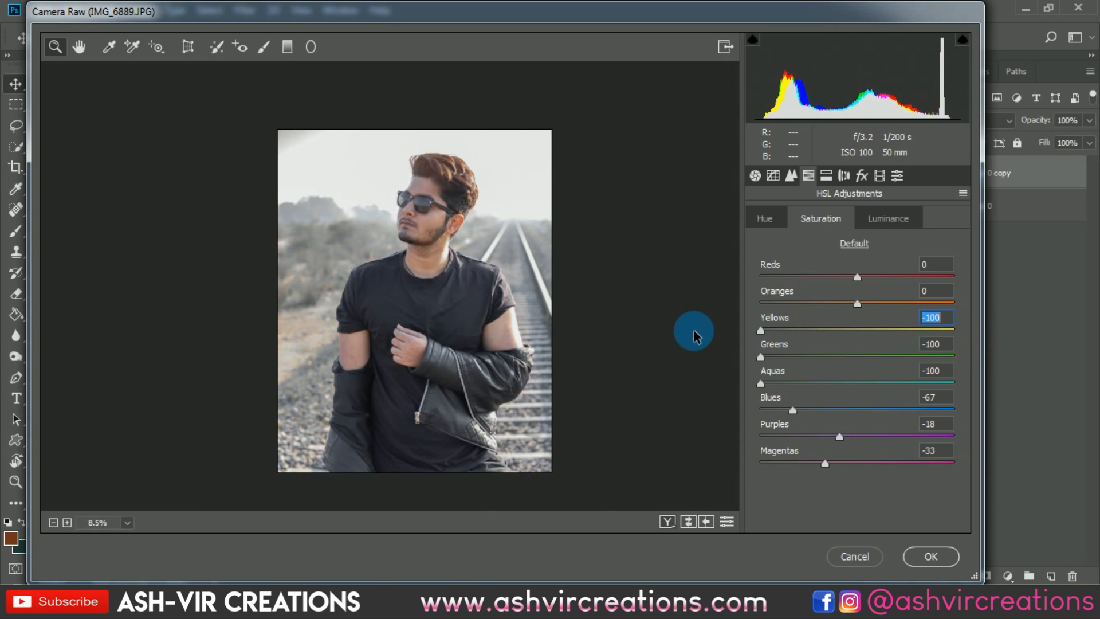
{"action": "left_click", "coordinate": [455, 341]}
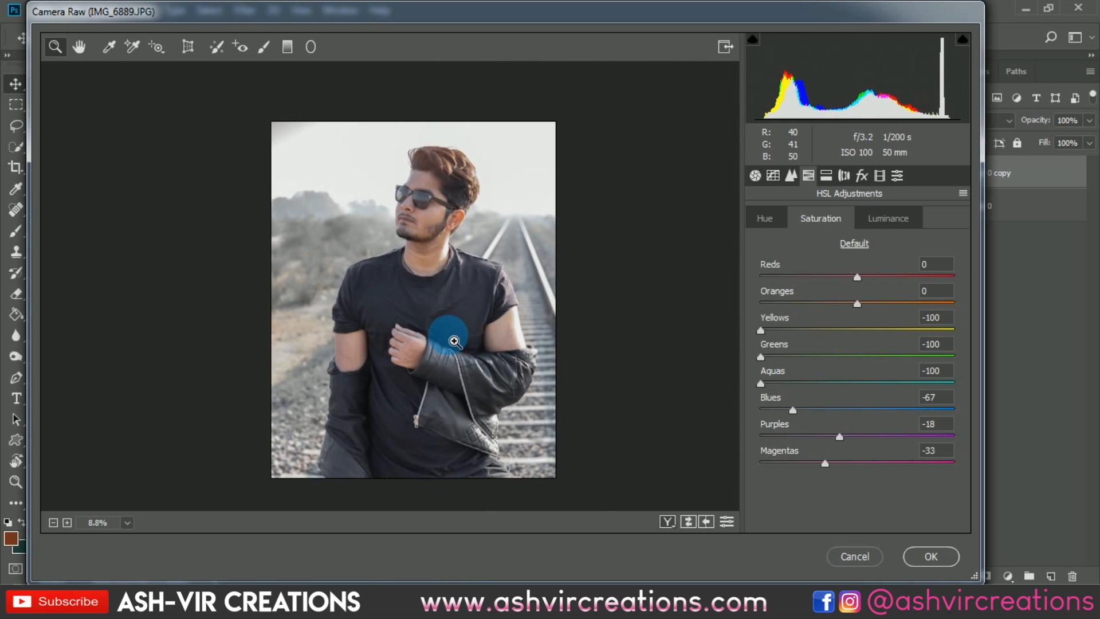
{"action": "left_click", "coordinate": [454, 341]}
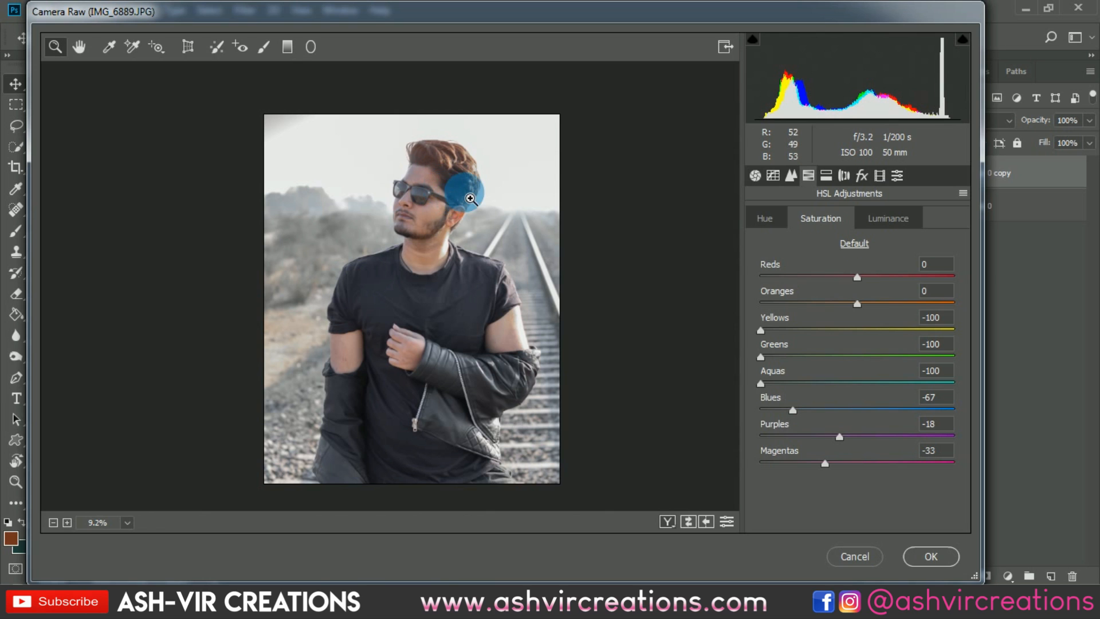
{"action": "left_click", "coordinate": [401, 201]}
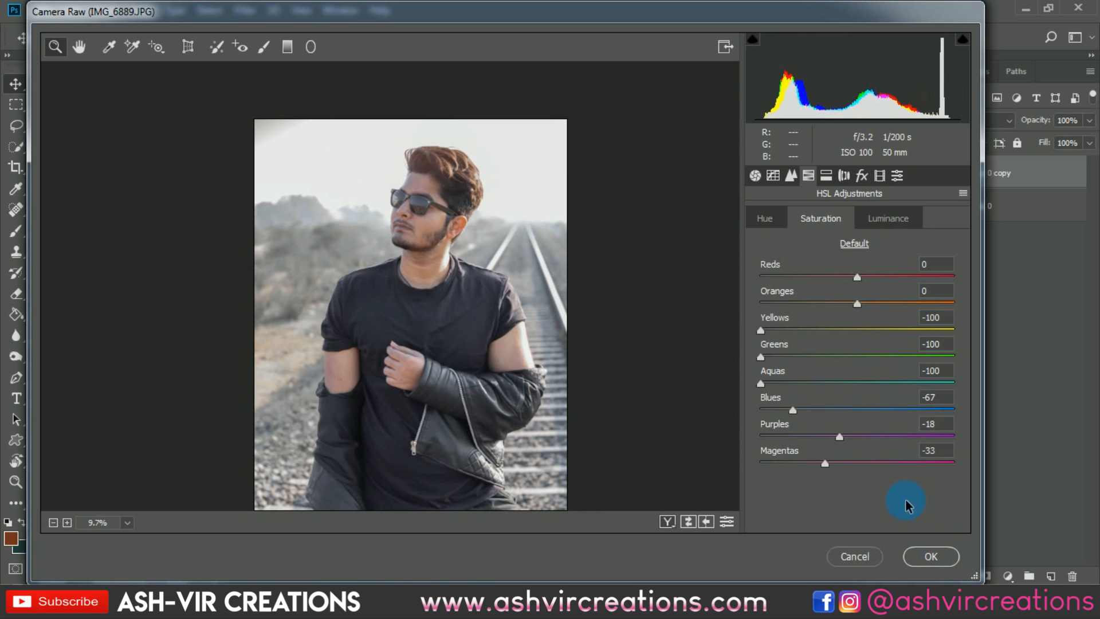
{"action": "left_click", "coordinate": [926, 557]}
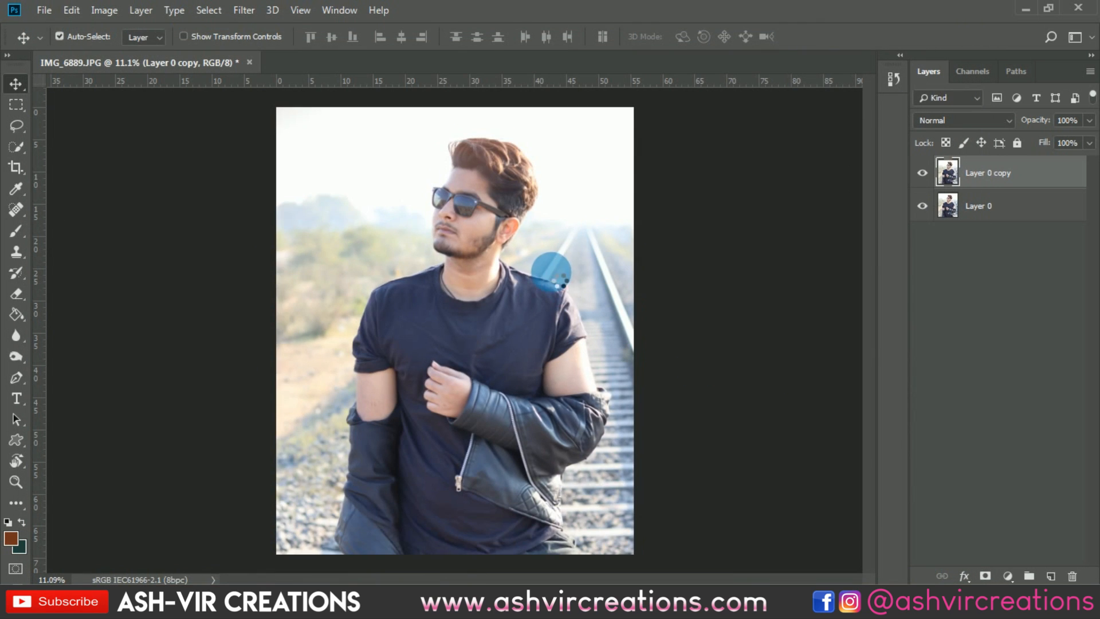
Compare the graded photo with the original by toggling the visibility of Layer 0 copy, leaving it shown
{"action": "scroll", "coordinate": [487, 181], "scroll_direction": "up", "scroll_amount": 1}
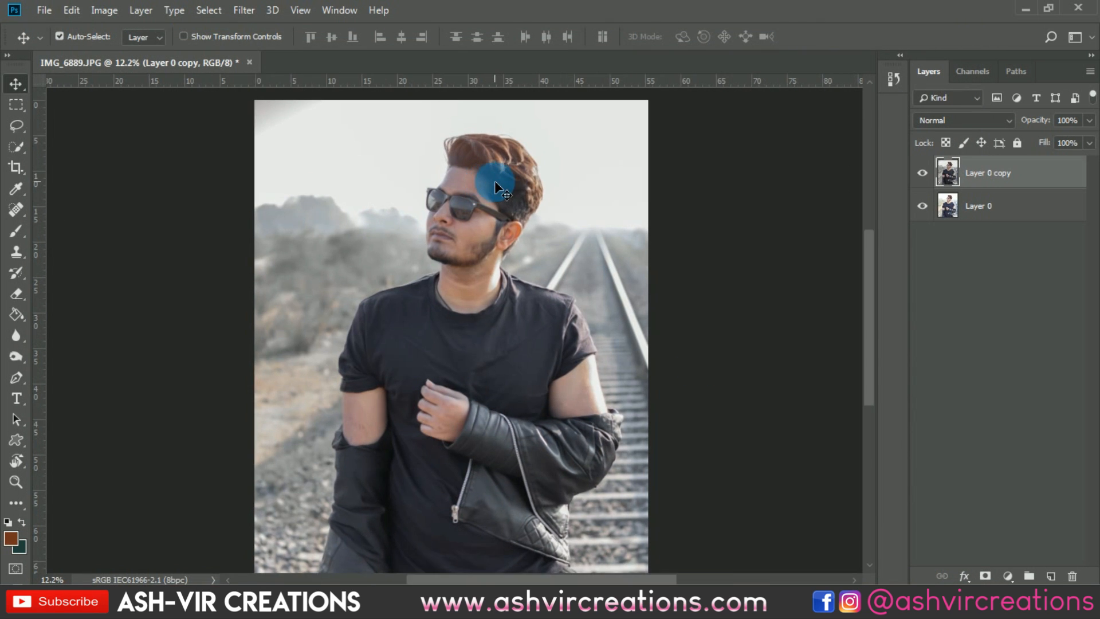
{"action": "scroll", "coordinate": [494, 180], "scroll_direction": "down", "scroll_amount": 2}
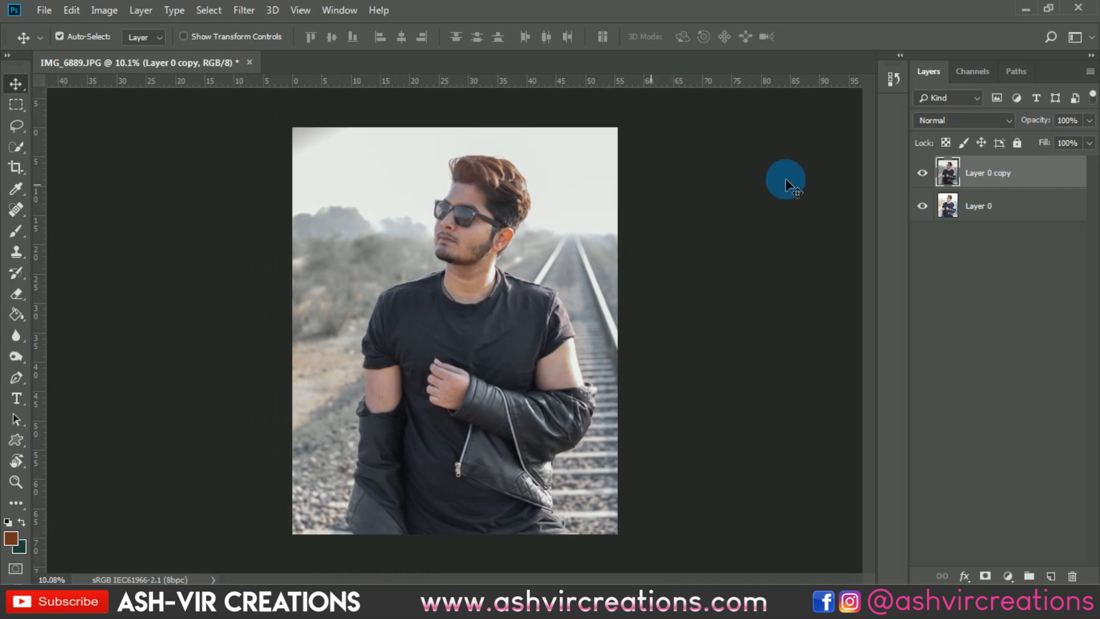
{"action": "left_click", "coordinate": [924, 173]}
{"action": "left_click", "coordinate": [923, 173]}
{"action": "left_click", "coordinate": [922, 173]}
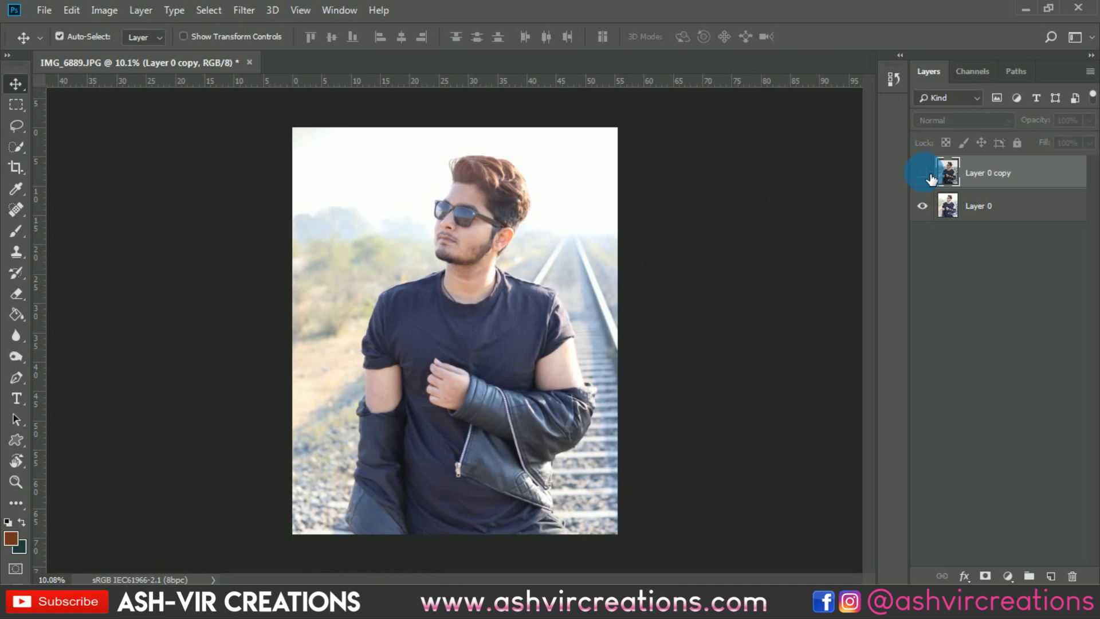
{"action": "left_click", "coordinate": [922, 173]}
Duplicate Layer 0 copy as Layer 0 copy 2 in the same document
{"action": "right_click", "coordinate": [1004, 182]}
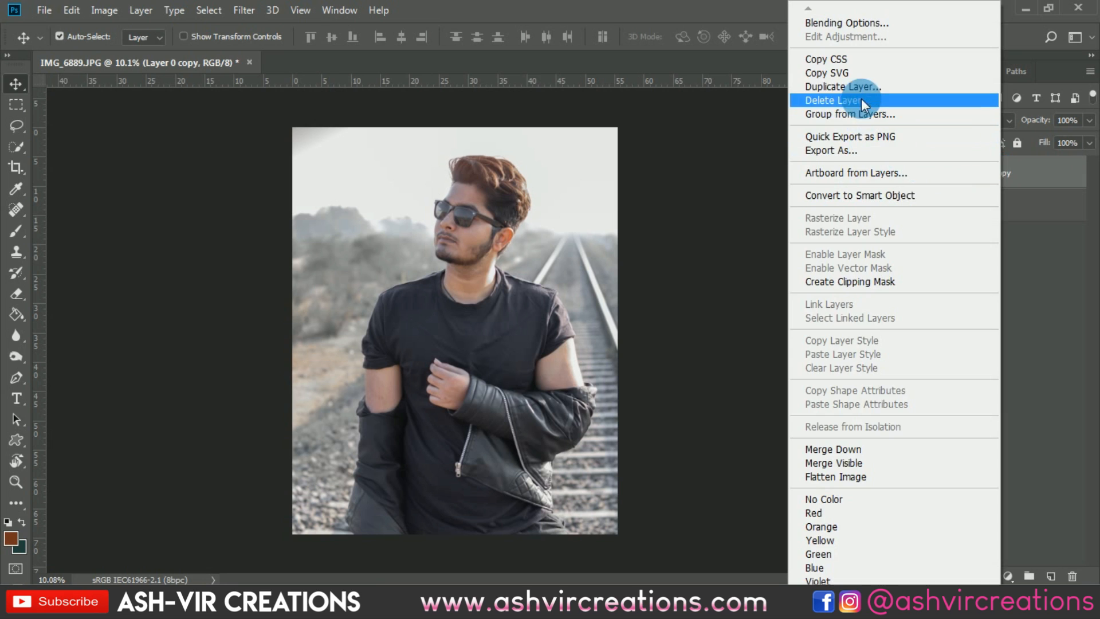
{"action": "left_click", "coordinate": [861, 98]}
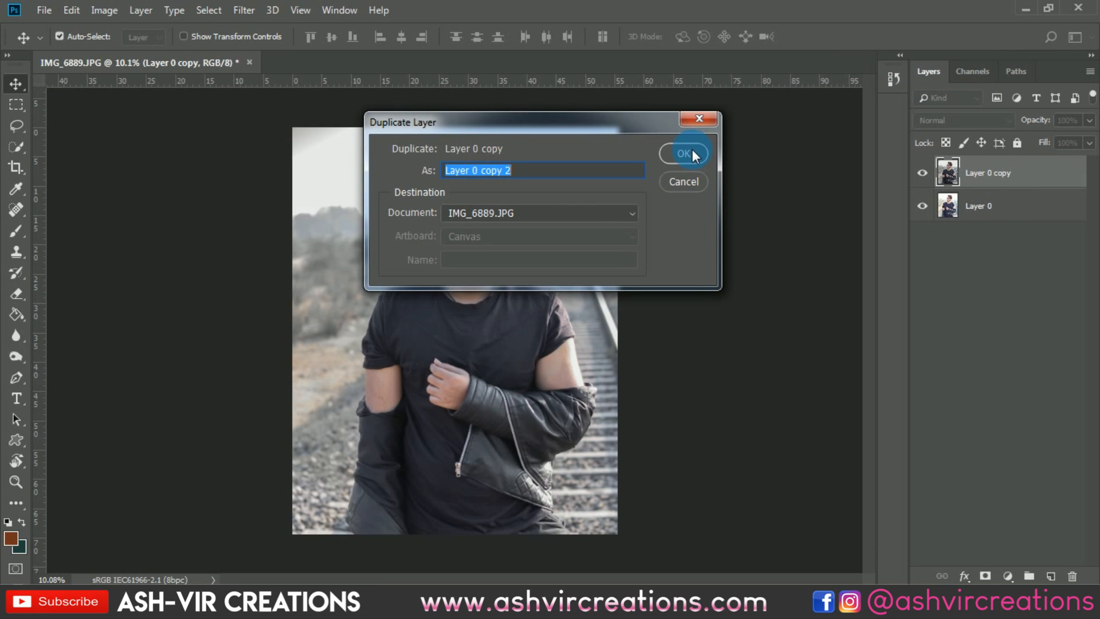
{"action": "left_click", "coordinate": [692, 151]}
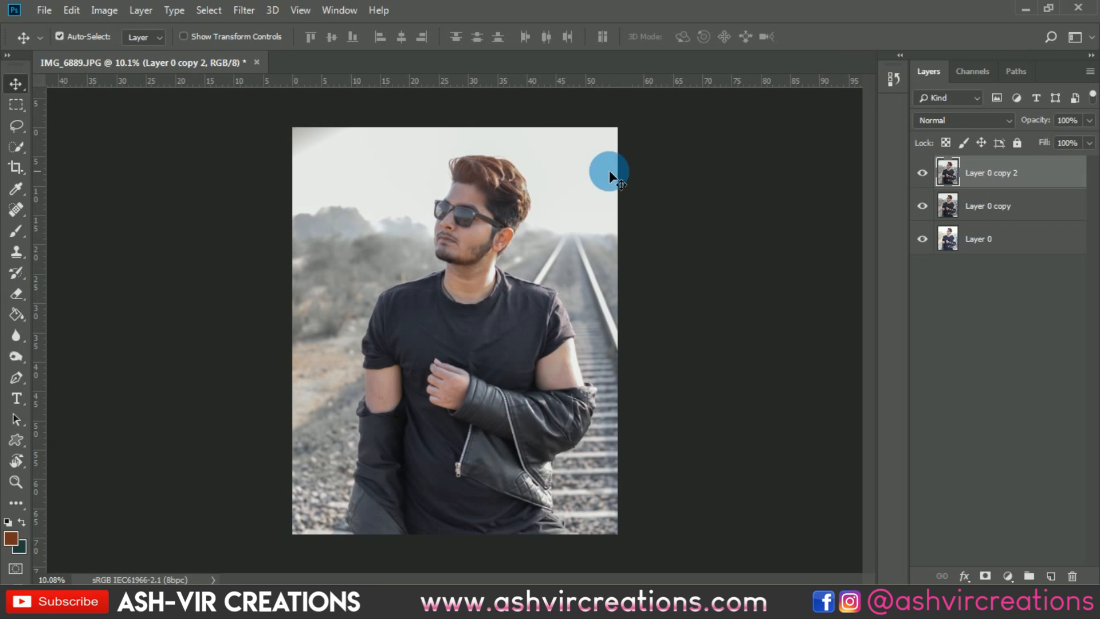
Inspect the face up close in the SkinFiner filter and apply the filter with its default settings to Layer 0 copy 2
{"action": "scroll", "coordinate": [410, 169], "scroll_direction": "up", "scroll_amount": 3}
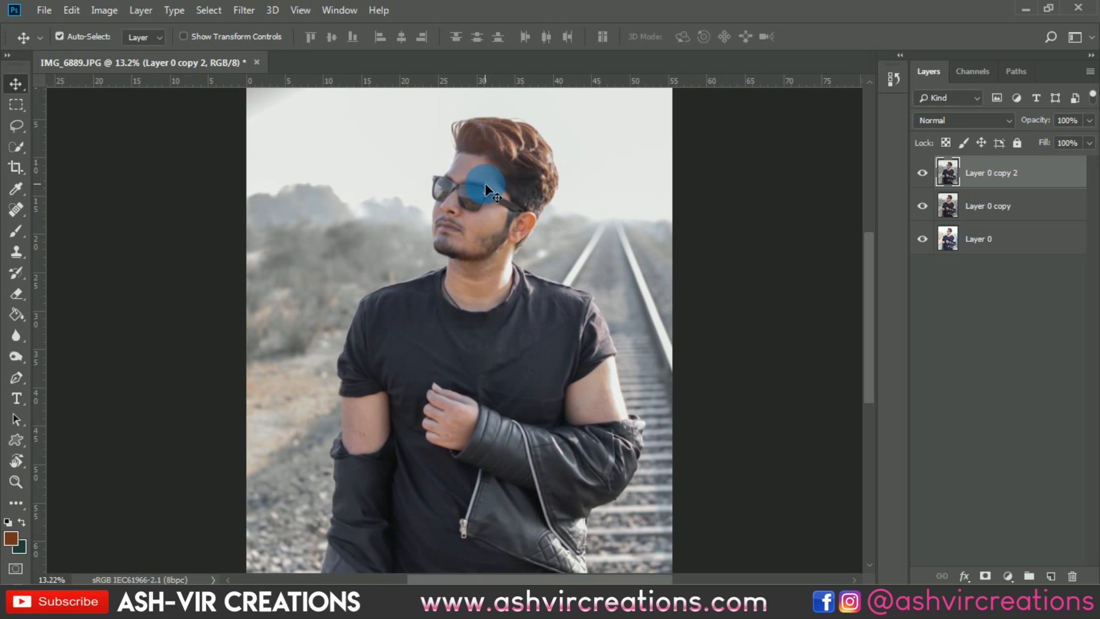
{"action": "left_click", "coordinate": [250, 12]}
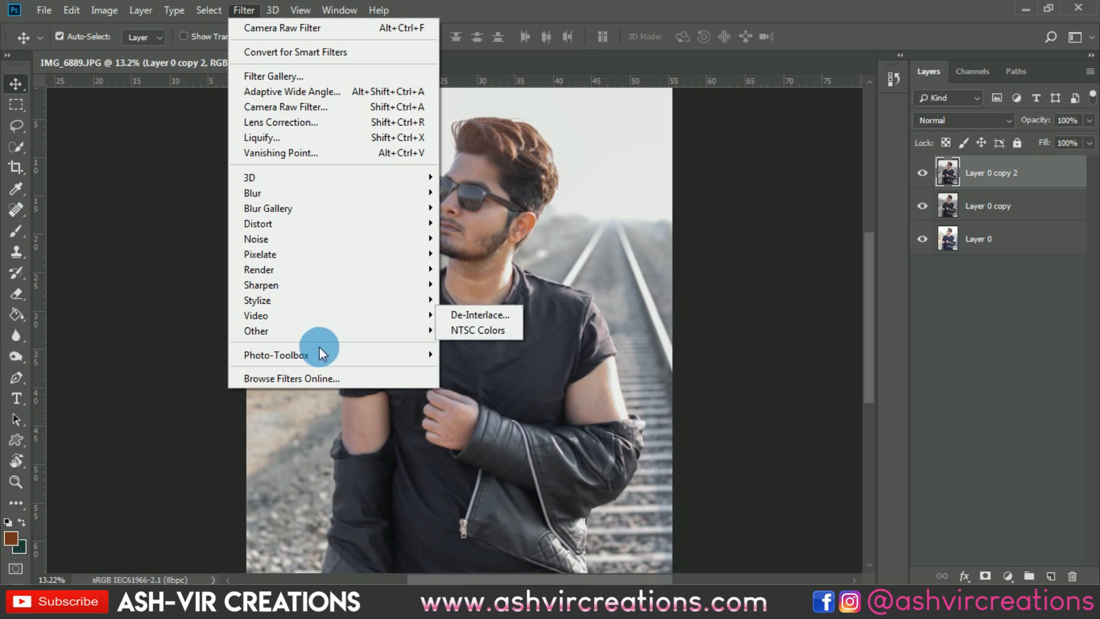
{"action": "mouse_move", "coordinate": [318, 355]}
{"action": "left_click", "coordinate": [467, 356]}
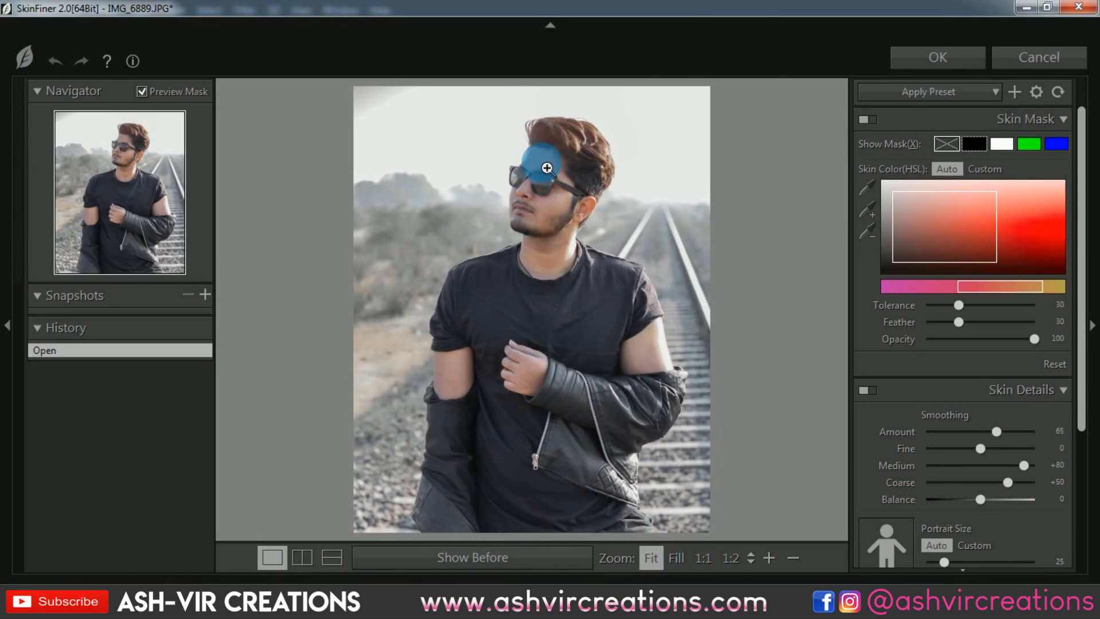
{"action": "left_click", "coordinate": [535, 179]}
{"action": "left_click_drag", "start_coordinate": [651, 437], "coordinate": [604, 376]}
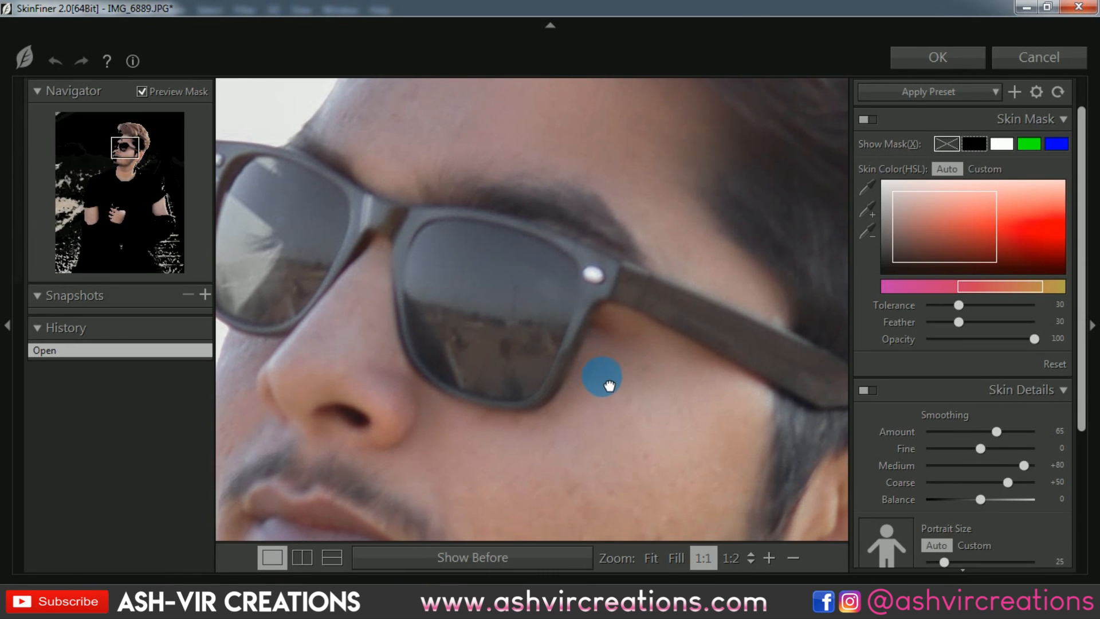
{"action": "left_click", "coordinate": [698, 299]}
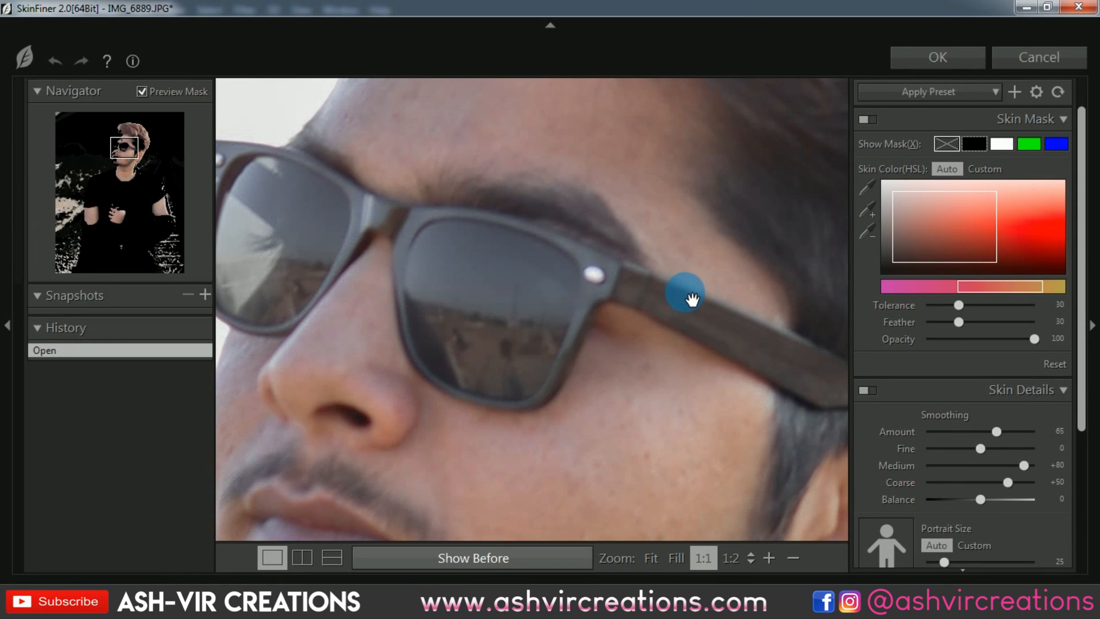
{"action": "left_click", "coordinate": [949, 50]}
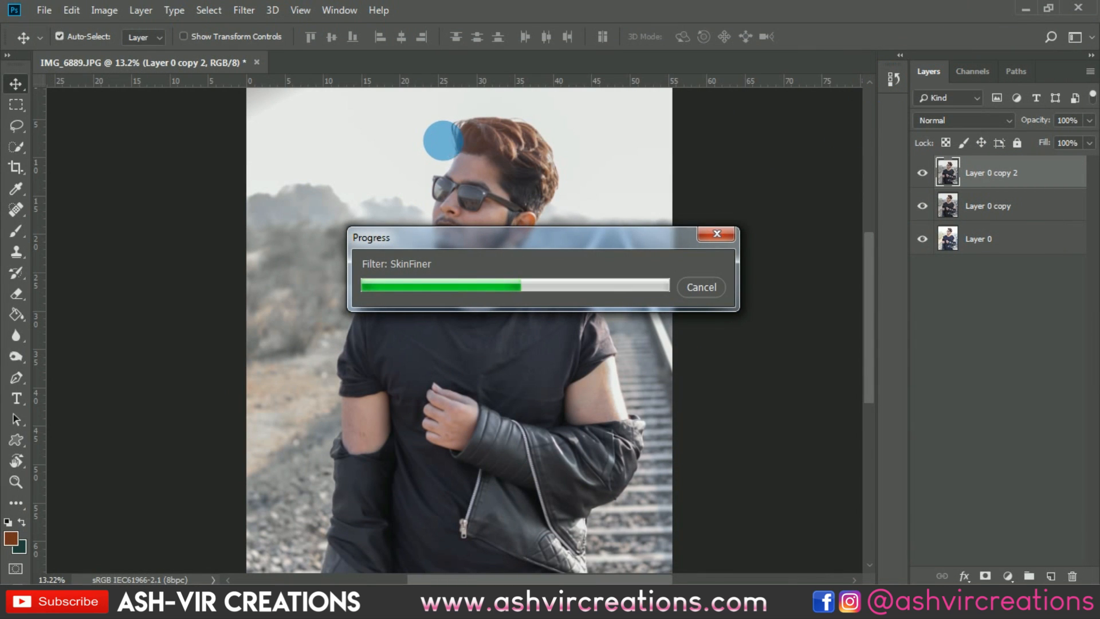
Compare the face with and without skin smoothing by toggling the visibility of Layer 0 copy 2, leaving it shown
{"action": "scroll", "coordinate": [453, 147], "scroll_direction": "up", "scroll_amount": 5}
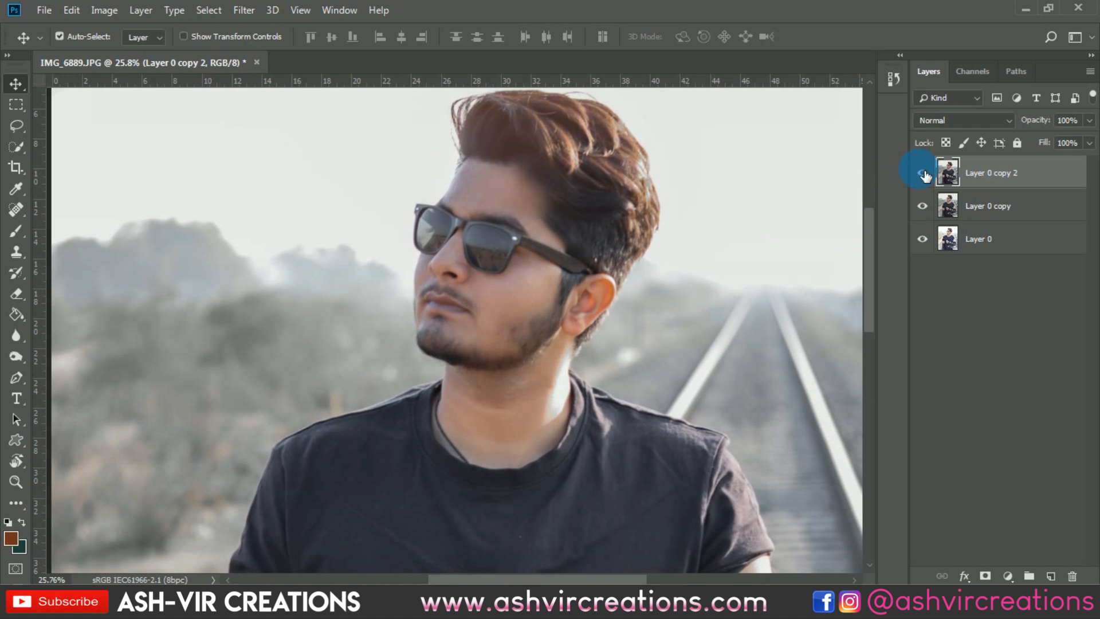
{"action": "scroll", "coordinate": [642, 191], "scroll_direction": "up", "scroll_amount": 2}
{"action": "left_click_drag", "start_coordinate": [711, 216], "coordinate": [728, 250]}
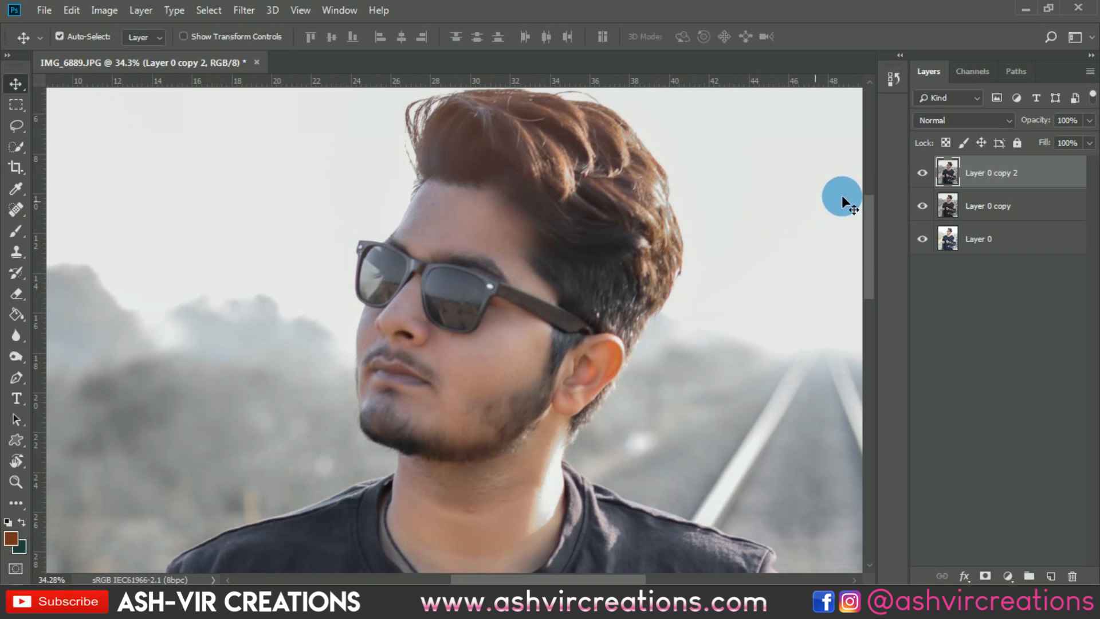
{"action": "left_click", "coordinate": [924, 172]}
{"action": "left_click", "coordinate": [924, 173]}
{"action": "left_click", "coordinate": [924, 173]}
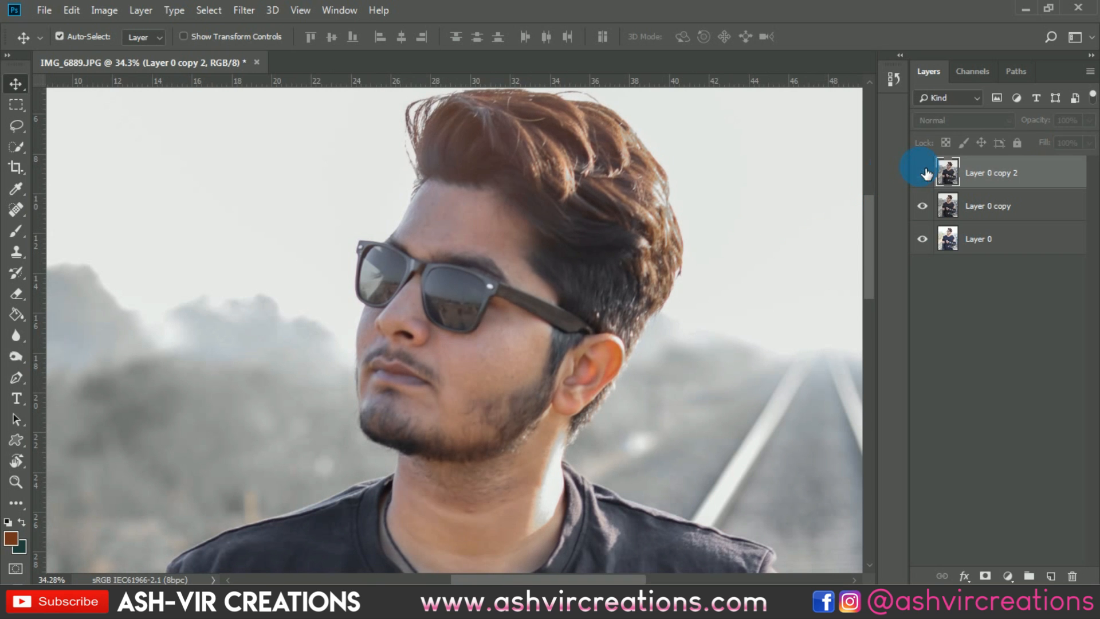
{"action": "left_click", "coordinate": [923, 172]}
Add a layer mask to Layer 0 copy 2, invert it to black, and activate the Brush tool
{"action": "scroll", "coordinate": [776, 235], "scroll_direction": "down", "scroll_amount": 5}
{"action": "left_click_drag", "start_coordinate": [776, 235], "coordinate": [725, 251]}
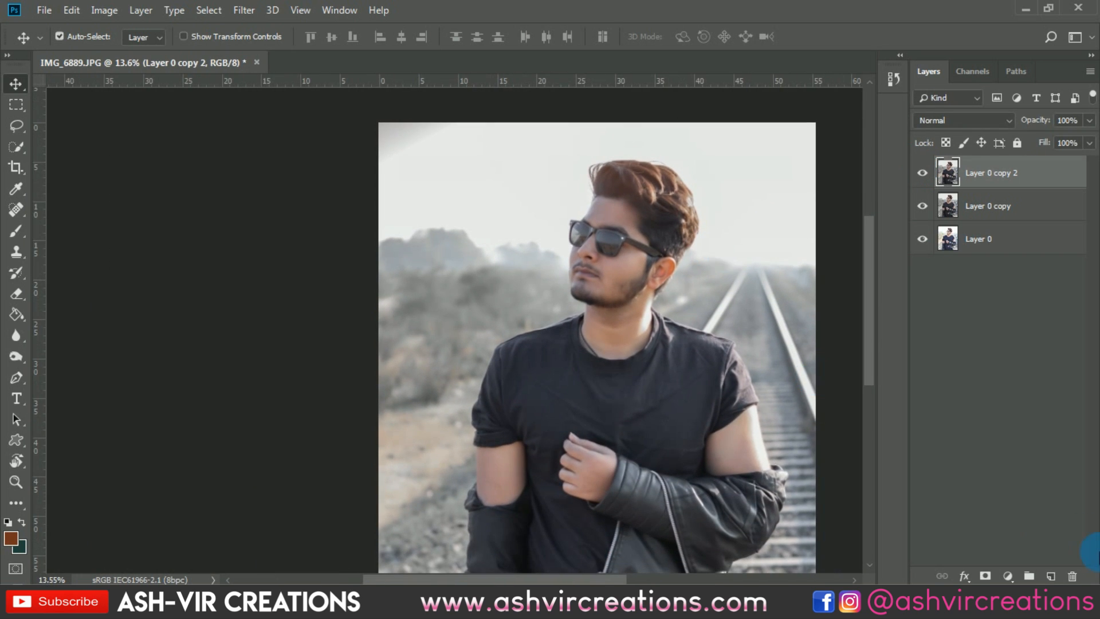
{"action": "left_click", "coordinate": [987, 576]}
{"action": "left_click", "coordinate": [987, 177]}
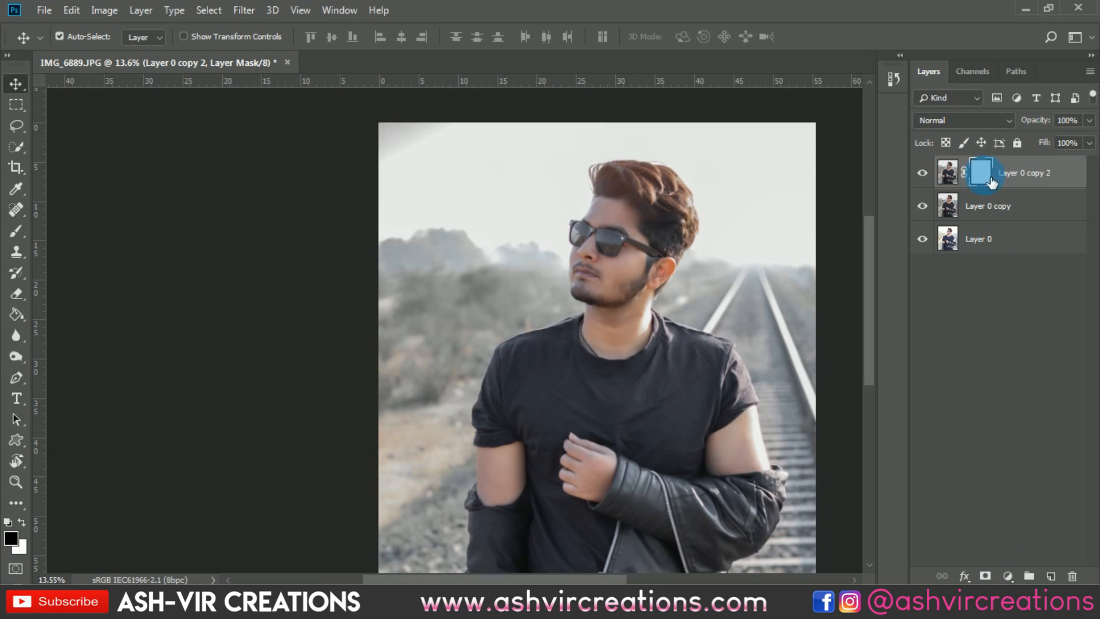
{"action": "left_click", "coordinate": [22, 230]}
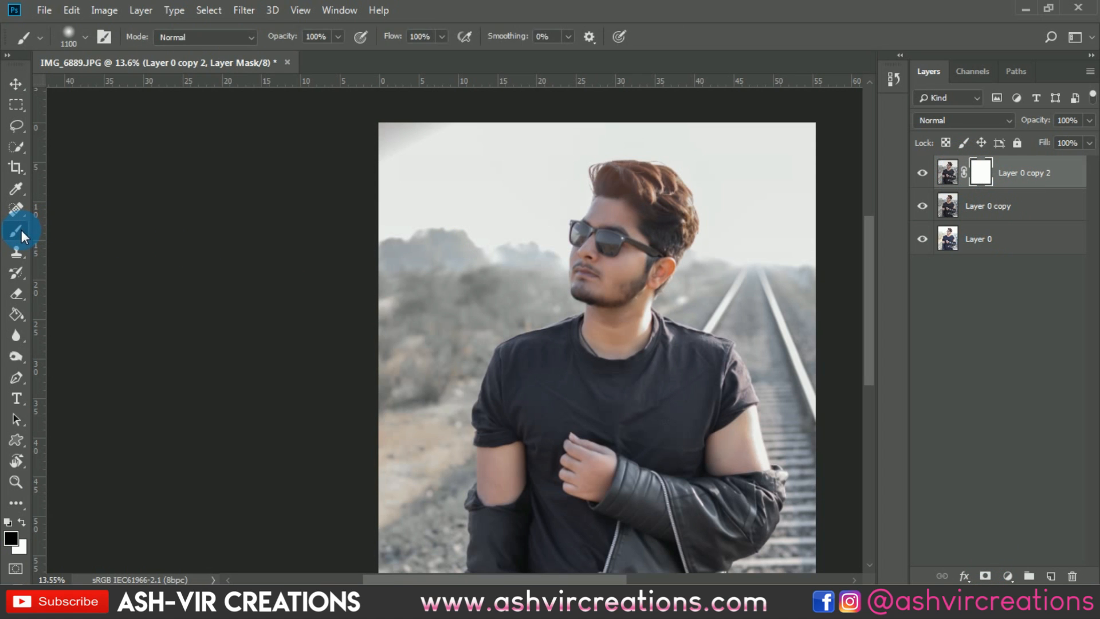
{"action": "left_click", "coordinate": [987, 175]}
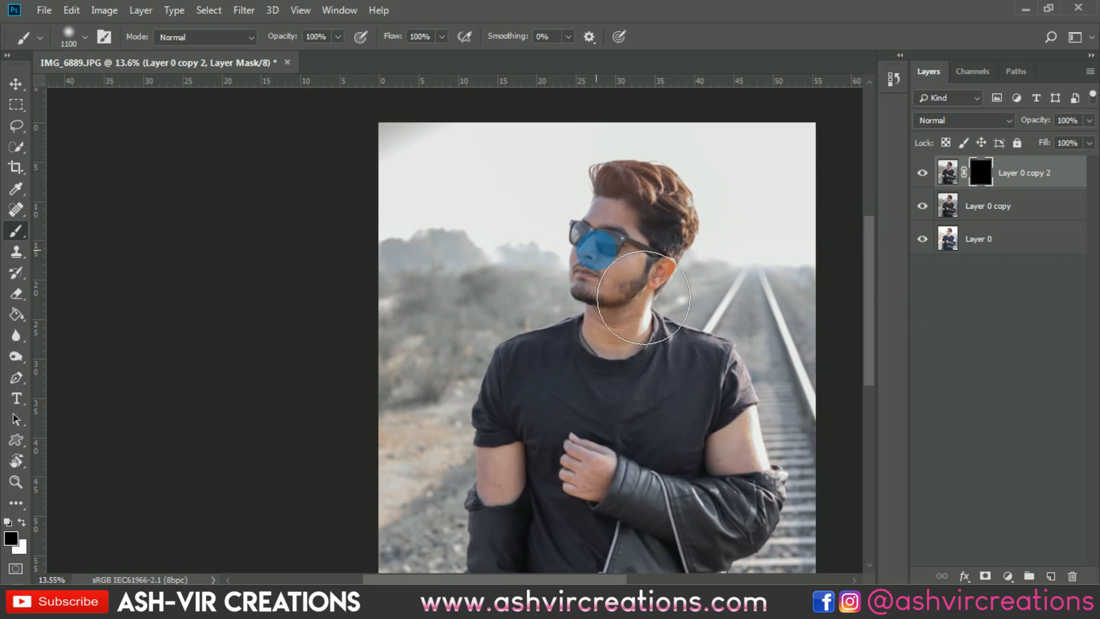
Paint white on the Layer 0 copy 2 mask over the face with a soft 1400 px brush to reveal the smoothing
{"action": "scroll", "coordinate": [596, 263], "scroll_direction": "up", "scroll_amount": 2}
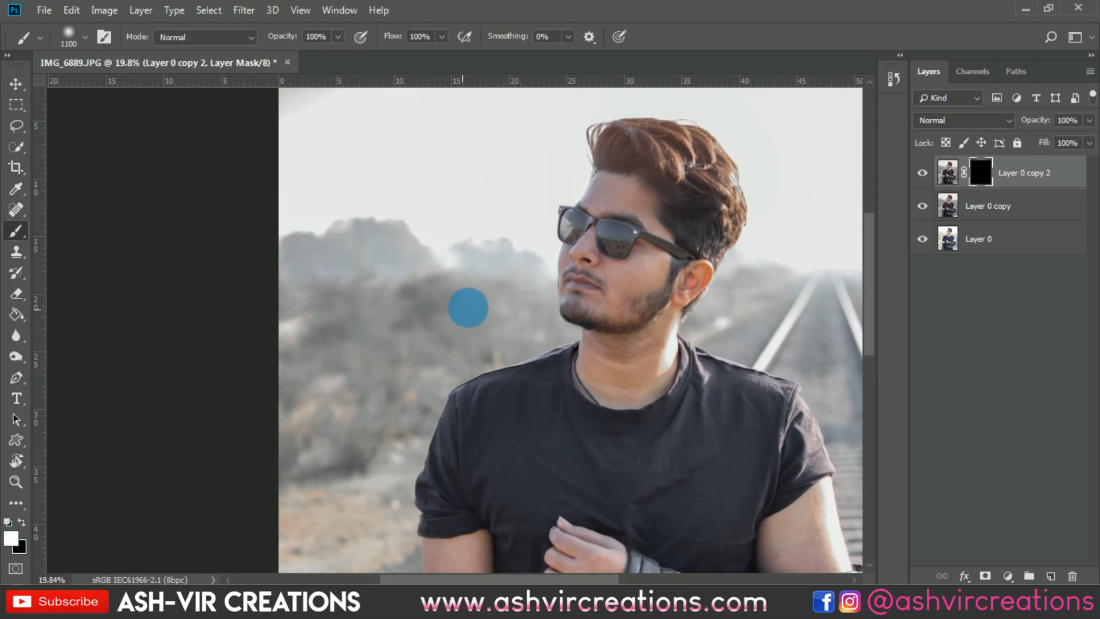
{"action": "key", "text": "bracketright"}
{"action": "key", "text": "bracketright"}
{"action": "key", "text": "bracketright"}
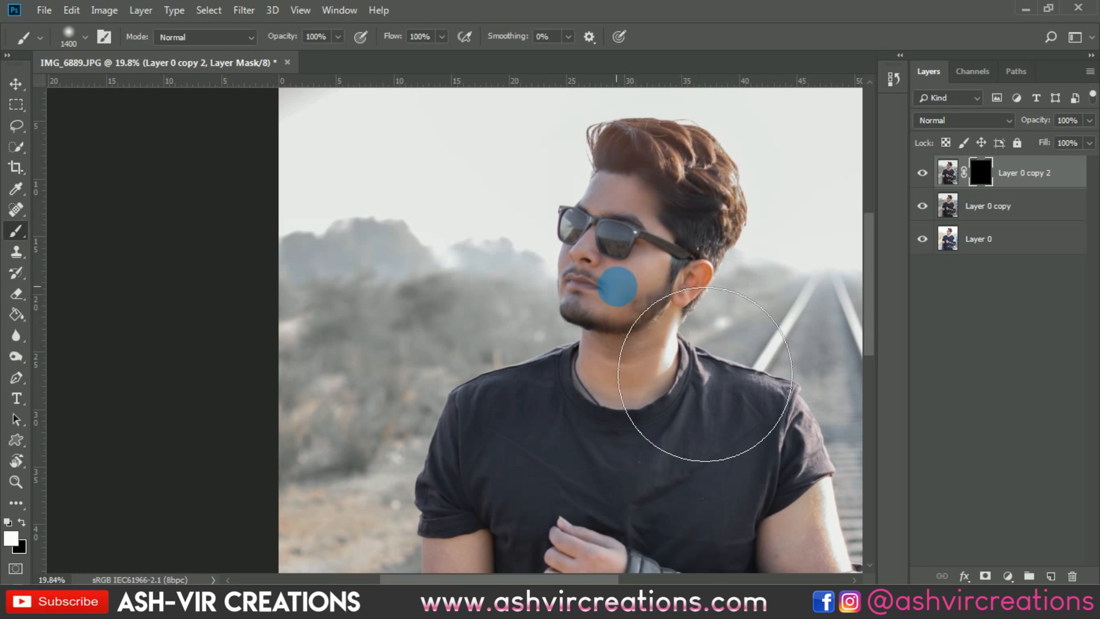
{"action": "left_click", "coordinate": [616, 295]}
{"action": "scroll", "coordinate": [745, 240], "scroll_direction": "right", "scroll_amount": 3}
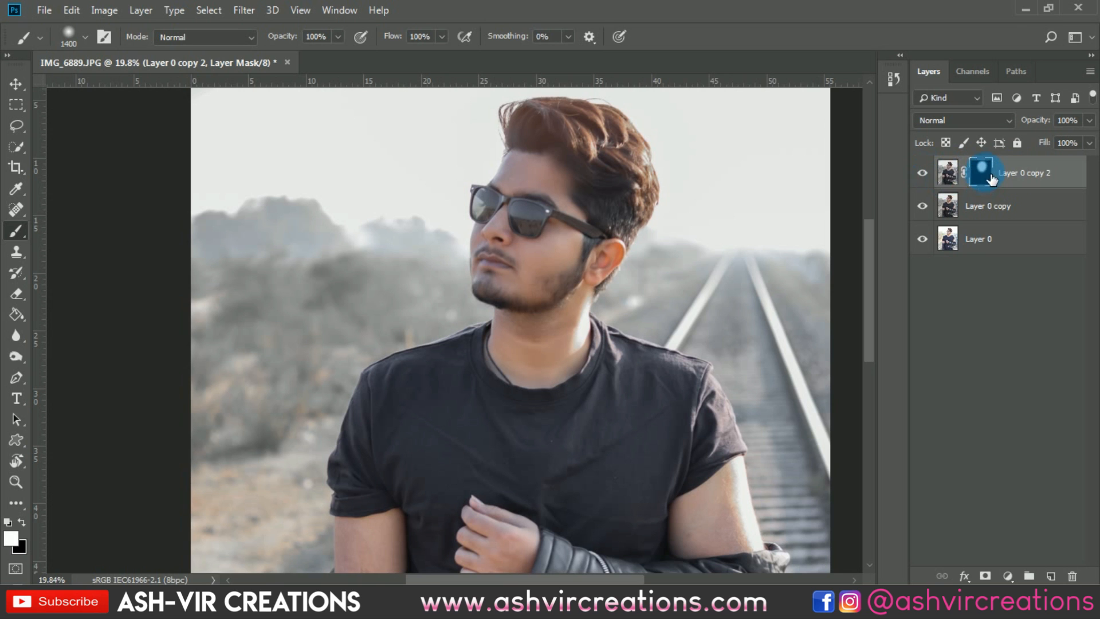
Check the masked smoothing on the face by toggling the visibility of Layer 0 copy 2, leaving it shown
{"action": "scroll", "coordinate": [526, 311], "scroll_direction": "down", "scroll_amount": 3}
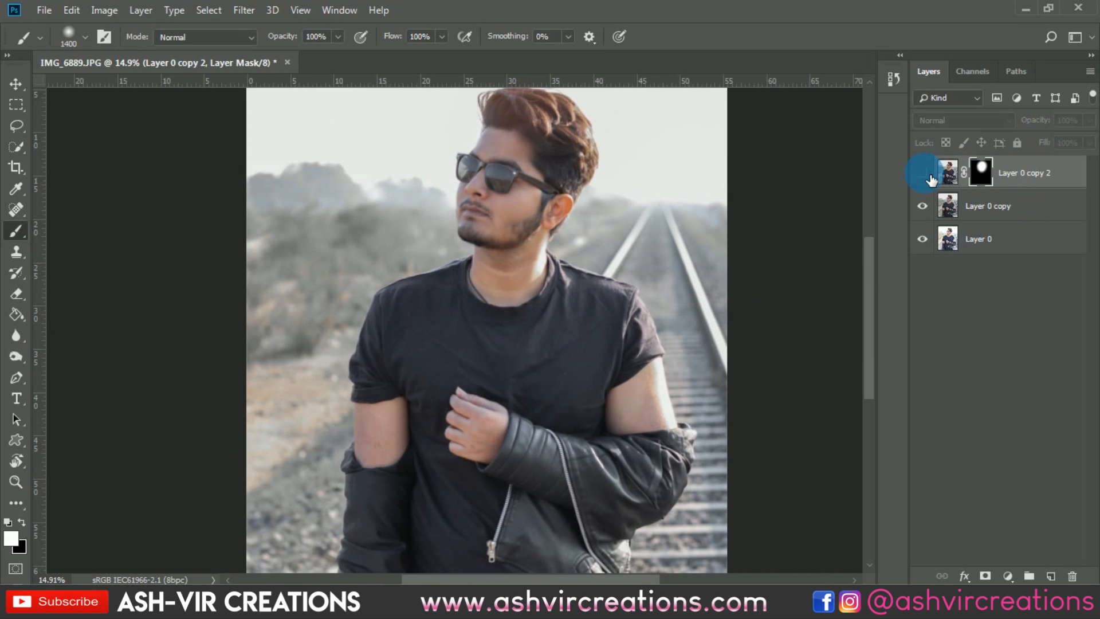
{"action": "scroll", "coordinate": [582, 172], "scroll_direction": "up", "scroll_amount": 3}
{"action": "left_click_drag", "start_coordinate": [583, 180], "coordinate": [642, 299]}
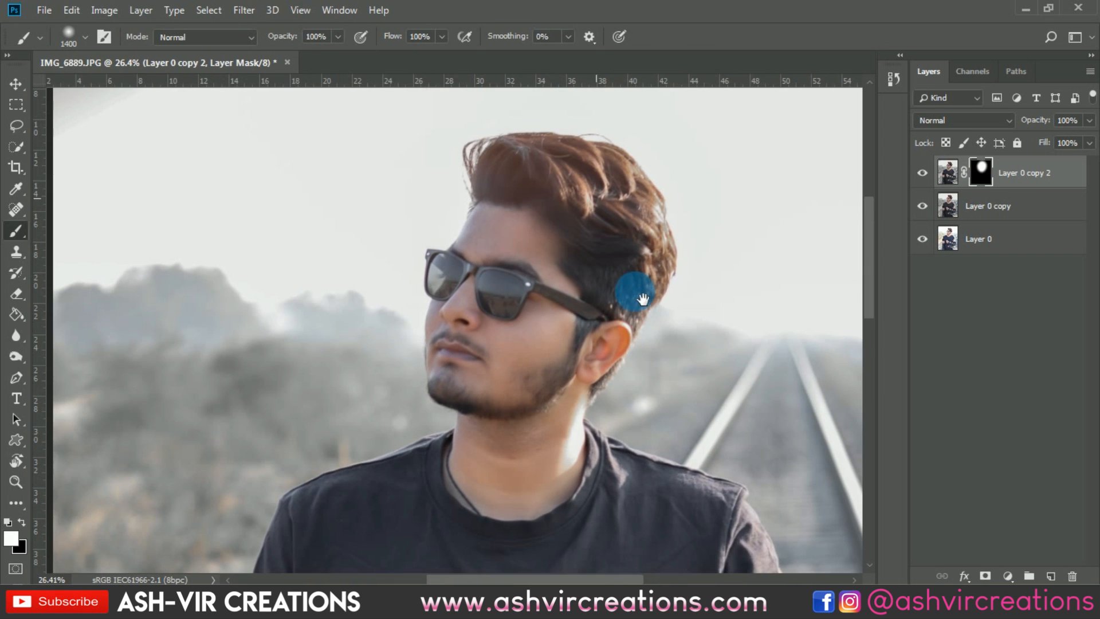
{"action": "left_click", "coordinate": [923, 173]}
{"action": "left_click", "coordinate": [923, 173]}
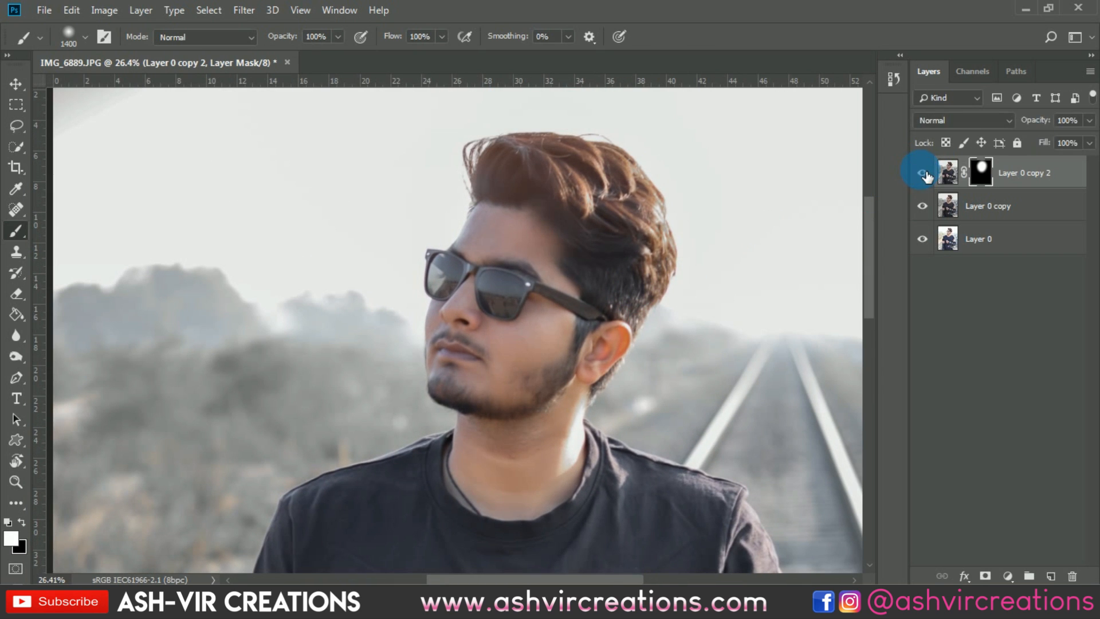
{"action": "left_click", "coordinate": [923, 173]}
{"action": "left_click", "coordinate": [923, 173]}
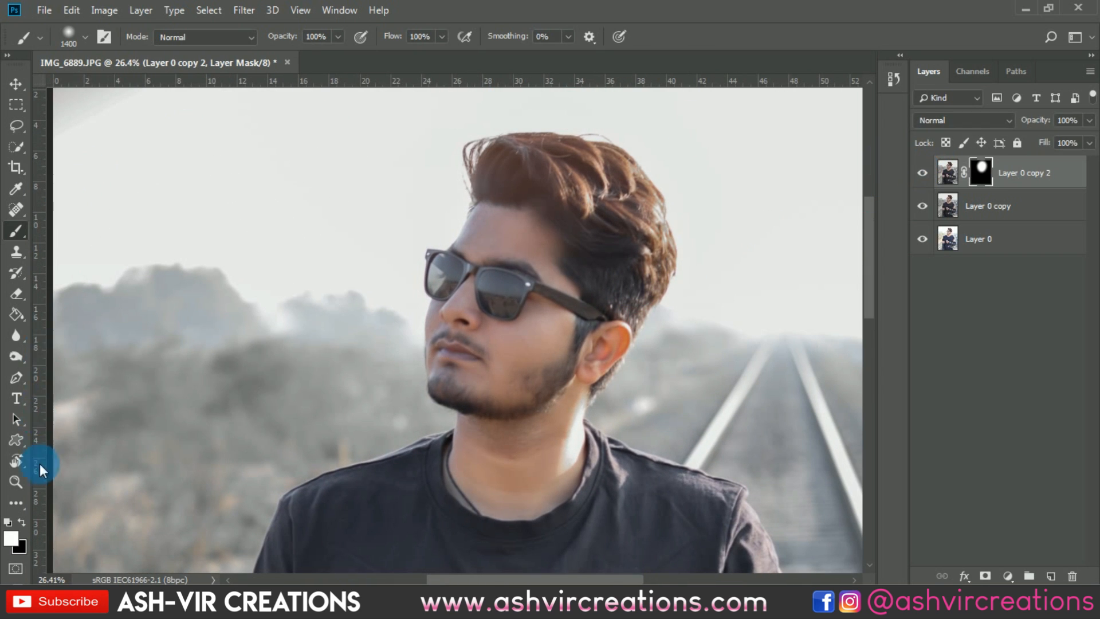
Paint black on the mask over the hair to hide the smoothing there, and check it by toggling the layer's visibility
{"action": "mouse_move", "coordinate": [575, 225]}
{"action": "left_mouse_down"}
{"action": "mouse_move", "coordinate": [557, 120]}
{"action": "mouse_move", "coordinate": [503, 140]}
{"action": "mouse_move", "coordinate": [520, 135]}
{"action": "mouse_move", "coordinate": [619, 172]}
{"action": "mouse_move", "coordinate": [602, 229]}
{"action": "mouse_move", "coordinate": [653, 241]}
{"action": "left_mouse_up"}
{"action": "mouse_move", "coordinate": [687, 276]}
{"action": "left_mouse_down"}
{"action": "mouse_move", "coordinate": [699, 327]}
{"action": "mouse_move", "coordinate": [718, 331]}
{"action": "mouse_move", "coordinate": [674, 191]}
{"action": "mouse_move", "coordinate": [542, 152]}
{"action": "mouse_move", "coordinate": [485, 170]}
{"action": "mouse_move", "coordinate": [635, 200]}
{"action": "mouse_move", "coordinate": [702, 286]}
{"action": "mouse_move", "coordinate": [716, 344]}
{"action": "left_mouse_up"}
{"action": "left_click", "coordinate": [924, 175]}
{"action": "left_click", "coordinate": [923, 174]}
{"action": "left_click", "coordinate": [923, 175]}
{"action": "key", "text": "v"}
Merge Layer 0 copy 2 and Layer 0 copy into one layer
{"action": "scroll", "coordinate": [775, 185], "scroll_direction": "down", "scroll_amount": 5}
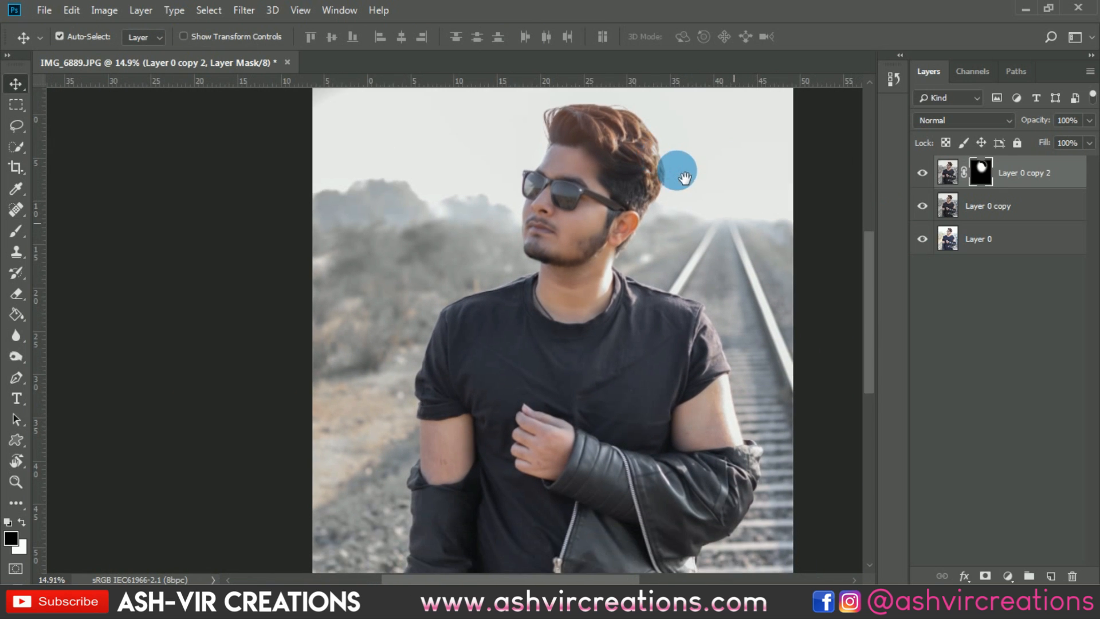
{"action": "left_click_drag", "start_coordinate": [685, 178], "coordinate": [678, 175]}
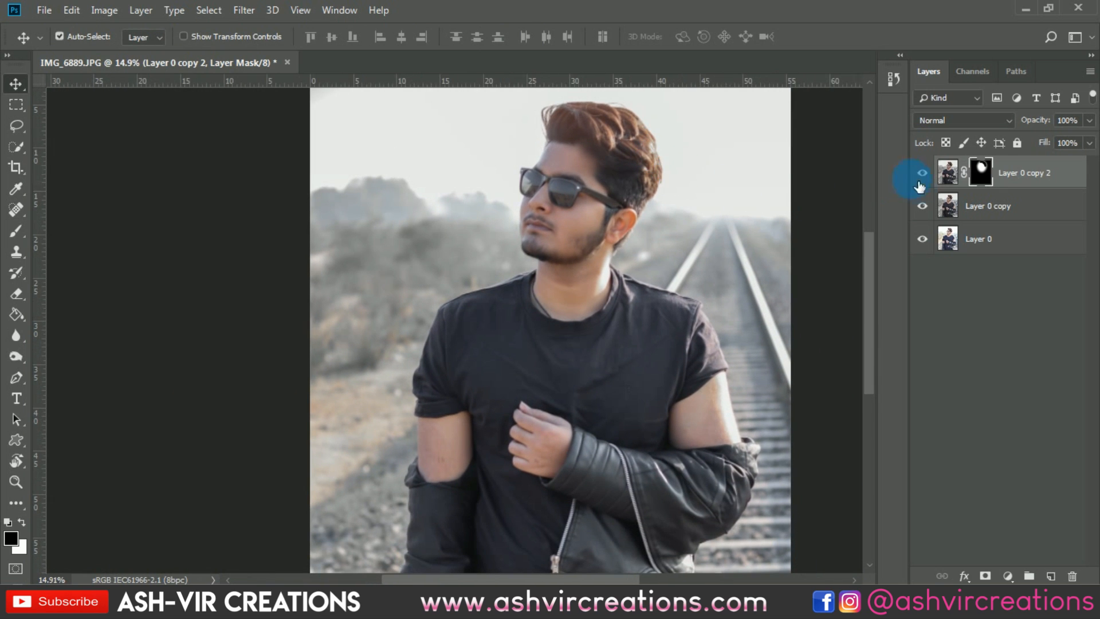
{"action": "left_click", "coordinate": [1023, 210]}
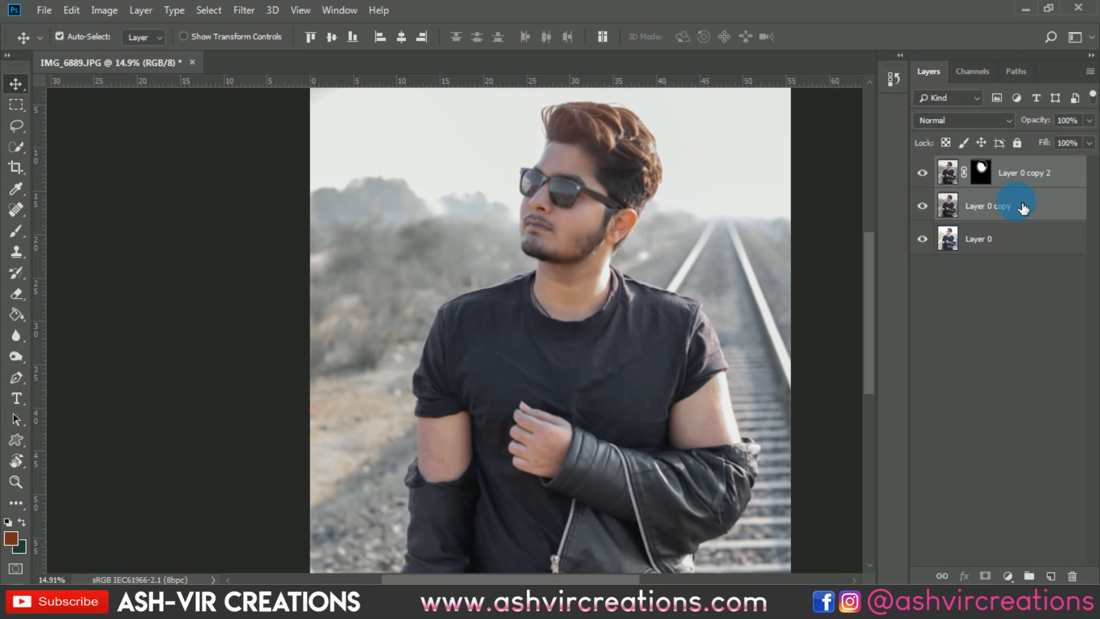
{"action": "right_click", "coordinate": [1023, 207]}
{"action": "left_click", "coordinate": [877, 449]}
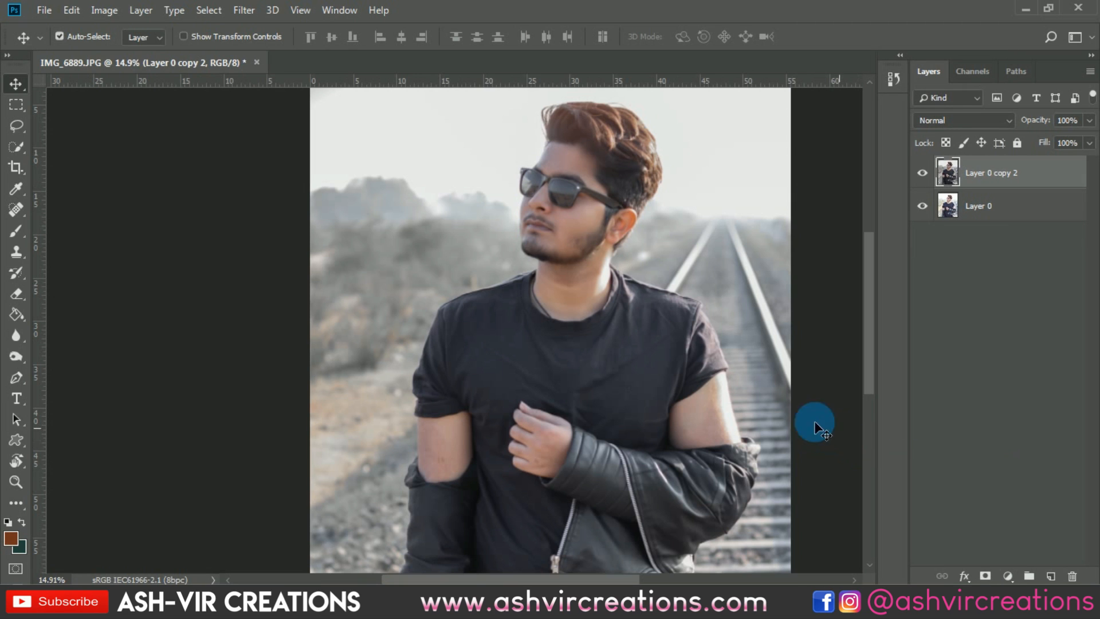
Add a new empty layer on top and make a rectangular selection around the subject's head and upper torso
{"action": "scroll", "coordinate": [569, 194], "scroll_direction": "down", "scroll_amount": 3}
{"action": "scroll", "coordinate": [470, 184], "scroll_direction": "up", "scroll_amount": 2}
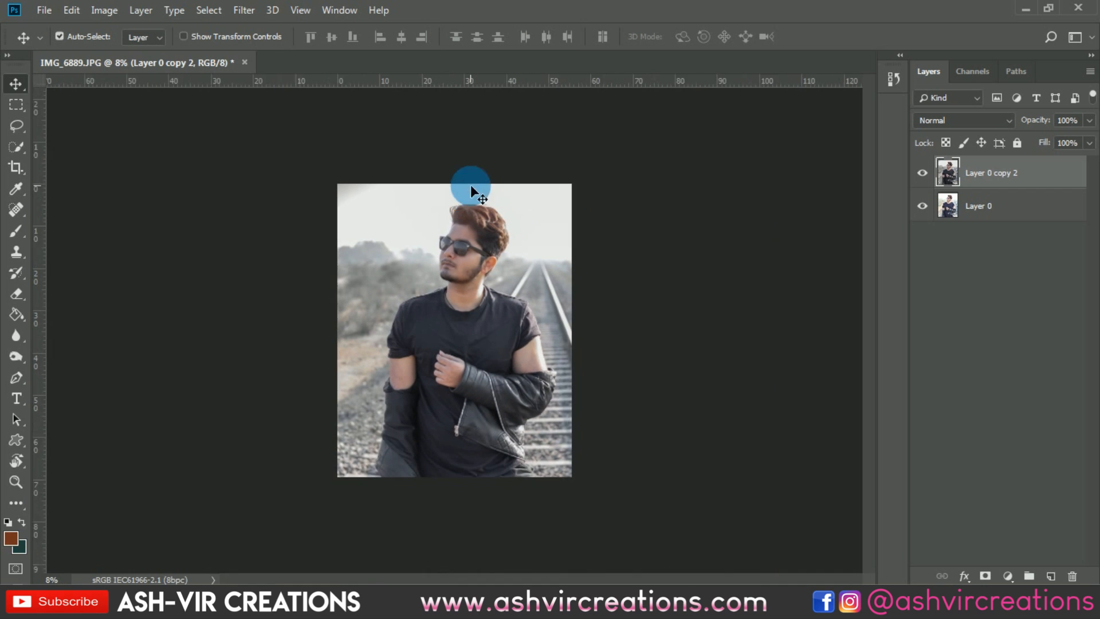
{"action": "scroll", "coordinate": [482, 195], "scroll_direction": "up", "scroll_amount": 1}
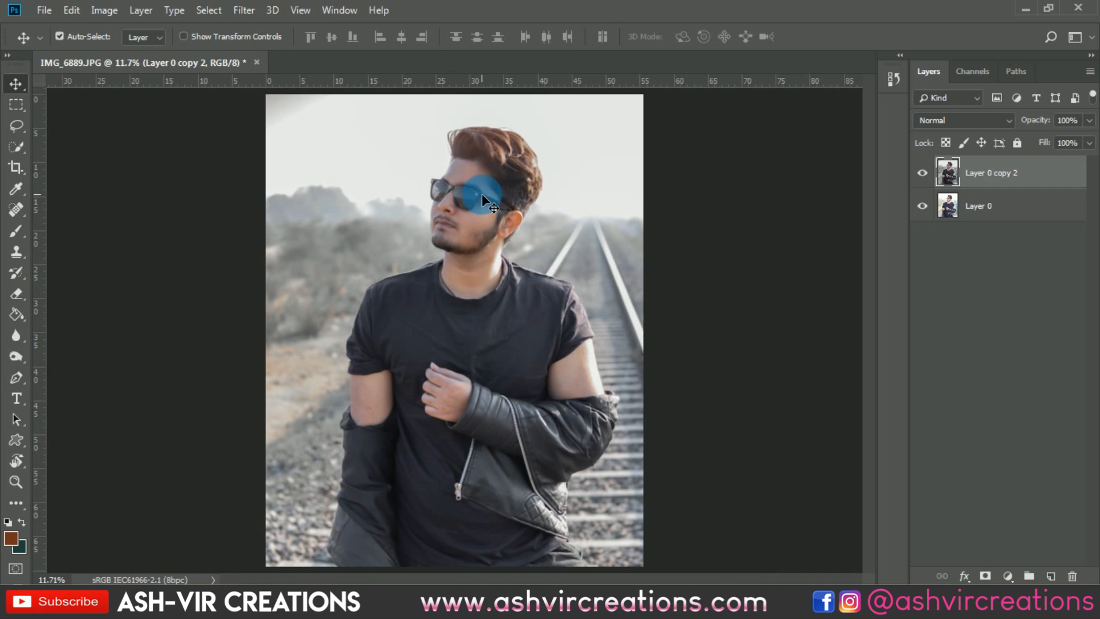
{"action": "left_click", "coordinate": [1052, 576]}
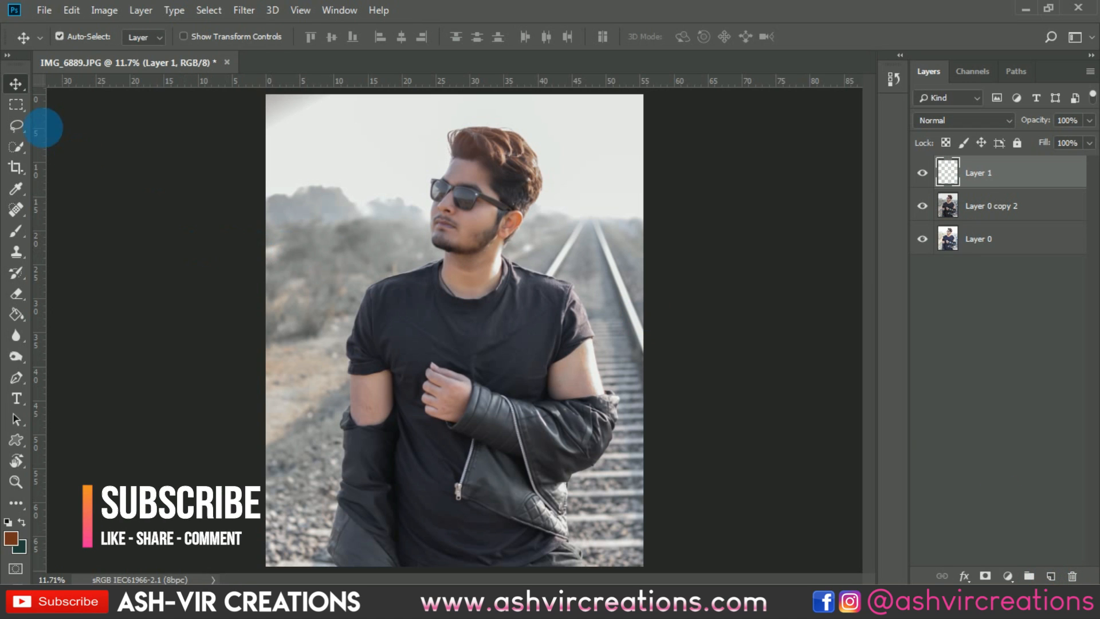
{"action": "left_click", "coordinate": [21, 103]}
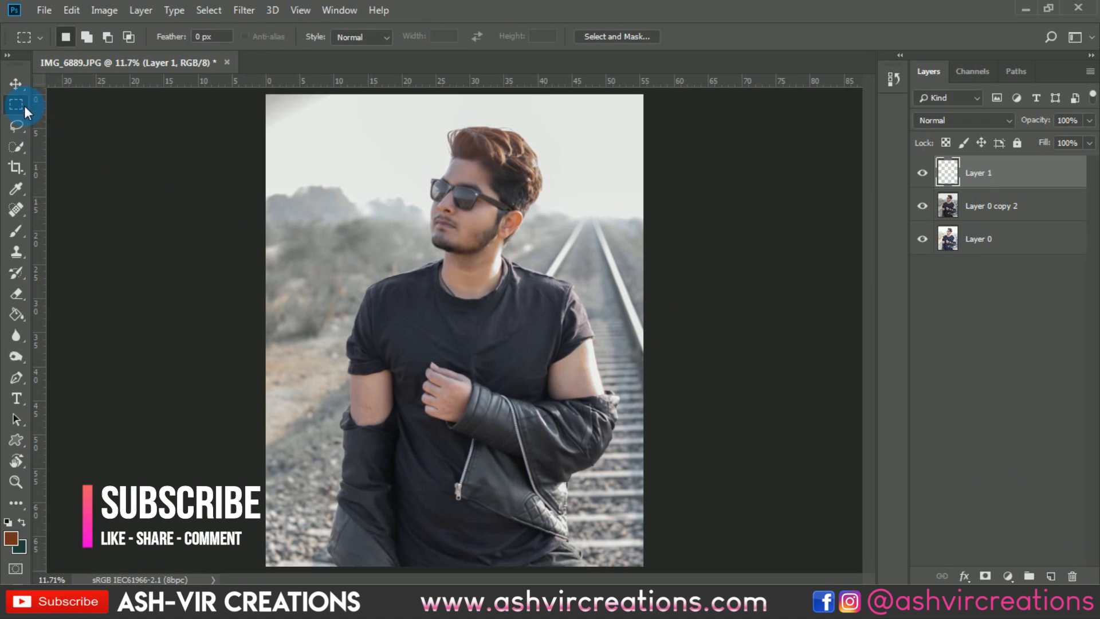
{"action": "left_click_drag", "start_coordinate": [380, 99], "coordinate": [572, 364]}
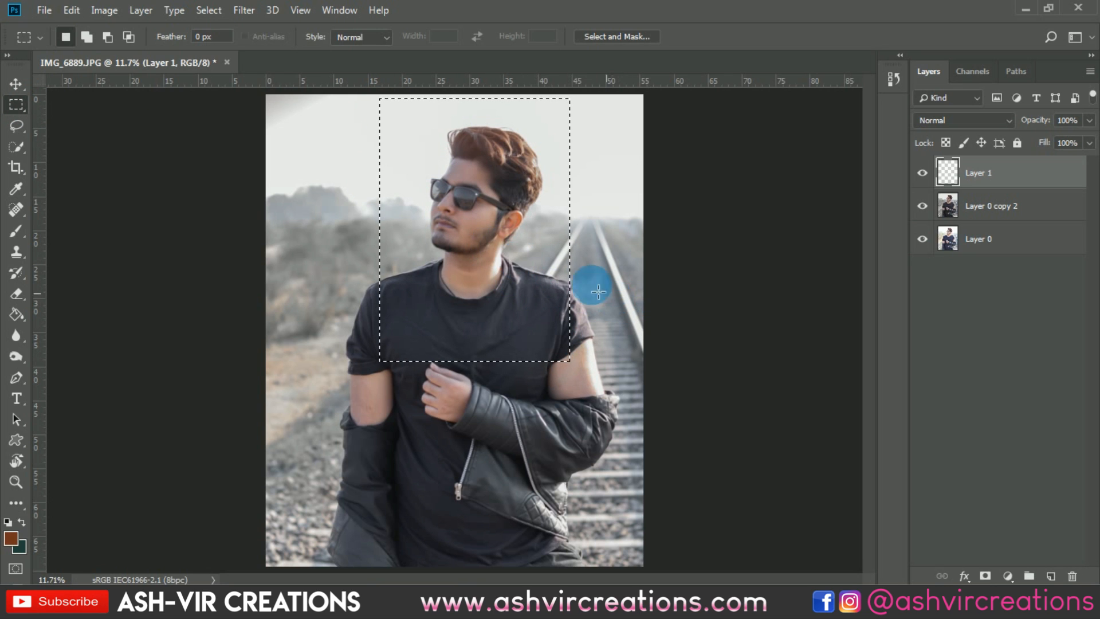
Fill the selection on Layer 1 with 50% Gray in Normal mode at 100% opacity and deselect it
{"action": "right_click", "coordinate": [456, 214]}
{"action": "left_click", "coordinate": [494, 417]}
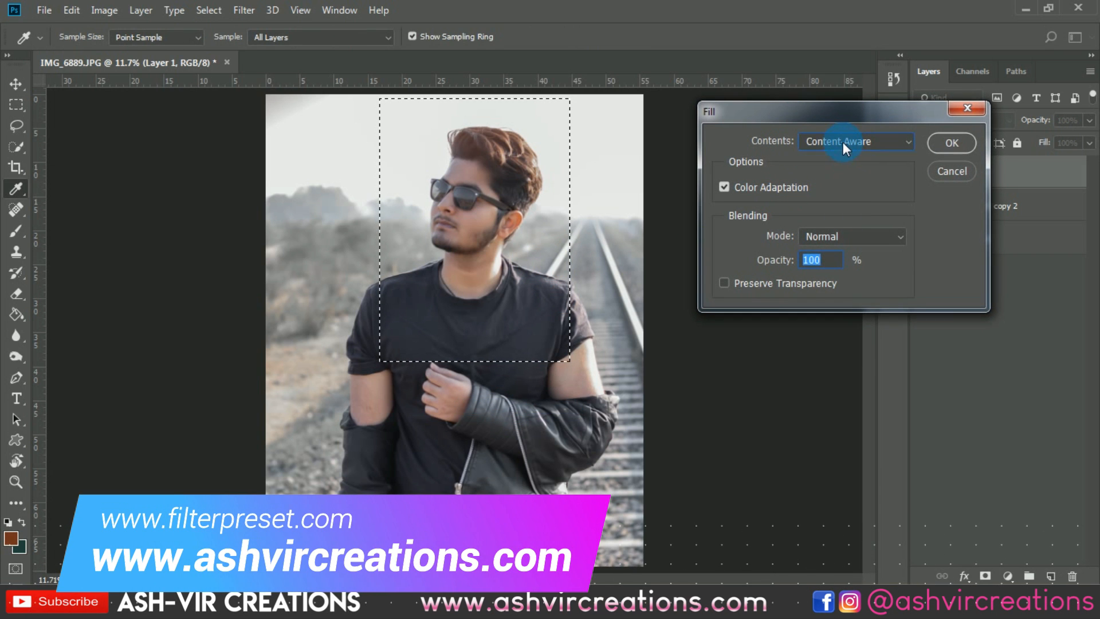
{"action": "left_click", "coordinate": [843, 142]}
{"action": "left_click", "coordinate": [837, 277]}
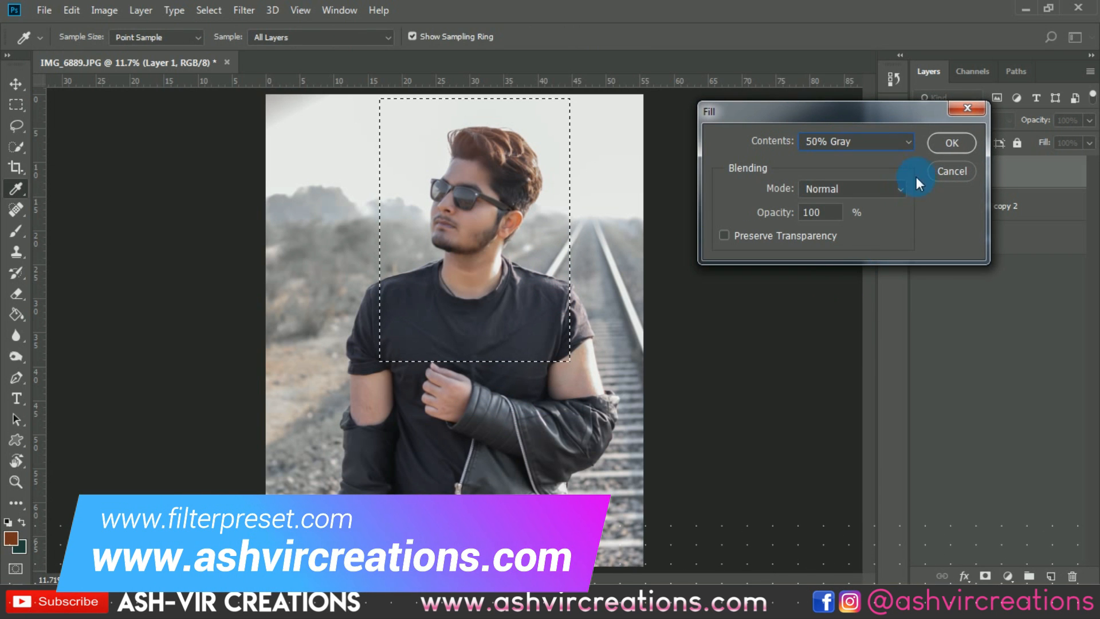
{"action": "left_click", "coordinate": [948, 143]}
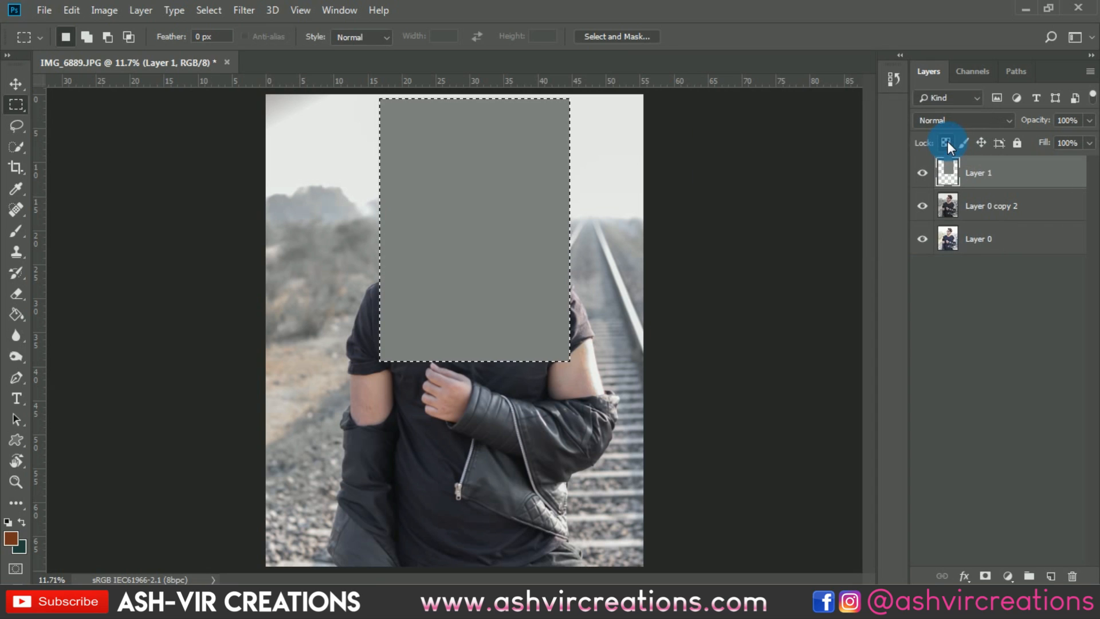
{"action": "left_click", "coordinate": [16, 86]}
{"action": "key", "text": "ctrl+d"}
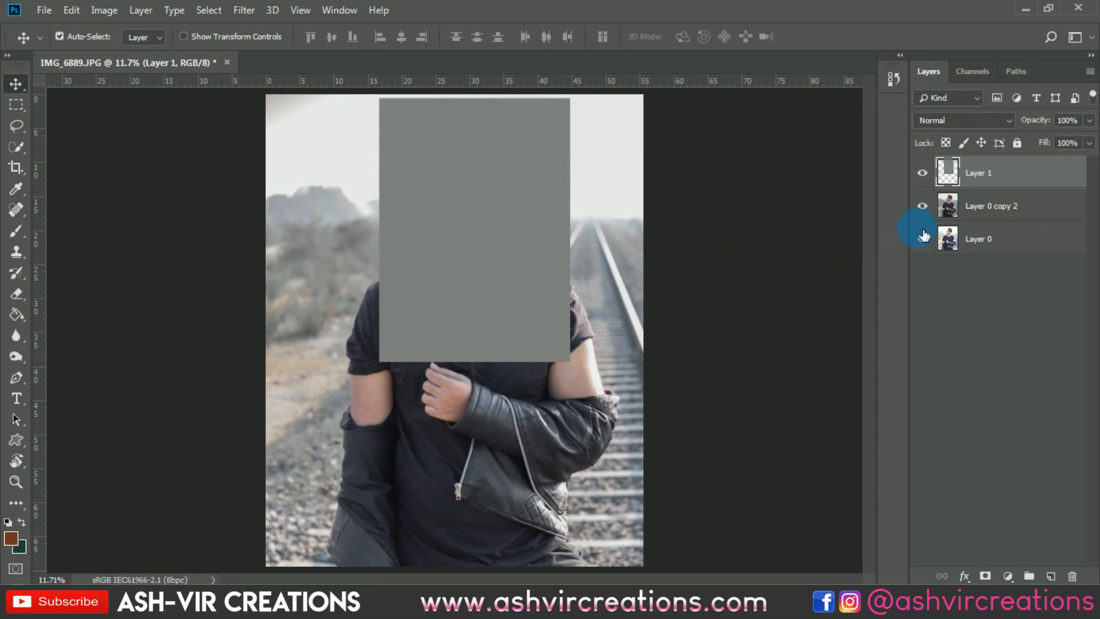
Set the blend mode of the gray Layer 1 to Overlay
{"action": "left_click", "coordinate": [934, 181]}
{"action": "left_click", "coordinate": [933, 182]}
{"action": "left_click", "coordinate": [940, 121]}
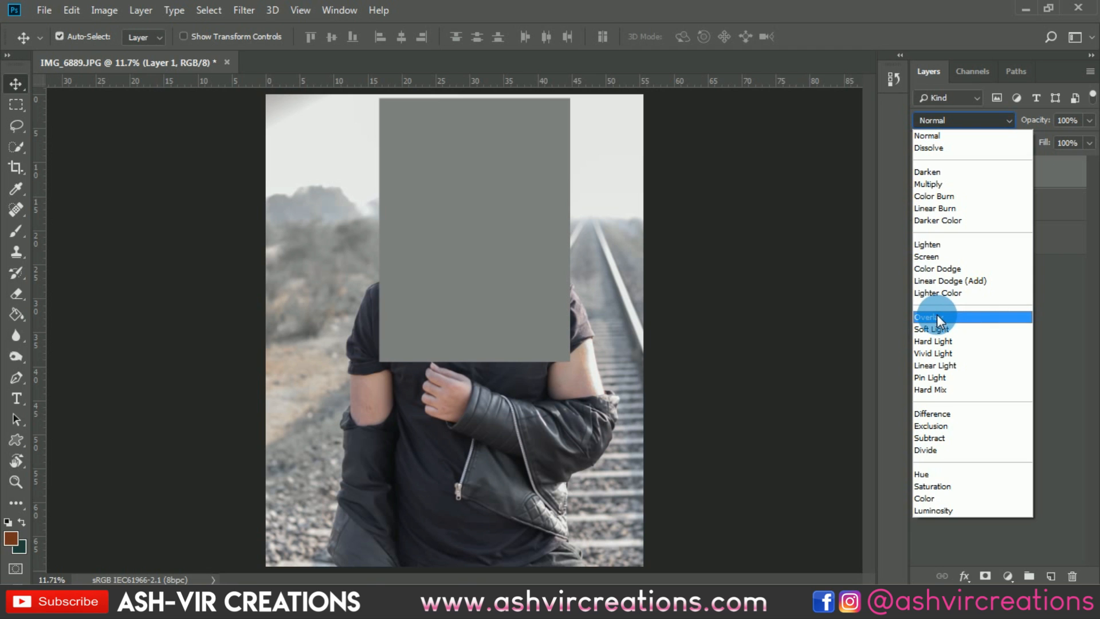
{"action": "left_click", "coordinate": [937, 316]}
{"action": "key", "text": "ctrl+plus"}
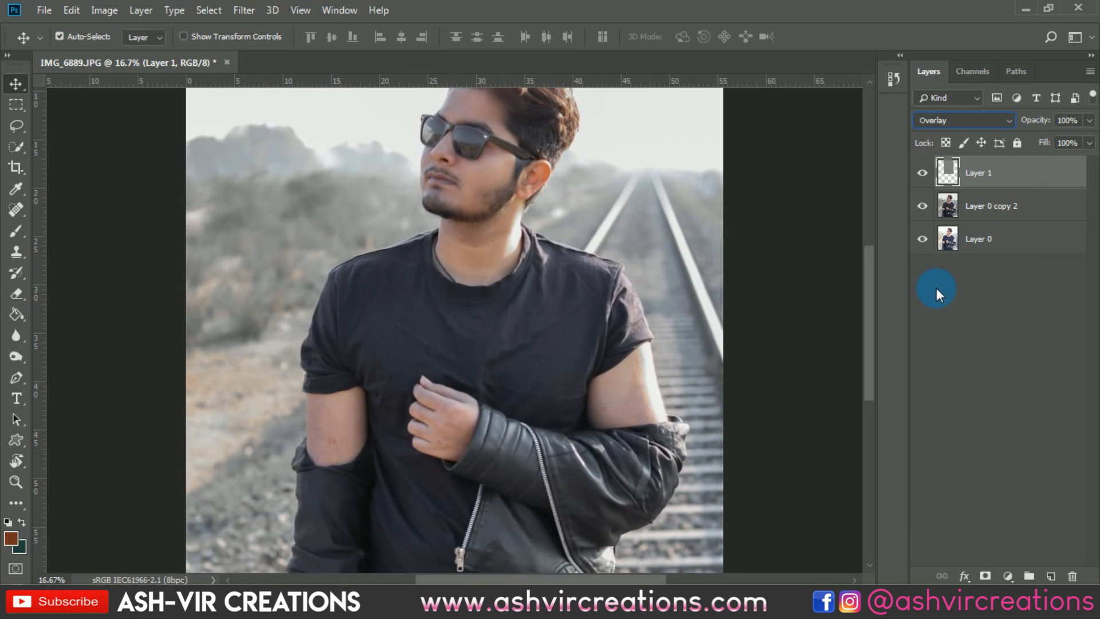
Lighten the cheek beside the ear on Layer 1 with the Dodge tool at 90 px, Midtones range and 7% exposure
{"action": "left_click", "coordinate": [937, 288]}
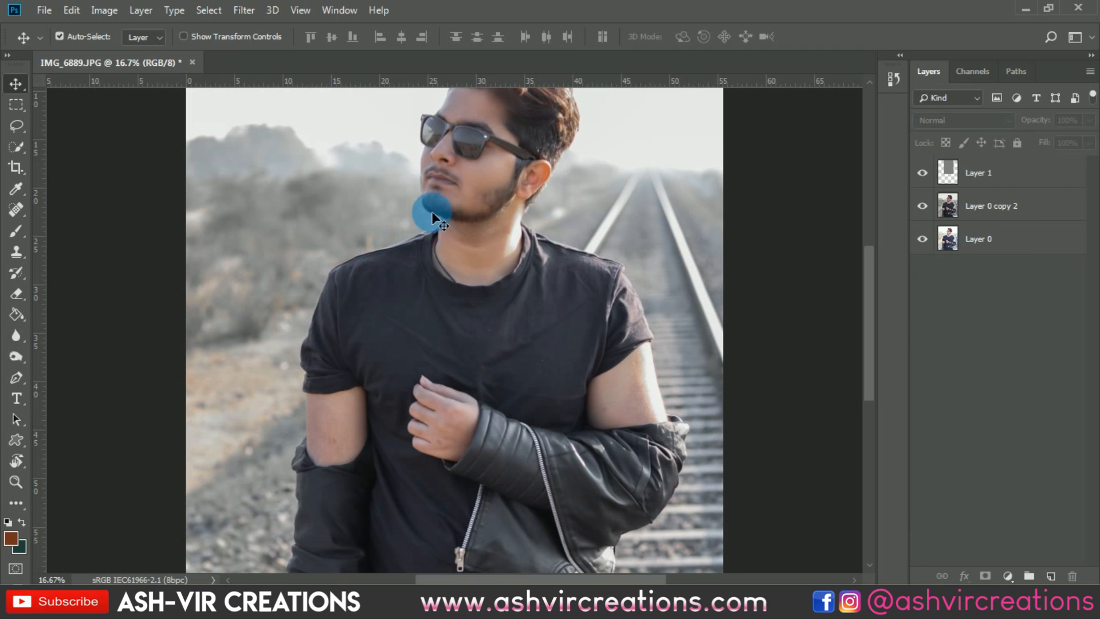
{"action": "left_click_drag", "start_coordinate": [430, 214], "coordinate": [442, 314]}
{"action": "left_click", "coordinate": [1054, 173]}
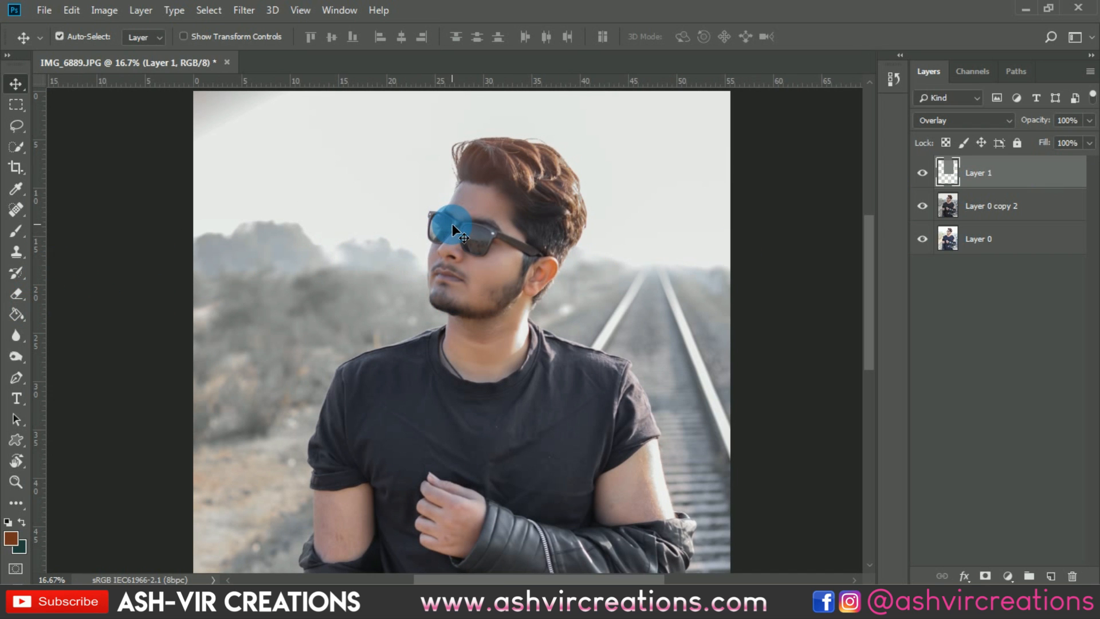
{"action": "key", "text": "ctrl+plus"}
{"action": "left_click_drag", "start_coordinate": [458, 249], "coordinate": [458, 295]}
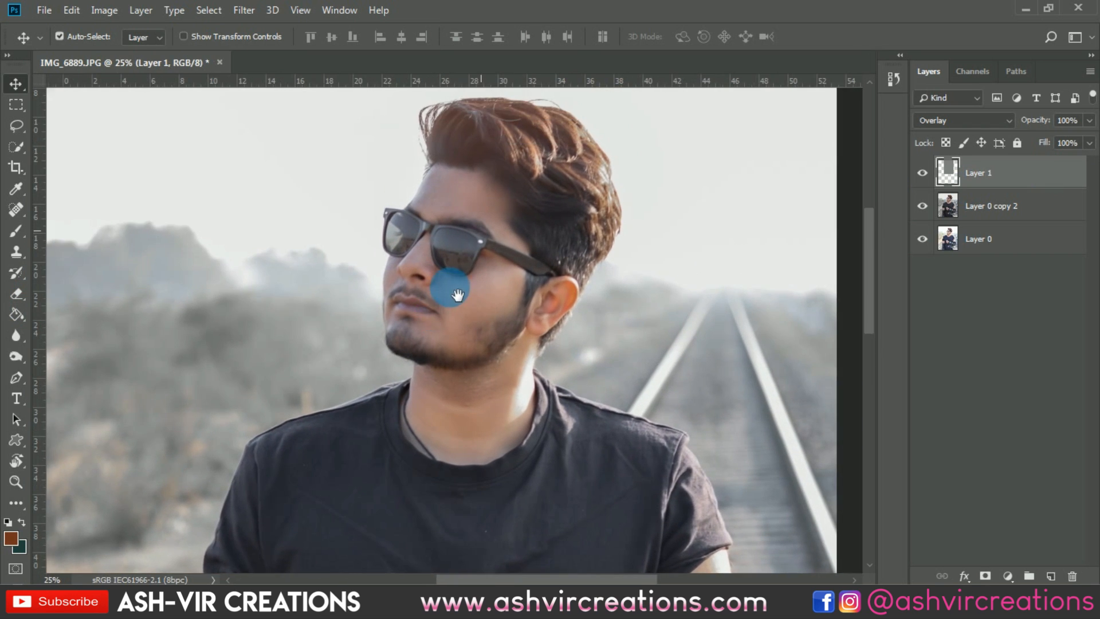
{"action": "key", "text": "ctrl+semicolon"}
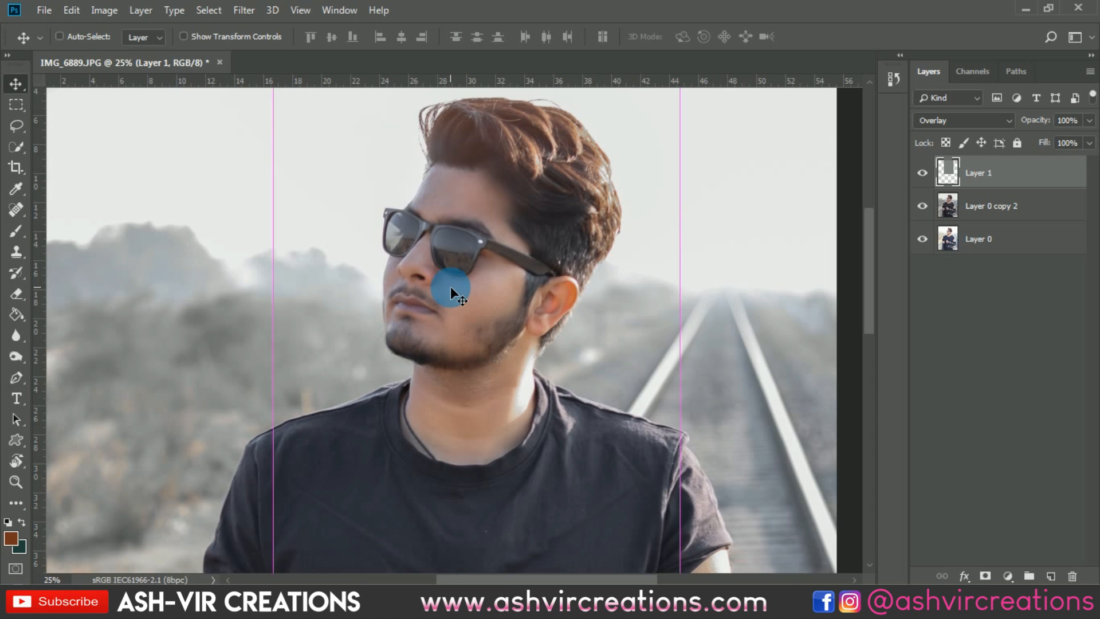
{"action": "key", "text": "ctrl+semicolon"}
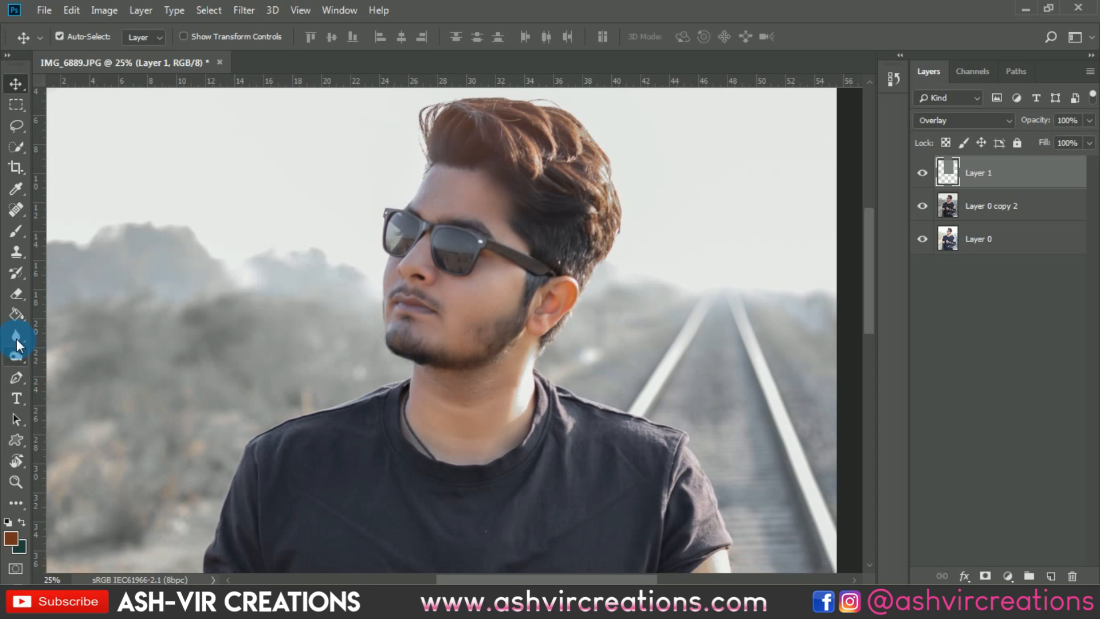
{"action": "left_click", "coordinate": [15, 356]}
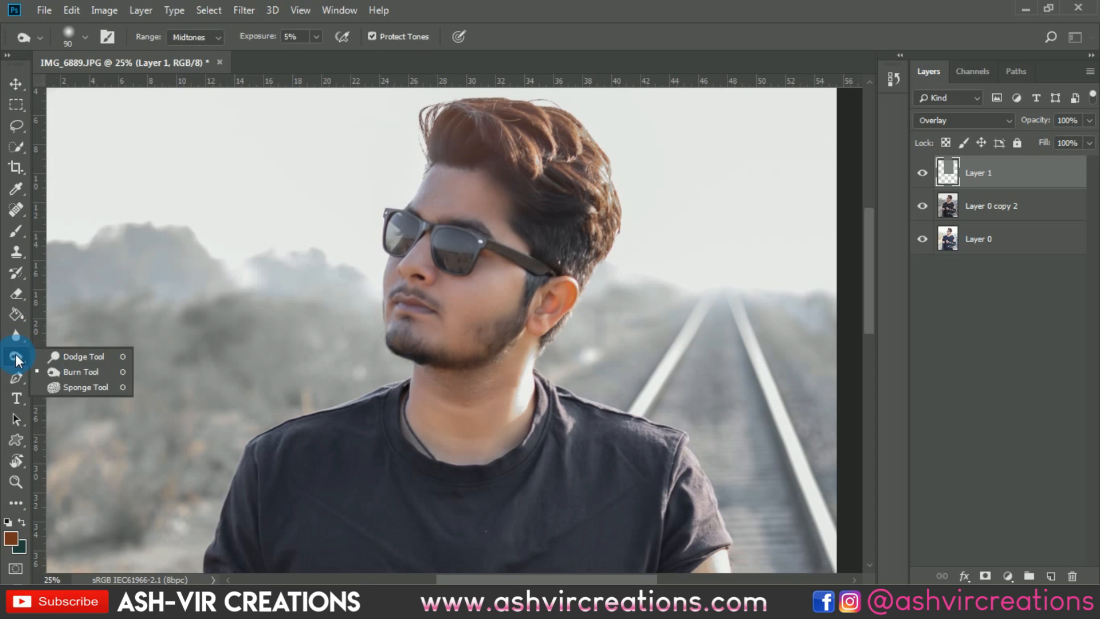
{"action": "left_click", "coordinate": [73, 356]}
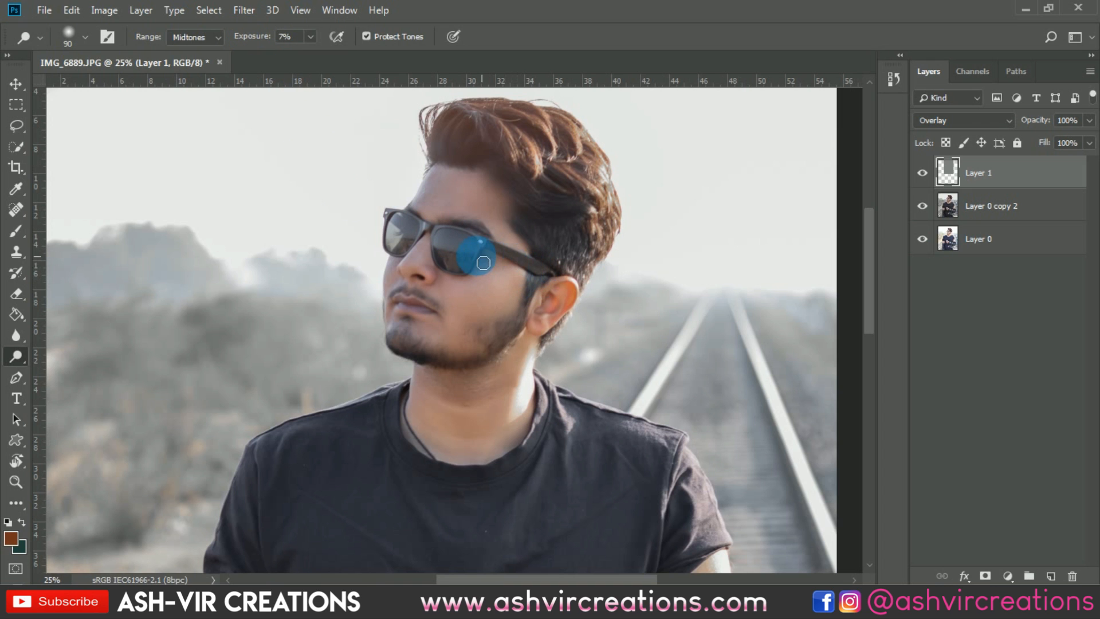
{"action": "scroll", "coordinate": [459, 252], "scroll_direction": "up", "scroll_amount": 2}
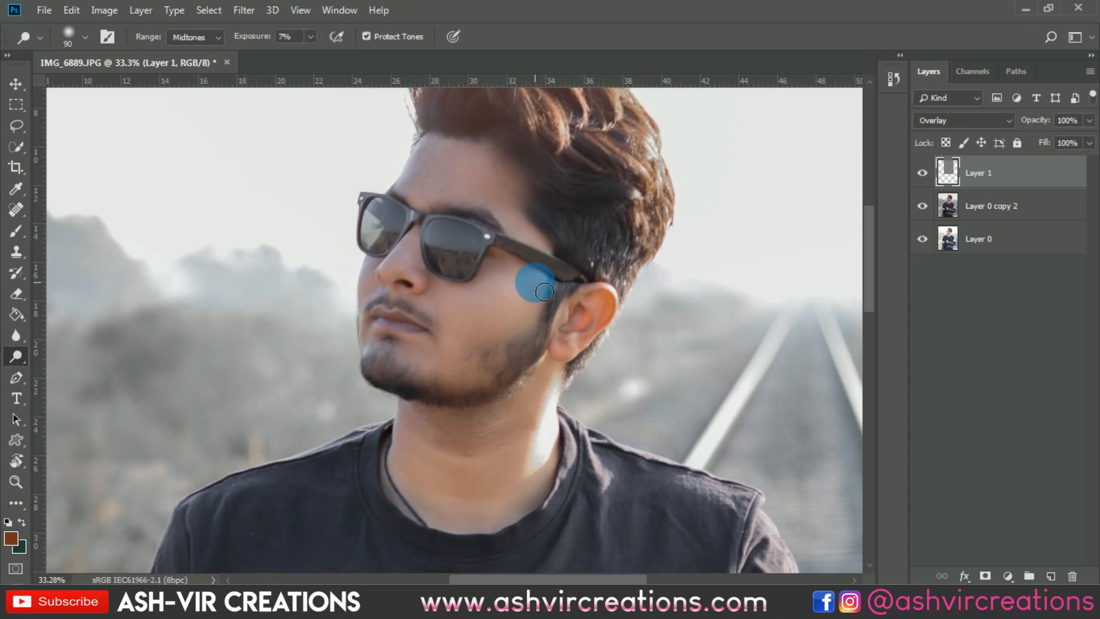
{"action": "mouse_move", "coordinate": [548, 295]}
{"action": "left_mouse_down"}
{"action": "mouse_move", "coordinate": [485, 301]}
{"action": "mouse_move", "coordinate": [528, 300]}
{"action": "mouse_move", "coordinate": [510, 307]}
{"action": "left_mouse_up"}
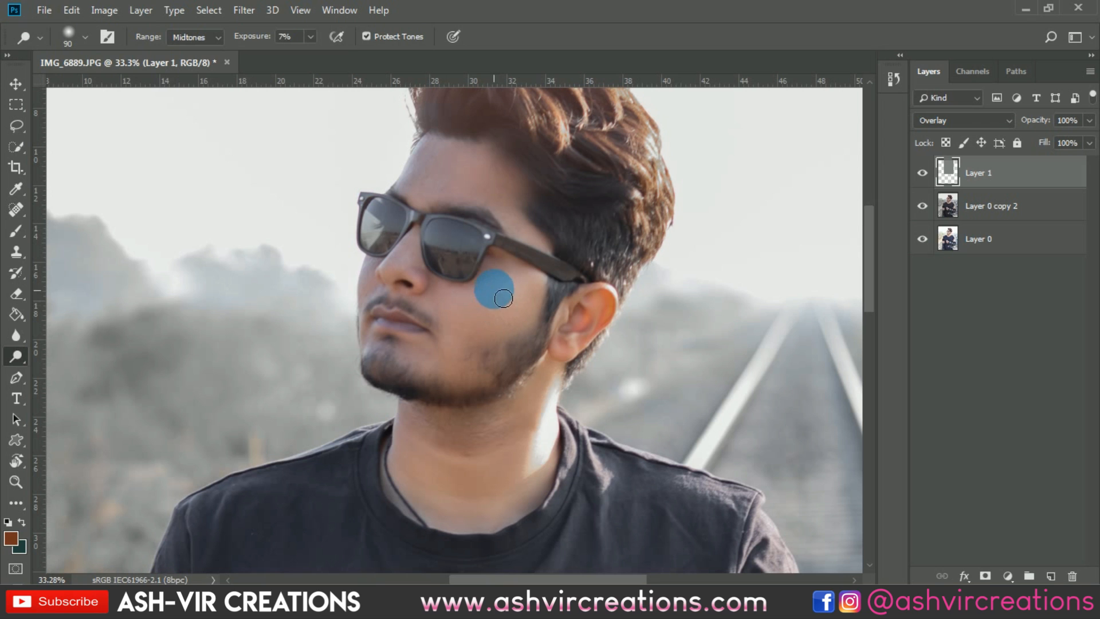
Switch the Dodge brush to Soft Round, enlarge it to 175 px and lighten the cheek and the area towards the nose
{"action": "right_click", "coordinate": [494, 283]}
{"action": "left_click", "coordinate": [575, 439]}
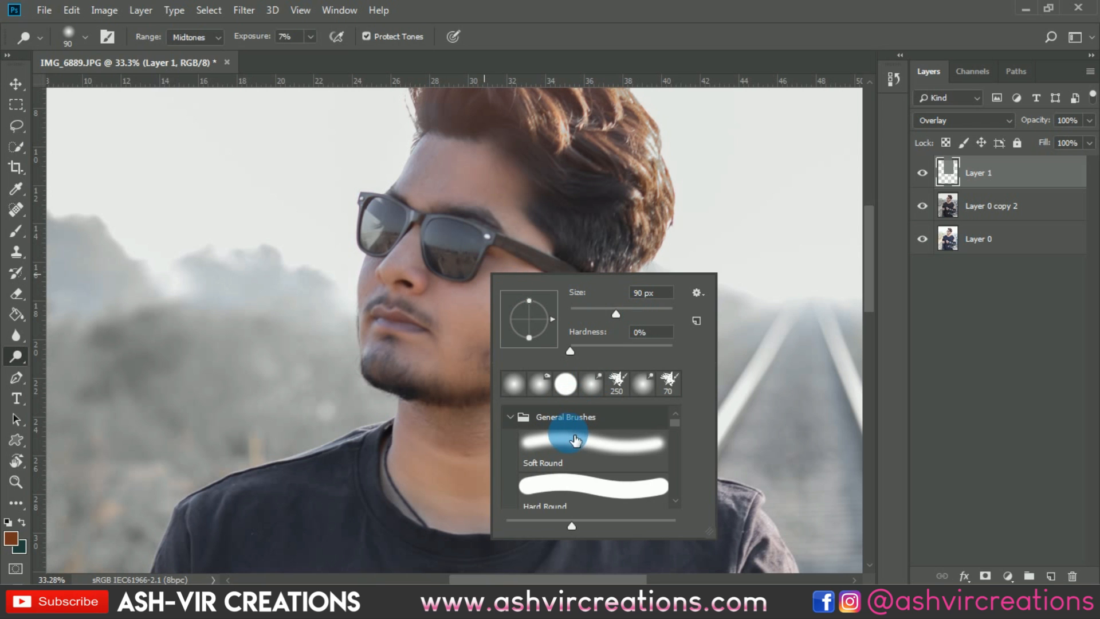
{"action": "left_click", "coordinate": [575, 440]}
{"action": "scroll", "coordinate": [519, 284], "scroll_direction": "up", "scroll_amount": 2}
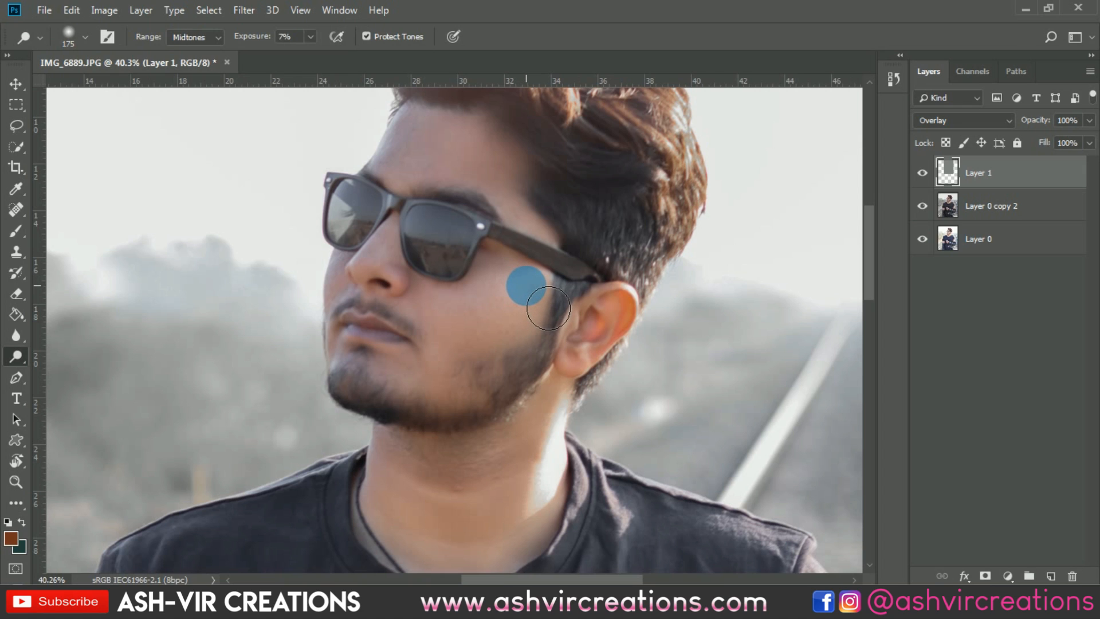
{"action": "mouse_move", "coordinate": [548, 305]}
{"action": "left_mouse_down"}
{"action": "mouse_move", "coordinate": [439, 310]}
{"action": "mouse_move", "coordinate": [490, 313]}
{"action": "mouse_move", "coordinate": [521, 295]}
{"action": "mouse_move", "coordinate": [575, 305]}
{"action": "mouse_move", "coordinate": [438, 326]}
{"action": "mouse_move", "coordinate": [435, 312]}
{"action": "mouse_move", "coordinate": [503, 292]}
{"action": "mouse_move", "coordinate": [578, 300]}
{"action": "mouse_move", "coordinate": [512, 293]}
{"action": "mouse_move", "coordinate": [561, 302]}
{"action": "mouse_move", "coordinate": [463, 310]}
{"action": "mouse_move", "coordinate": [416, 193]}
{"action": "mouse_move", "coordinate": [470, 128]}
{"action": "mouse_move", "coordinate": [429, 181]}
{"action": "mouse_move", "coordinate": [461, 132]}
{"action": "mouse_move", "coordinate": [419, 178]}
{"action": "mouse_move", "coordinate": [452, 133]}
{"action": "mouse_move", "coordinate": [439, 159]}
{"action": "mouse_move", "coordinate": [469, 134]}
{"action": "mouse_move", "coordinate": [456, 180]}
{"action": "mouse_move", "coordinate": [494, 133]}
{"action": "mouse_move", "coordinate": [418, 167]}
{"action": "mouse_move", "coordinate": [436, 126]}
{"action": "mouse_move", "coordinate": [416, 156]}
{"action": "mouse_move", "coordinate": [424, 201]}
{"action": "mouse_move", "coordinate": [505, 137]}
{"action": "mouse_move", "coordinate": [467, 196]}
{"action": "mouse_move", "coordinate": [446, 169]}
{"action": "mouse_move", "coordinate": [427, 187]}
{"action": "mouse_move", "coordinate": [467, 197]}
{"action": "mouse_move", "coordinate": [464, 124]}
{"action": "mouse_move", "coordinate": [407, 155]}
{"action": "mouse_move", "coordinate": [472, 134]}
{"action": "mouse_move", "coordinate": [435, 132]}
{"action": "mouse_move", "coordinate": [471, 152]}
{"action": "mouse_move", "coordinate": [544, 112]}
{"action": "mouse_move", "coordinate": [368, 207]}
{"action": "mouse_move", "coordinate": [386, 318]}
{"action": "mouse_move", "coordinate": [330, 292]}
{"action": "mouse_move", "coordinate": [422, 373]}
{"action": "mouse_move", "coordinate": [459, 331]}
{"action": "mouse_move", "coordinate": [449, 331]}
{"action": "mouse_move", "coordinate": [469, 290]}
{"action": "mouse_move", "coordinate": [449, 328]}
{"action": "mouse_move", "coordinate": [521, 314]}
{"action": "mouse_move", "coordinate": [479, 312]}
{"action": "mouse_move", "coordinate": [550, 317]}
{"action": "mouse_move", "coordinate": [595, 305]}
{"action": "mouse_move", "coordinate": [365, 266]}
{"action": "mouse_move", "coordinate": [375, 302]}
{"action": "mouse_move", "coordinate": [366, 285]}
{"action": "mouse_move", "coordinate": [336, 298]}
{"action": "mouse_move", "coordinate": [336, 283]}
{"action": "mouse_move", "coordinate": [398, 217]}
{"action": "mouse_move", "coordinate": [328, 296]}
{"action": "mouse_move", "coordinate": [403, 199]}
{"action": "mouse_move", "coordinate": [356, 258]}
{"action": "mouse_move", "coordinate": [422, 246]}
{"action": "left_mouse_up"}
{"action": "key", "text": "bracketleft"}
{"action": "key", "text": "bracketright"}
Lighten the finer highlights of the face with the Dodge brush reduced to 50 px
{"action": "scroll", "coordinate": [331, 292], "scroll_direction": "up", "scroll_amount": 2}
{"action": "scroll", "coordinate": [459, 331], "scroll_direction": "up", "scroll_amount": 3}
{"action": "key", "text": "bracketleft"}
{"action": "key", "text": "bracketleft"}
{"action": "key", "text": "bracketleft"}
{"action": "scroll", "coordinate": [602, 295], "scroll_direction": "down", "scroll_amount": 2}
{"action": "scroll", "coordinate": [573, 298], "scroll_direction": "up", "scroll_amount": 3}
{"action": "scroll", "coordinate": [426, 278], "scroll_direction": "up", "scroll_amount": 1}
{"action": "scroll", "coordinate": [372, 292], "scroll_direction": "up", "scroll_amount": 1}
{"action": "key", "text": "bracketleft"}
{"action": "key", "text": "bracketleft"}
{"action": "key", "text": "bracketleft"}
{"action": "scroll", "coordinate": [427, 245], "scroll_direction": "down", "scroll_amount": 6}
{"action": "scroll", "coordinate": [428, 243], "scroll_direction": "down", "scroll_amount": 3}
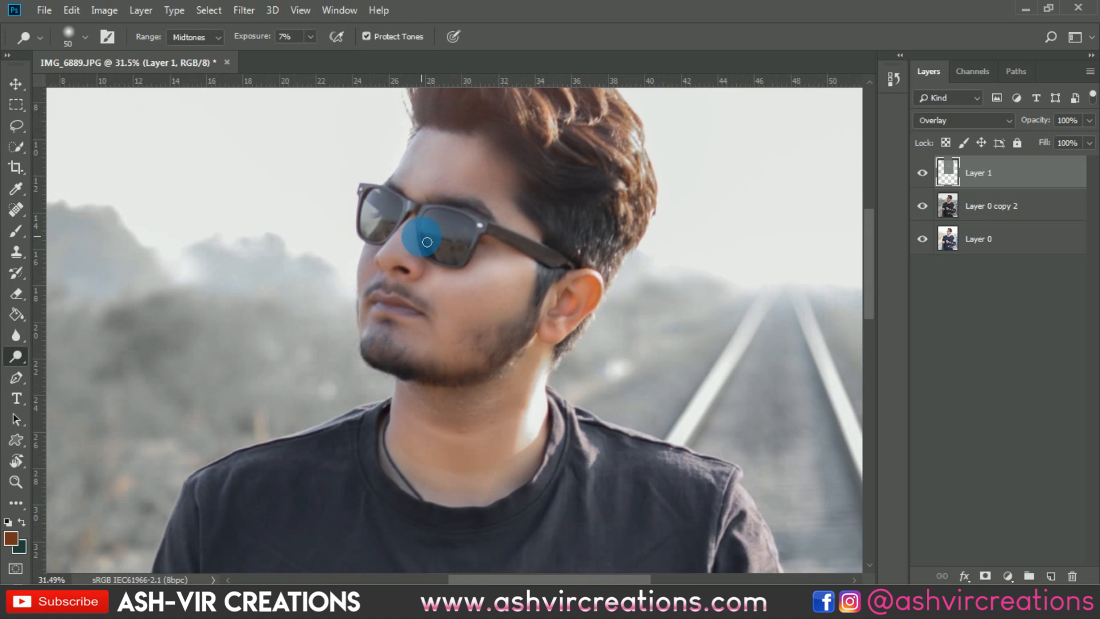
Dodge the forehead above the sunglasses with the brush enlarged to 100 px and the exposure lowered to 4%
{"action": "scroll", "coordinate": [425, 243], "scroll_direction": "up", "scroll_amount": 2}
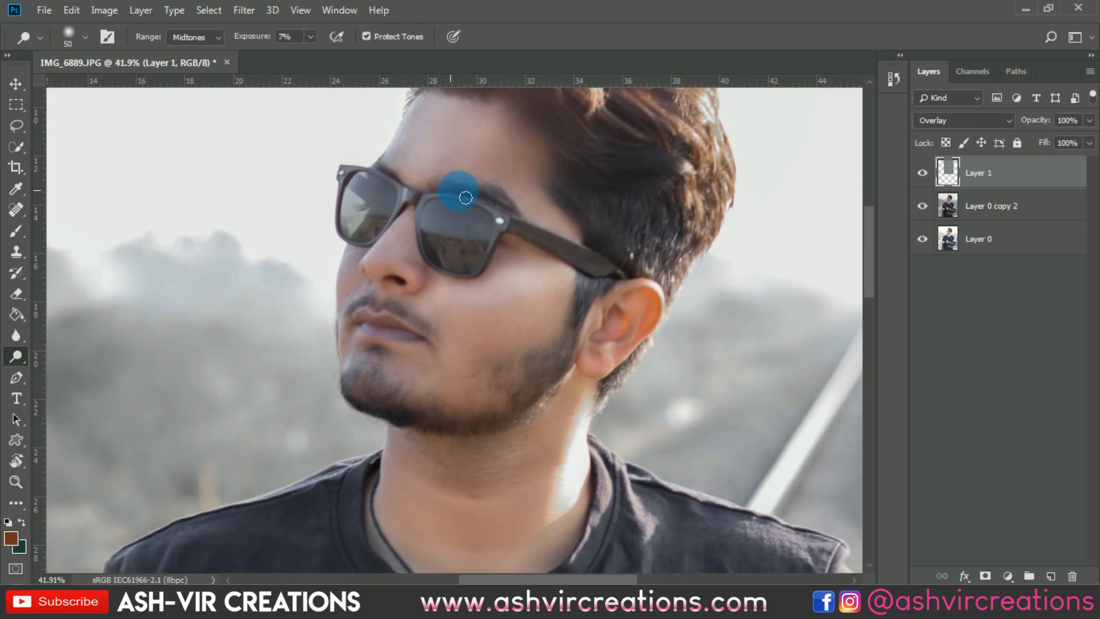
{"action": "scroll", "coordinate": [454, 184], "scroll_direction": "up", "scroll_amount": 1}
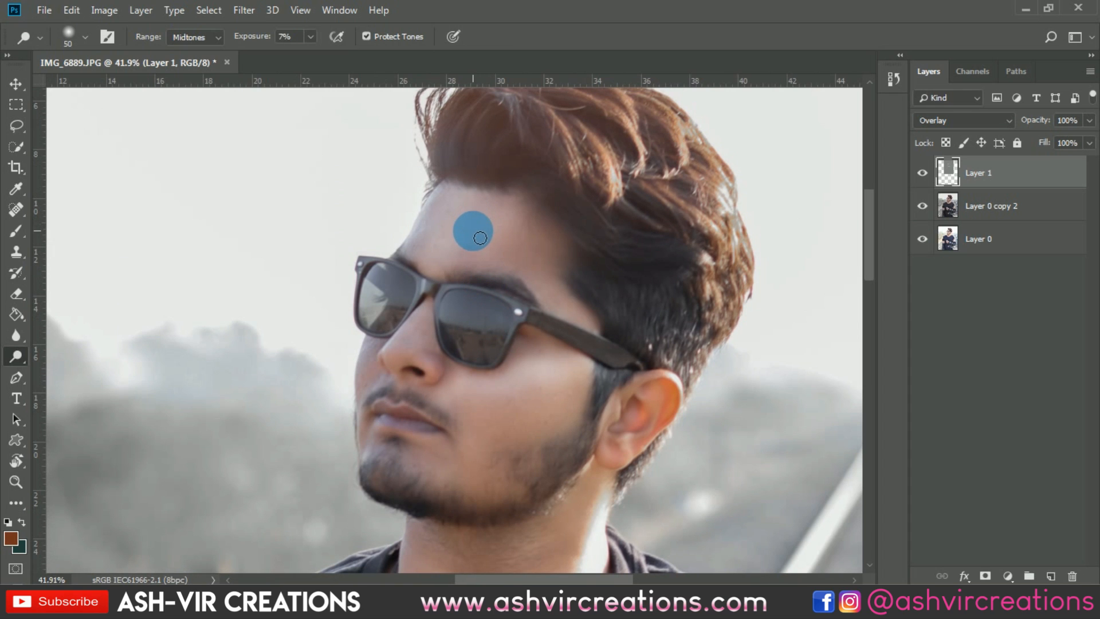
{"action": "key", "text": "bracketright"}
{"action": "key", "text": "bracketright"}
{"action": "mouse_move", "coordinate": [480, 239]}
{"action": "left_mouse_down"}
{"action": "mouse_move", "coordinate": [490, 228]}
{"action": "mouse_move", "coordinate": [449, 265]}
{"action": "mouse_move", "coordinate": [444, 191]}
{"action": "mouse_move", "coordinate": [526, 213]}
{"action": "mouse_move", "coordinate": [539, 200]}
{"action": "left_mouse_up"}
{"action": "key", "text": "bracketright"}
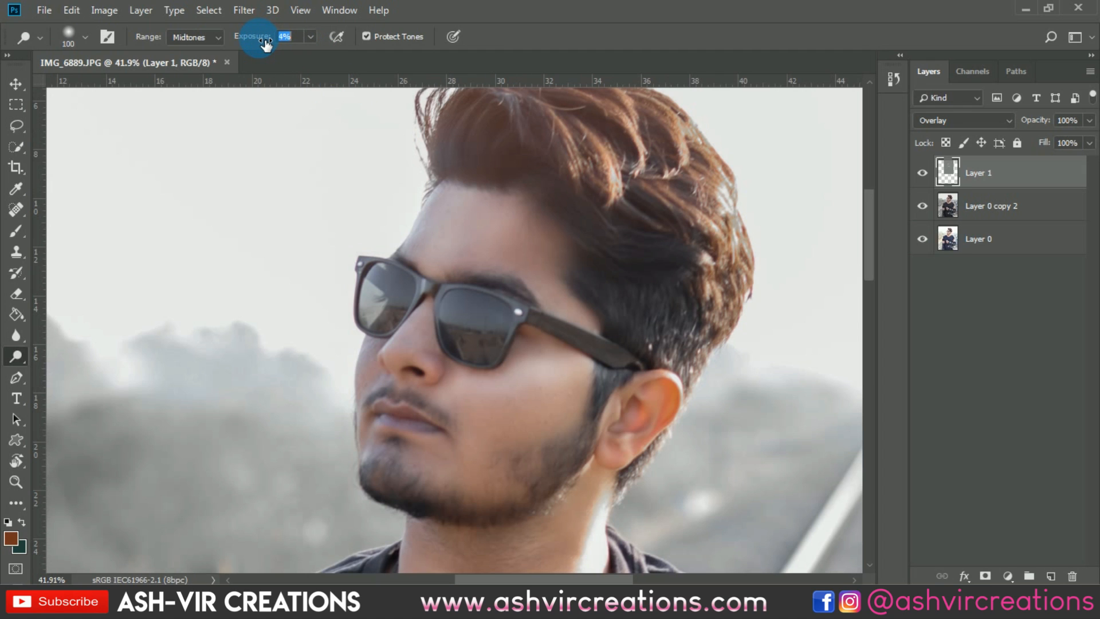
{"action": "mouse_move", "coordinate": [460, 278]}
{"action": "left_mouse_down"}
{"action": "mouse_move", "coordinate": [434, 234]}
{"action": "mouse_move", "coordinate": [444, 214]}
{"action": "mouse_move", "coordinate": [488, 190]}
{"action": "mouse_move", "coordinate": [487, 206]}
{"action": "mouse_move", "coordinate": [528, 197]}
{"action": "left_mouse_up"}
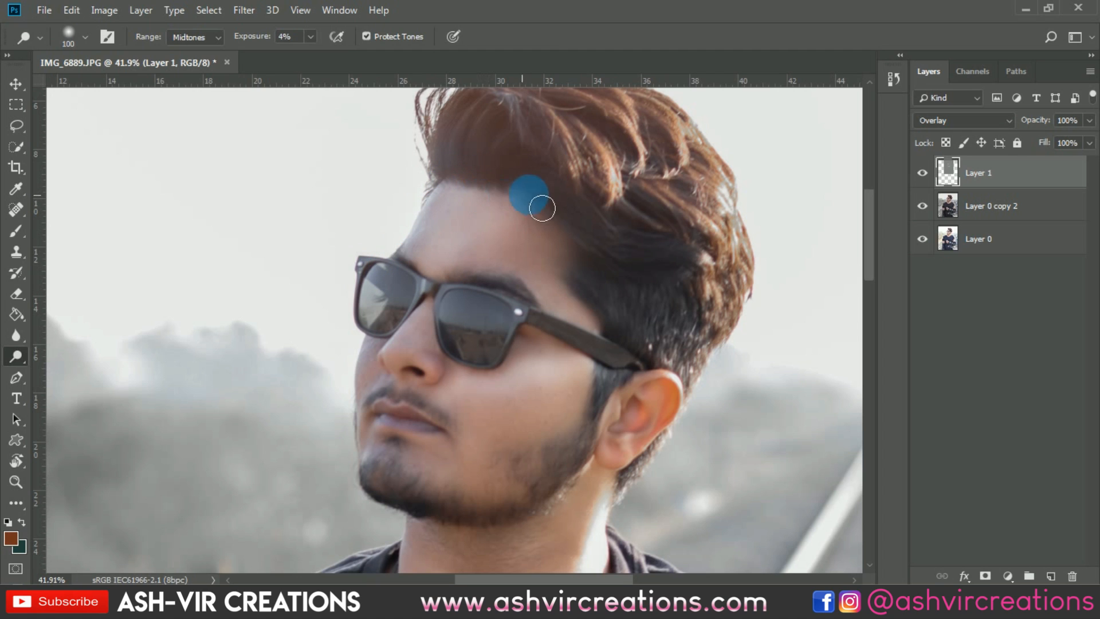
Toggle the visibility of Layer 1 to compare the face with and without the dodging
{"action": "left_click", "coordinate": [921, 215]}
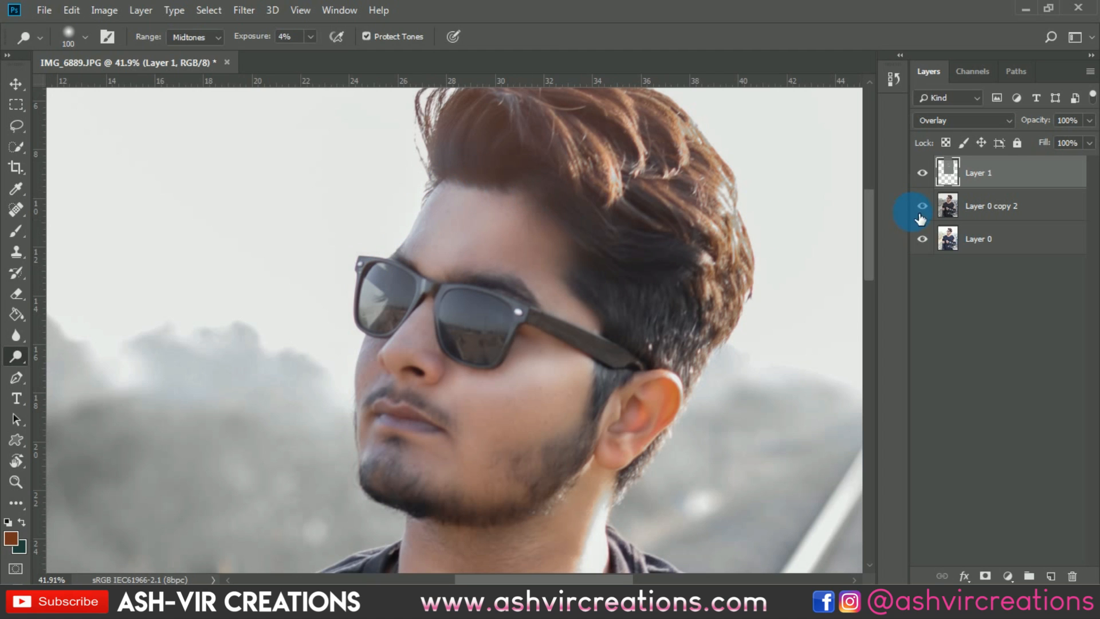
{"action": "left_click", "coordinate": [929, 172]}
{"action": "left_click", "coordinate": [923, 172]}
{"action": "left_click", "coordinate": [924, 172]}
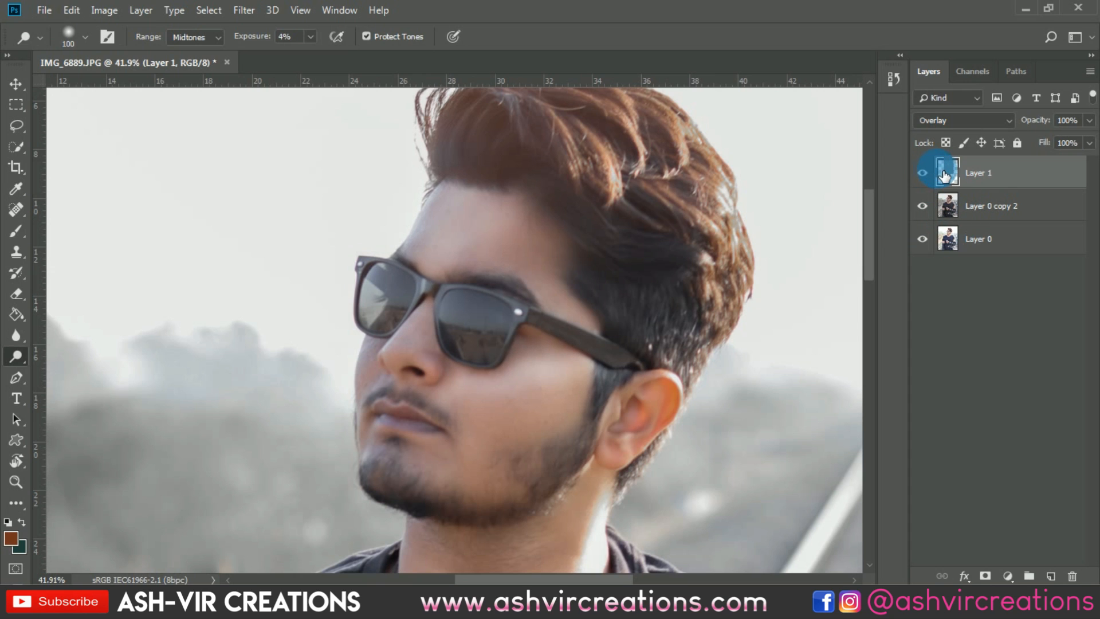
Darken the side of the nose with the Burn tool at Midtones, 5% exposure, reducing the brush to 80 px
{"action": "left_click_drag", "start_coordinate": [18, 359], "coordinate": [60, 372]}
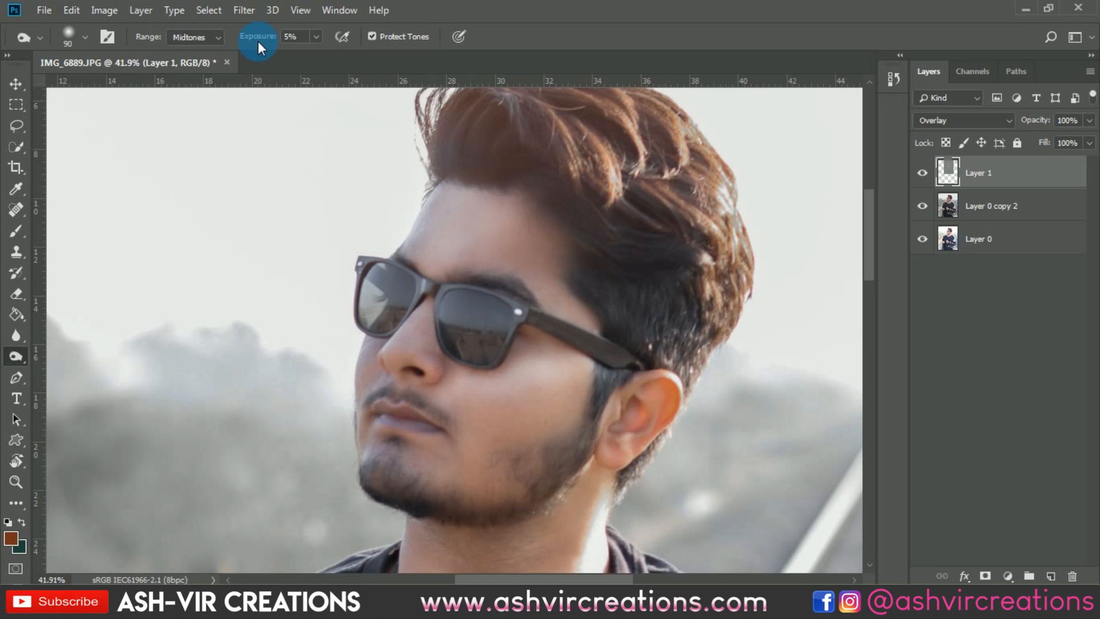
{"action": "mouse_move", "coordinate": [435, 344]}
{"action": "left_mouse_down"}
{"action": "mouse_move", "coordinate": [507, 397]}
{"action": "mouse_move", "coordinate": [451, 346]}
{"action": "mouse_move", "coordinate": [448, 378]}
{"action": "mouse_move", "coordinate": [422, 382]}
{"action": "mouse_move", "coordinate": [441, 387]}
{"action": "mouse_move", "coordinate": [449, 380]}
{"action": "mouse_move", "coordinate": [432, 346]}
{"action": "mouse_move", "coordinate": [395, 383]}
{"action": "mouse_move", "coordinate": [429, 341]}
{"action": "mouse_move", "coordinate": [409, 380]}
{"action": "mouse_move", "coordinate": [434, 331]}
{"action": "mouse_move", "coordinate": [455, 395]}
{"action": "left_mouse_up"}
{"action": "scroll", "coordinate": [451, 346], "scroll_direction": "up", "scroll_amount": 5}
{"action": "key", "text": "bracketleft"}
{"action": "key", "text": "bracketleft"}
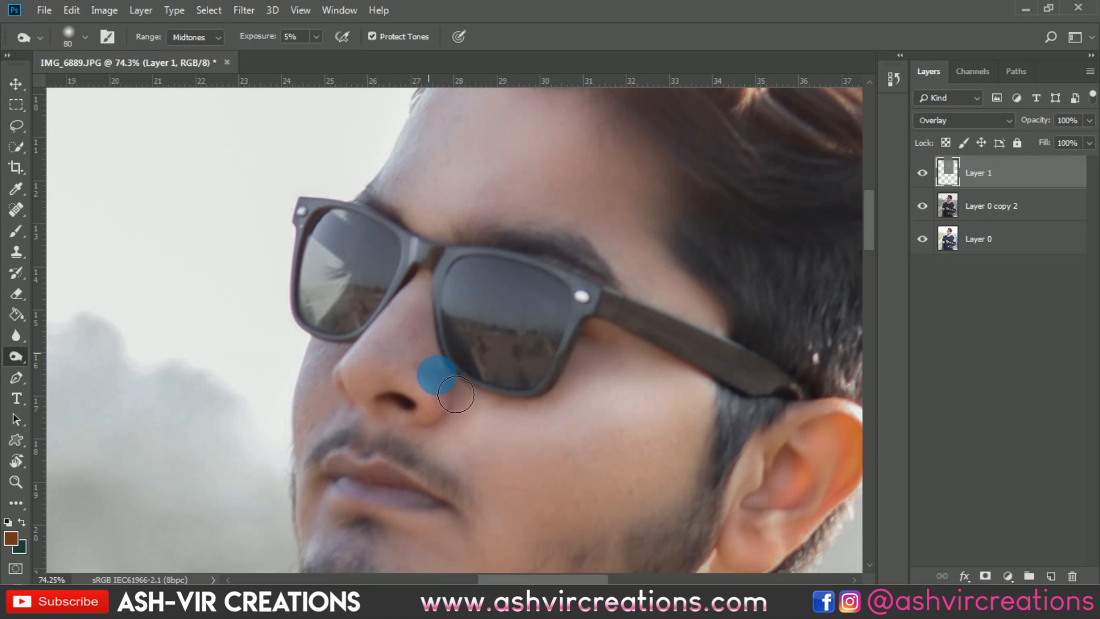
Burn the edge of the forehead along the hairline, enlarging the brush from 90 to 125 px
{"action": "scroll", "coordinate": [460, 397], "scroll_direction": "down", "scroll_amount": 3}
{"action": "key", "text": "bracketright"}
{"action": "key", "text": "bracketright"}
{"action": "scroll", "coordinate": [498, 305], "scroll_direction": "up", "scroll_amount": 2}
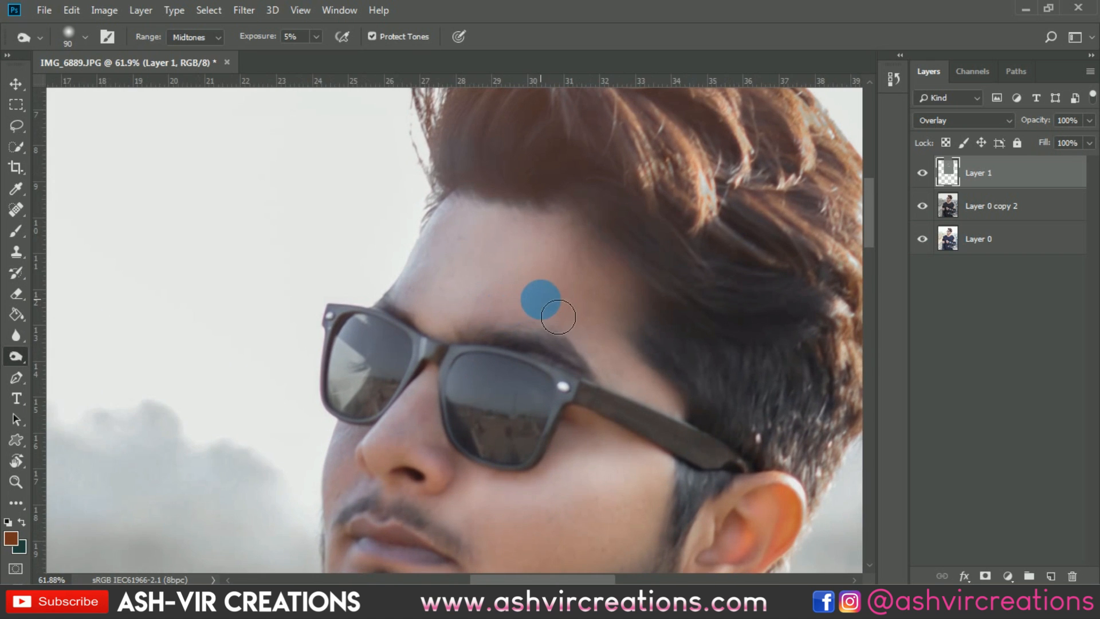
{"action": "mouse_move", "coordinate": [604, 262]}
{"action": "left_mouse_down"}
{"action": "mouse_move", "coordinate": [580, 334]}
{"action": "mouse_move", "coordinate": [597, 332]}
{"action": "mouse_move", "coordinate": [613, 282]}
{"action": "mouse_move", "coordinate": [634, 376]}
{"action": "mouse_move", "coordinate": [649, 352]}
{"action": "mouse_move", "coordinate": [610, 265]}
{"action": "mouse_move", "coordinate": [628, 291]}
{"action": "mouse_move", "coordinate": [601, 264]}
{"action": "mouse_move", "coordinate": [553, 286]}
{"action": "mouse_move", "coordinate": [517, 339]}
{"action": "mouse_move", "coordinate": [585, 280]}
{"action": "mouse_move", "coordinate": [612, 239]}
{"action": "left_mouse_up"}
{"action": "scroll", "coordinate": [607, 240], "scroll_direction": "down", "scroll_amount": 3}
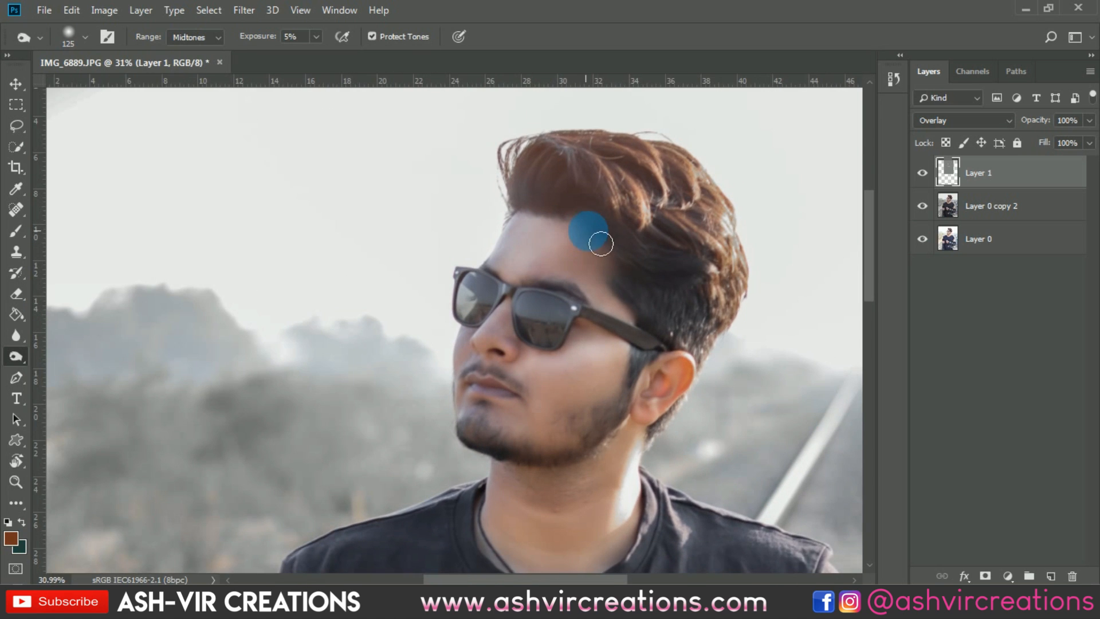
Burn the hair above the ear, the sideburn and the outer cheek with brush sizes of 175 and 150 px
{"action": "scroll", "coordinate": [610, 256], "scroll_direction": "up", "scroll_amount": 2}
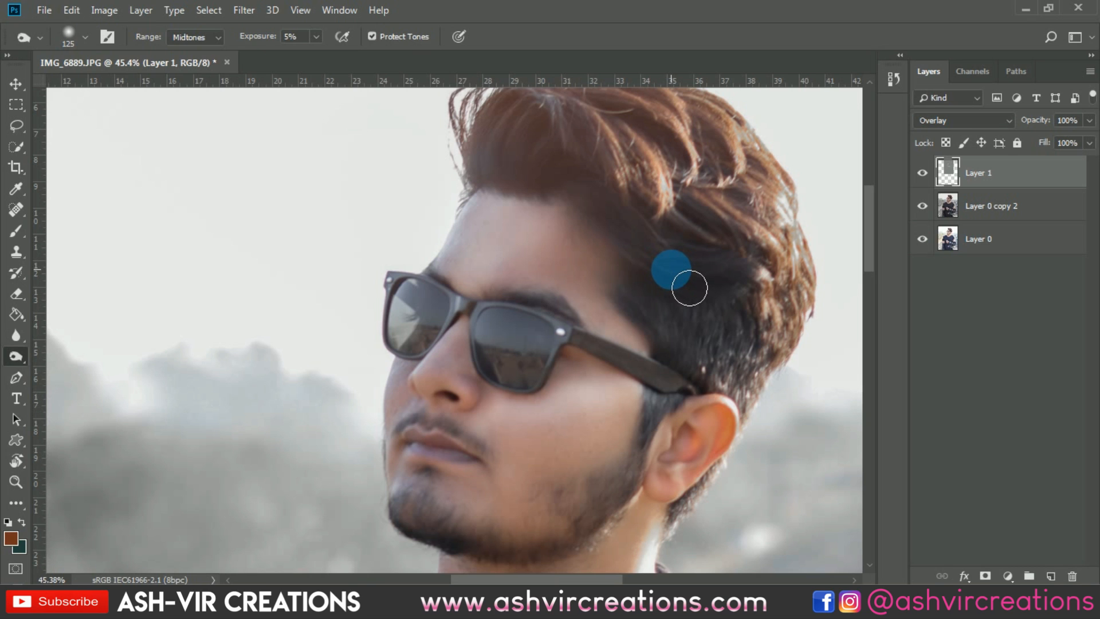
{"action": "mouse_move", "coordinate": [690, 288]}
{"action": "left_mouse_down"}
{"action": "mouse_move", "coordinate": [612, 481]}
{"action": "mouse_move", "coordinate": [651, 445]}
{"action": "left_mouse_up"}
{"action": "scroll", "coordinate": [614, 478], "scroll_direction": "up", "scroll_amount": 1}
{"action": "key", "text": "bracketleft"}
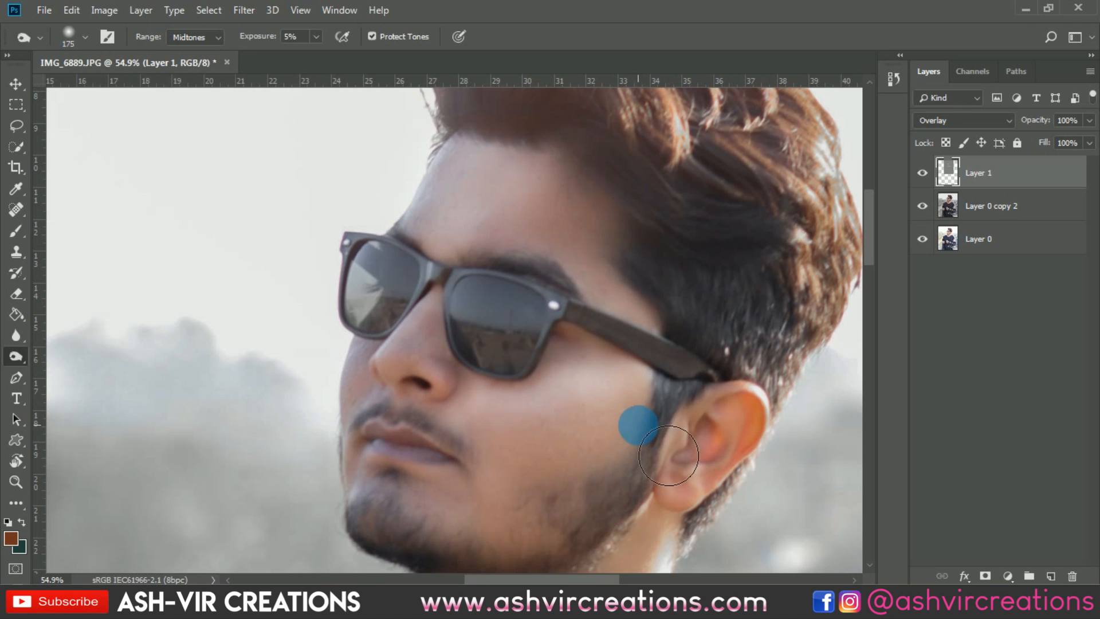
{"action": "mouse_move", "coordinate": [662, 450]}
{"action": "left_mouse_down"}
{"action": "mouse_move", "coordinate": [578, 448]}
{"action": "mouse_move", "coordinate": [513, 471]}
{"action": "mouse_move", "coordinate": [671, 458]}
{"action": "mouse_move", "coordinate": [530, 475]}
{"action": "mouse_move", "coordinate": [667, 453]}
{"action": "mouse_move", "coordinate": [622, 485]}
{"action": "mouse_move", "coordinate": [551, 502]}
{"action": "mouse_move", "coordinate": [539, 496]}
{"action": "mouse_move", "coordinate": [549, 483]}
{"action": "mouse_move", "coordinate": [601, 445]}
{"action": "mouse_move", "coordinate": [653, 449]}
{"action": "mouse_move", "coordinate": [525, 462]}
{"action": "mouse_move", "coordinate": [510, 519]}
{"action": "mouse_move", "coordinate": [608, 481]}
{"action": "mouse_move", "coordinate": [466, 518]}
{"action": "mouse_move", "coordinate": [569, 548]}
{"action": "mouse_move", "coordinate": [497, 529]}
{"action": "mouse_move", "coordinate": [606, 499]}
{"action": "mouse_move", "coordinate": [472, 528]}
{"action": "mouse_move", "coordinate": [571, 558]}
{"action": "mouse_move", "coordinate": [610, 530]}
{"action": "mouse_move", "coordinate": [609, 454]}
{"action": "mouse_move", "coordinate": [513, 453]}
{"action": "mouse_move", "coordinate": [570, 448]}
{"action": "mouse_move", "coordinate": [595, 421]}
{"action": "mouse_move", "coordinate": [689, 439]}
{"action": "mouse_move", "coordinate": [608, 425]}
{"action": "mouse_move", "coordinate": [590, 444]}
{"action": "mouse_move", "coordinate": [524, 456]}
{"action": "mouse_move", "coordinate": [546, 504]}
{"action": "mouse_move", "coordinate": [585, 471]}
{"action": "mouse_move", "coordinate": [689, 443]}
{"action": "mouse_move", "coordinate": [679, 412]}
{"action": "mouse_move", "coordinate": [666, 428]}
{"action": "mouse_move", "coordinate": [641, 339]}
{"action": "mouse_move", "coordinate": [665, 448]}
{"action": "mouse_move", "coordinate": [681, 441]}
{"action": "mouse_move", "coordinate": [641, 326]}
{"action": "mouse_move", "coordinate": [565, 311]}
{"action": "left_mouse_up"}
{"action": "scroll", "coordinate": [676, 425], "scroll_direction": "down", "scroll_amount": 3}
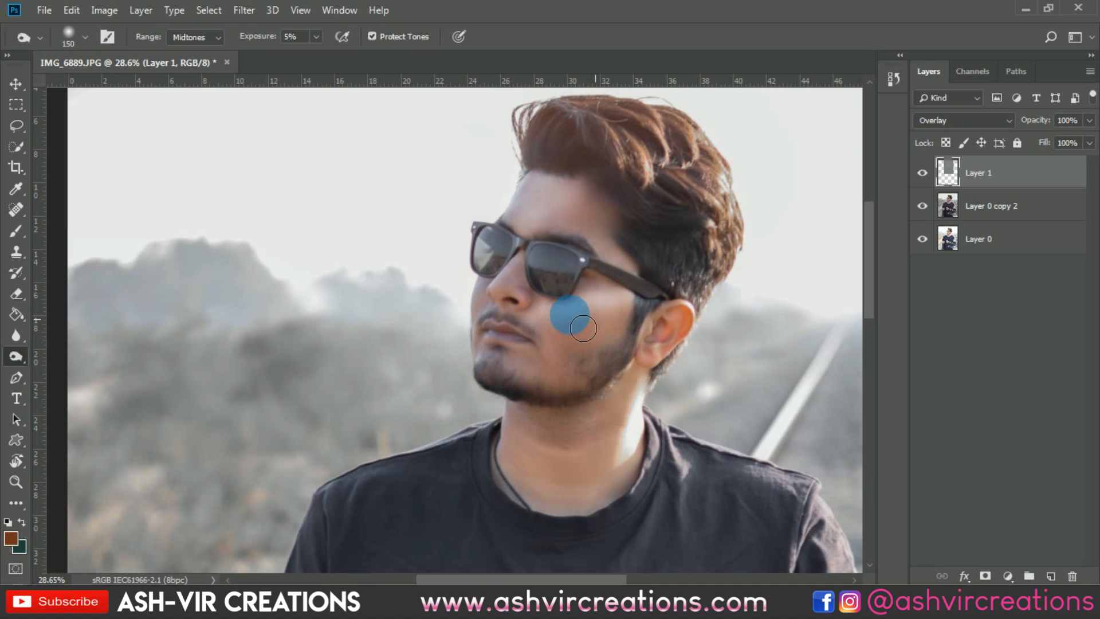
Burn the shadows beside the nose and on the cheek below the sunglasses with a 125 px brush
{"action": "scroll", "coordinate": [565, 312], "scroll_direction": "up", "scroll_amount": 3}
{"action": "mouse_move", "coordinate": [645, 255]}
{"action": "left_mouse_down"}
{"action": "mouse_move", "coordinate": [659, 318]}
{"action": "mouse_move", "coordinate": [631, 322]}
{"action": "left_mouse_up"}
{"action": "scroll", "coordinate": [611, 319], "scroll_direction": "up", "scroll_amount": 2}
{"action": "key", "text": "bracketleft"}
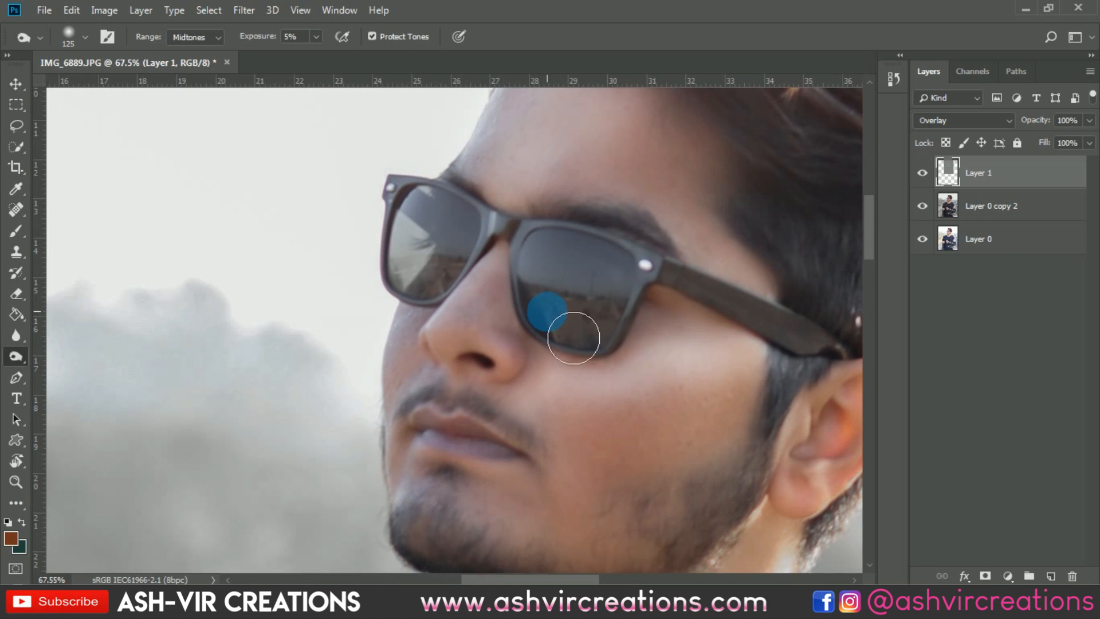
{"action": "mouse_move", "coordinate": [569, 333]}
{"action": "left_mouse_down"}
{"action": "mouse_move", "coordinate": [560, 327]}
{"action": "mouse_move", "coordinate": [541, 368]}
{"action": "mouse_move", "coordinate": [515, 510]}
{"action": "mouse_move", "coordinate": [524, 440]}
{"action": "left_mouse_up"}
Deepen the broader shadows of the face with the Burn brush enlarged to 200 px
{"action": "scroll", "coordinate": [524, 440], "scroll_direction": "down", "scroll_amount": 3}
{"action": "mouse_move", "coordinate": [616, 261]}
{"action": "left_mouse_down"}
{"action": "mouse_move", "coordinate": [592, 205]}
{"action": "mouse_move", "coordinate": [622, 263]}
{"action": "mouse_move", "coordinate": [681, 303]}
{"action": "mouse_move", "coordinate": [514, 270]}
{"action": "mouse_move", "coordinate": [776, 236]}
{"action": "mouse_move", "coordinate": [427, 293]}
{"action": "mouse_move", "coordinate": [336, 361]}
{"action": "left_mouse_up"}
{"action": "scroll", "coordinate": [601, 217], "scroll_direction": "up", "scroll_amount": 1}
{"action": "key", "text": "bracketright"}
{"action": "key", "text": "bracketright"}
{"action": "key", "text": "bracketright"}
{"action": "scroll", "coordinate": [550, 269], "scroll_direction": "up", "scroll_amount": 1}
Switch back to the Dodge tool at 4% exposure and lighten small facial highlights with an 80 px brush
{"action": "left_click_drag", "start_coordinate": [13, 352], "coordinate": [71, 359]}
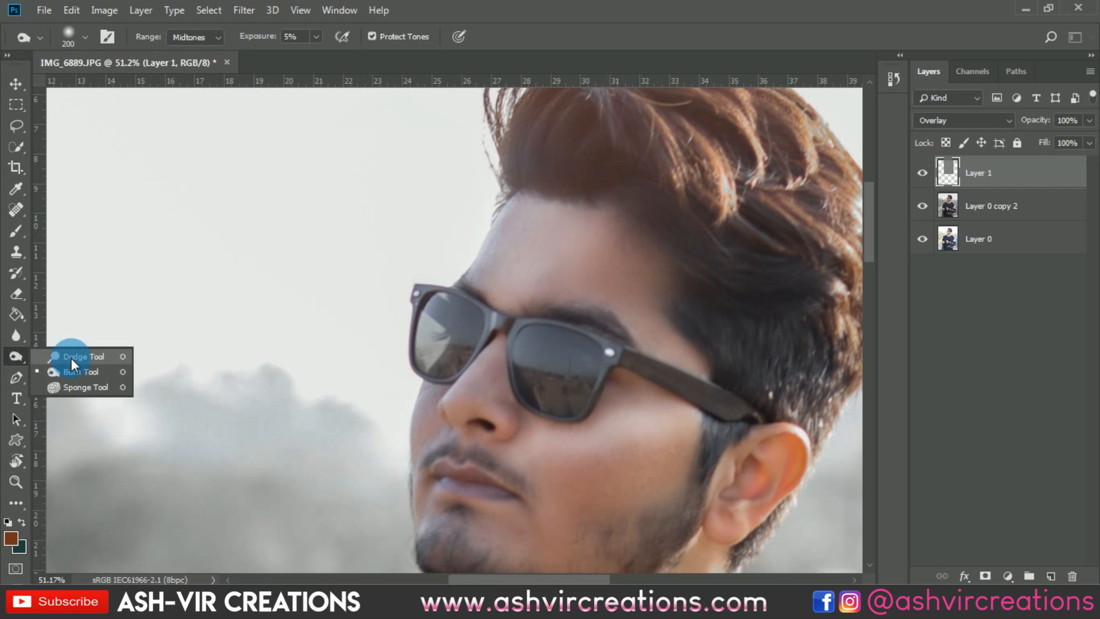
{"action": "scroll", "coordinate": [545, 160], "scroll_direction": "up", "scroll_amount": 7}
{"action": "mouse_move", "coordinate": [526, 241]}
{"action": "left_mouse_down"}
{"action": "mouse_move", "coordinate": [438, 334]}
{"action": "mouse_move", "coordinate": [465, 248]}
{"action": "mouse_move", "coordinate": [480, 355]}
{"action": "mouse_move", "coordinate": [458, 357]}
{"action": "mouse_move", "coordinate": [525, 241]}
{"action": "mouse_move", "coordinate": [591, 205]}
{"action": "mouse_move", "coordinate": [496, 292]}
{"action": "mouse_move", "coordinate": [503, 322]}
{"action": "mouse_move", "coordinate": [497, 284]}
{"action": "mouse_move", "coordinate": [555, 182]}
{"action": "mouse_move", "coordinate": [597, 185]}
{"action": "mouse_move", "coordinate": [544, 233]}
{"action": "mouse_move", "coordinate": [560, 248]}
{"action": "mouse_move", "coordinate": [526, 282]}
{"action": "mouse_move", "coordinate": [663, 170]}
{"action": "left_mouse_up"}
{"action": "key", "text": "bracketright"}
{"action": "scroll", "coordinate": [590, 206], "scroll_direction": "down", "scroll_amount": 5}
{"action": "scroll", "coordinate": [556, 182], "scroll_direction": "down", "scroll_amount": 5}
{"action": "scroll", "coordinate": [598, 185], "scroll_direction": "up", "scroll_amount": 3}
{"action": "scroll", "coordinate": [606, 216], "scroll_direction": "down", "scroll_amount": 3}
{"action": "scroll", "coordinate": [643, 184], "scroll_direction": "up", "scroll_amount": 1}
{"action": "scroll", "coordinate": [662, 169], "scroll_direction": "down", "scroll_amount": 1}
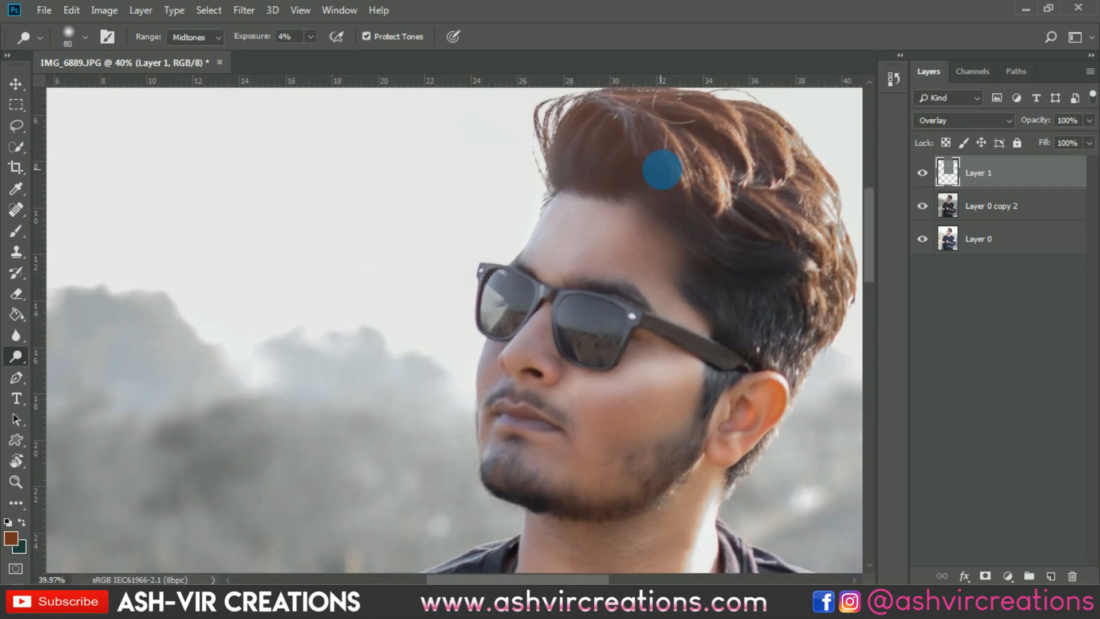
{"action": "scroll", "coordinate": [662, 170], "scroll_direction": "down", "scroll_amount": 1}
Toggle the visibility of Layer 1 repeatedly to compare the portrait before and after the dodge and burn work
{"action": "left_click_drag", "start_coordinate": [737, 258], "coordinate": [700, 229]}
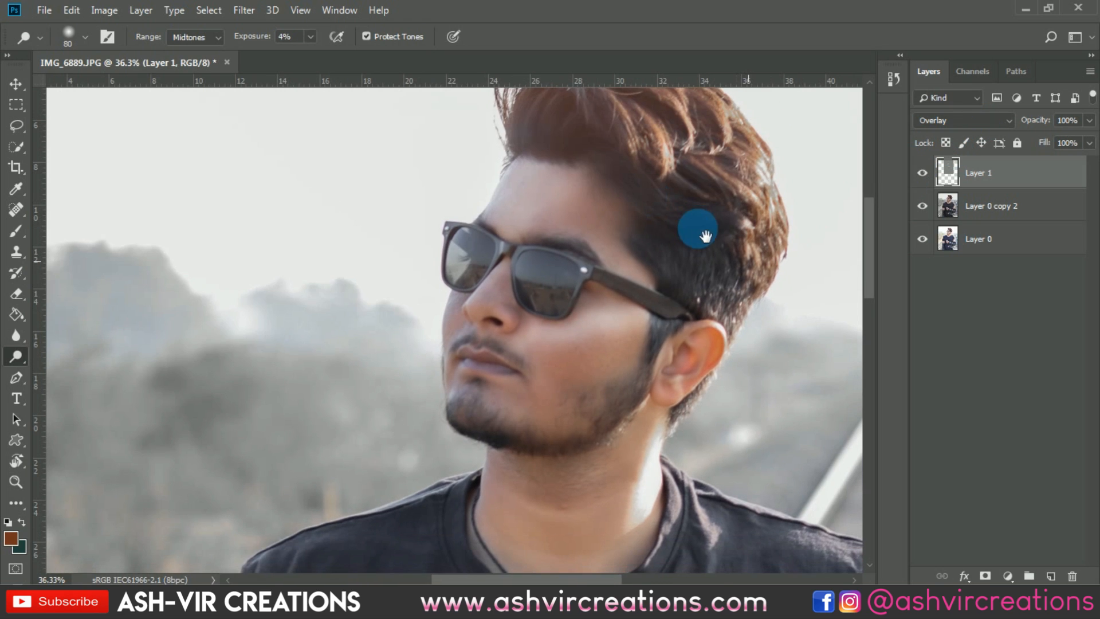
{"action": "left_click", "coordinate": [922, 173]}
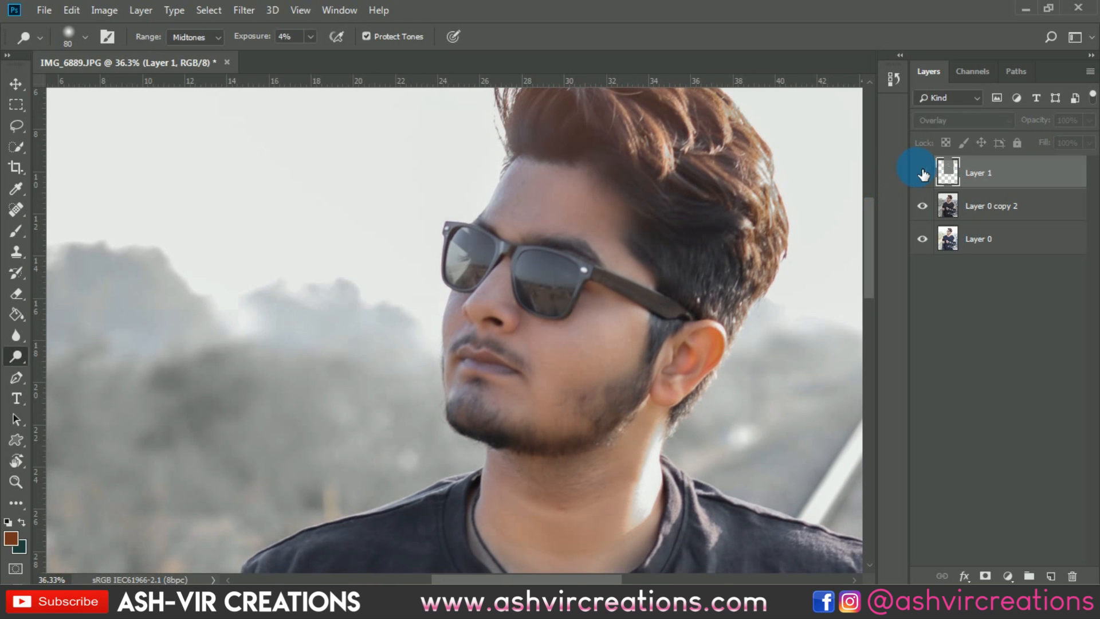
{"action": "left_click", "coordinate": [922, 173]}
{"action": "left_click_drag", "start_coordinate": [781, 229], "coordinate": [777, 251]}
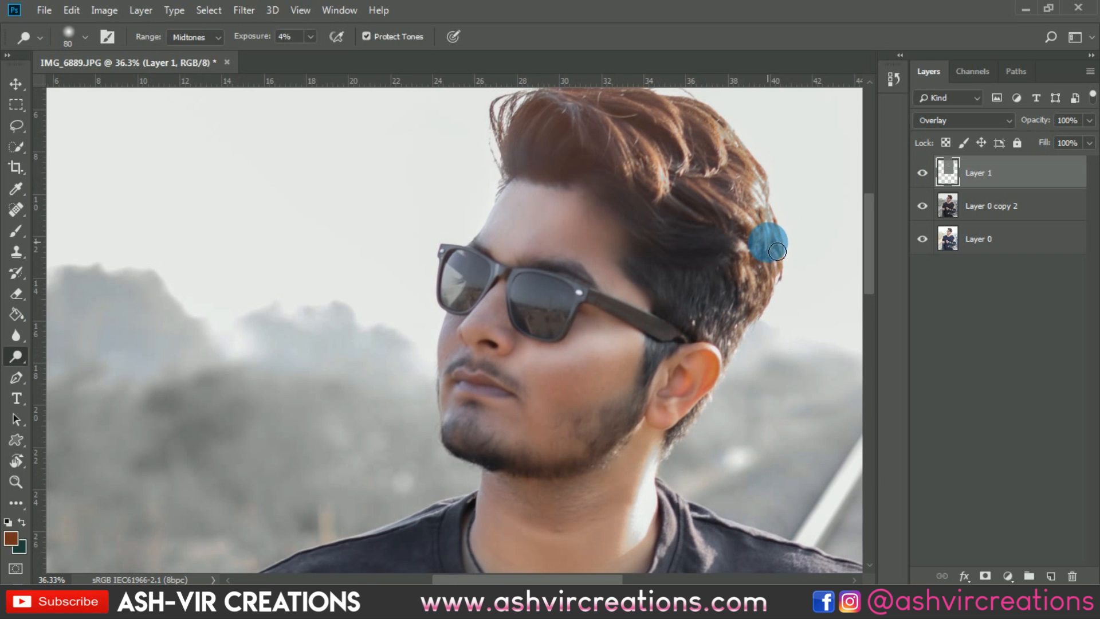
{"action": "key", "text": "ctrl+minus"}
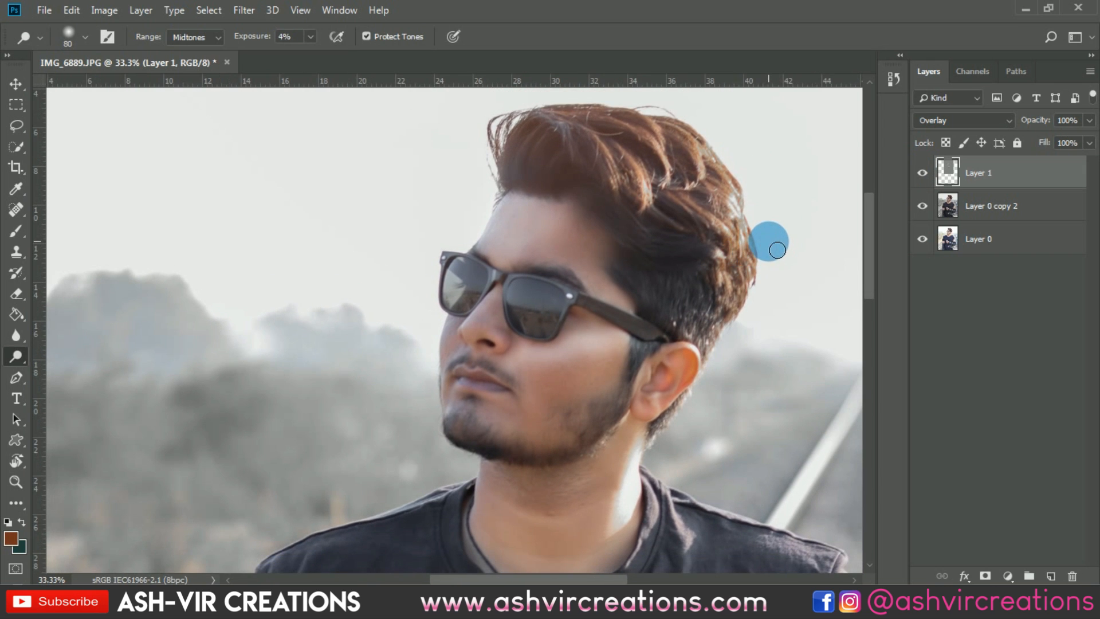
{"action": "left_click_drag", "start_coordinate": [779, 248], "coordinate": [868, 220]}
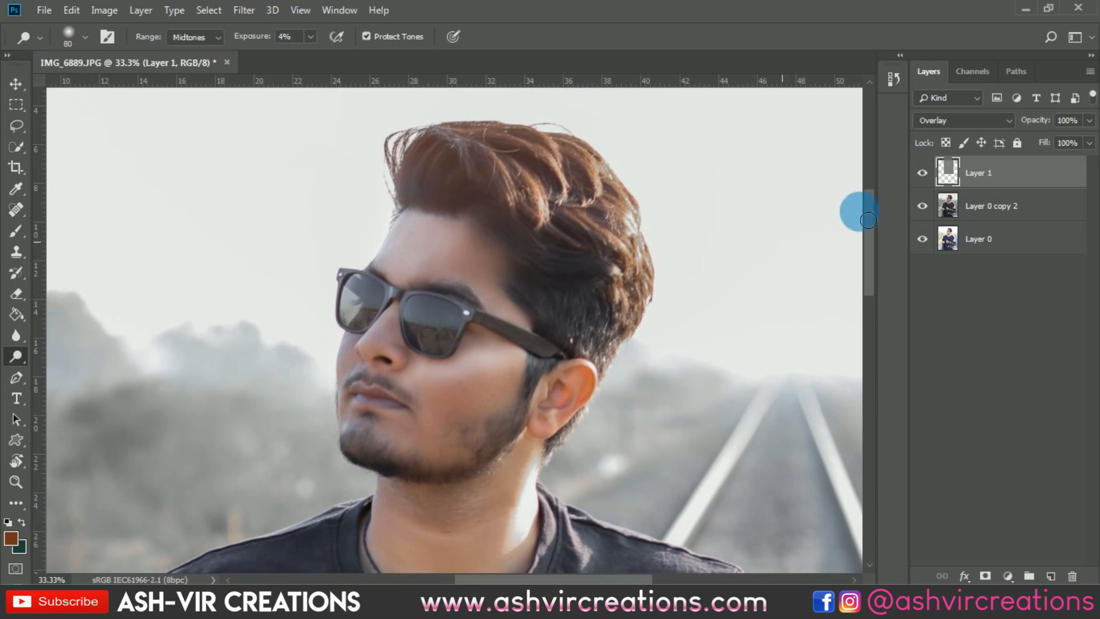
{"action": "left_click", "coordinate": [925, 173]}
{"action": "left_click", "coordinate": [925, 174]}
{"action": "left_click_drag", "start_coordinate": [729, 238], "coordinate": [733, 213]}
{"action": "scroll", "coordinate": [734, 213], "scroll_direction": "down", "scroll_amount": 2}
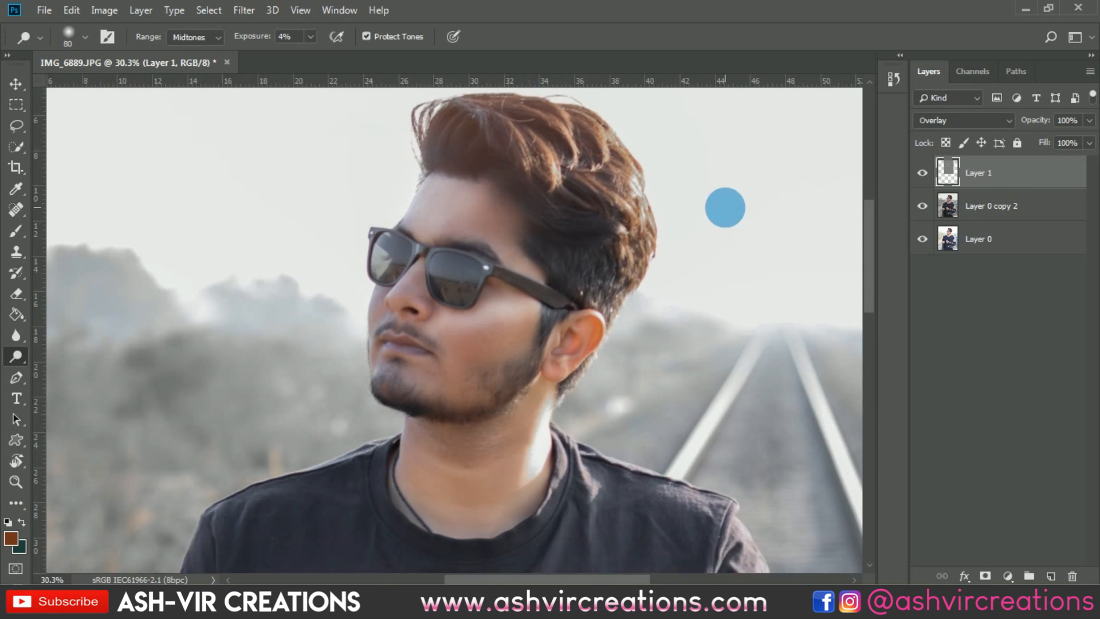
{"action": "left_click", "coordinate": [926, 179]}
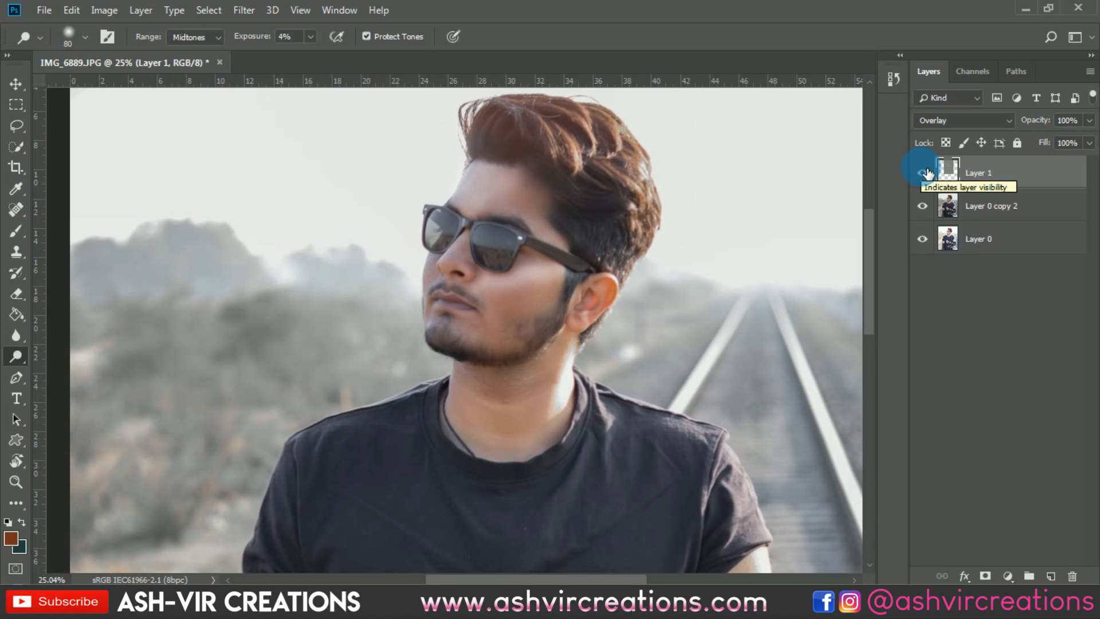
Compare the head and shoulders with Layer 1 hidden and shown
{"action": "left_click", "coordinate": [924, 173]}
{"action": "left_click", "coordinate": [924, 173]}
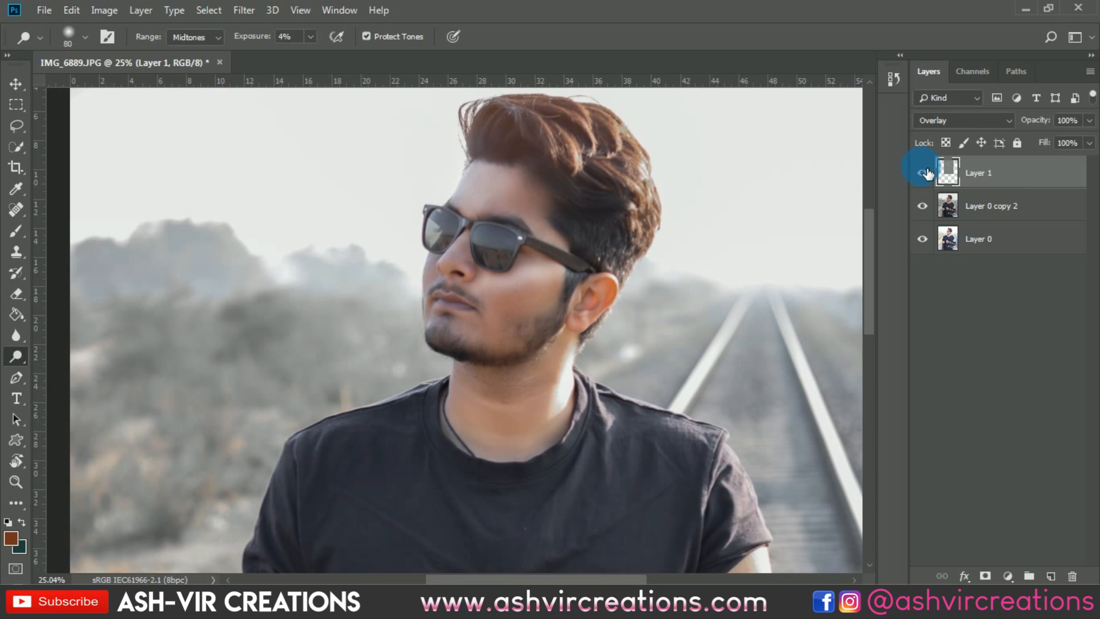
{"action": "left_click", "coordinate": [924, 173]}
{"action": "left_click", "coordinate": [924, 173]}
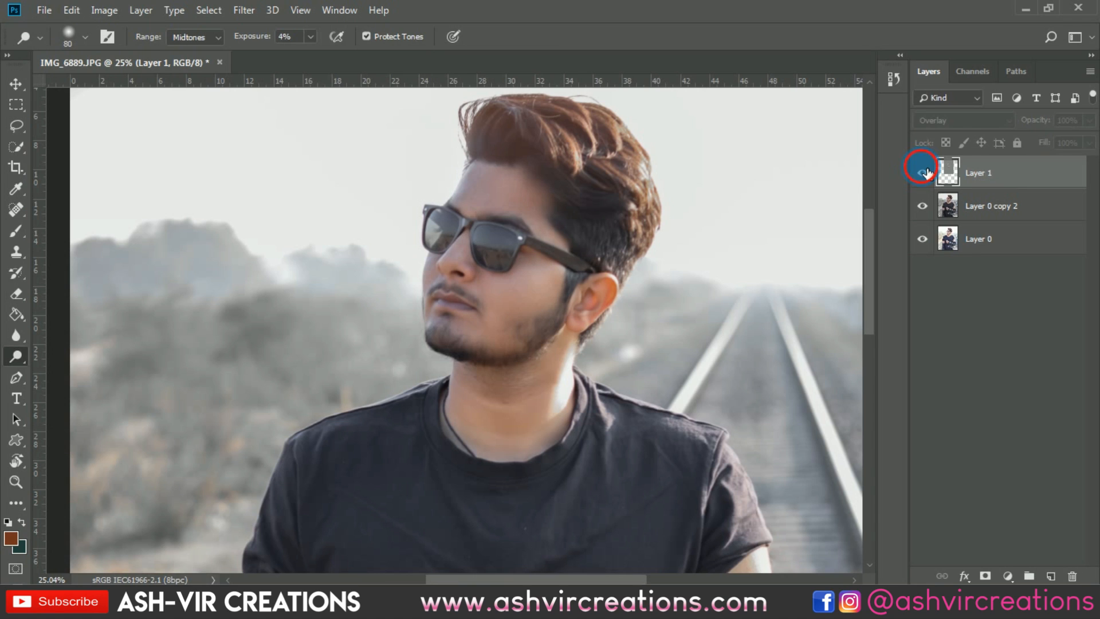
{"action": "left_click", "coordinate": [924, 173]}
{"action": "left_click", "coordinate": [923, 173]}
Lighten fine highlights on the face using the Dodge tool with the brush reduced to 45 px
{"action": "scroll", "coordinate": [464, 238], "scroll_direction": "up", "scroll_amount": 8}
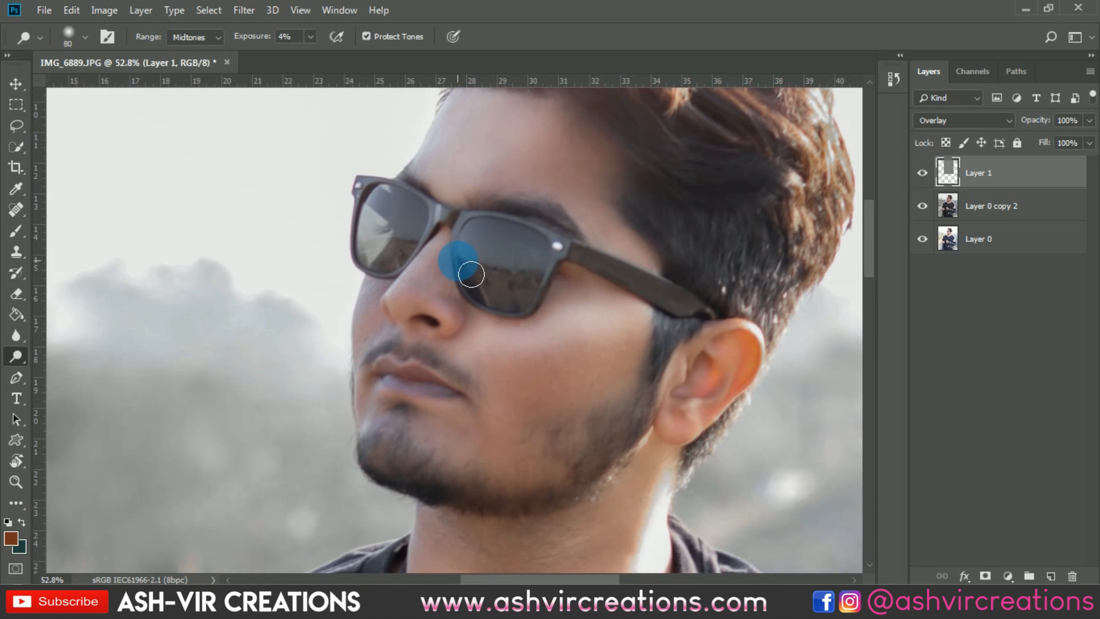
{"action": "left_click", "coordinate": [16, 355]}
{"action": "left_click", "coordinate": [64, 355]}
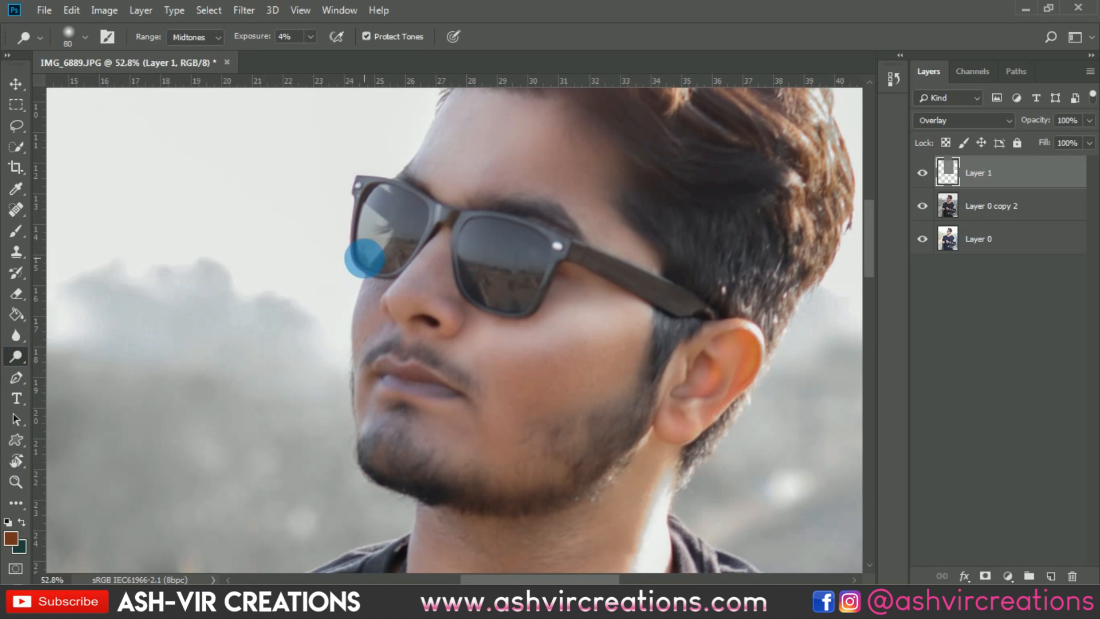
{"action": "scroll", "coordinate": [368, 255], "scroll_direction": "up", "scroll_amount": 3}
{"action": "mouse_move", "coordinate": [367, 269]}
{"action": "left_mouse_down"}
{"action": "mouse_move", "coordinate": [415, 298]}
{"action": "mouse_move", "coordinate": [411, 314]}
{"action": "mouse_move", "coordinate": [446, 298]}
{"action": "mouse_move", "coordinate": [491, 235]}
{"action": "mouse_move", "coordinate": [423, 316]}
{"action": "mouse_move", "coordinate": [433, 319]}
{"action": "mouse_move", "coordinate": [493, 226]}
{"action": "mouse_move", "coordinate": [389, 321]}
{"action": "mouse_move", "coordinate": [367, 380]}
{"action": "mouse_move", "coordinate": [407, 275]}
{"action": "mouse_move", "coordinate": [358, 413]}
{"action": "mouse_move", "coordinate": [380, 287]}
{"action": "mouse_move", "coordinate": [439, 418]}
{"action": "left_mouse_up"}
{"action": "key", "text": "bracketleft"}
{"action": "key", "text": "bracketleft"}
{"action": "key", "text": "bracketleft"}
{"action": "key", "text": "bracketright"}
{"action": "key", "text": "space"}
{"action": "mouse_move", "coordinate": [439, 419]}
{"action": "left_mouse_down"}
{"action": "mouse_move", "coordinate": [413, 313]}
{"action": "mouse_move", "coordinate": [375, 389]}
{"action": "mouse_move", "coordinate": [482, 430]}
{"action": "mouse_move", "coordinate": [520, 413]}
{"action": "mouse_move", "coordinate": [530, 350]}
{"action": "mouse_move", "coordinate": [524, 385]}
{"action": "mouse_move", "coordinate": [518, 375]}
{"action": "mouse_move", "coordinate": [594, 284]}
{"action": "mouse_move", "coordinate": [604, 295]}
{"action": "mouse_move", "coordinate": [569, 282]}
{"action": "left_mouse_up"}
Toggle Layer 1 at several zoom levels to examine the retouching around the sunglasses, nose and forehead
{"action": "scroll", "coordinate": [517, 373], "scroll_direction": "down", "scroll_amount": 5}
{"action": "scroll", "coordinate": [594, 287], "scroll_direction": "up", "scroll_amount": 2}
{"action": "scroll", "coordinate": [602, 307], "scroll_direction": "down", "scroll_amount": 2}
{"action": "scroll", "coordinate": [569, 282], "scroll_direction": "up", "scroll_amount": 3}
{"action": "left_click", "coordinate": [923, 172]}
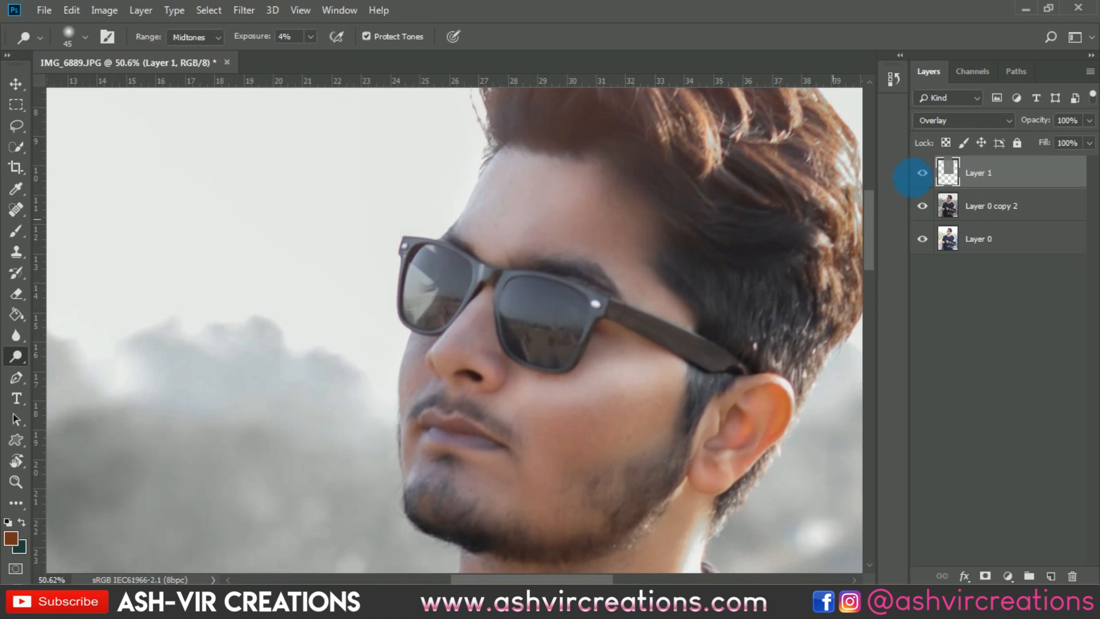
{"action": "left_click", "coordinate": [923, 173]}
{"action": "left_click", "coordinate": [922, 173]}
{"action": "left_click", "coordinate": [922, 172]}
{"action": "left_click", "coordinate": [757, 225]}
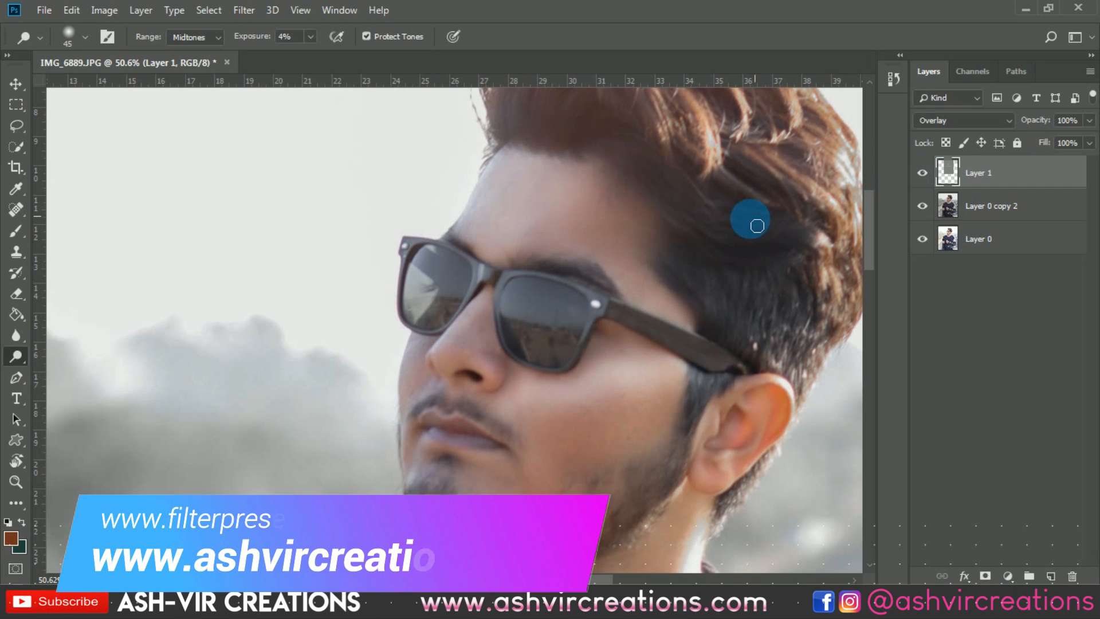
{"action": "scroll", "coordinate": [757, 226], "scroll_direction": "down", "scroll_amount": 3}
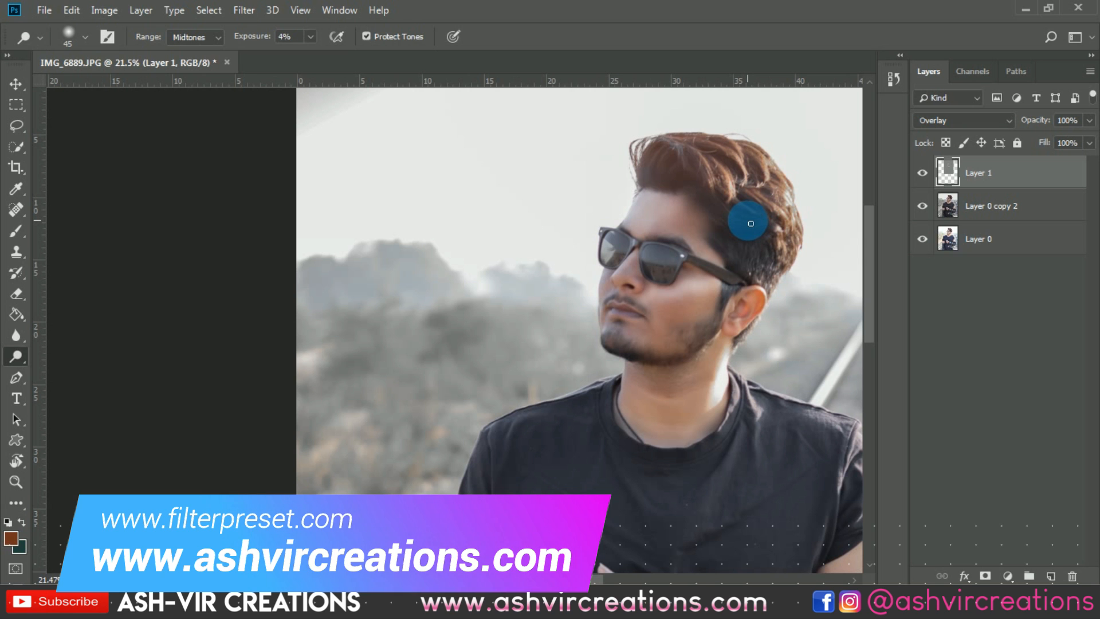
{"action": "scroll", "coordinate": [631, 227], "scroll_direction": "up", "scroll_amount": 5}
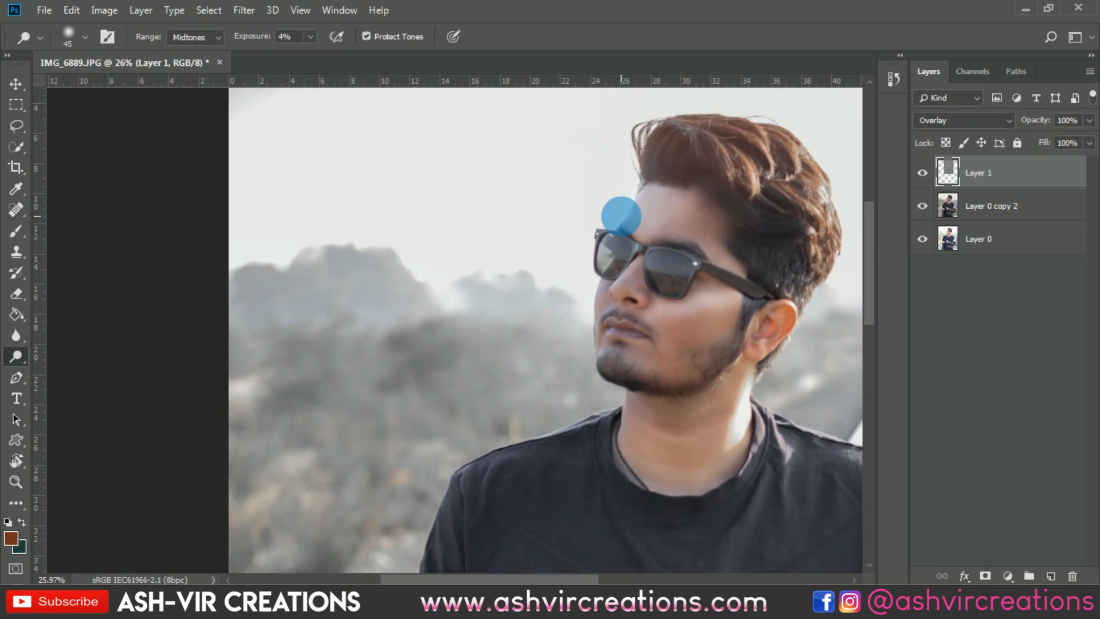
{"action": "scroll", "coordinate": [632, 227], "scroll_direction": "up", "scroll_amount": 2}
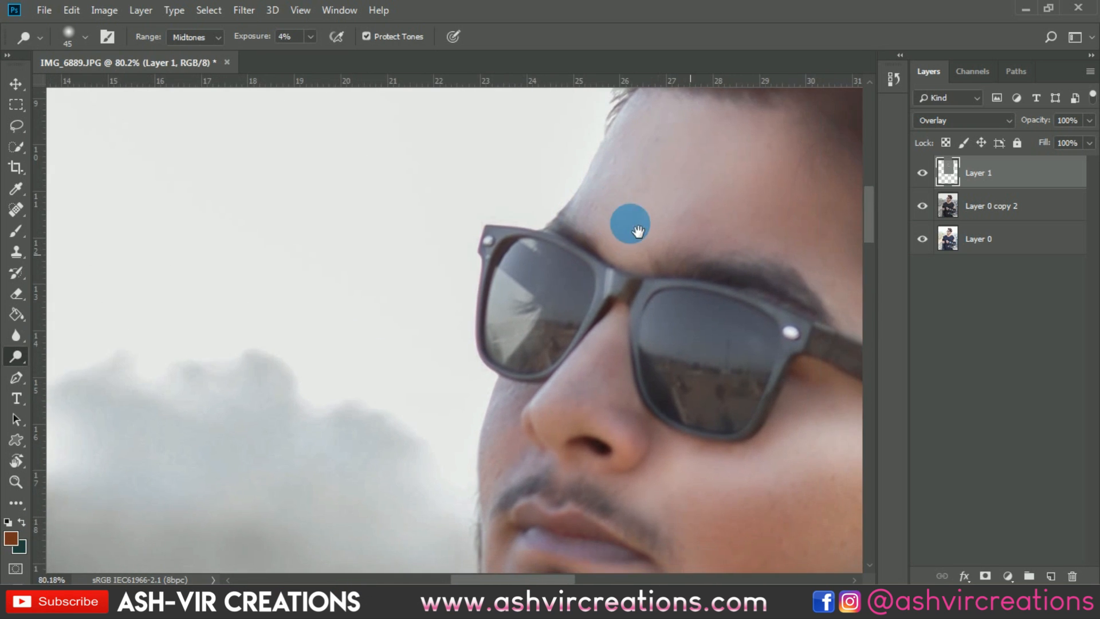
{"action": "left_click", "coordinate": [923, 172]}
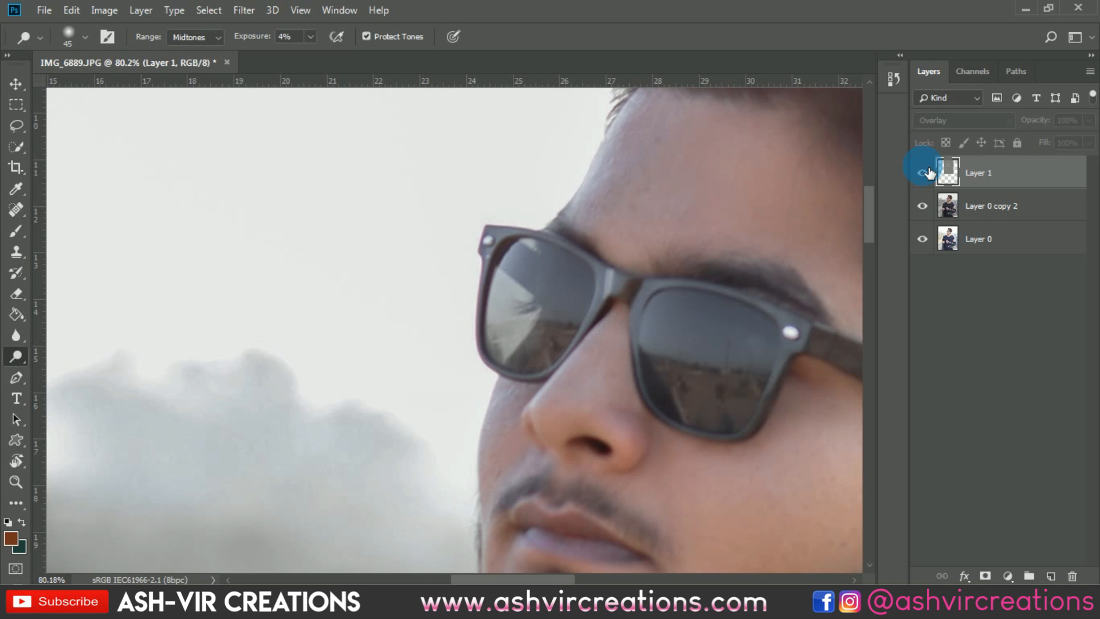
{"action": "left_click", "coordinate": [928, 173]}
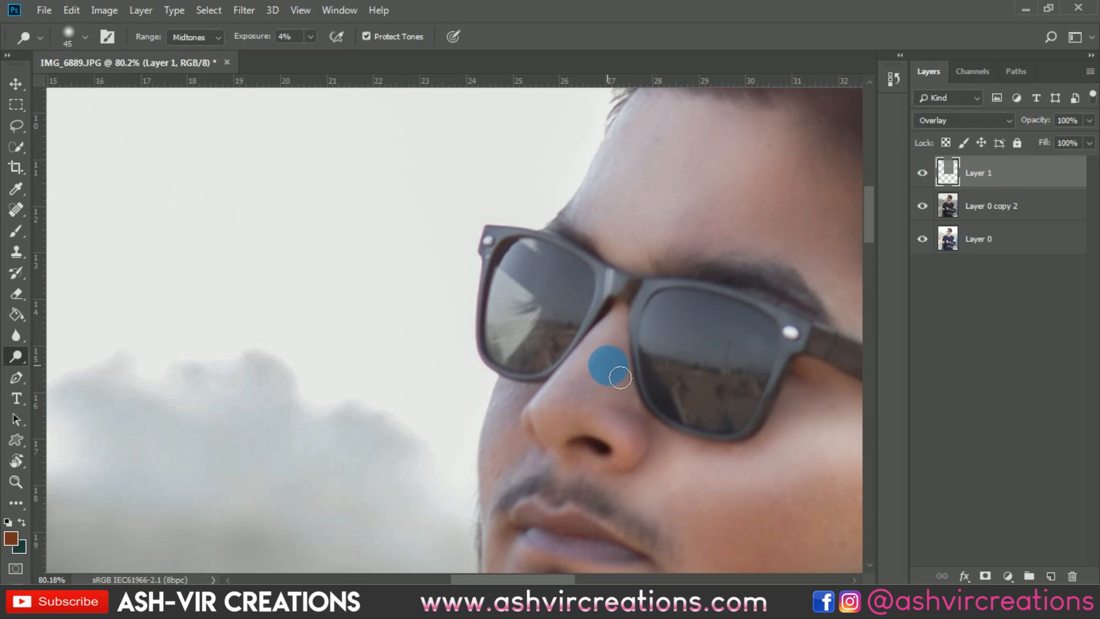
Check the effect of Layer 1 on the wider portrait by switching its visibility off and on
{"action": "scroll", "coordinate": [608, 348], "scroll_direction": "up", "scroll_amount": 1}
{"action": "mouse_move", "coordinate": [621, 351]}
{"action": "left_mouse_down"}
{"action": "mouse_move", "coordinate": [582, 430]}
{"action": "mouse_move", "coordinate": [627, 339]}
{"action": "mouse_move", "coordinate": [568, 427]}
{"action": "mouse_move", "coordinate": [637, 319]}
{"action": "mouse_move", "coordinate": [596, 421]}
{"action": "mouse_move", "coordinate": [635, 292]}
{"action": "mouse_move", "coordinate": [578, 423]}
{"action": "mouse_move", "coordinate": [661, 306]}
{"action": "mouse_move", "coordinate": [715, 306]}
{"action": "mouse_move", "coordinate": [638, 257]}
{"action": "mouse_move", "coordinate": [868, 204]}
{"action": "left_mouse_up"}
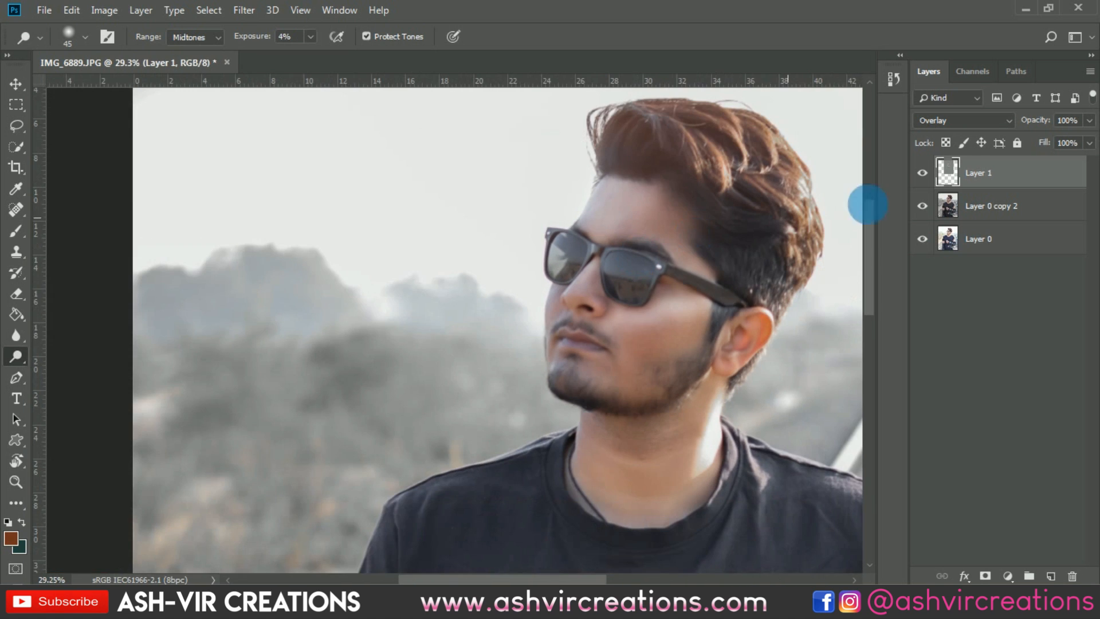
{"action": "left_click", "coordinate": [923, 173]}
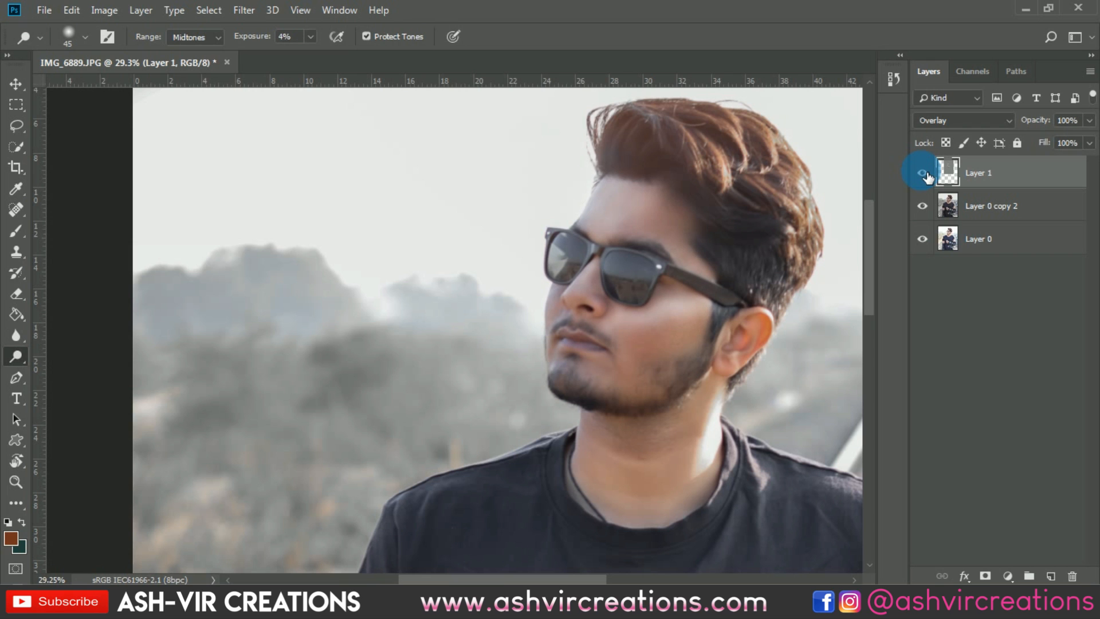
{"action": "left_click", "coordinate": [922, 173]}
{"action": "left_click", "coordinate": [922, 173]}
{"action": "key", "text": "ctrl+minus"}
{"action": "key", "text": "ctrl+minus"}
{"action": "key", "text": "ctrl+minus"}
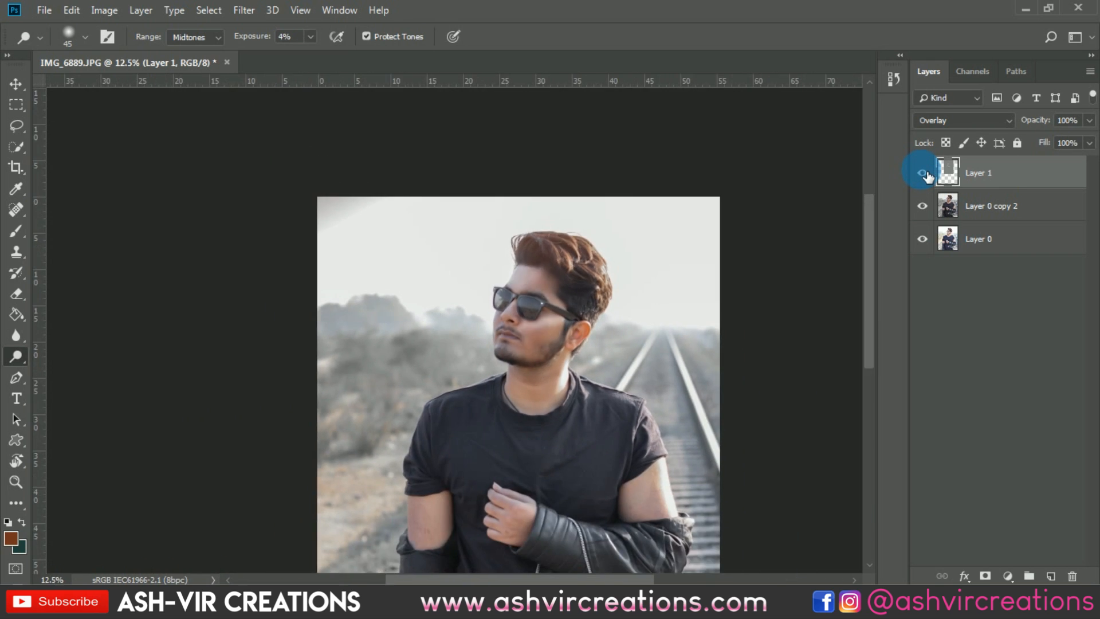
{"action": "key", "text": "ctrl+plus"}
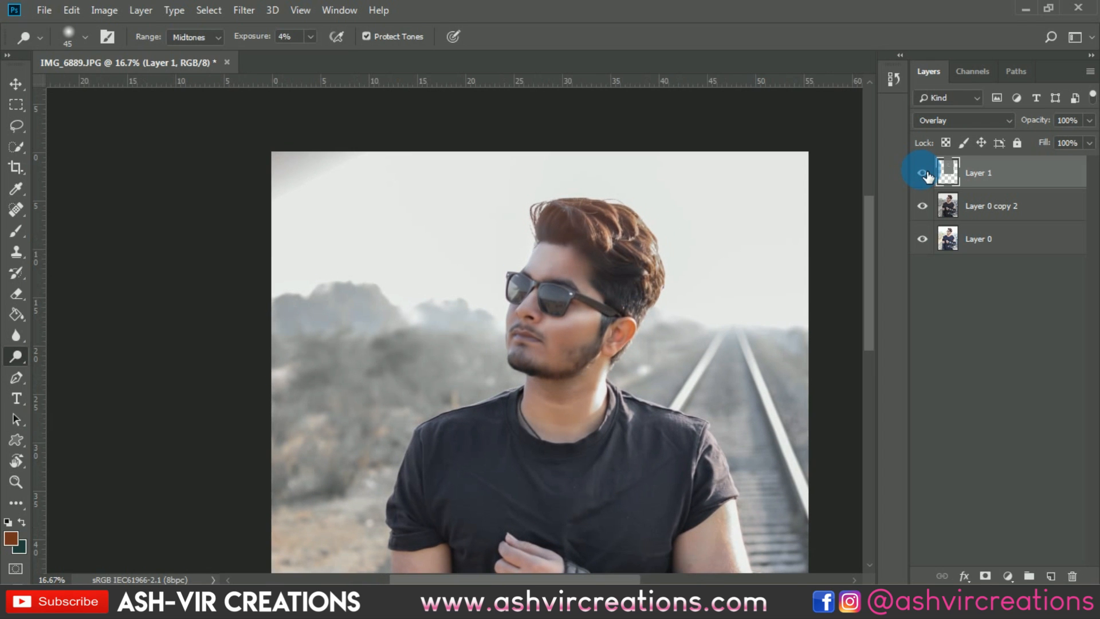
{"action": "left_click", "coordinate": [923, 173]}
{"action": "left_click", "coordinate": [923, 174]}
{"action": "left_click", "coordinate": [923, 173]}
{"action": "left_click", "coordinate": [922, 173]}
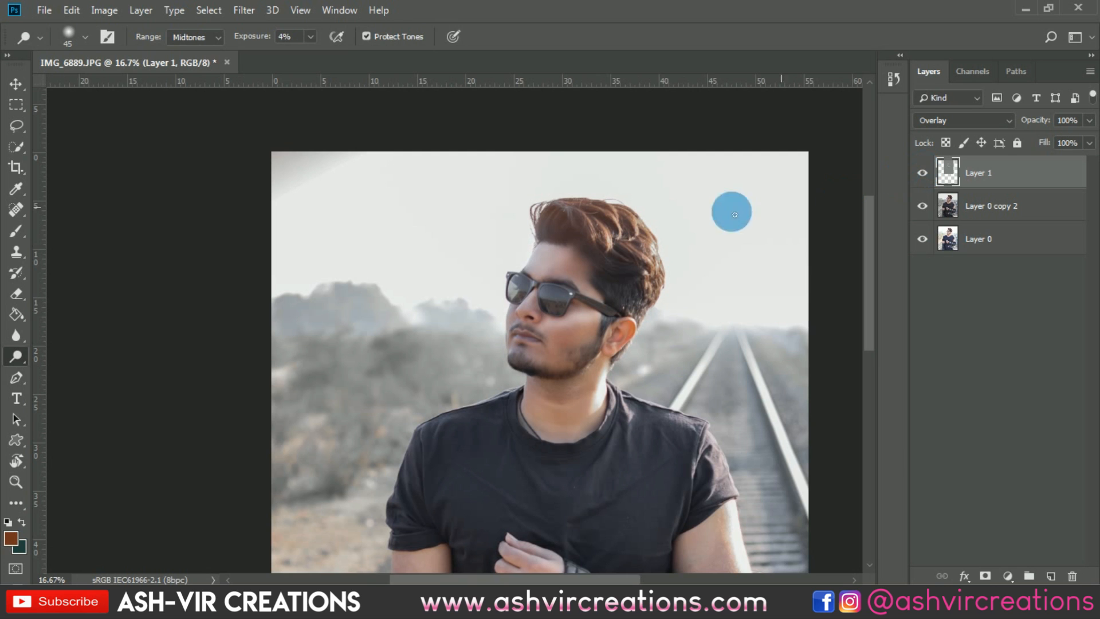
Switch to the Move tool, hide Layer 1 and select Layer 0 copy 2
{"action": "scroll", "coordinate": [628, 259], "scroll_direction": "up", "scroll_amount": 1}
{"action": "key", "text": "v"}
{"action": "scroll", "coordinate": [633, 257], "scroll_direction": "down", "scroll_amount": 1}
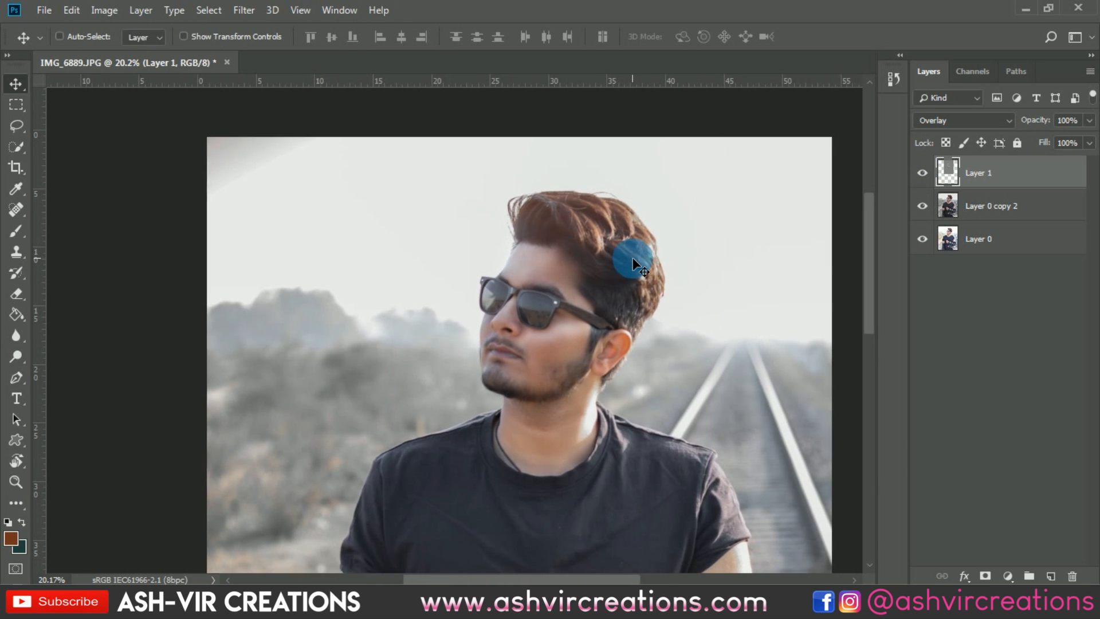
{"action": "scroll", "coordinate": [633, 262], "scroll_direction": "down", "scroll_amount": 2}
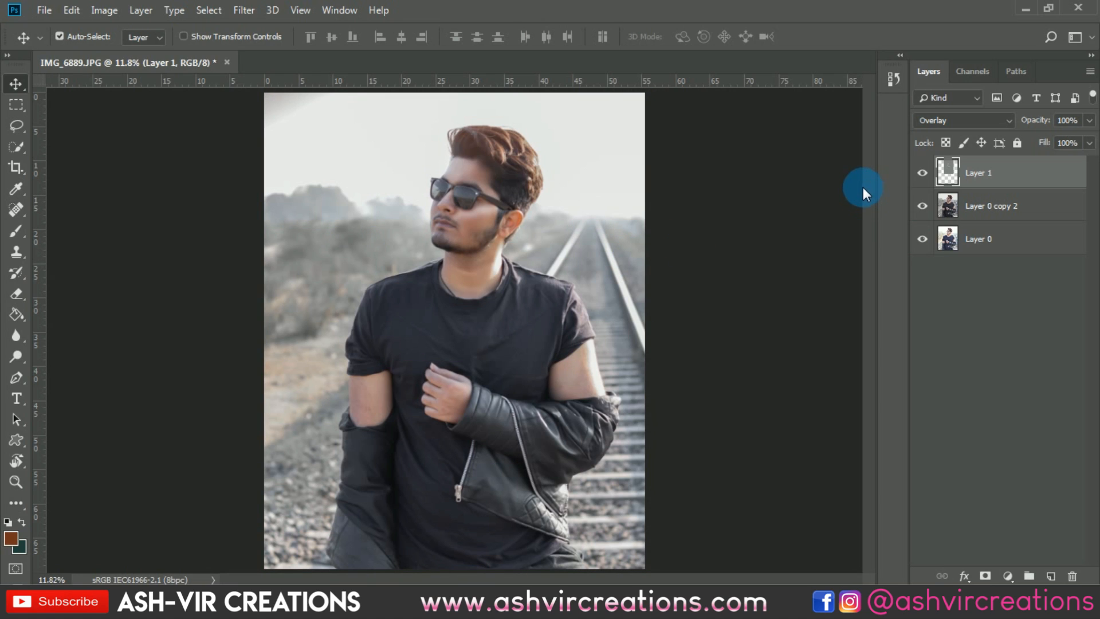
{"action": "left_click", "coordinate": [923, 172]}
{"action": "left_click", "coordinate": [925, 173]}
{"action": "left_click", "coordinate": [924, 172]}
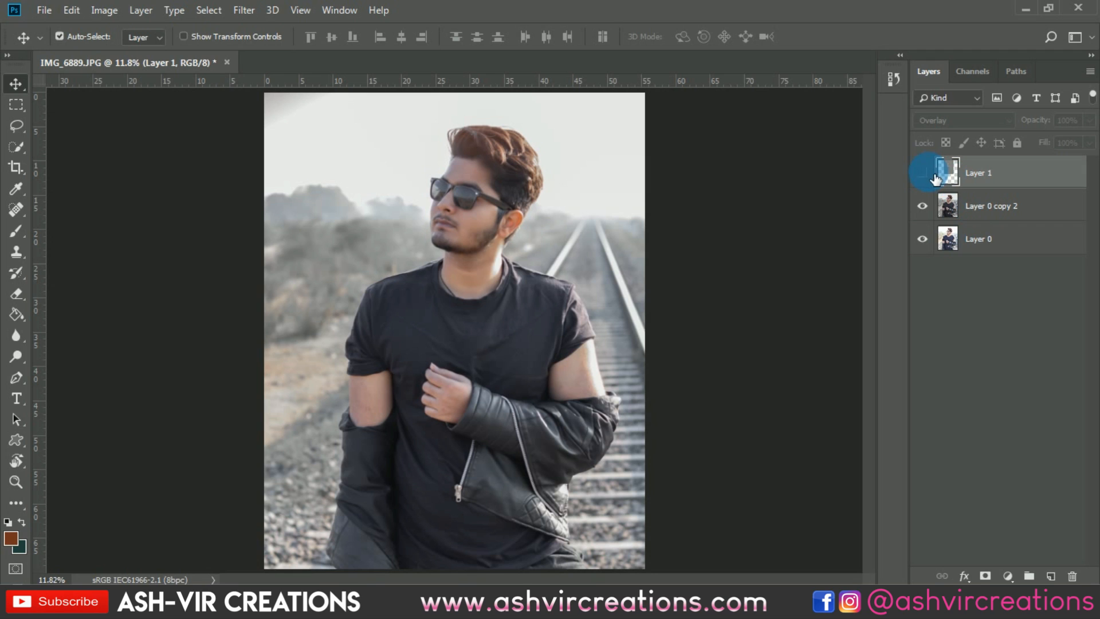
{"action": "left_click", "coordinate": [997, 212]}
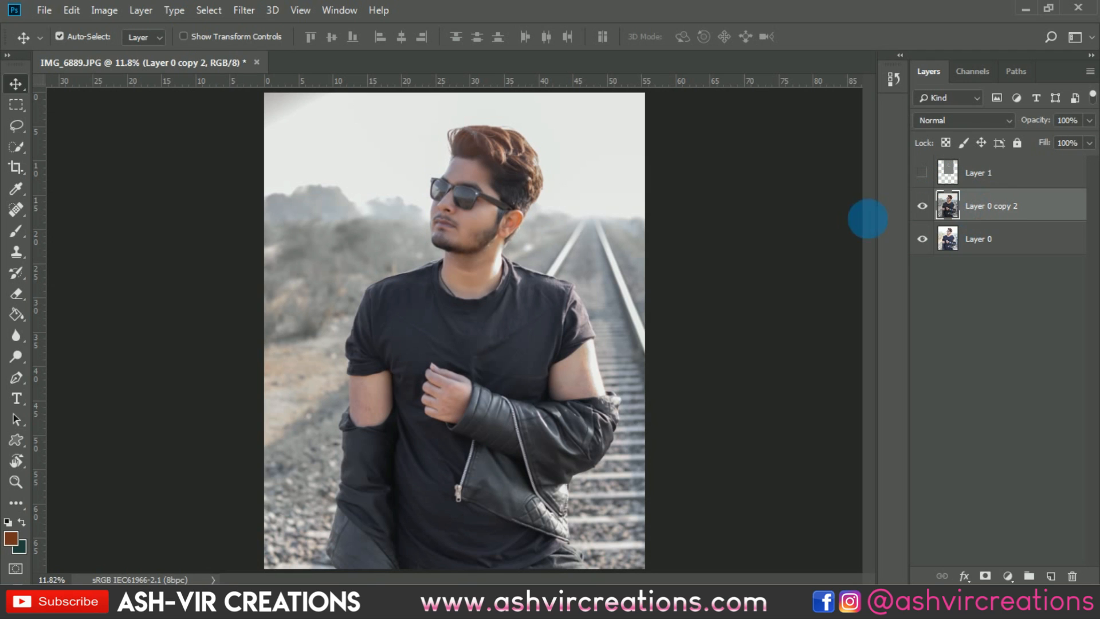
{"action": "left_click", "coordinate": [255, 10]}
{"action": "left_click", "coordinate": [265, 105]}
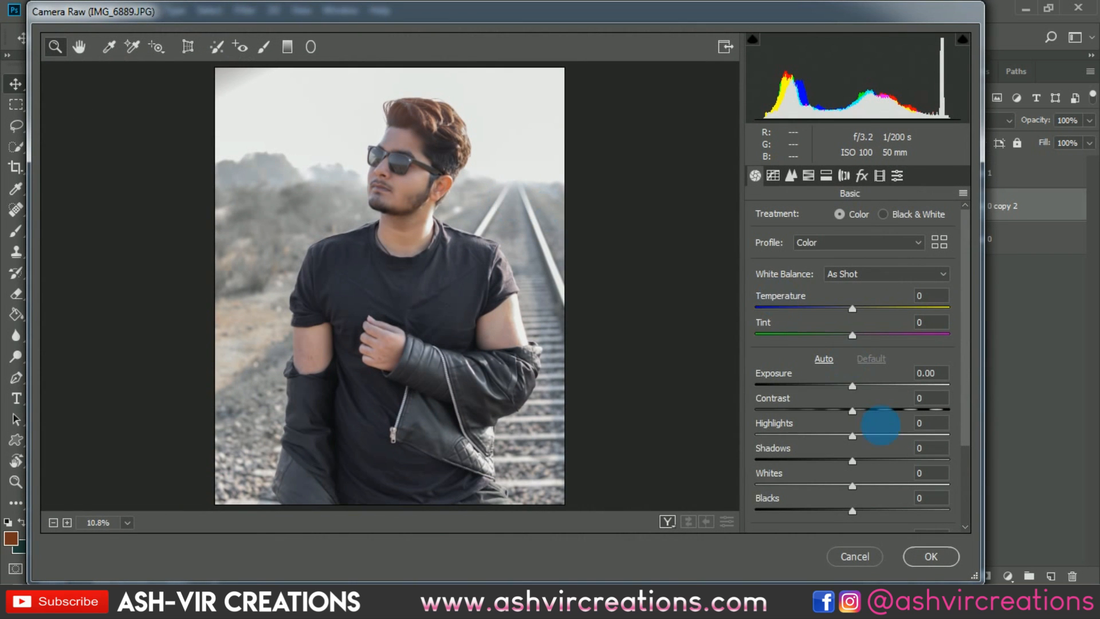
{"action": "left_click", "coordinate": [871, 555]}
Duplicate Layer 0 copy 2 within the same document as Layer 0 copy 3
{"action": "right_click", "coordinate": [1039, 209]}
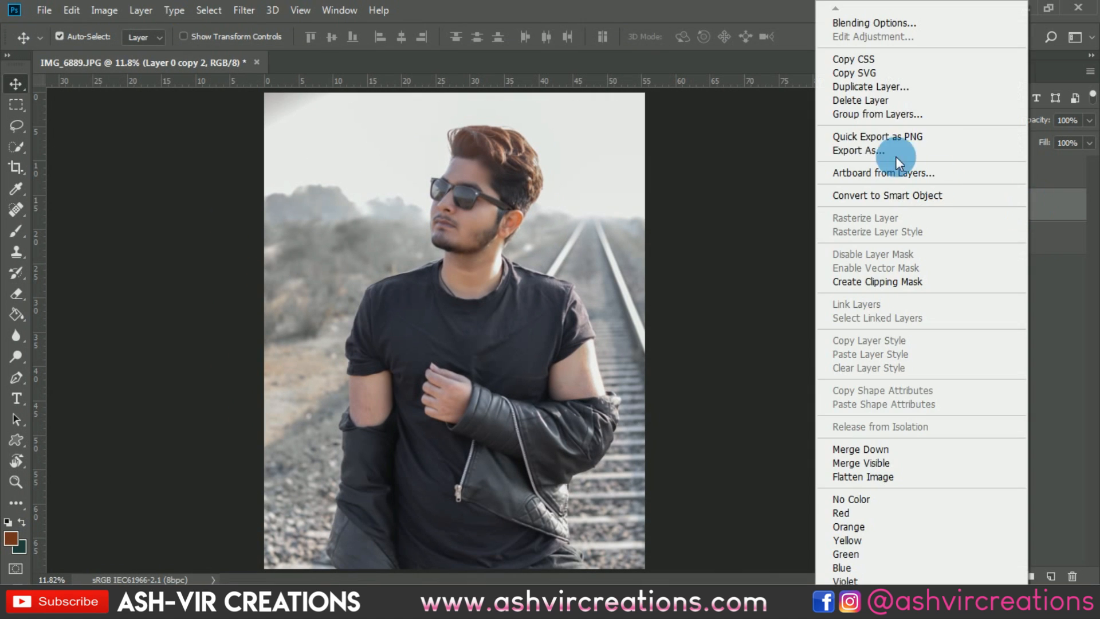
{"action": "left_click", "coordinate": [874, 87]}
{"action": "left_click", "coordinate": [682, 154]}
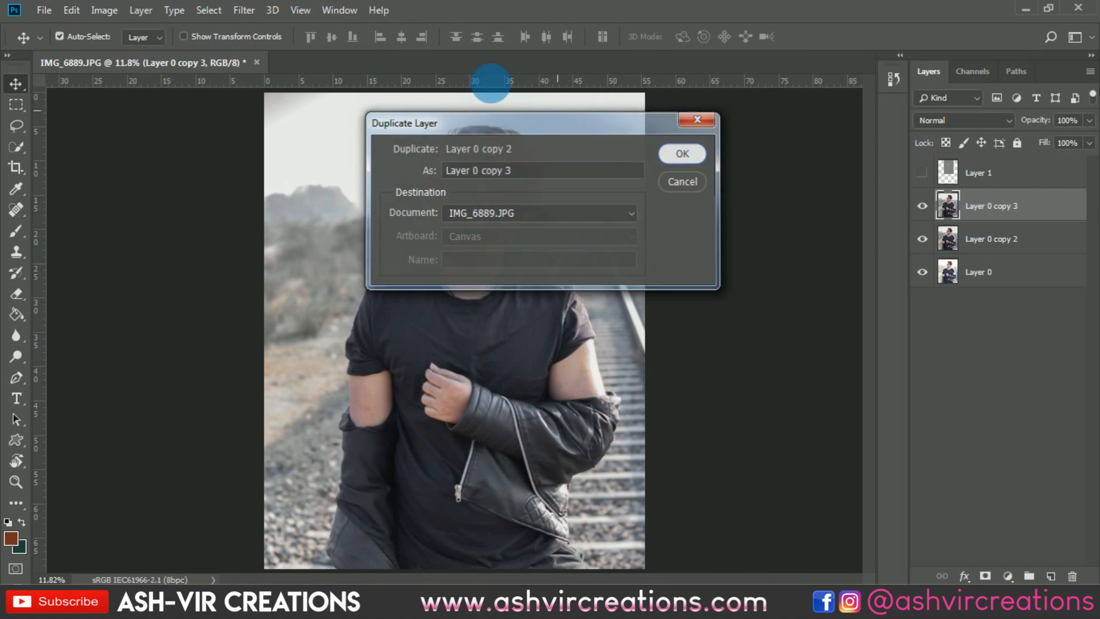
Open the Camera Raw Filter on Layer 0 copy 3 and set the Post Crop Vignetting amount to -68
{"action": "left_click", "coordinate": [245, 10]}
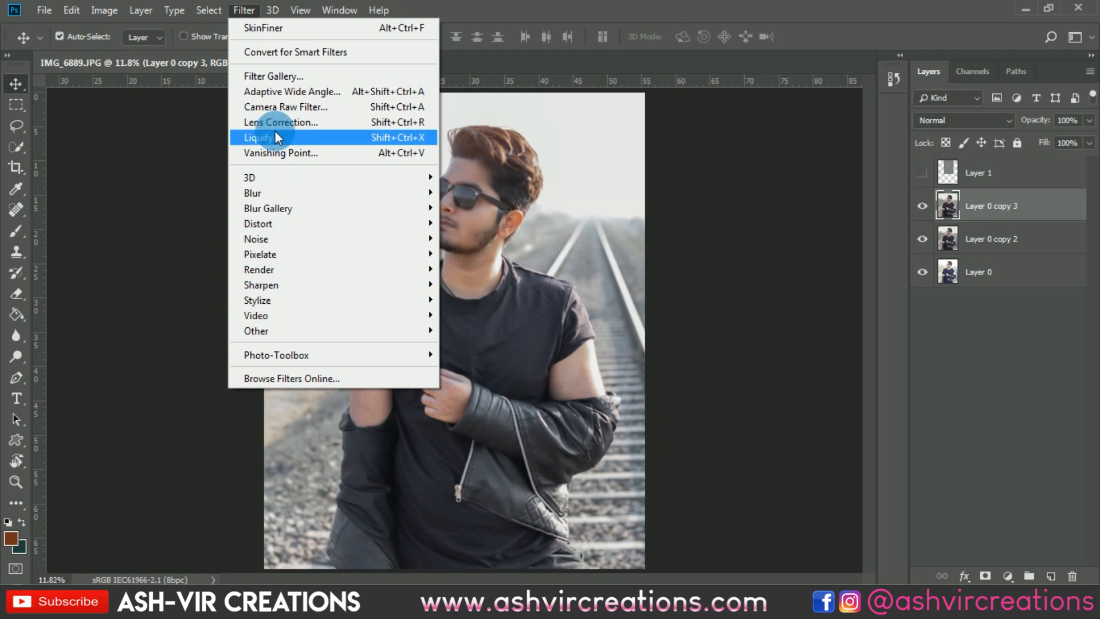
{"action": "left_click", "coordinate": [280, 109]}
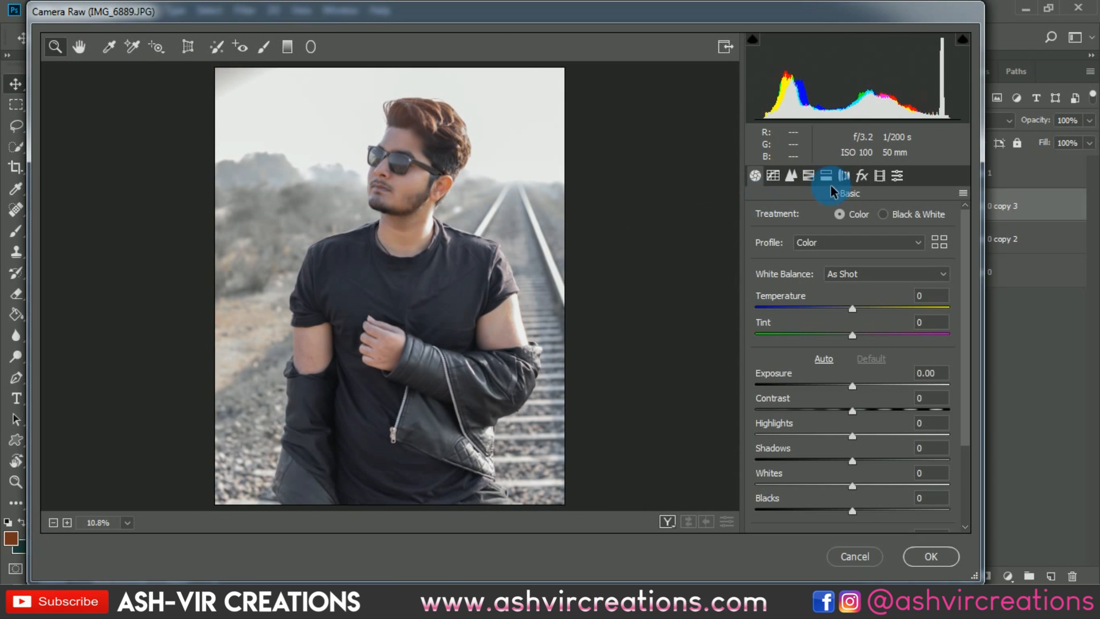
{"action": "left_click", "coordinate": [862, 175]}
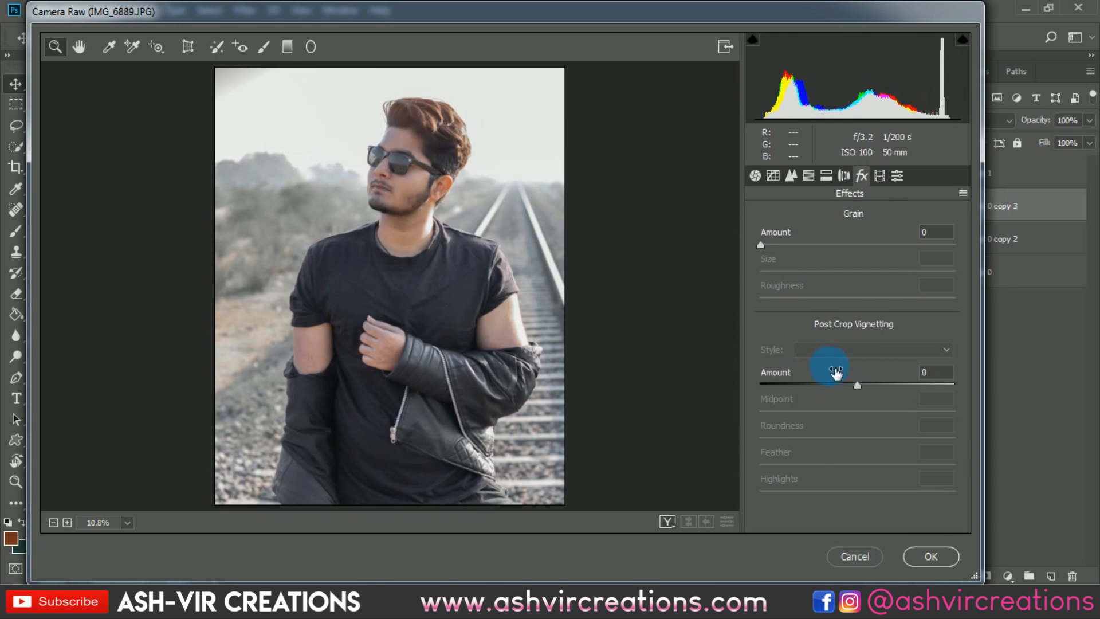
{"action": "left_click_drag", "start_coordinate": [838, 392], "coordinate": [801, 385]}
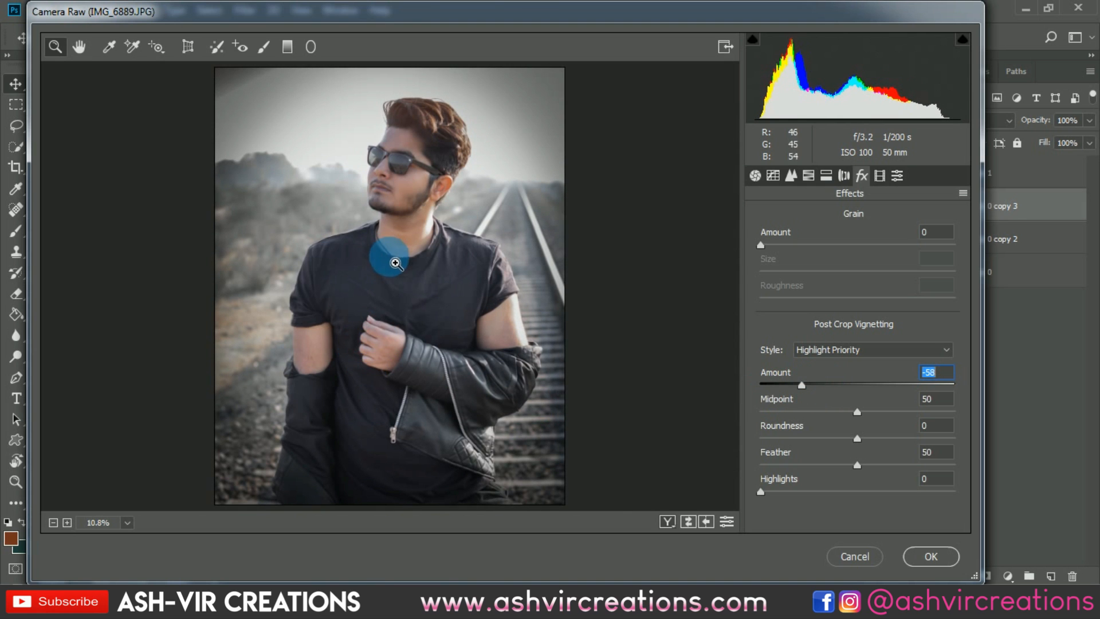
{"action": "left_click_drag", "start_coordinate": [436, 291], "coordinate": [423, 282]}
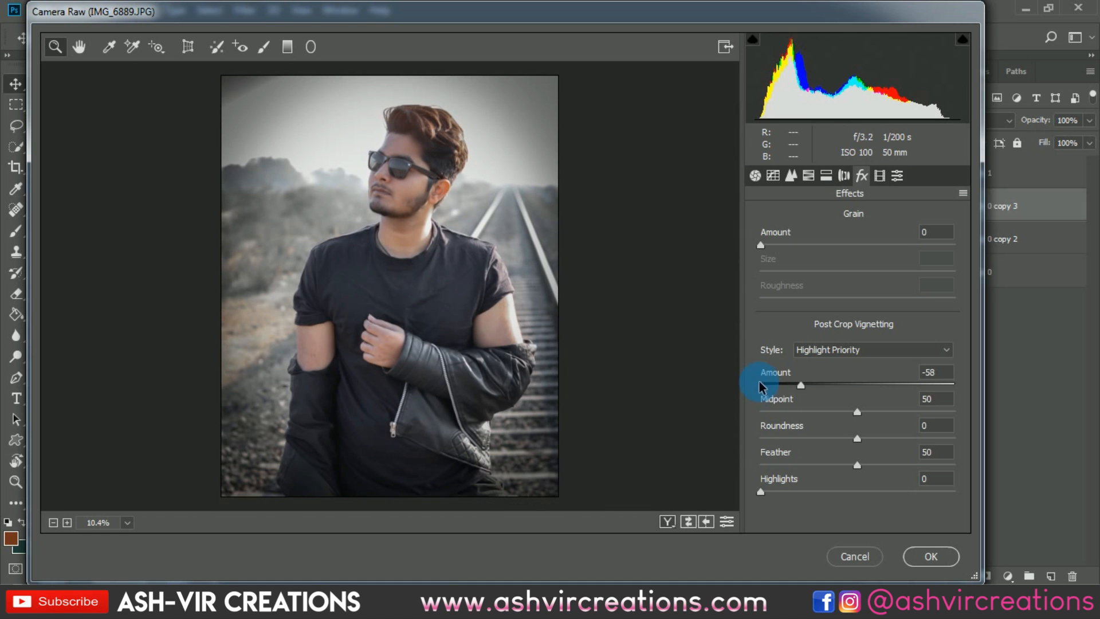
{"action": "left_click", "coordinate": [793, 384]}
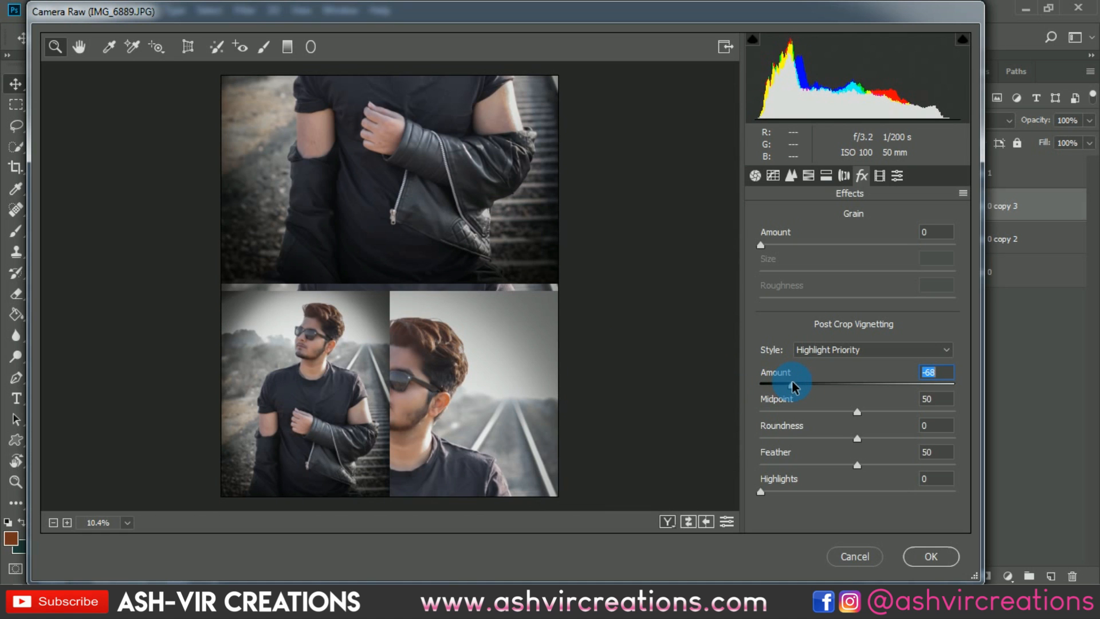
Set the vignette's midpoint to 35, roundness to -14 and feather to 87, and apply the Camera Raw filter
{"action": "left_click_drag", "start_coordinate": [438, 245], "coordinate": [639, 319]}
{"action": "mouse_move", "coordinate": [838, 422]}
{"action": "left_mouse_down"}
{"action": "mouse_move", "coordinate": [830, 413]}
{"action": "mouse_move", "coordinate": [834, 436]}
{"action": "mouse_move", "coordinate": [858, 441]}
{"action": "mouse_move", "coordinate": [843, 434]}
{"action": "left_mouse_up"}
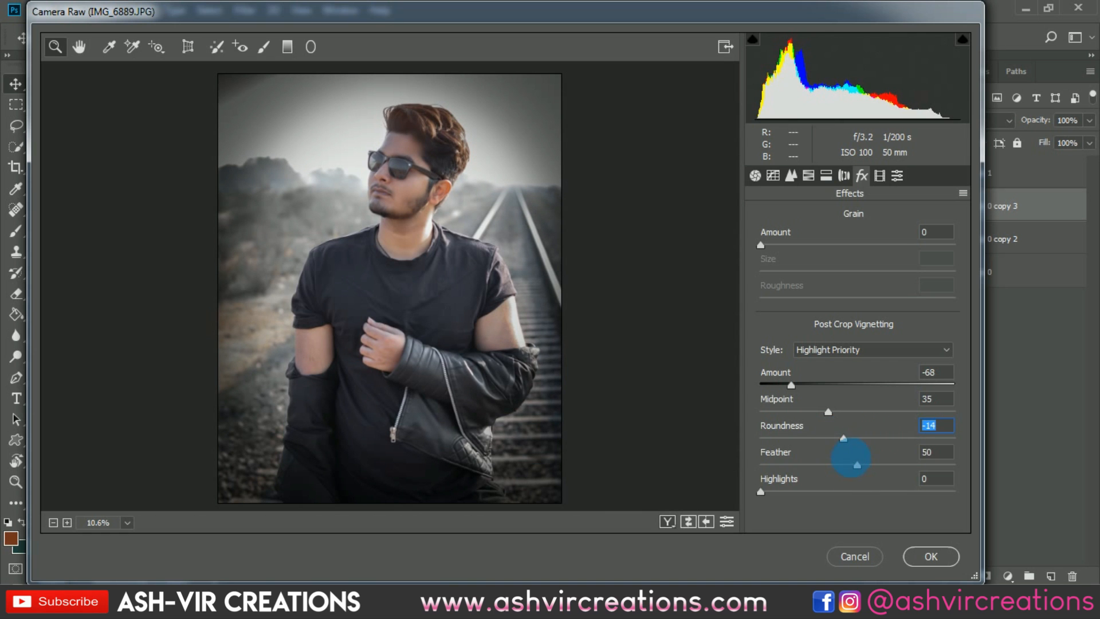
{"action": "left_click_drag", "start_coordinate": [821, 470], "coordinate": [929, 474]}
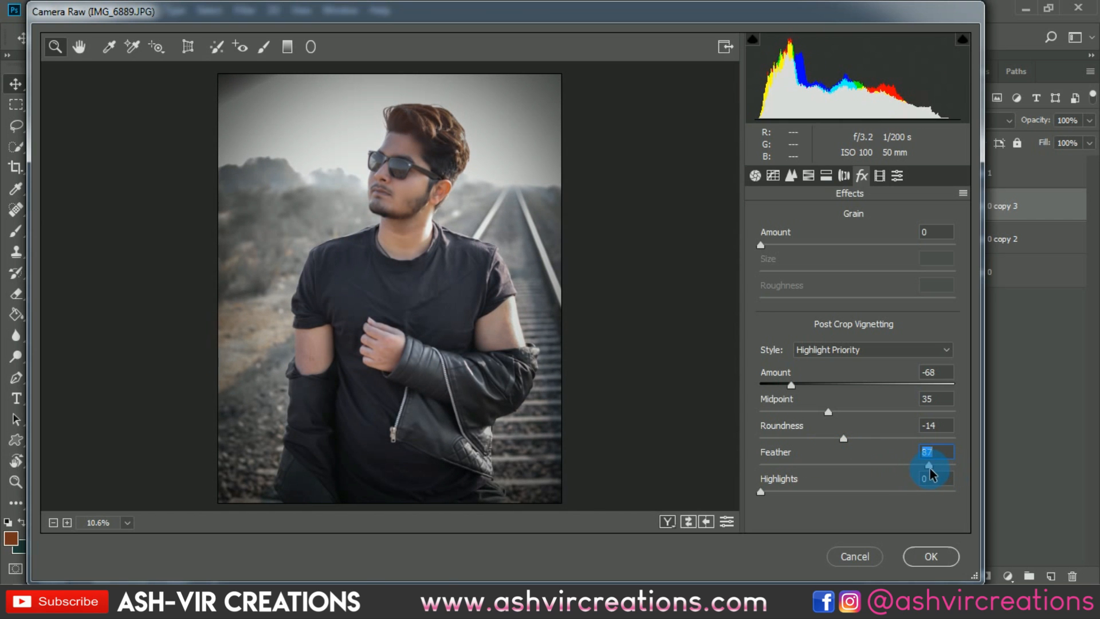
{"action": "left_click", "coordinate": [907, 454]}
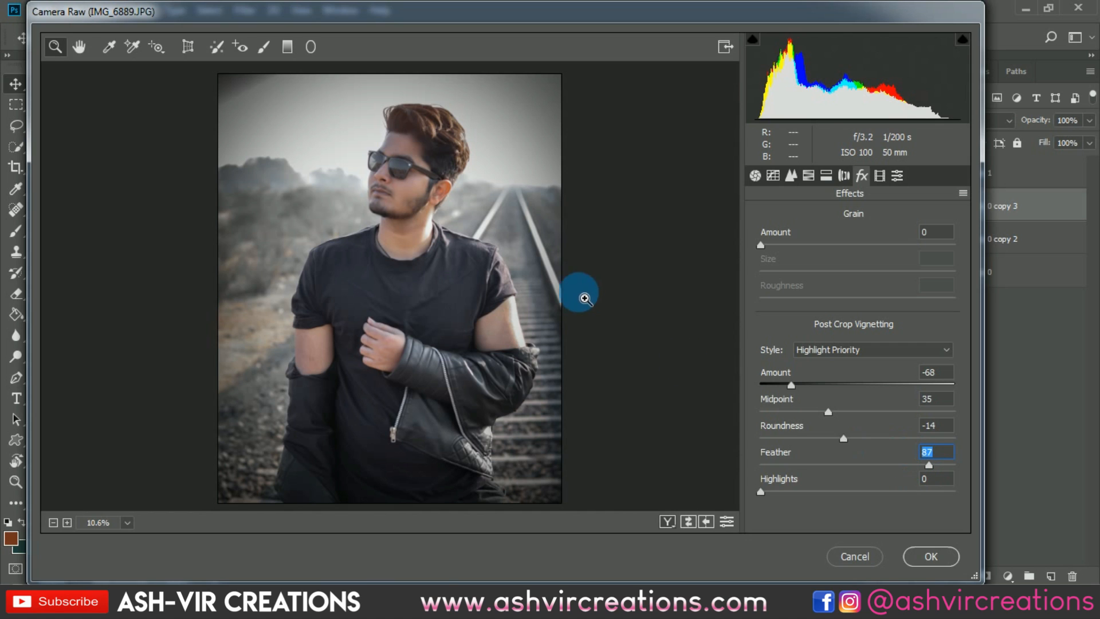
{"action": "left_click", "coordinate": [933, 557]}
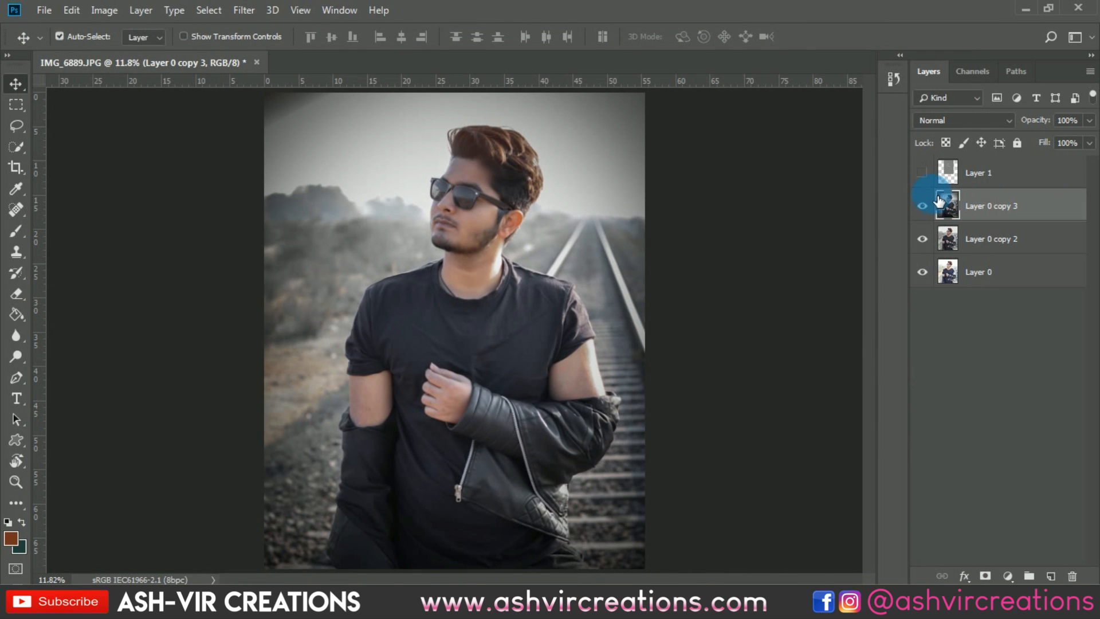
Toggle the visibility of Layer 0 copy 3 to compare the photo with and without the vignette
{"action": "left_click", "coordinate": [924, 206]}
{"action": "left_click", "coordinate": [932, 204]}
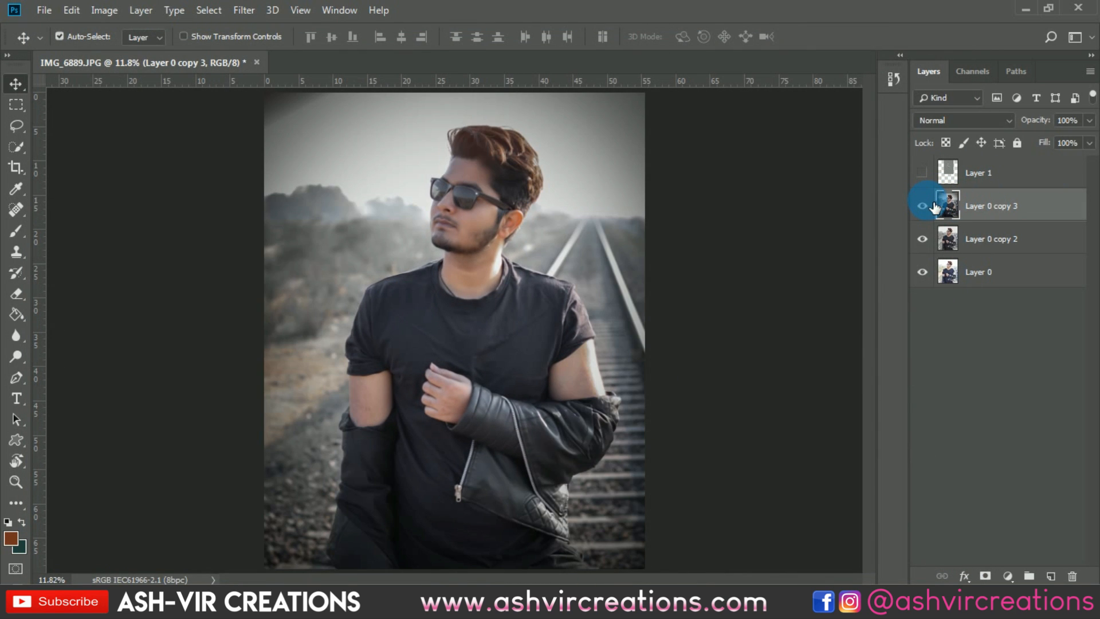
{"action": "left_click", "coordinate": [932, 204]}
{"action": "left_click", "coordinate": [932, 204]}
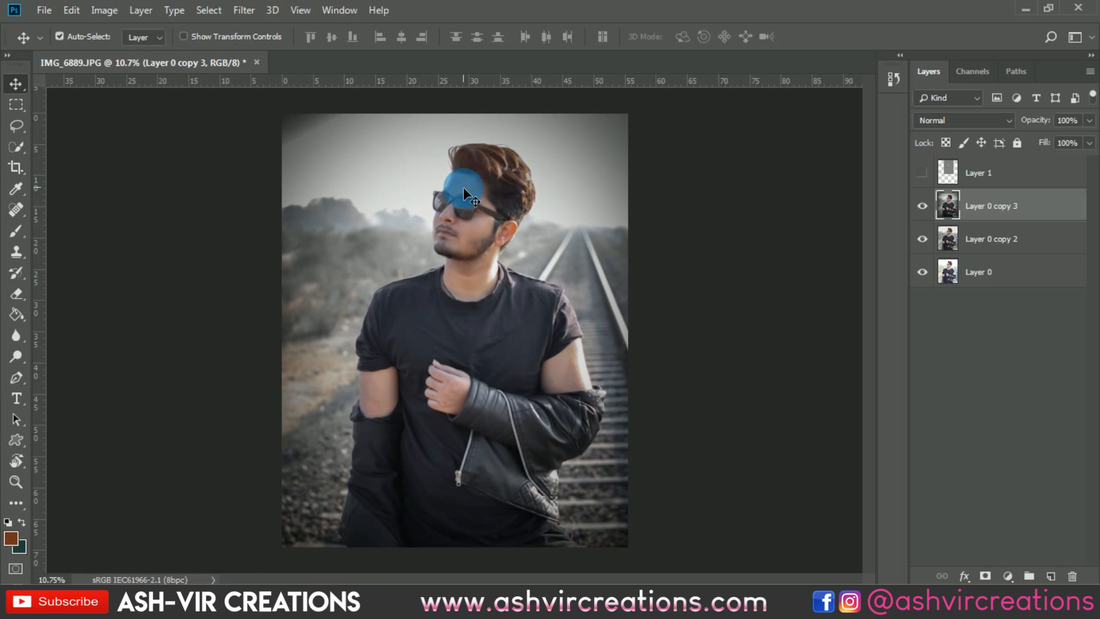
Add a white layer mask to Layer 0 copy 3 and ready the Brush tool with black as the foreground colour
{"action": "left_click", "coordinate": [985, 576]}
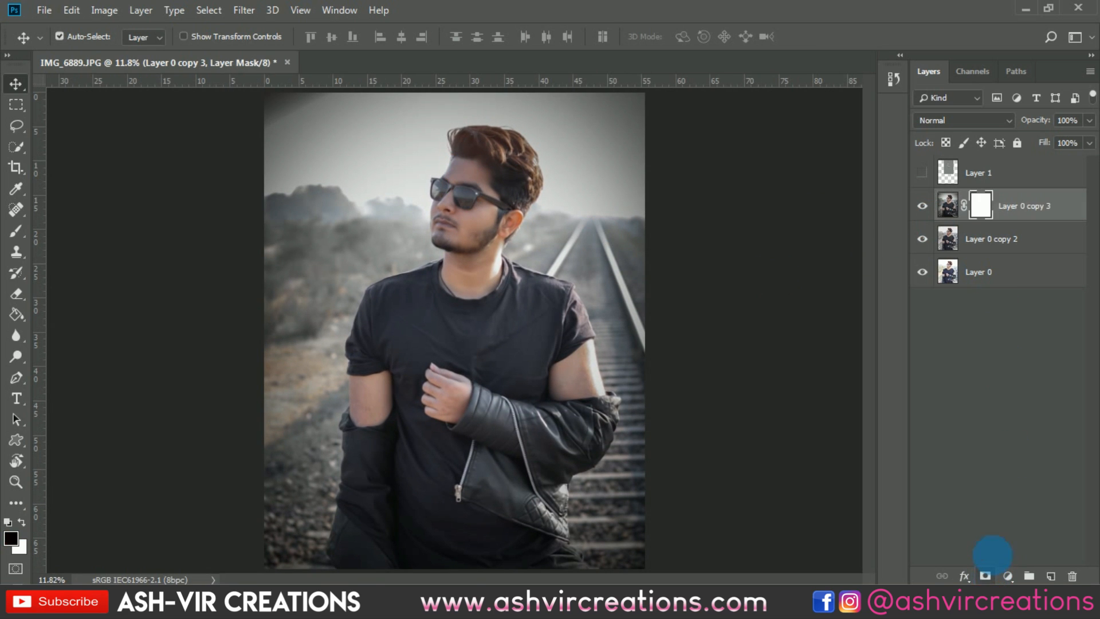
{"action": "left_click", "coordinate": [16, 231]}
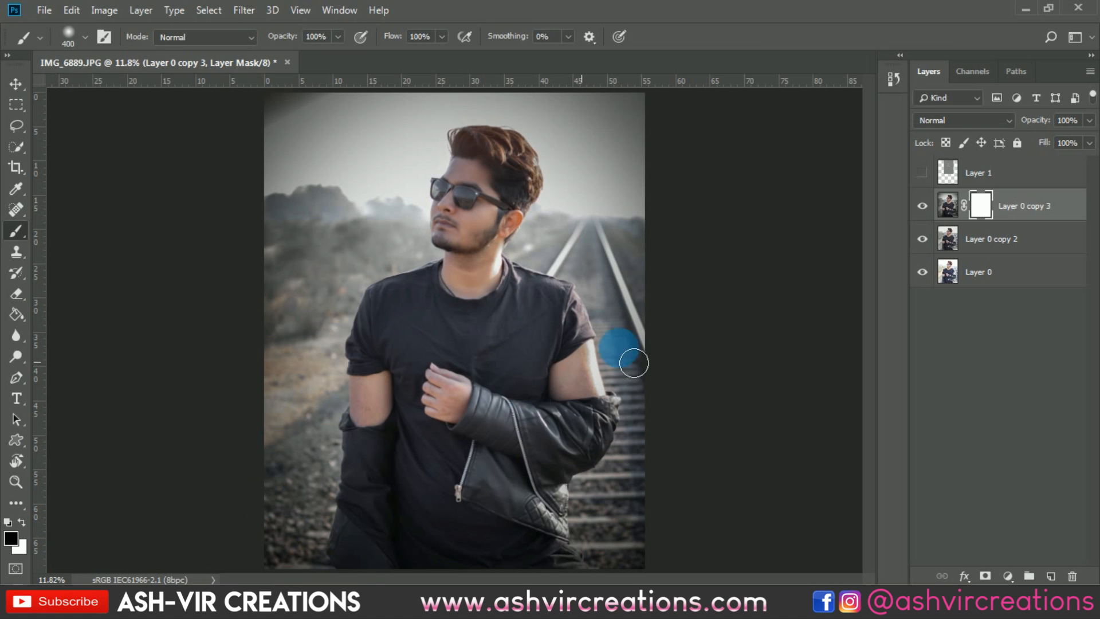
{"action": "left_click", "coordinate": [13, 519]}
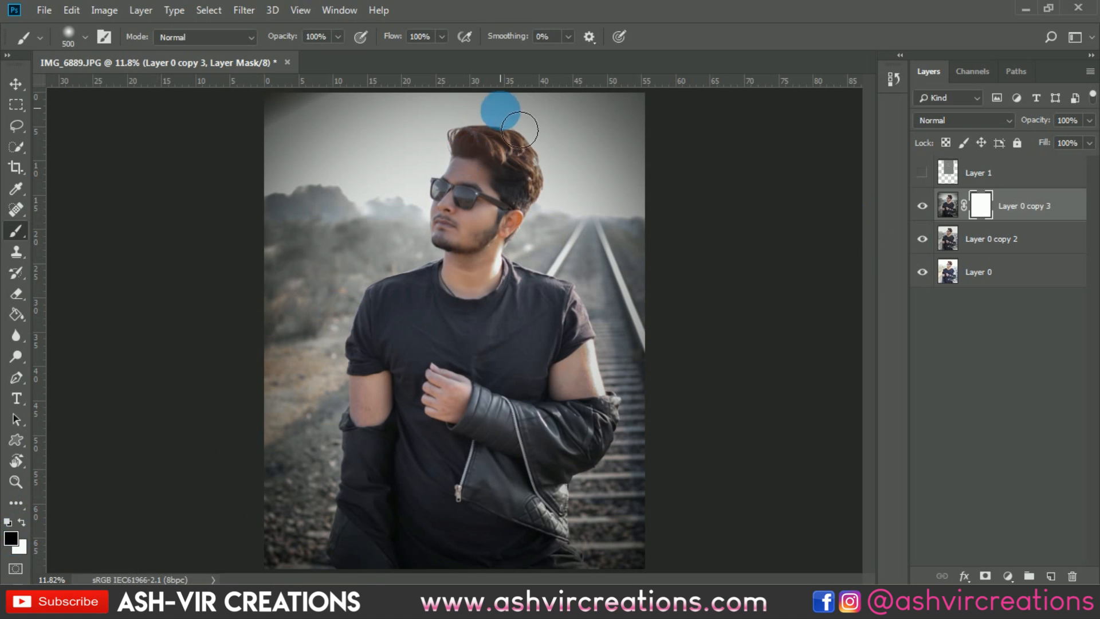
Paint black over the face on the mask with a Soft Round brush of 2100 px and 0% hardness
{"action": "key", "text": "bracketright"}
{"action": "key", "text": "bracketright"}
{"action": "key", "text": "bracketright"}
{"action": "key", "text": "bracketright"}
{"action": "key", "text": "bracketright"}
{"action": "key", "text": "bracketright"}
{"action": "key", "text": "bracketright"}
{"action": "key", "text": "bracketright"}
{"action": "key", "text": "bracketright"}
{"action": "left_click", "coordinate": [468, 227]}
{"action": "right_click", "coordinate": [468, 227]}
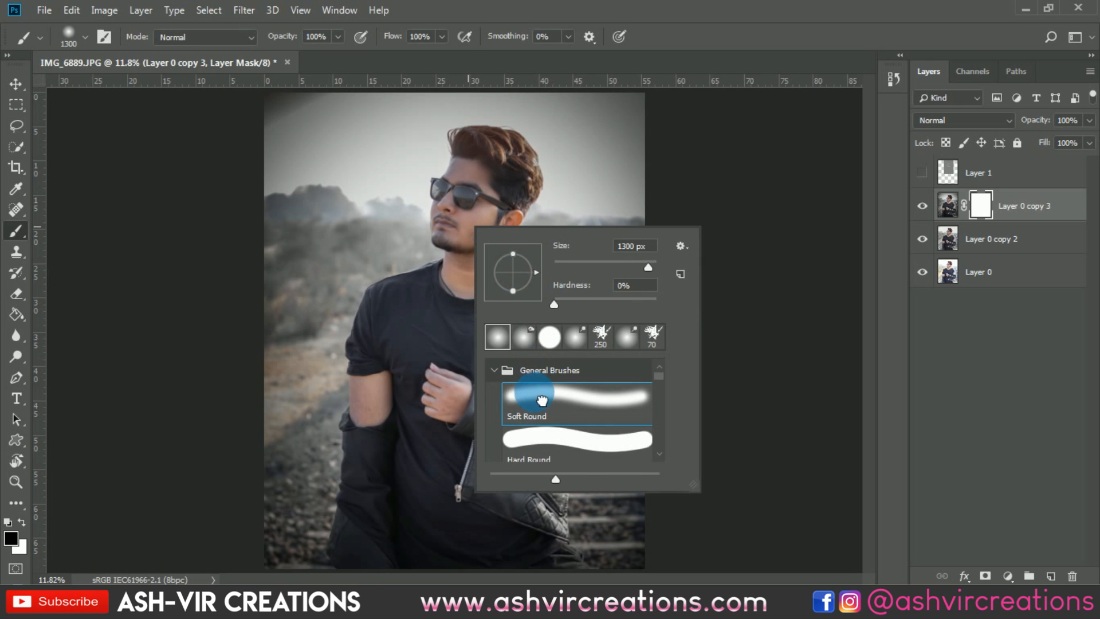
{"action": "left_click", "coordinate": [496, 286]}
{"action": "scroll", "coordinate": [541, 329], "scroll_direction": "down", "scroll_amount": 1, "text": "alt"}
{"action": "key", "text": "bracketright"}
{"action": "key", "text": "bracketright"}
{"action": "key", "text": "bracketright"}
{"action": "key", "text": "bracketright"}
{"action": "key", "text": "bracketright"}
{"action": "key", "text": "bracketright"}
{"action": "key", "text": "bracketright"}
{"action": "key", "text": "bracketright"}
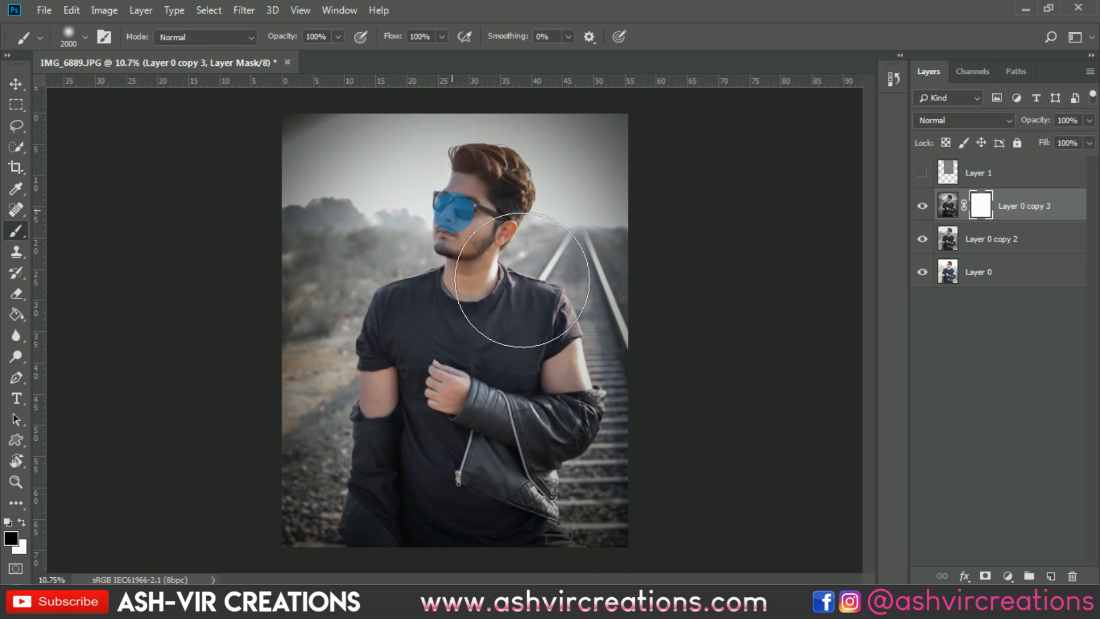
{"action": "left_click", "coordinate": [476, 205]}
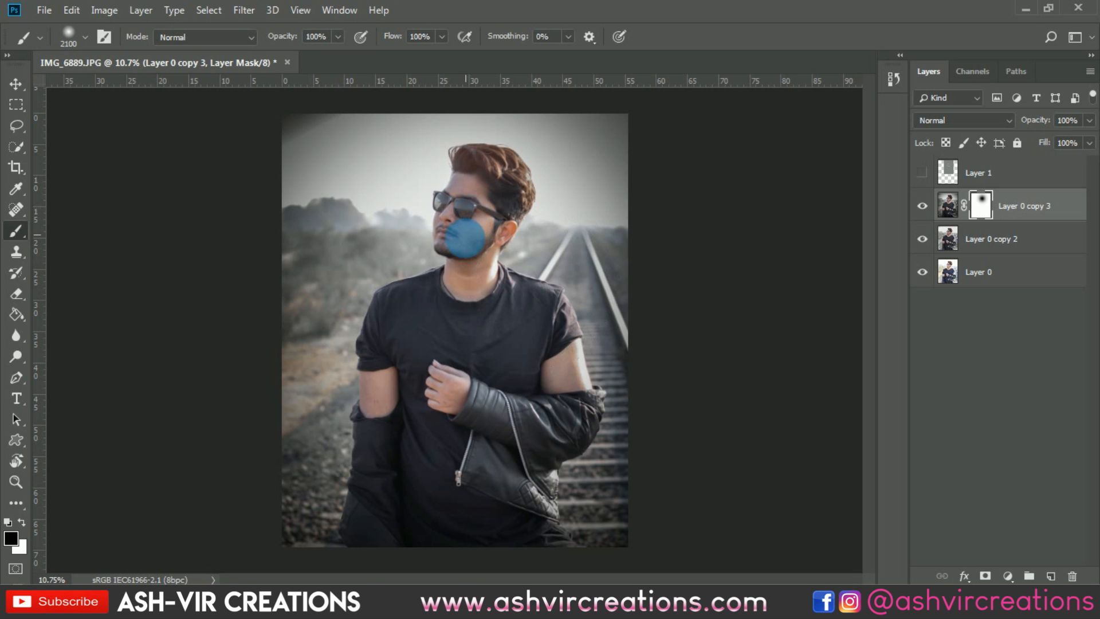
Try to paint away the vignette in the photo's upper-left corner on the mask, and undo the stroke
{"action": "left_click_drag", "start_coordinate": [332, 140], "coordinate": [282, 110]}
{"action": "key", "text": "bracketright"}
{"action": "key", "text": "ctrl+z"}
{"action": "key", "text": "ctrl+minus"}
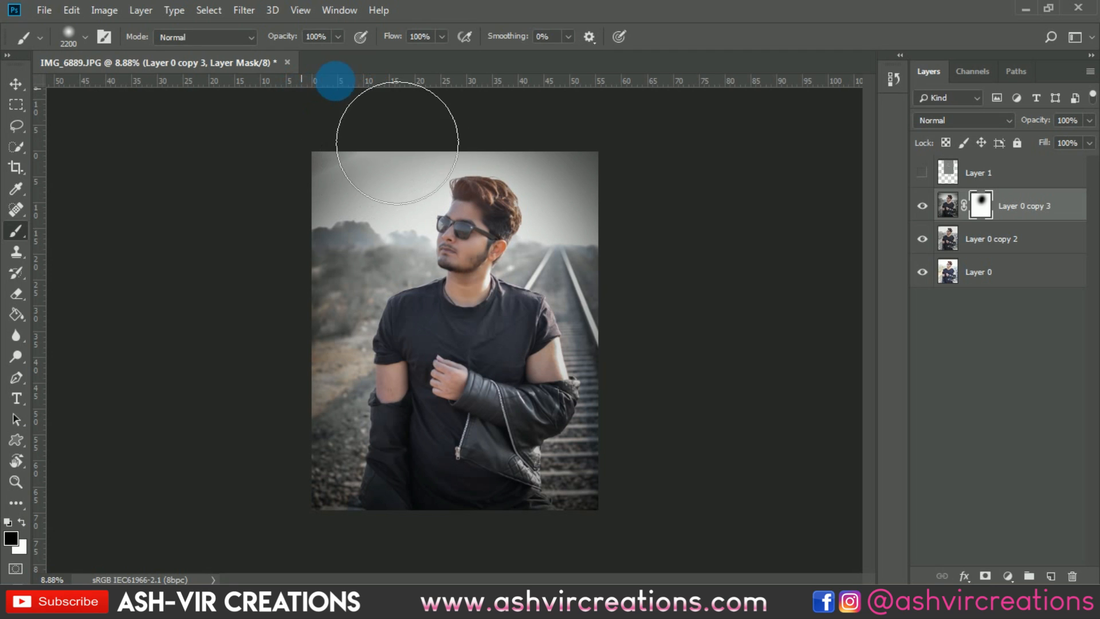
{"action": "key", "text": "ctrl+minus"}
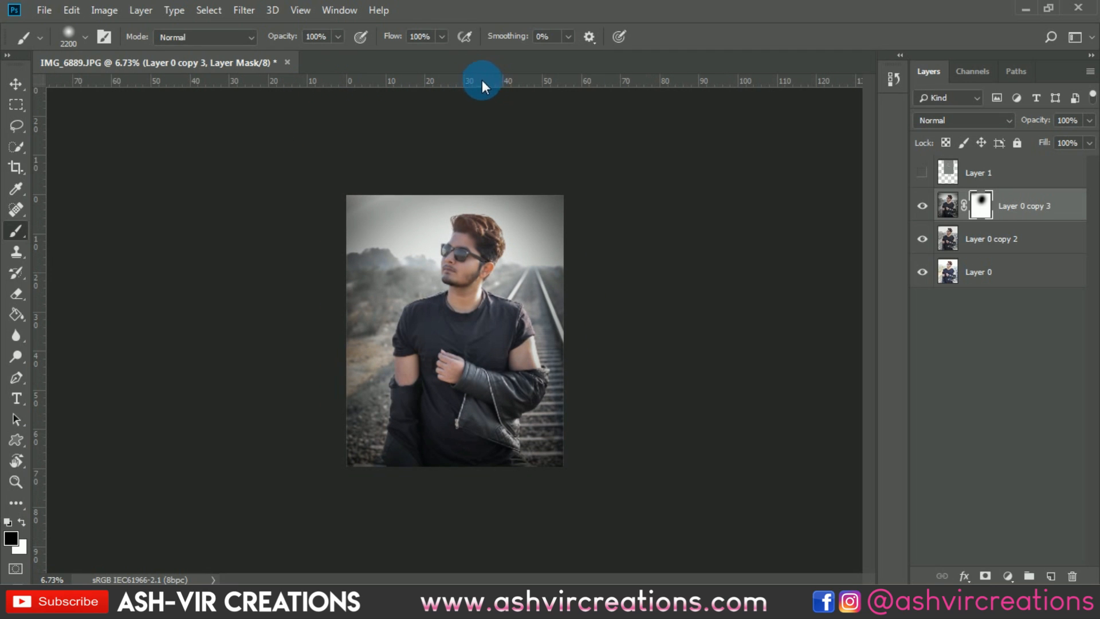
{"action": "key", "text": "ctrl+z"}
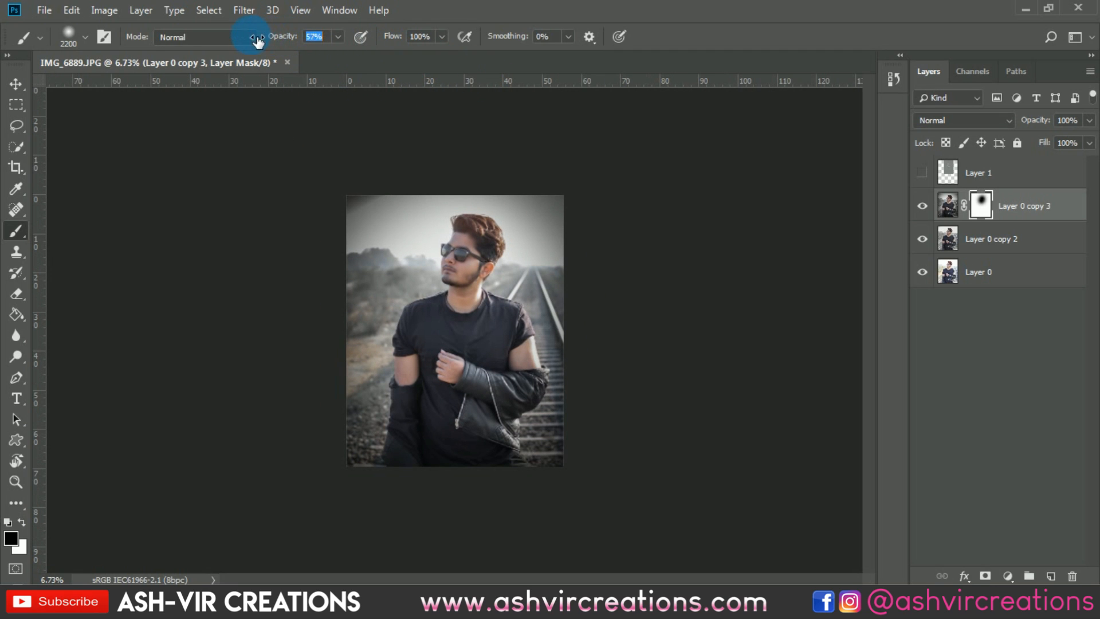
Paint the mask over the sky at 57% brush opacity, enlarging the brush to 2700 px, to soften the vignette there
{"action": "key", "text": "bracketright"}
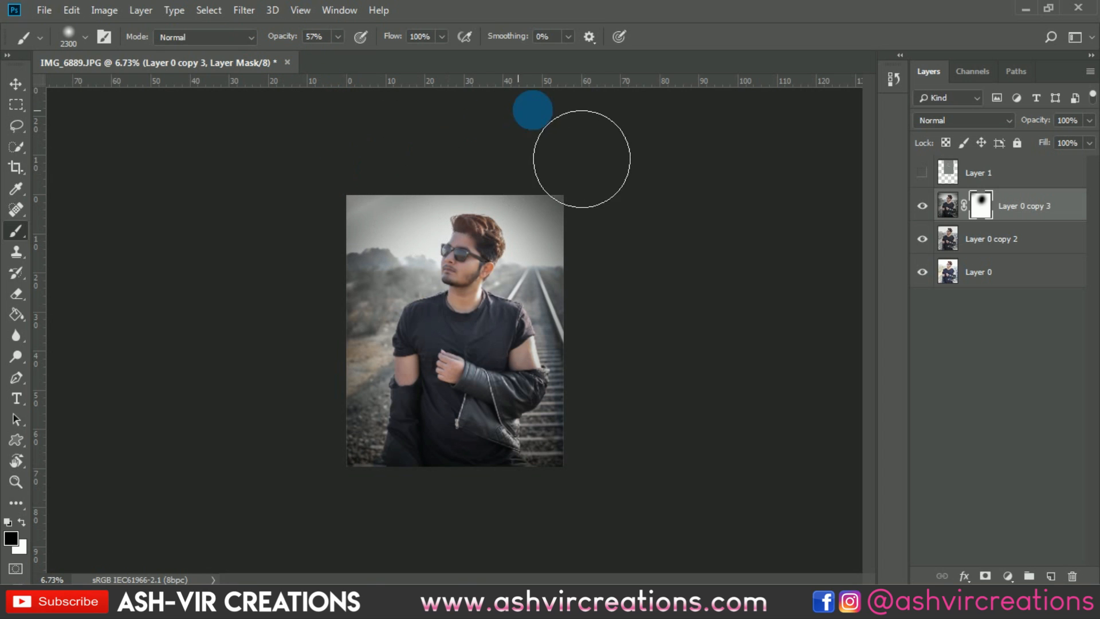
{"action": "key", "text": "bracketright"}
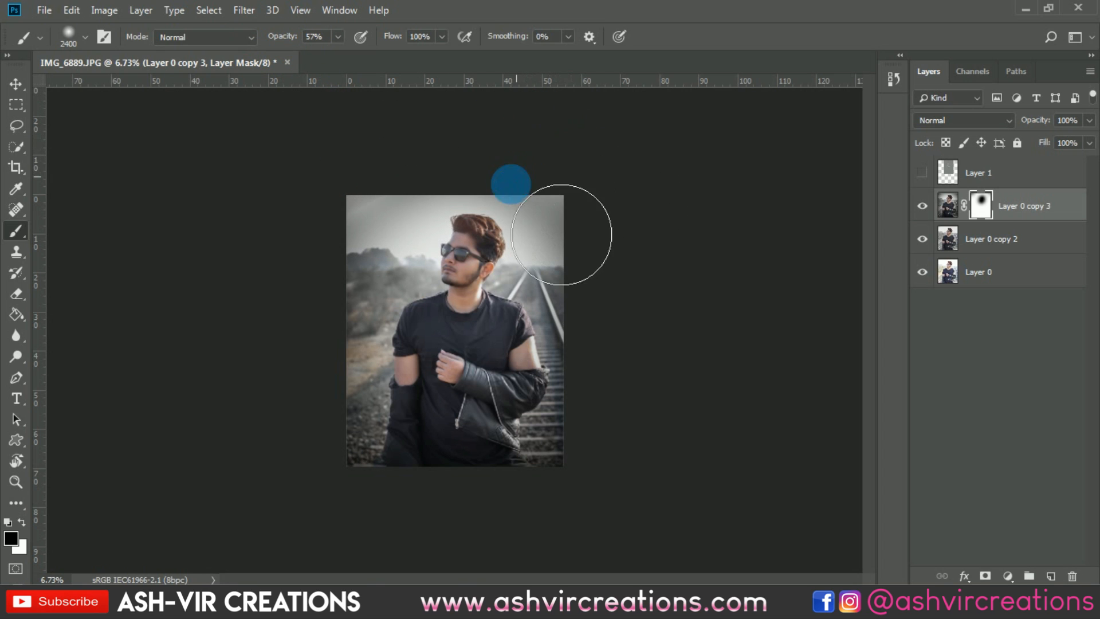
{"action": "key", "text": "bracketright"}
{"action": "key", "text": "bracketright"}
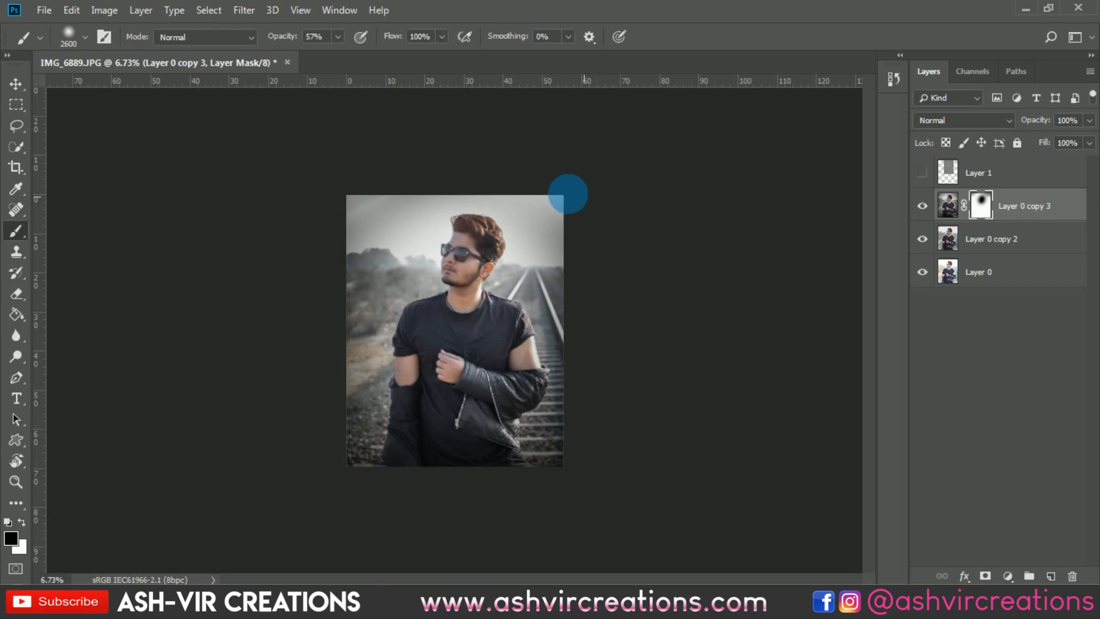
{"action": "key", "text": "bracketright"}
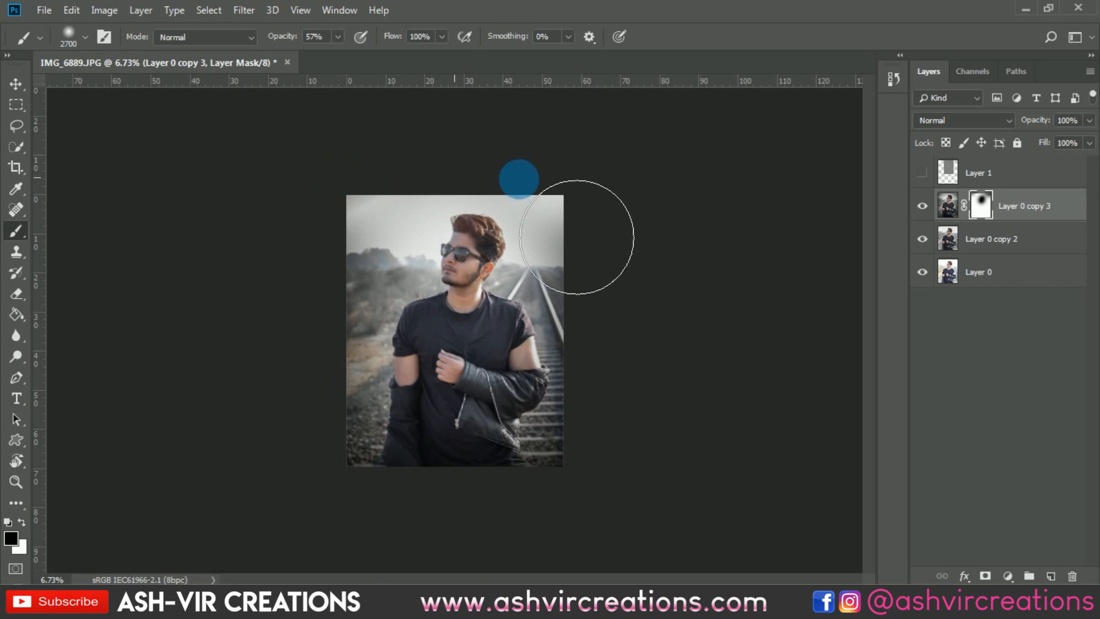
{"action": "key", "text": "ctrl+plus"}
{"action": "key", "text": "ctrl+plus"}
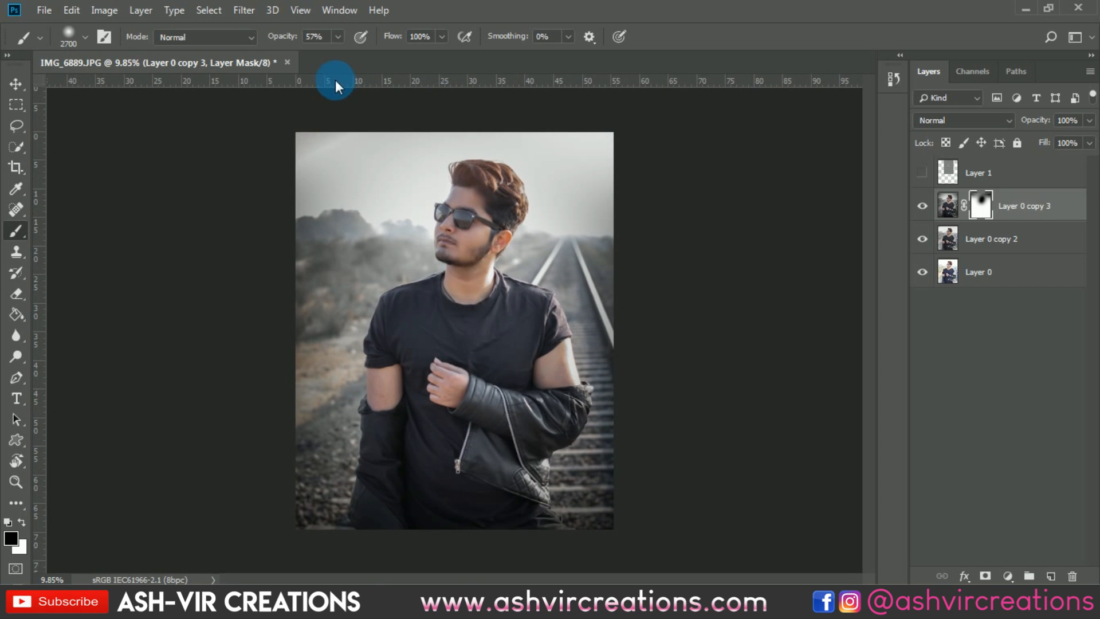
Reduce the mask brush size to 1500 px
{"action": "key", "text": "bracketleft"}
{"action": "key", "text": "bracketleft"}
{"action": "key", "text": "bracketleft"}
{"action": "key", "text": "bracketleft"}
{"action": "key", "text": "bracketleft"}
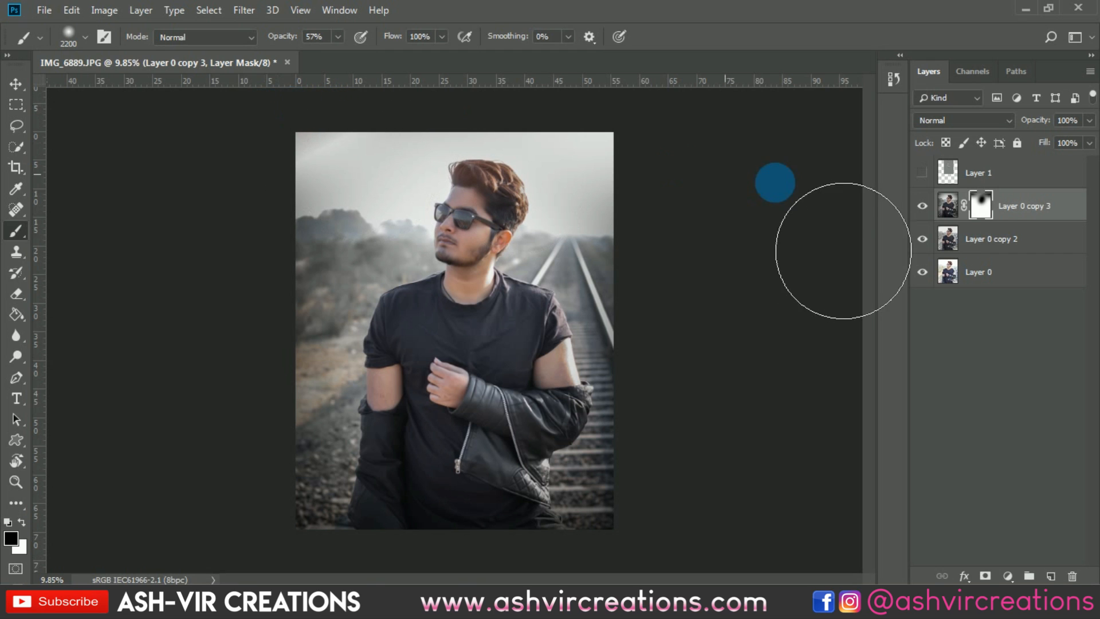
{"action": "key", "text": "bracketleft"}
{"action": "key", "text": "bracketleft"}
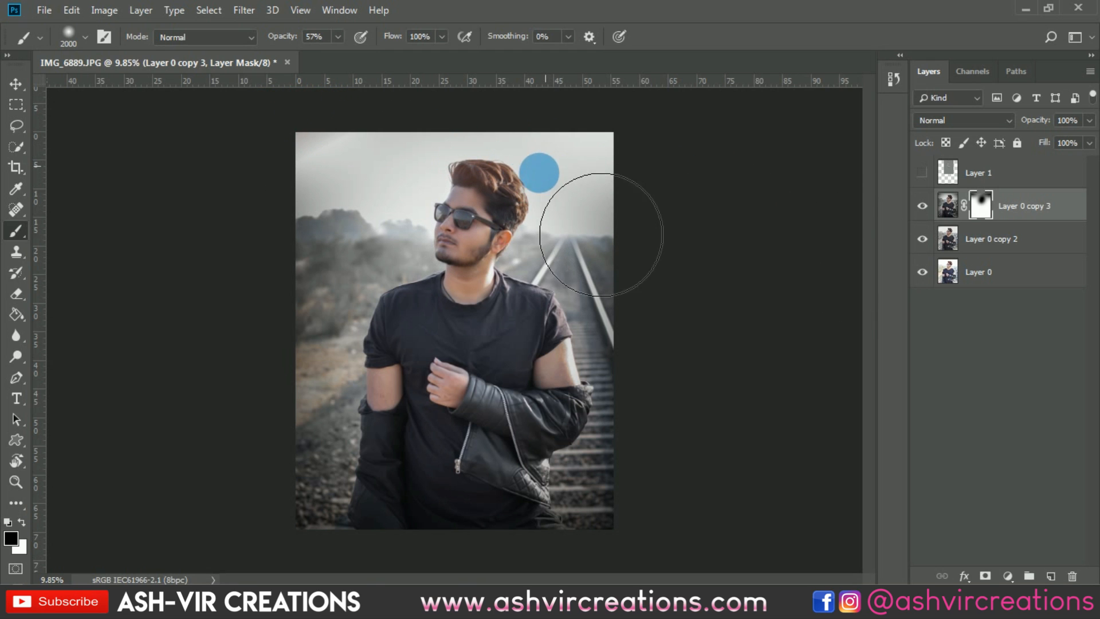
{"action": "key", "text": "bracketleft"}
{"action": "key", "text": "bracketleft"}
{"action": "key", "text": "bracketleft"}
{"action": "key", "text": "bracketleft"}
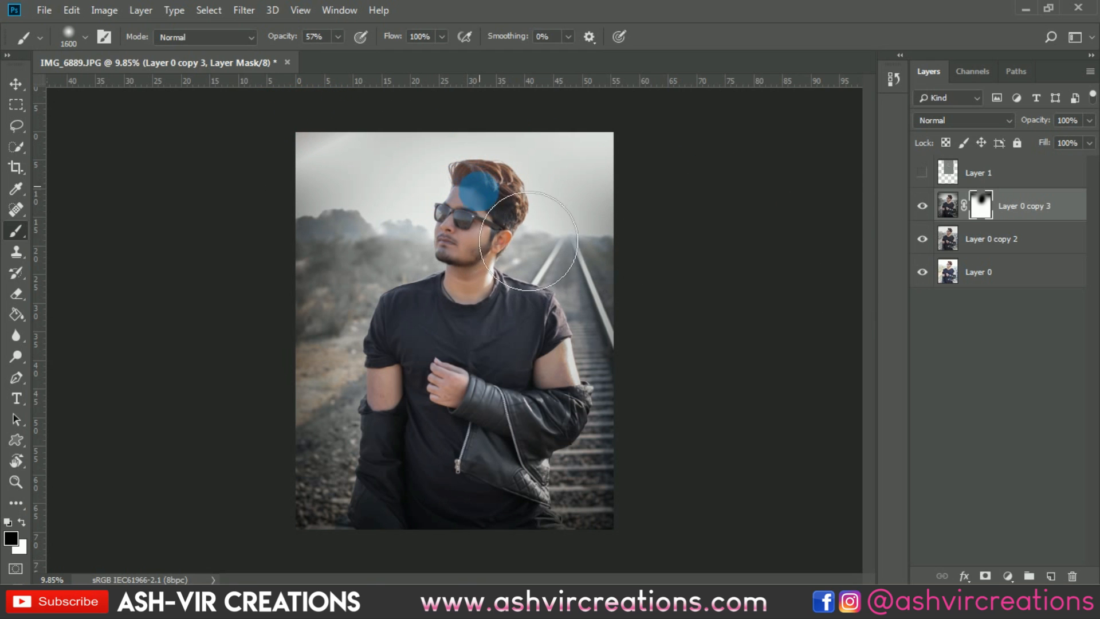
{"action": "key", "text": "bracketleft"}
Toggle the visibility of Layer 0 copy 3 to compare the photo with and without the masked vignette
{"action": "scroll", "coordinate": [535, 138], "scroll_direction": "up", "scroll_amount": 1}
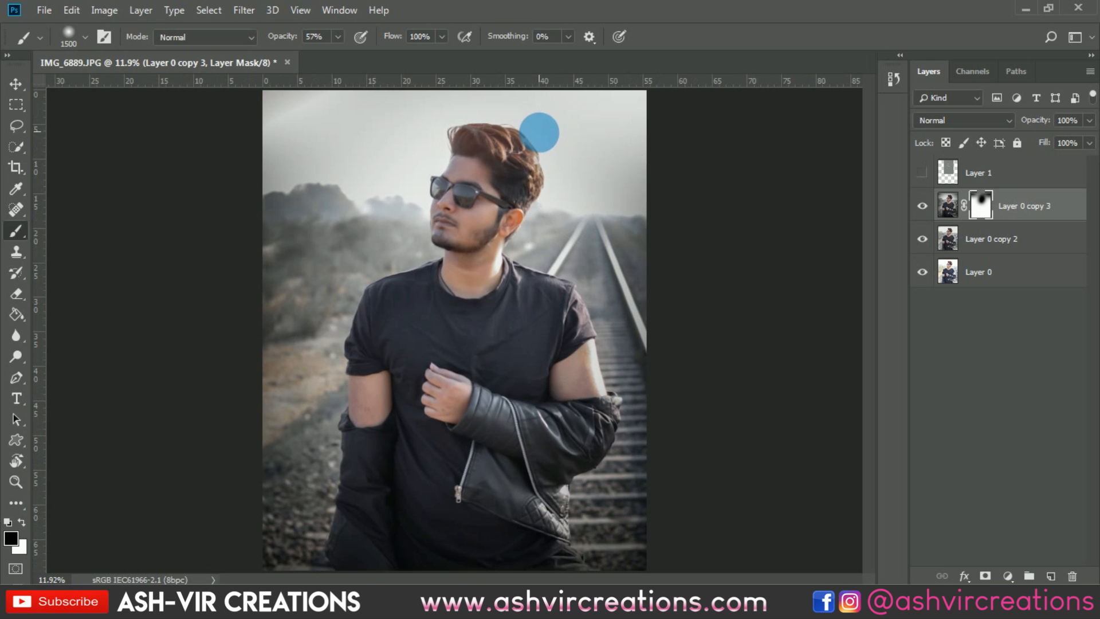
{"action": "scroll", "coordinate": [539, 132], "scroll_direction": "down", "scroll_amount": 1}
{"action": "left_click", "coordinate": [933, 210]}
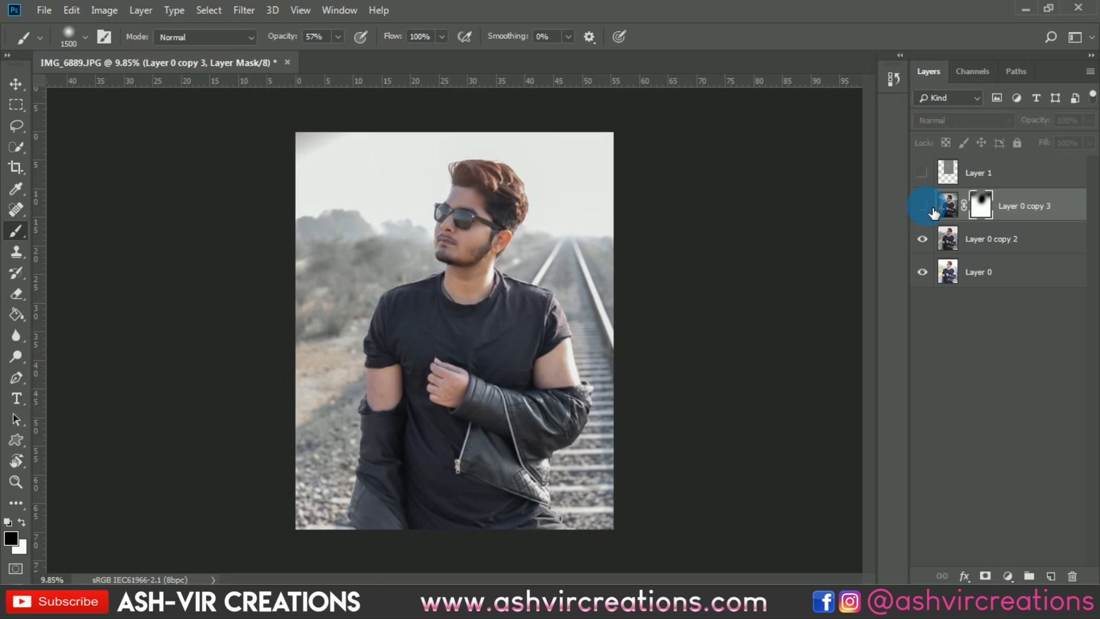
{"action": "left_click", "coordinate": [934, 211]}
{"action": "left_click", "coordinate": [936, 211]}
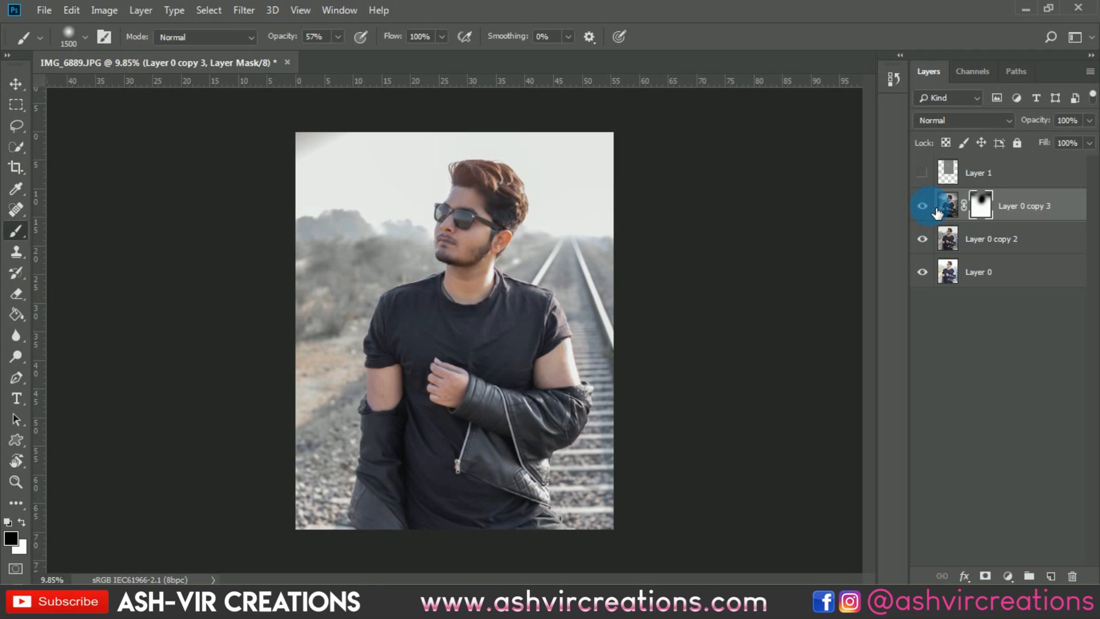
{"action": "left_click", "coordinate": [936, 211]}
{"action": "left_click", "coordinate": [936, 211]}
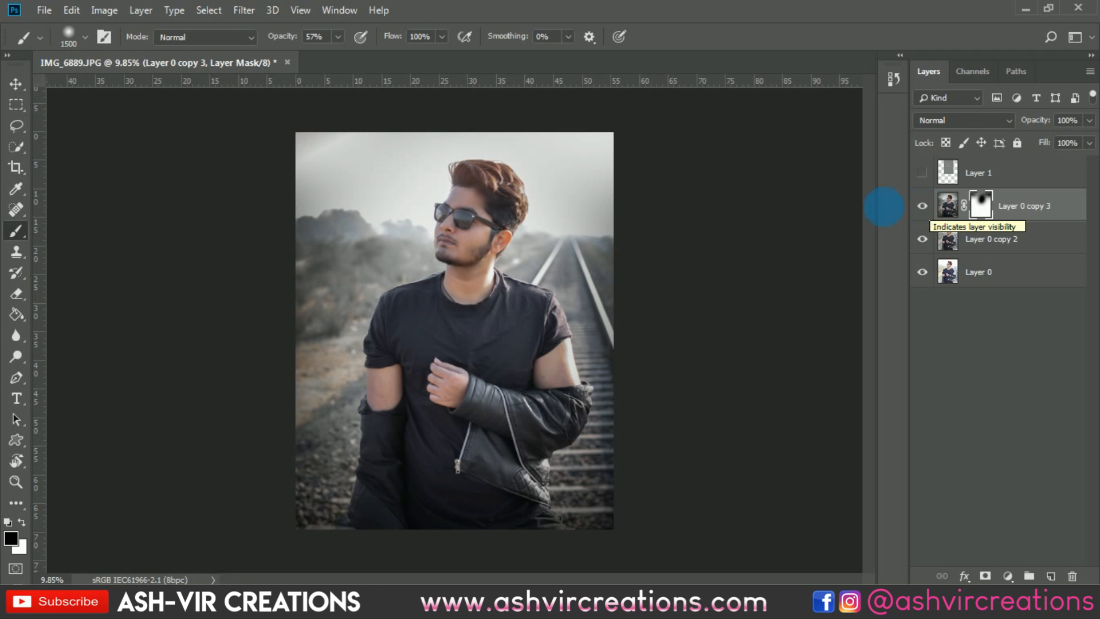
Merge Layer 0 copy 3 and Layer 0 copy 2 into a single layer
{"action": "key", "text": "v"}
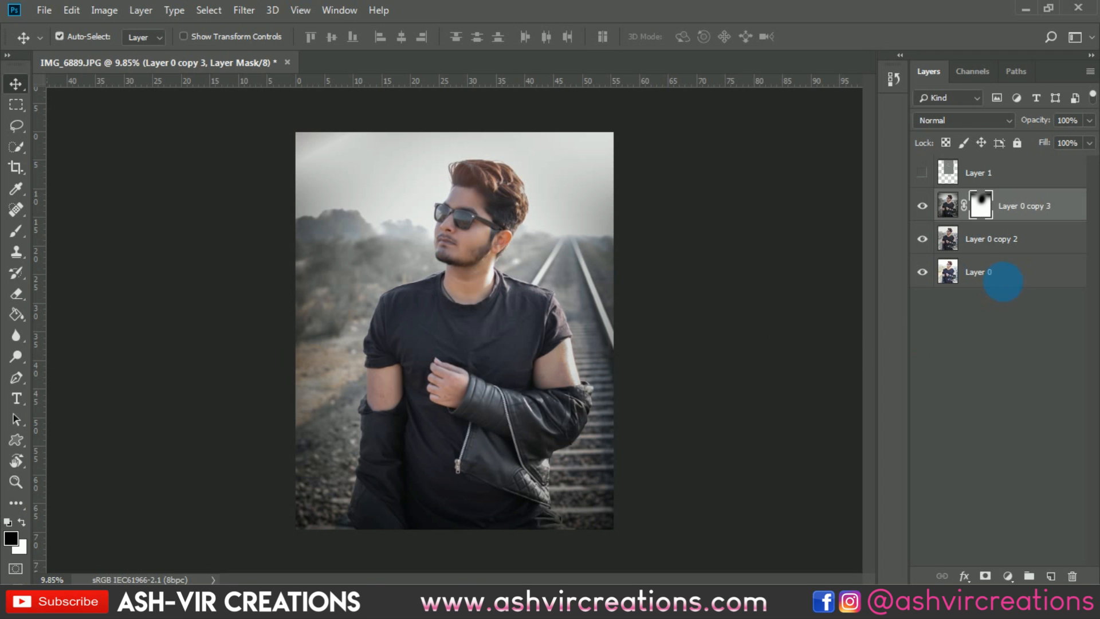
{"action": "left_click", "coordinate": [1016, 248]}
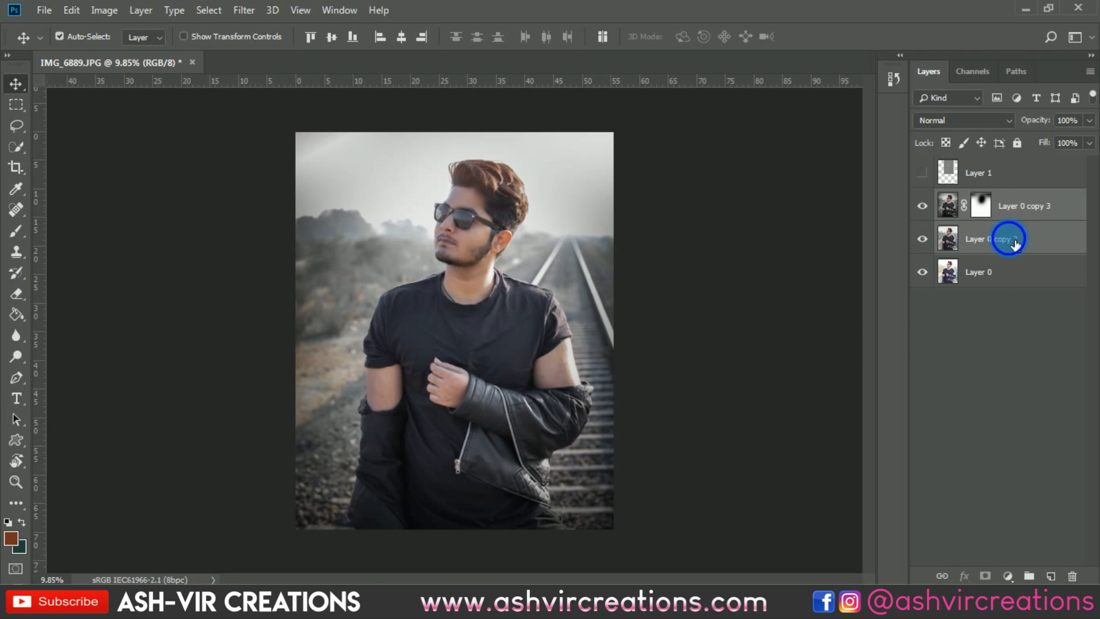
{"action": "right_click", "coordinate": [1015, 244]}
{"action": "left_click", "coordinate": [849, 453]}
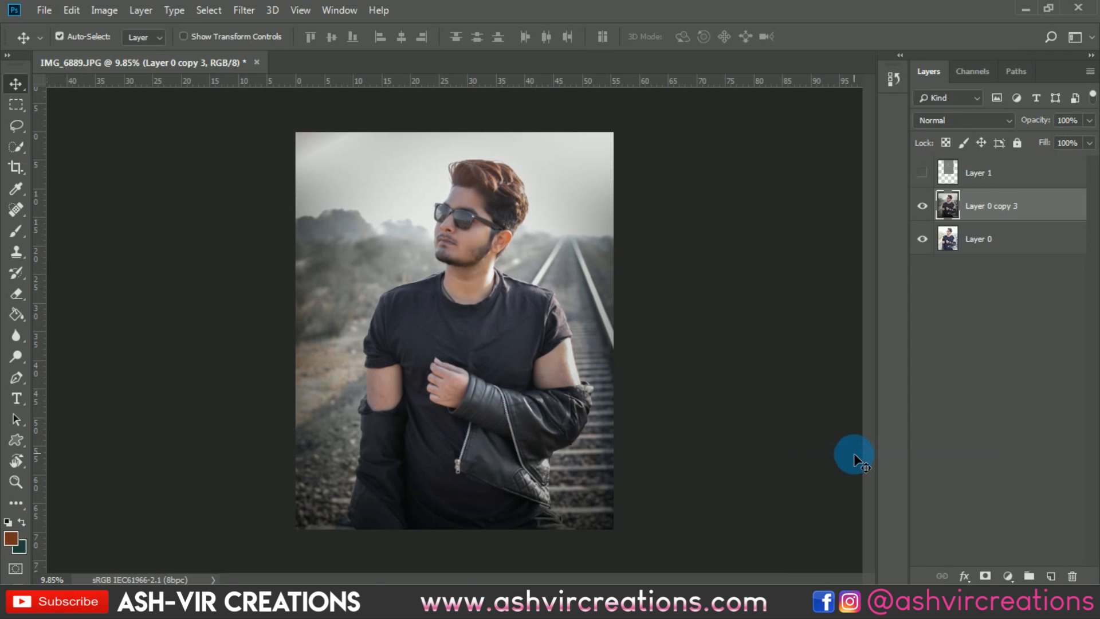
Rename Layer 1 as "dodge & burn" and make it visible
{"action": "left_click", "coordinate": [922, 207]}
{"action": "left_click", "coordinate": [924, 174]}
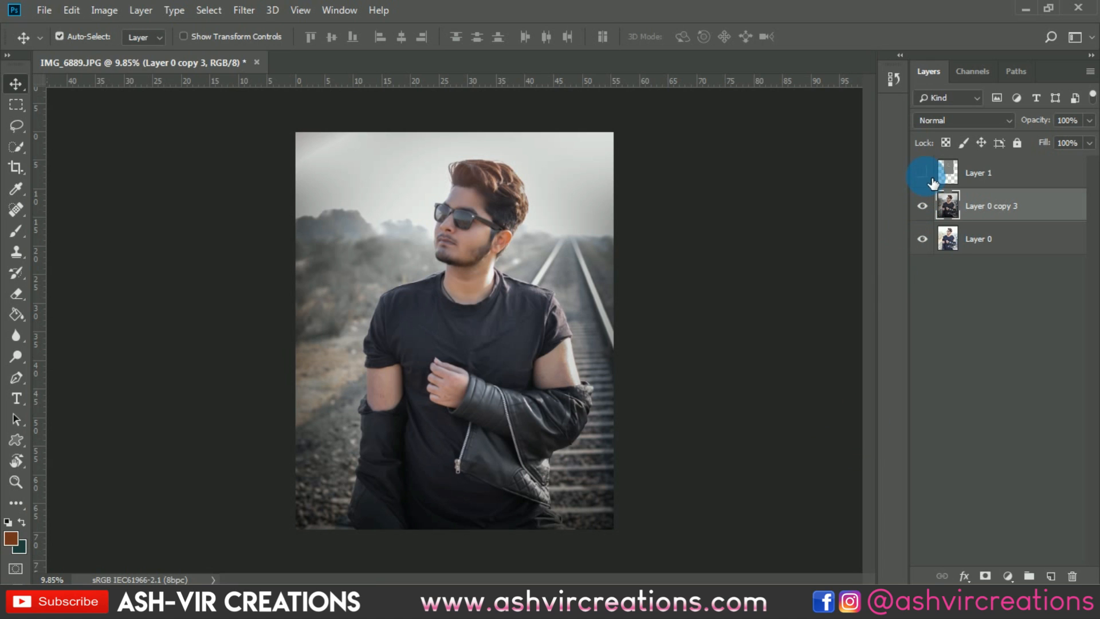
{"action": "left_click", "coordinate": [969, 173]}
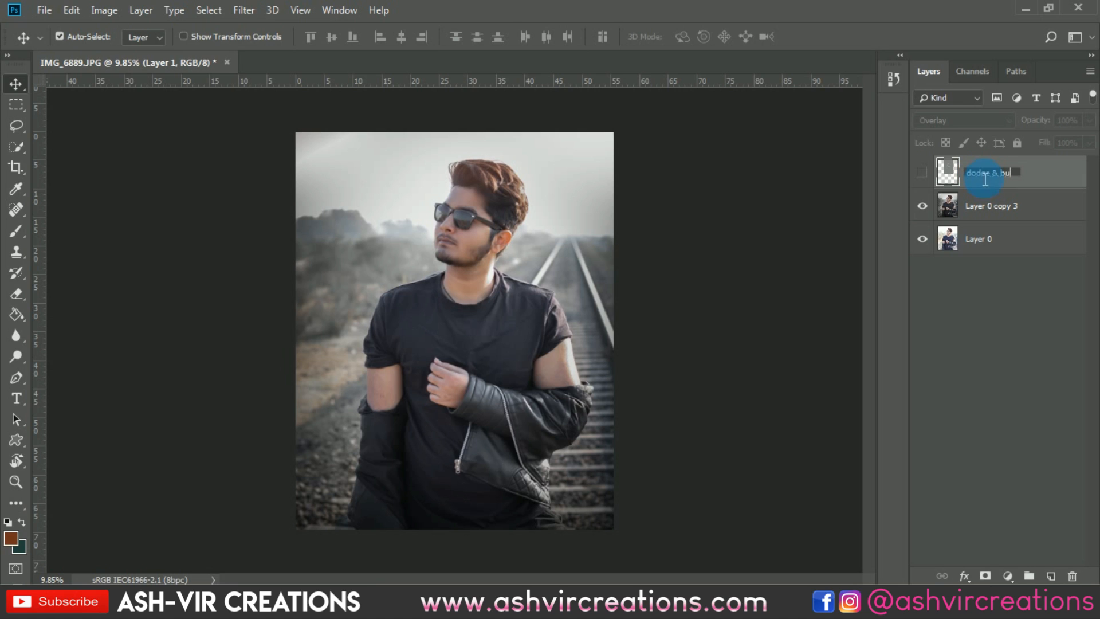
{"action": "key", "text": "Return"}
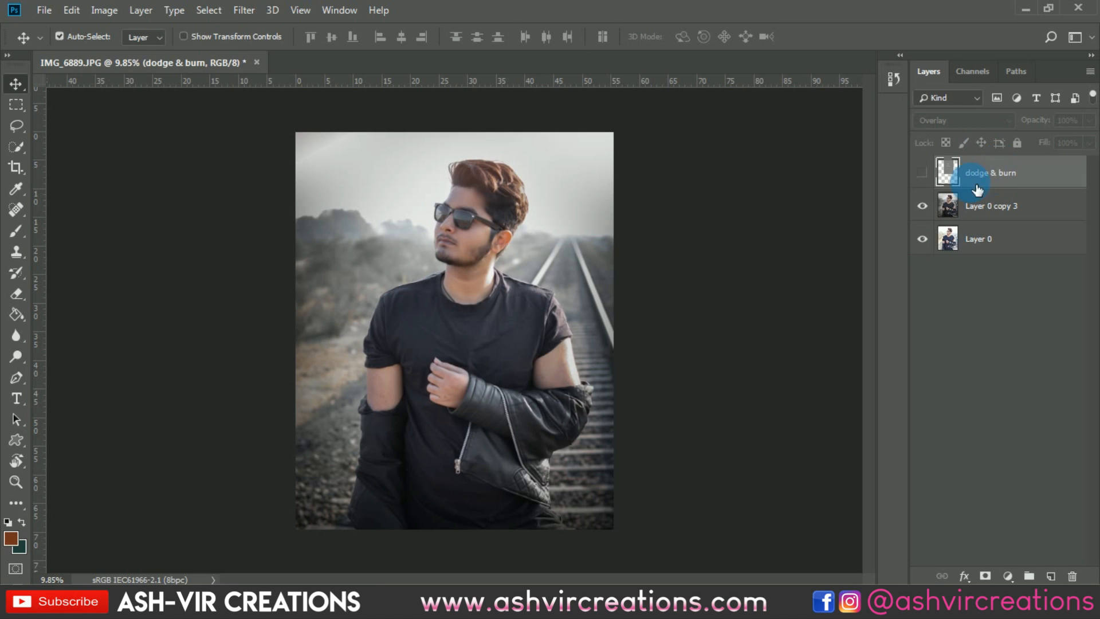
{"action": "left_click", "coordinate": [923, 173]}
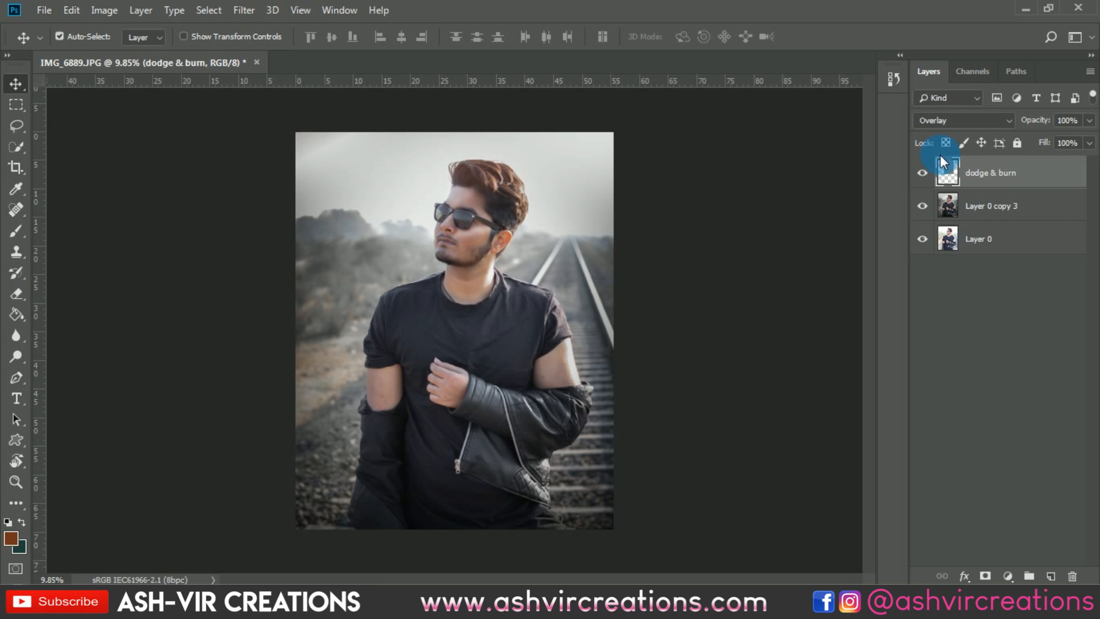
Examine the face and neck up close, and toggle the dodge & burn layer to compare its effect
{"action": "scroll", "coordinate": [483, 265], "scroll_direction": "up", "scroll_amount": 3}
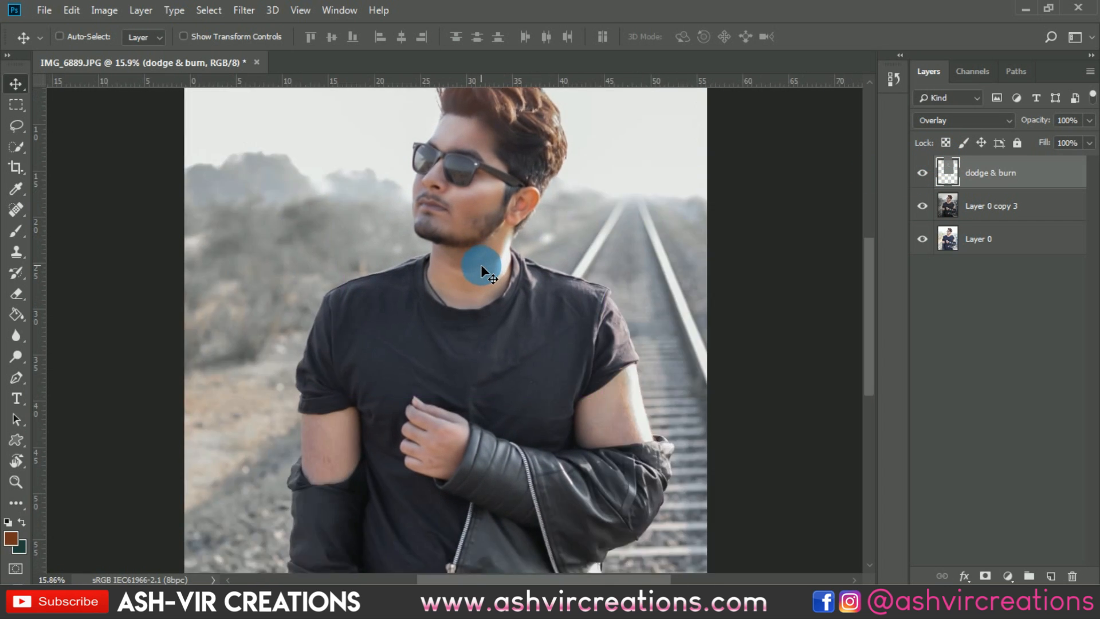
{"action": "scroll", "coordinate": [480, 263], "scroll_direction": "up", "scroll_amount": 2}
{"action": "left_click_drag", "start_coordinate": [474, 245], "coordinate": [467, 315]}
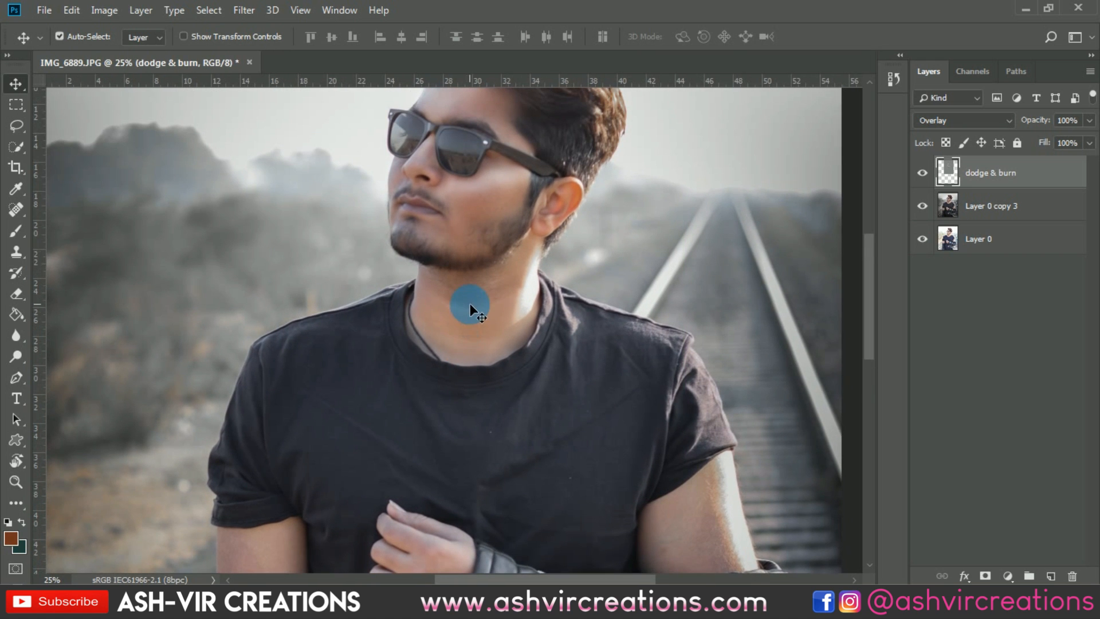
{"action": "key", "text": "ctrl+0"}
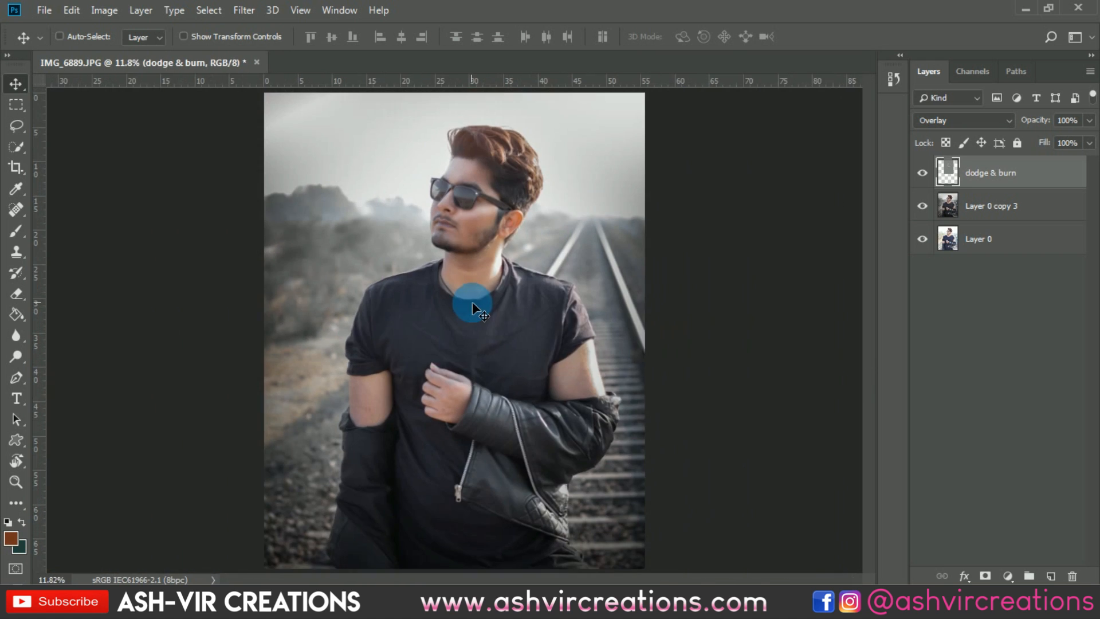
{"action": "key", "text": "ctrl"}
{"action": "left_click", "coordinate": [922, 173]}
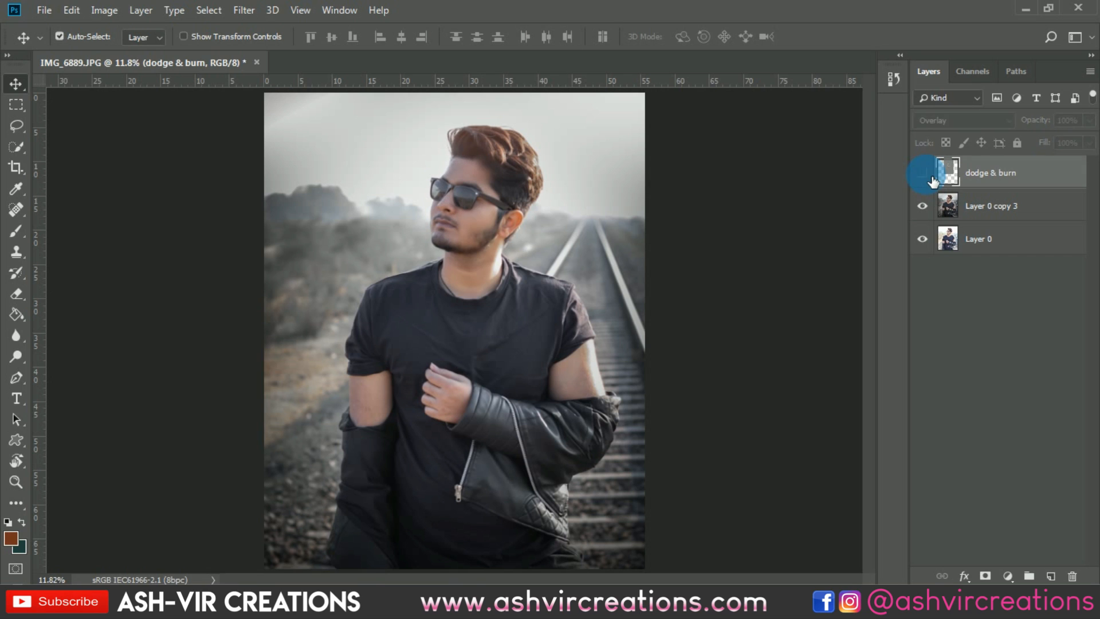
{"action": "left_click", "coordinate": [922, 173]}
Open the Camera Raw Filter on Layer 0 copy 3 and set the Contrast to +70
{"action": "left_click", "coordinate": [974, 206]}
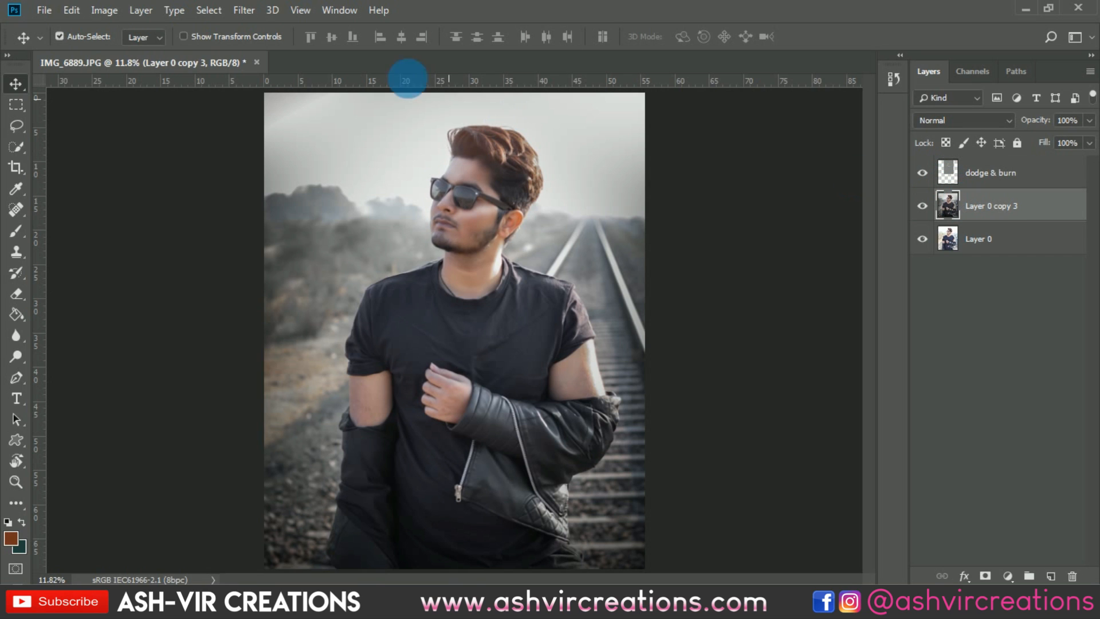
{"action": "left_click", "coordinate": [246, 13]}
{"action": "left_click", "coordinate": [277, 106]}
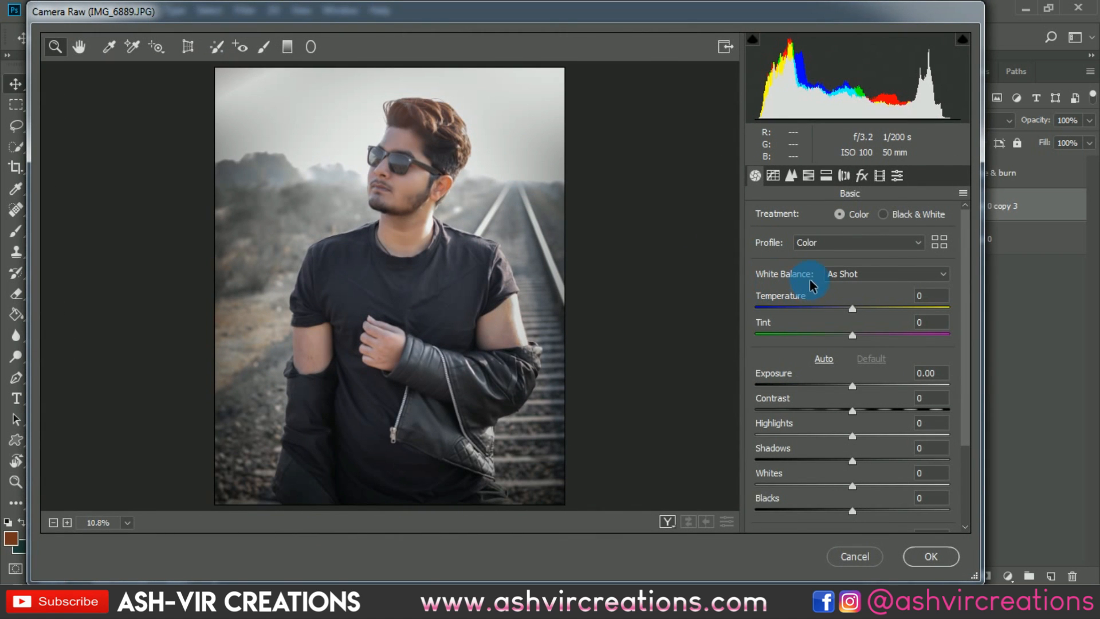
{"action": "left_click_drag", "start_coordinate": [875, 417], "coordinate": [923, 410]}
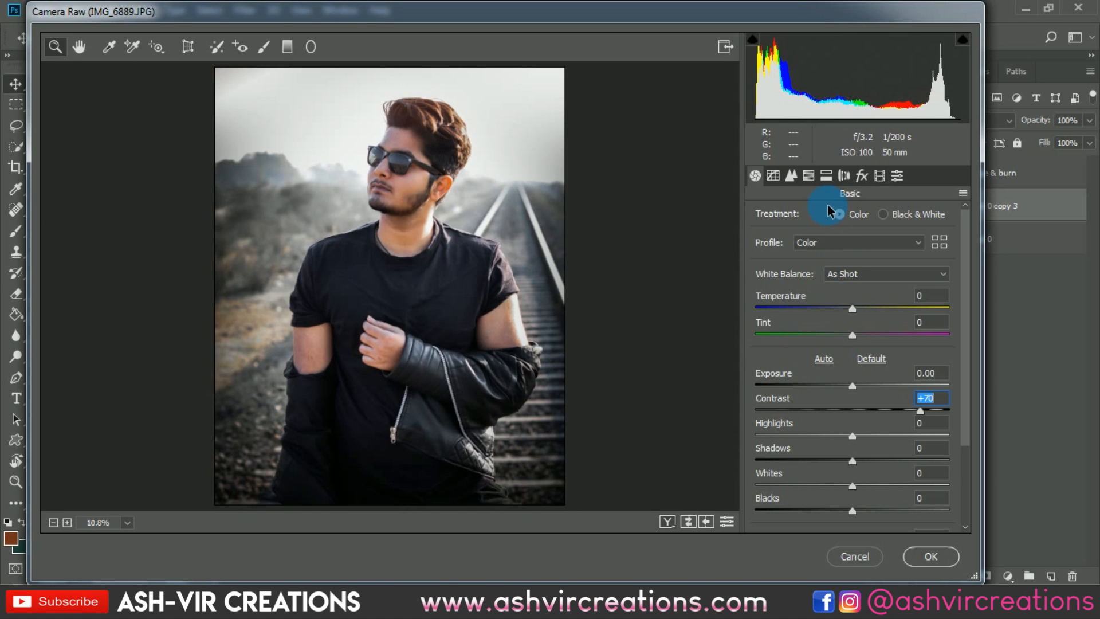
Set the Blue Primary calibration to Hue -28 and Saturation +21, and apply the Camera Raw filter
{"action": "left_click", "coordinate": [808, 177]}
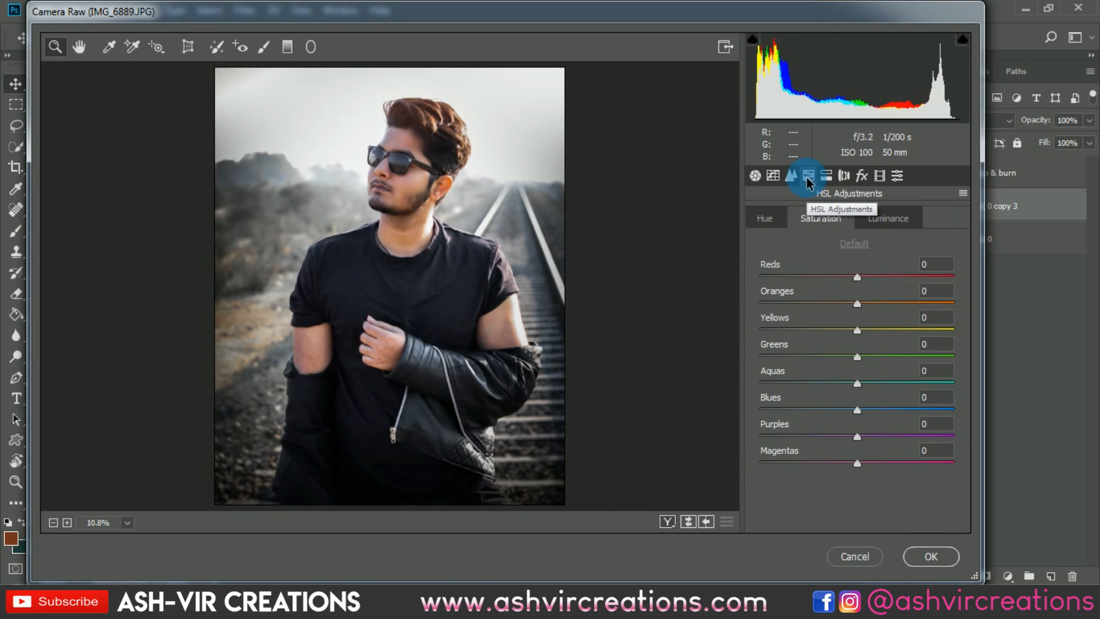
{"action": "left_click", "coordinate": [863, 184]}
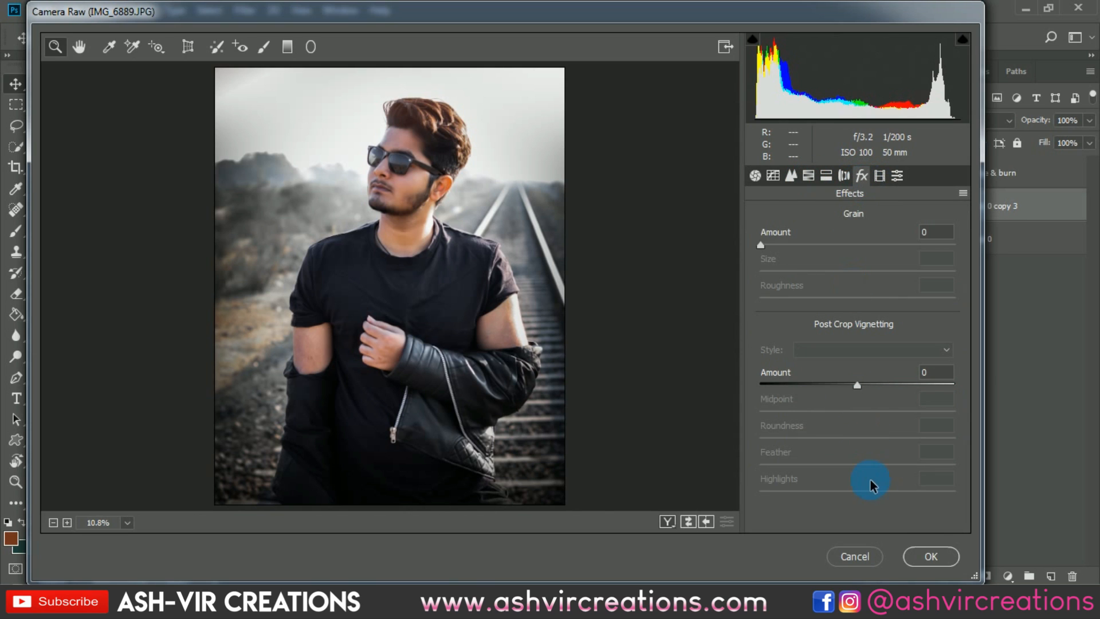
{"action": "left_click", "coordinate": [879, 176]}
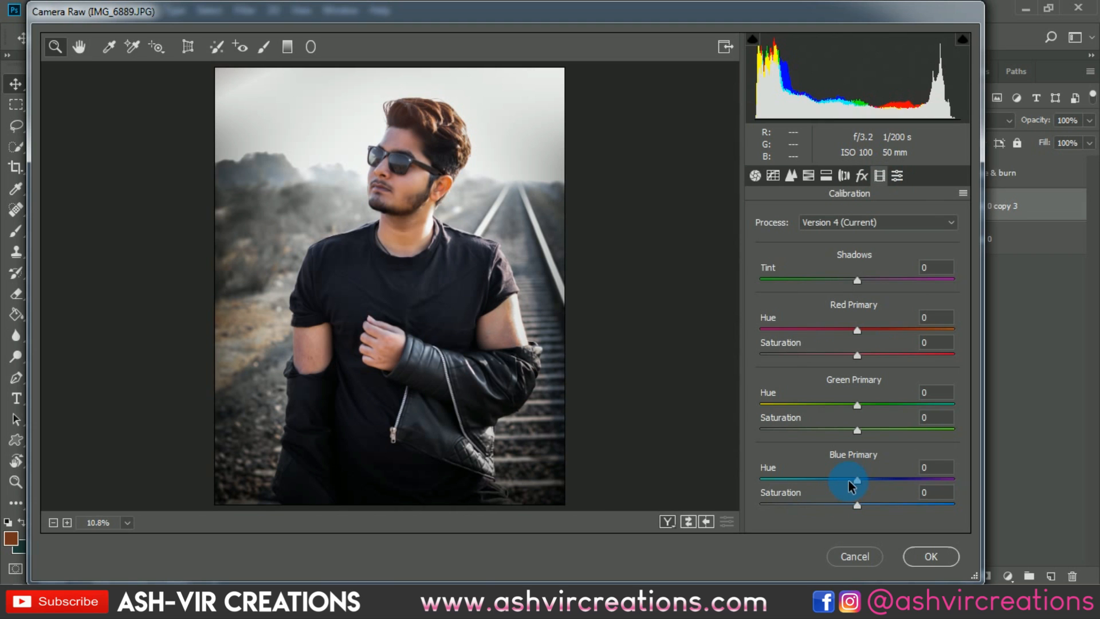
{"action": "mouse_move", "coordinate": [851, 485]}
{"action": "left_mouse_down"}
{"action": "mouse_move", "coordinate": [773, 481]}
{"action": "mouse_move", "coordinate": [854, 485]}
{"action": "mouse_move", "coordinate": [837, 485]}
{"action": "left_mouse_up"}
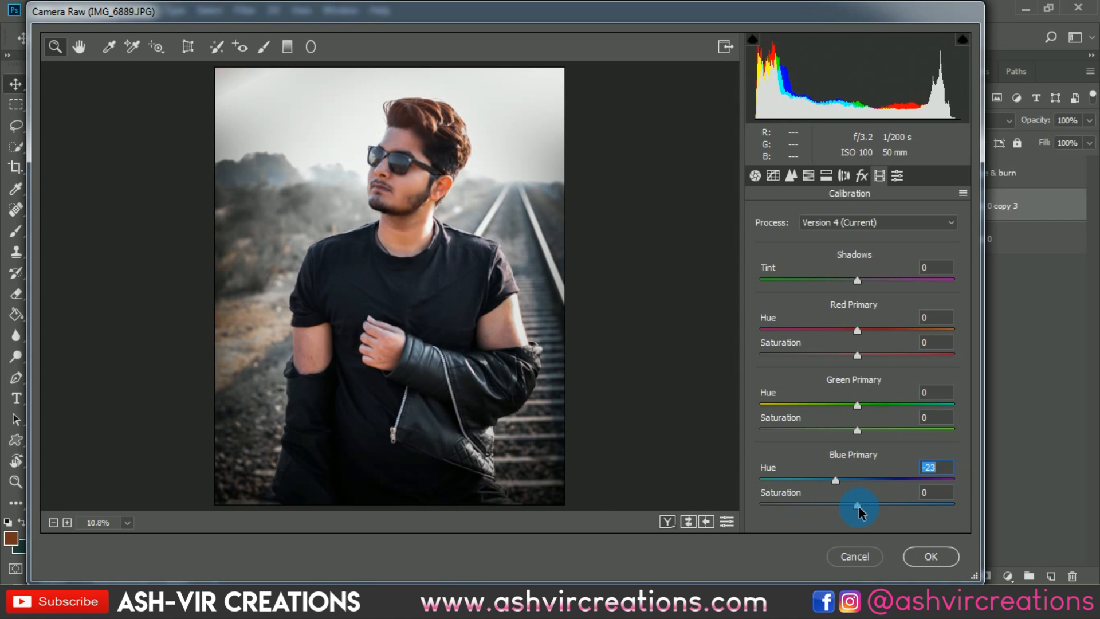
{"action": "left_click_drag", "start_coordinate": [869, 513], "coordinate": [894, 512]}
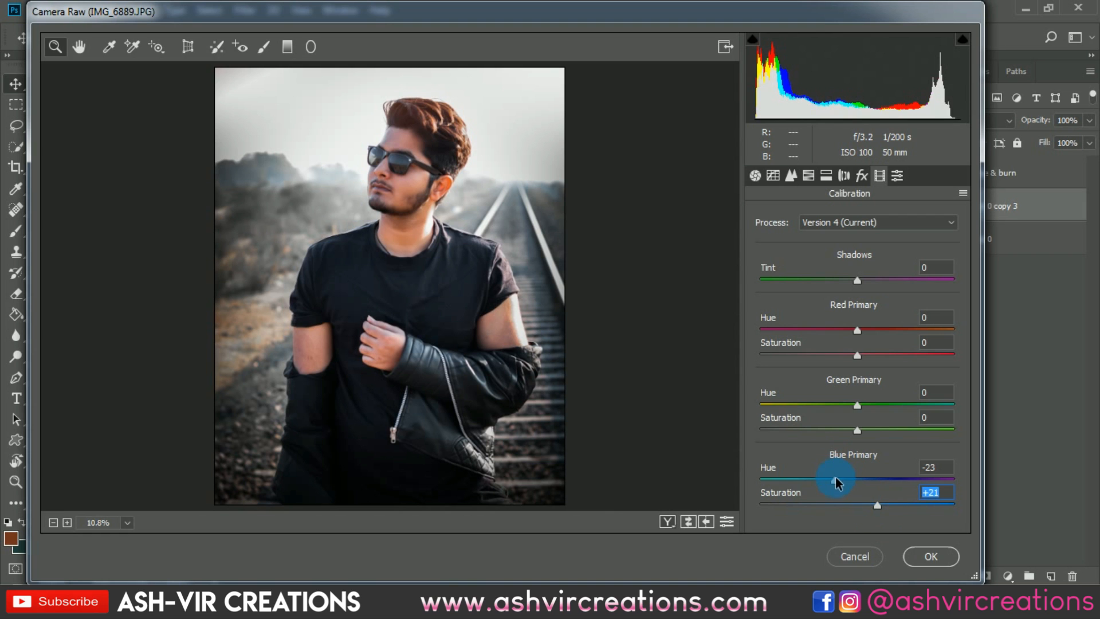
{"action": "mouse_move", "coordinate": [837, 483]}
{"action": "left_mouse_down"}
{"action": "mouse_move", "coordinate": [823, 473]}
{"action": "mouse_move", "coordinate": [831, 479]}
{"action": "left_mouse_up"}
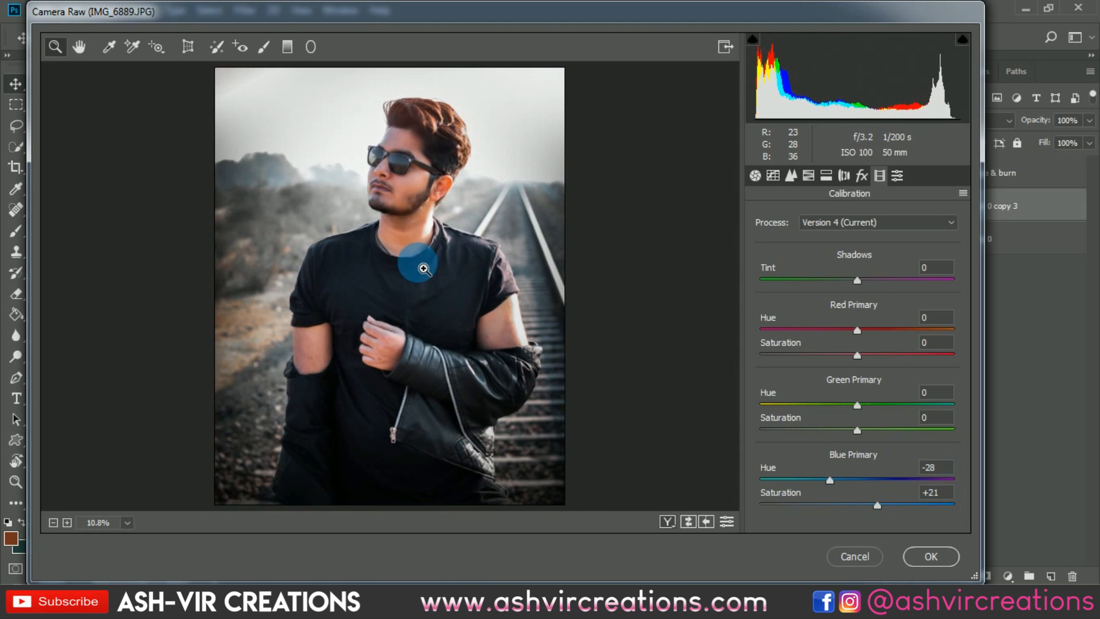
{"action": "left_click", "coordinate": [939, 556]}
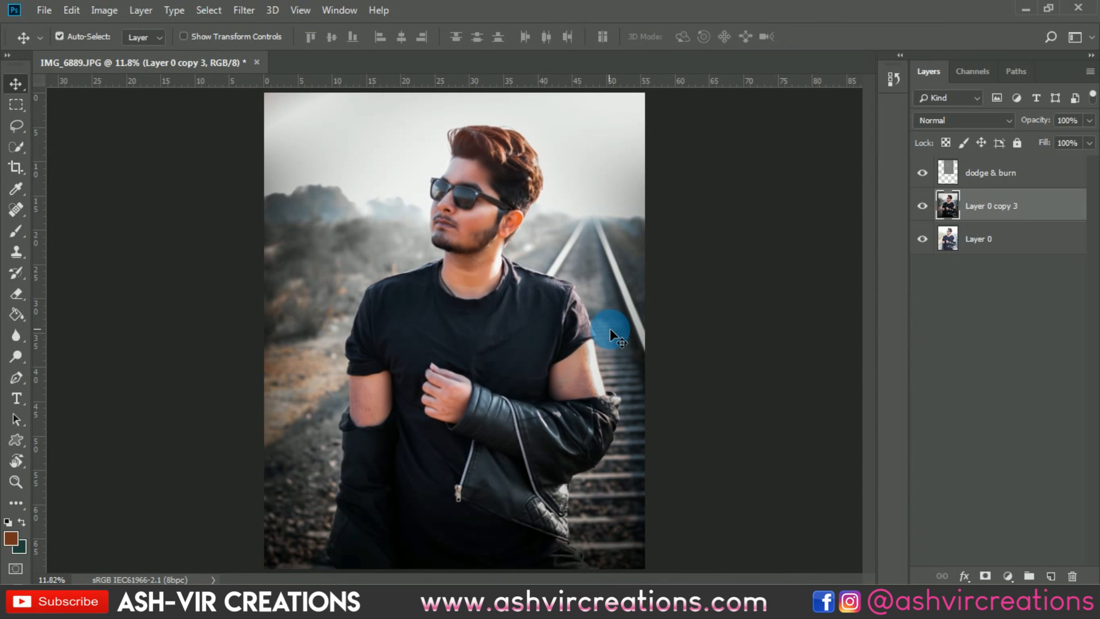
Open the Camera Raw Filter on Layer 0 copy 3 again and lower the Oranges saturation to -62
{"action": "scroll", "coordinate": [609, 328], "scroll_direction": "down", "scroll_amount": 1}
{"action": "left_click", "coordinate": [247, 14]}
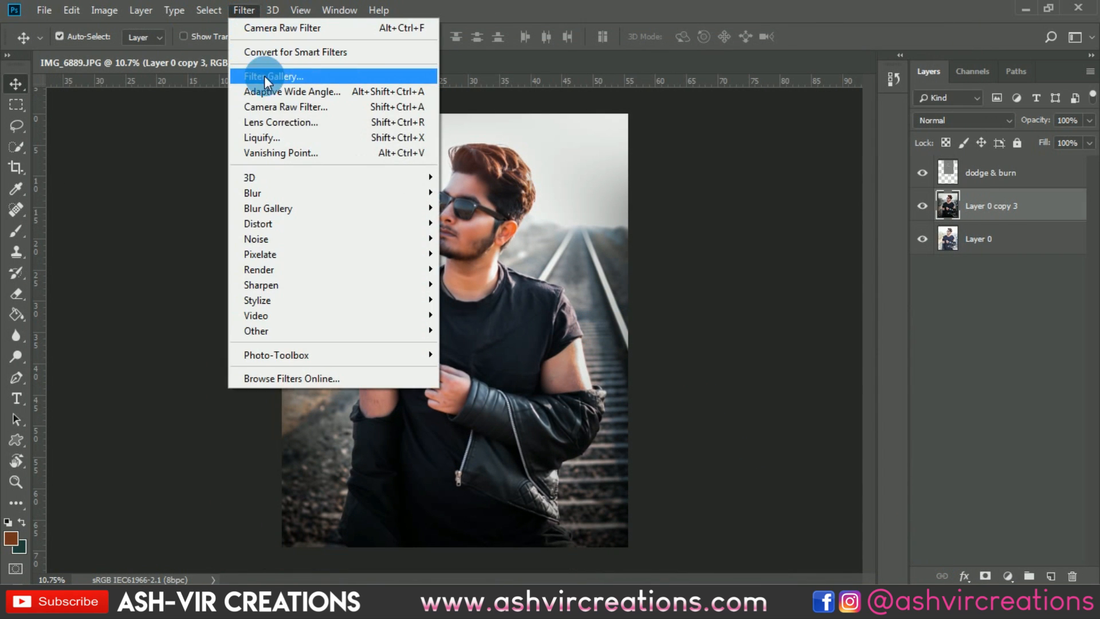
{"action": "left_click", "coordinate": [275, 102]}
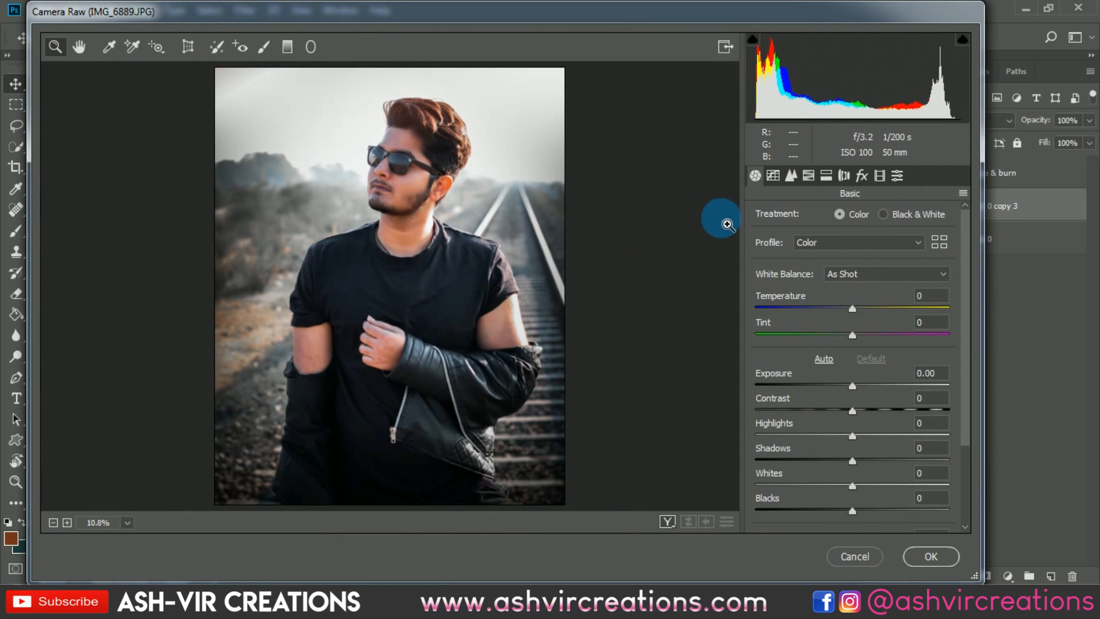
{"action": "left_click", "coordinate": [823, 178]}
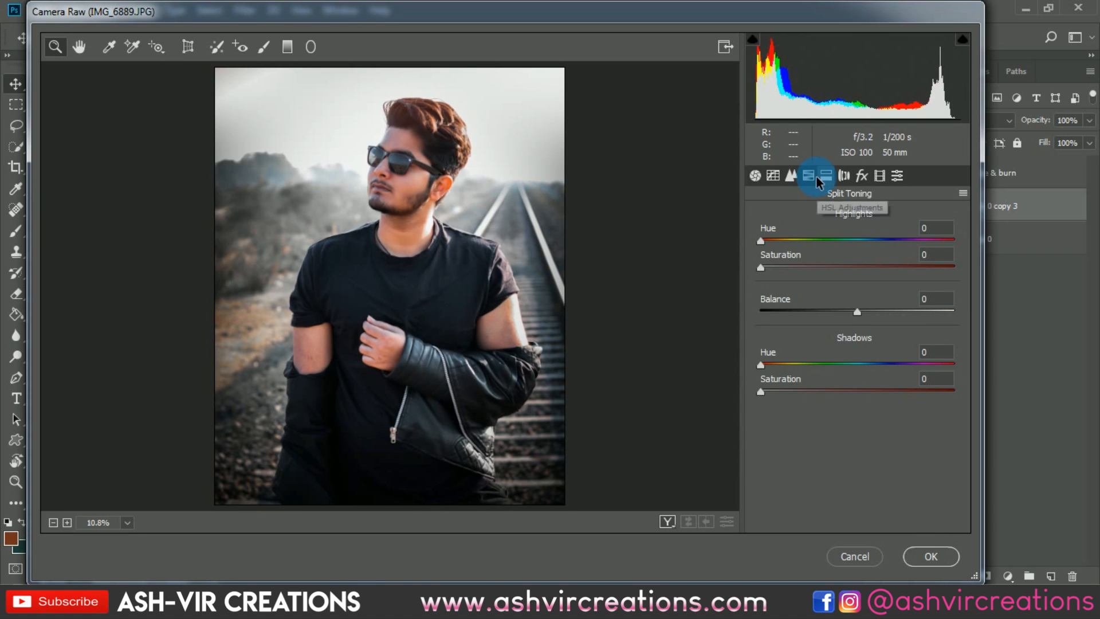
{"action": "left_click", "coordinate": [814, 182]}
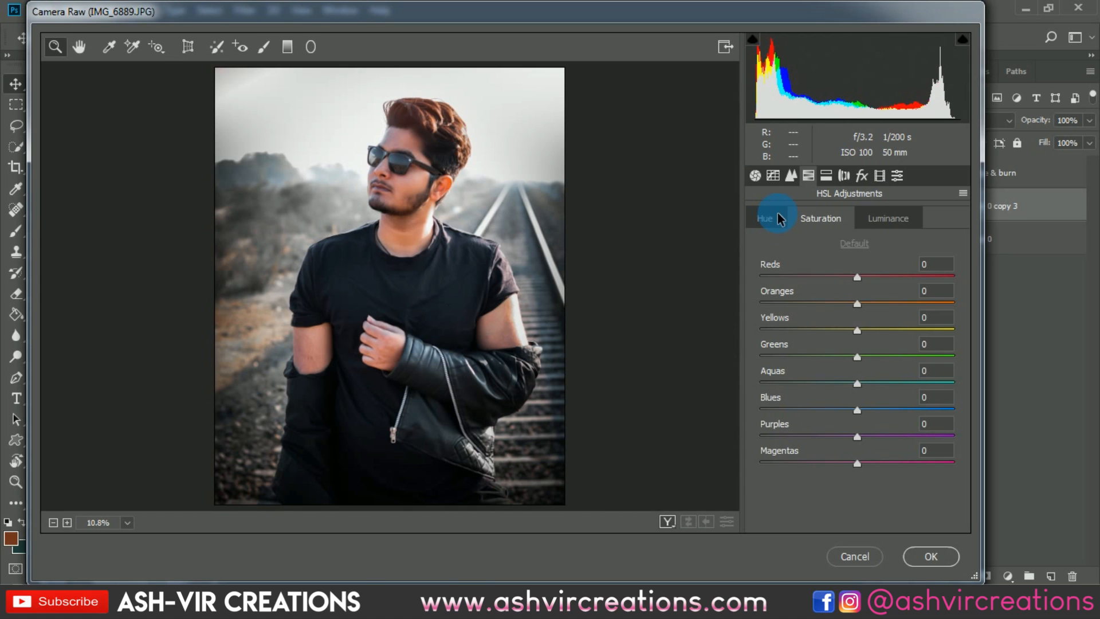
{"action": "left_click", "coordinate": [809, 303]}
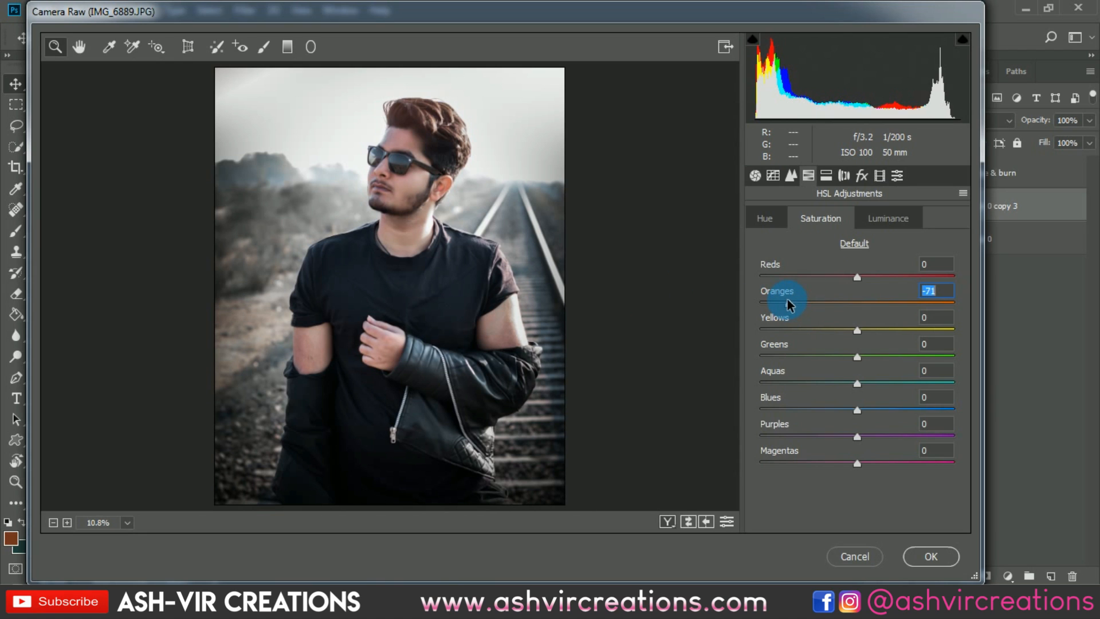
Set the Oranges luminance to -60, and shift the hue of Oranges to +8 and Reds to +4
{"action": "left_click", "coordinate": [897, 218]}
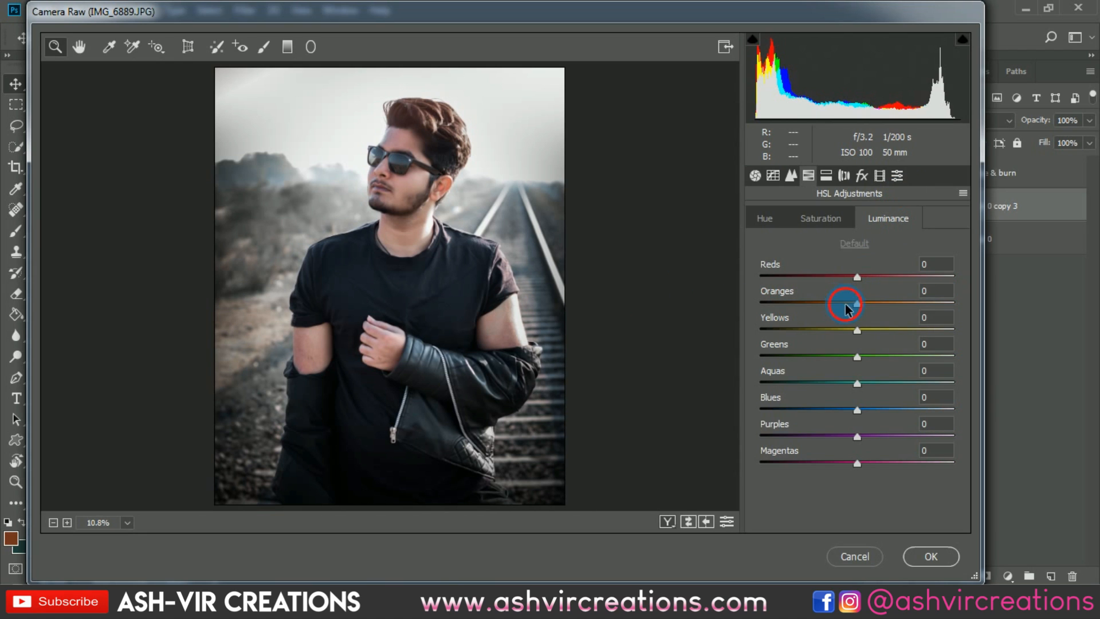
{"action": "left_click_drag", "start_coordinate": [846, 308], "coordinate": [865, 288]}
{"action": "left_click", "coordinate": [778, 216]}
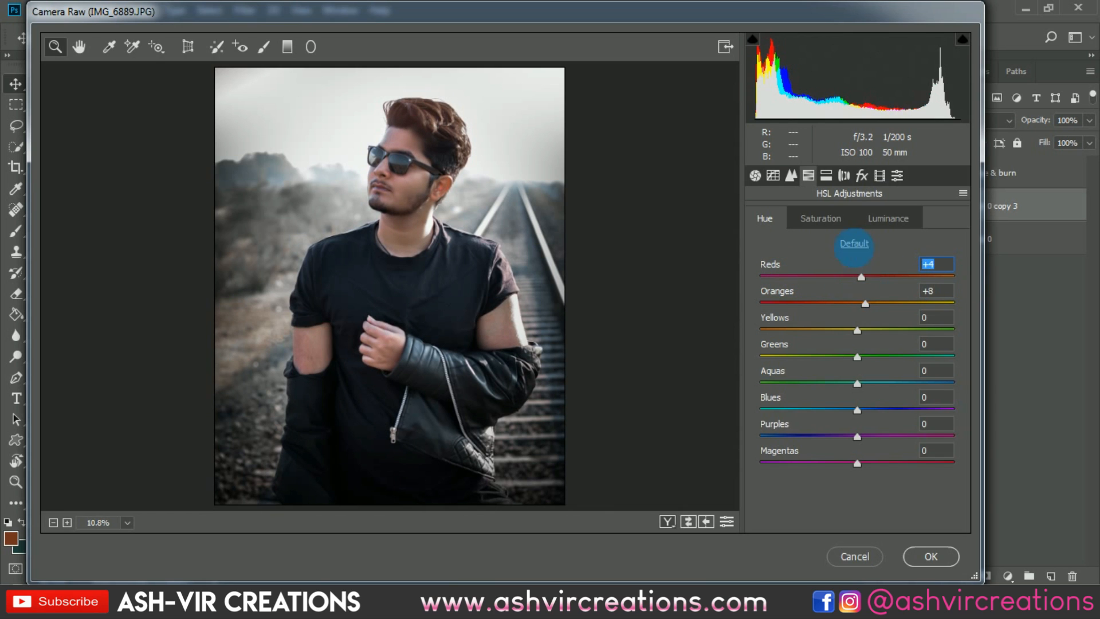
Lower the Reds saturation to -38 and shift the Reds hue to +36, checking the skin tones
{"action": "left_click", "coordinate": [826, 218]}
{"action": "mouse_move", "coordinate": [833, 280]}
{"action": "left_mouse_down"}
{"action": "mouse_move", "coordinate": [806, 269]}
{"action": "mouse_move", "coordinate": [821, 268]}
{"action": "left_mouse_up"}
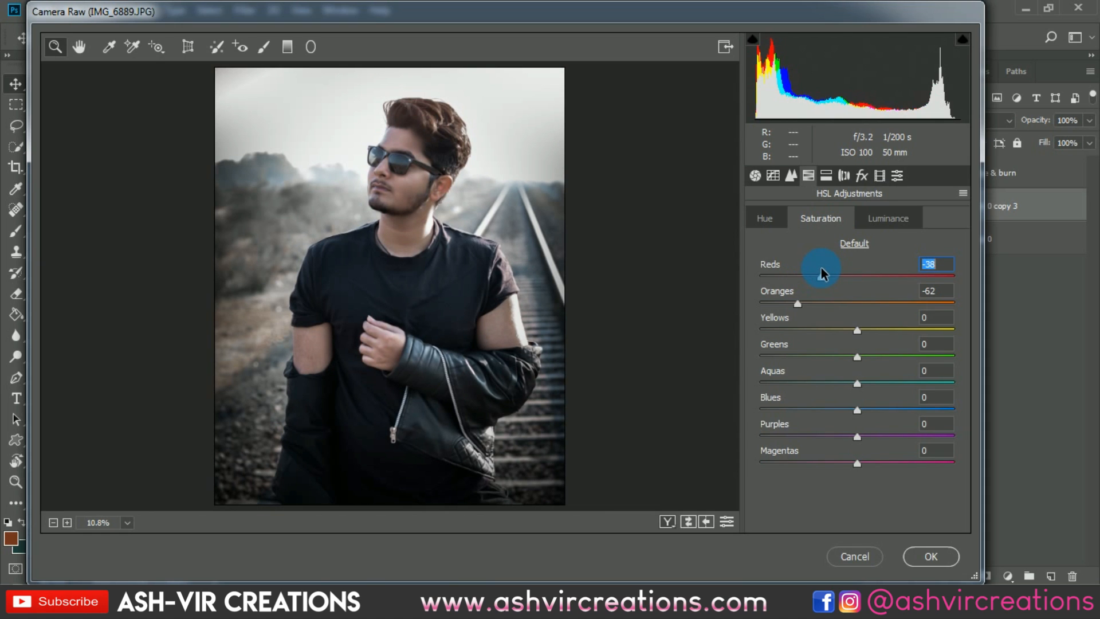
{"action": "left_click", "coordinate": [393, 169]}
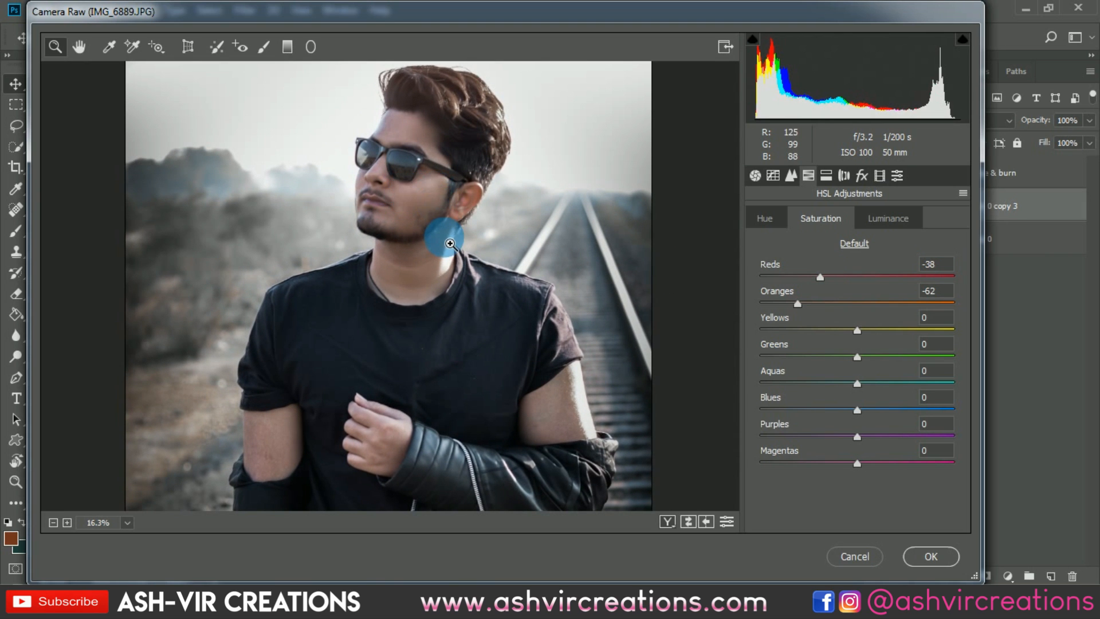
{"action": "left_click", "coordinate": [765, 218]}
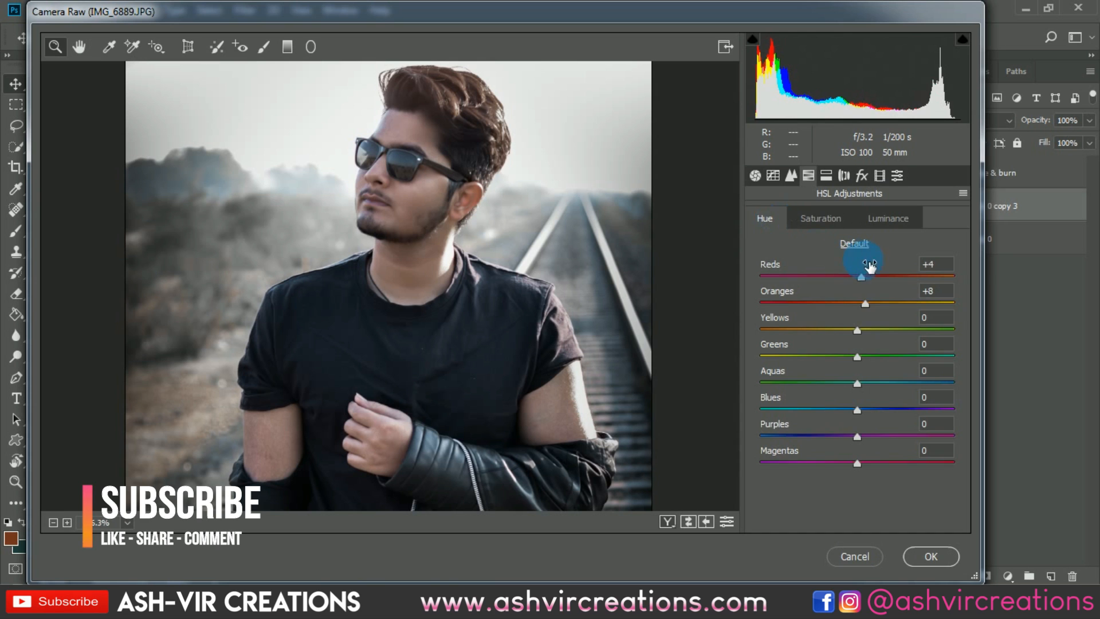
{"action": "left_click_drag", "start_coordinate": [869, 273], "coordinate": [890, 284]}
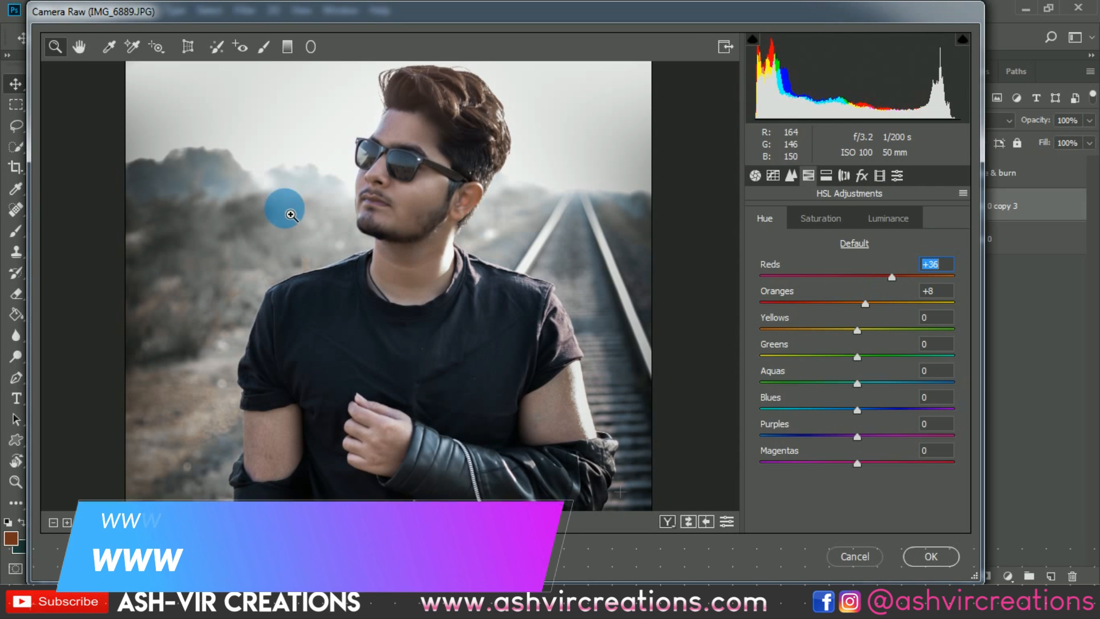
{"action": "left_click", "coordinate": [401, 289], "text": "alt"}
{"action": "left_click", "coordinate": [393, 332], "text": "alt"}
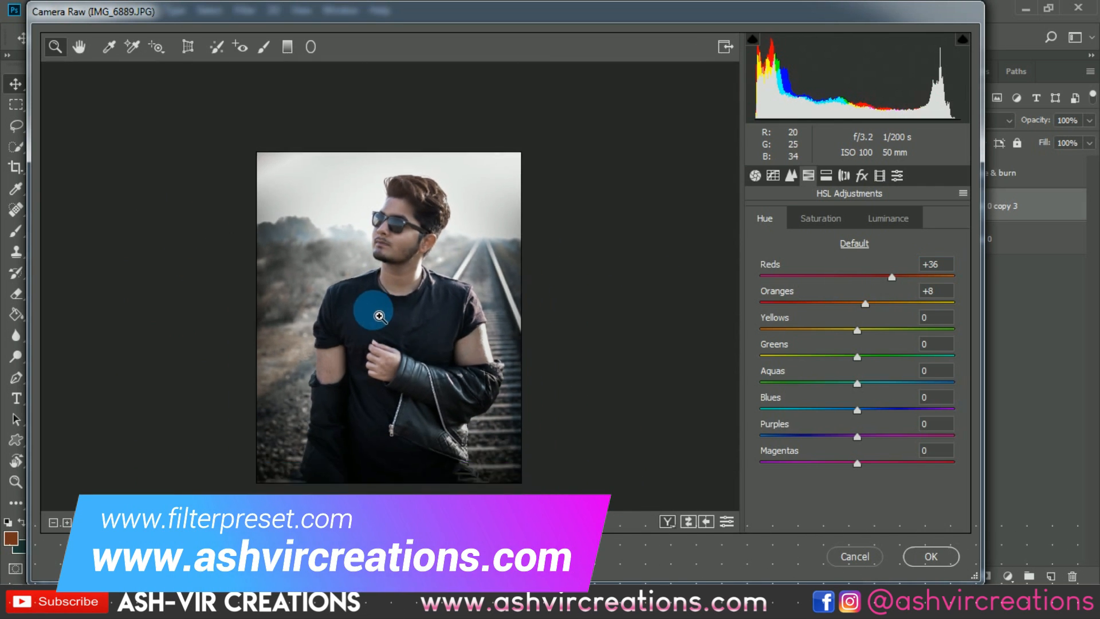
Set the Reds luminance to -3 in the HSL adjustments and check the face up close
{"action": "left_click", "coordinate": [855, 227]}
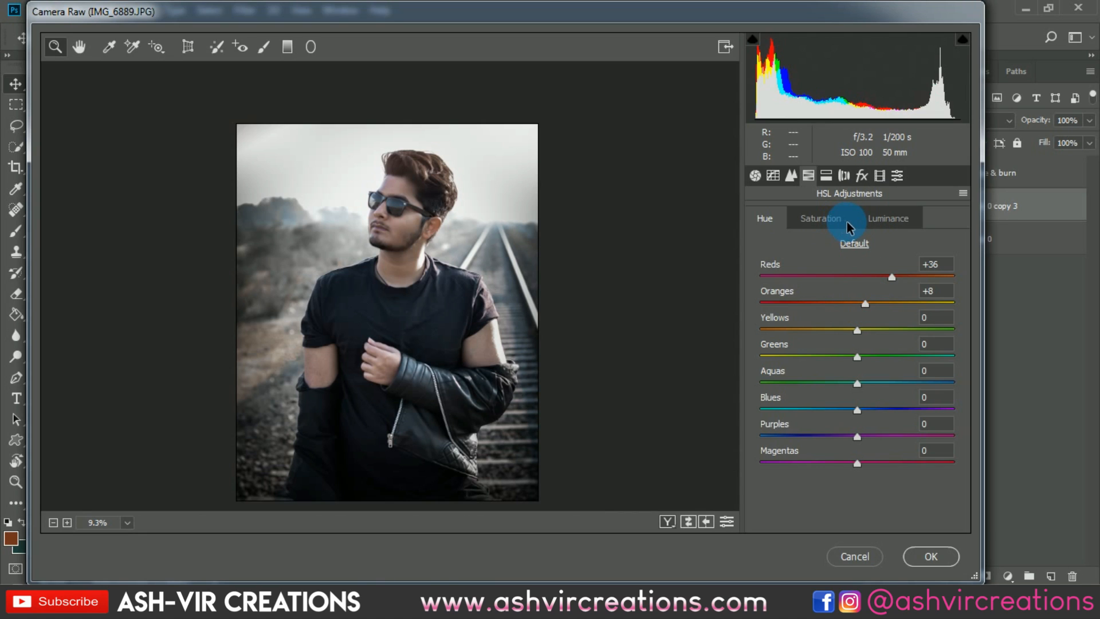
{"action": "left_click", "coordinate": [881, 221]}
{"action": "left_click_drag", "start_coordinate": [894, 278], "coordinate": [857, 280]}
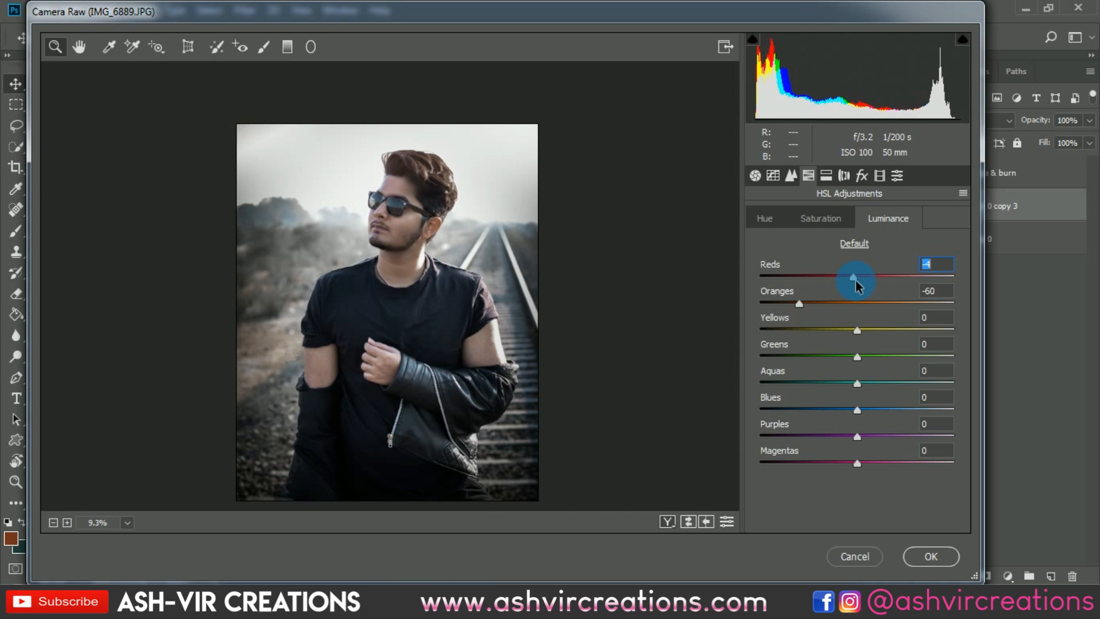
{"action": "left_click", "coordinate": [388, 196]}
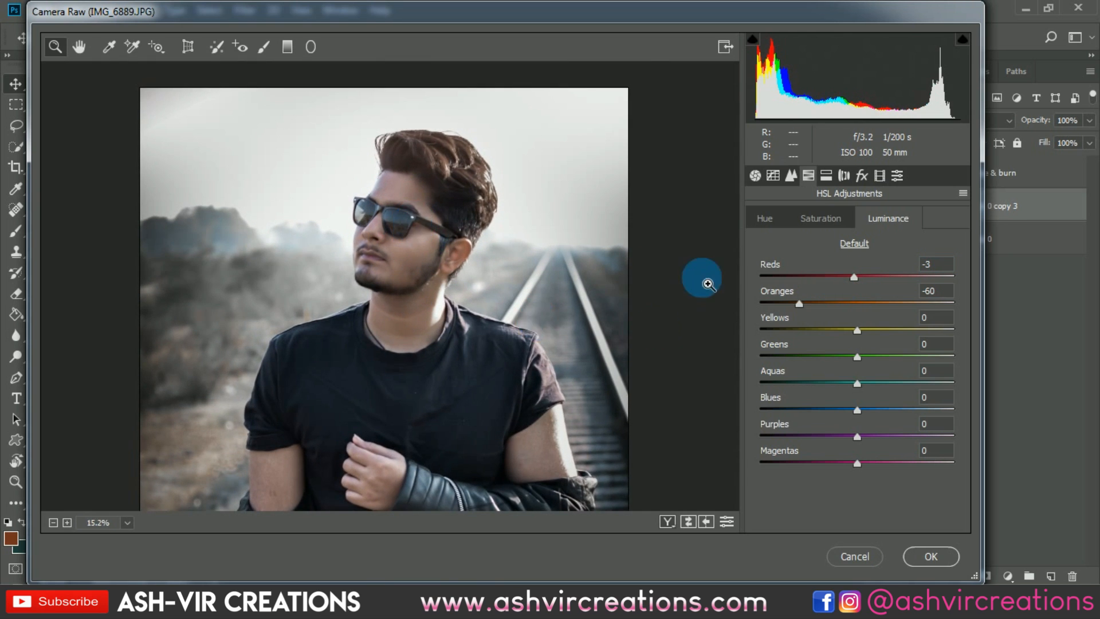
Try lowering the Purples saturation to -86 and the Magentas saturation to -100
{"action": "left_click", "coordinate": [825, 219]}
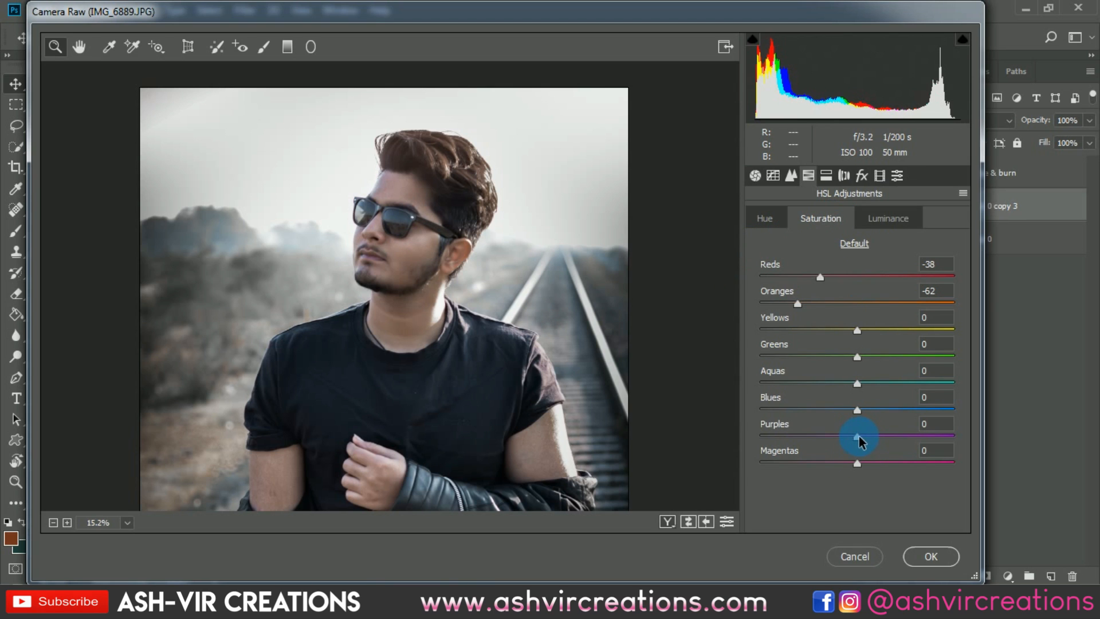
{"action": "left_click_drag", "start_coordinate": [859, 440], "coordinate": [775, 438]}
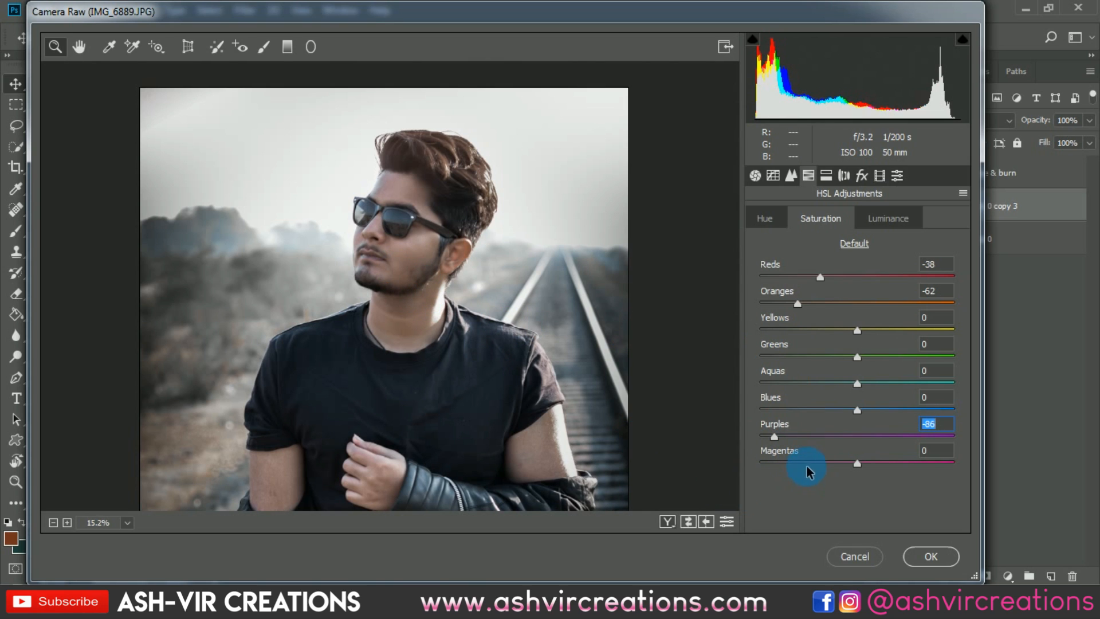
{"action": "left_click_drag", "start_coordinate": [806, 463], "coordinate": [754, 463]}
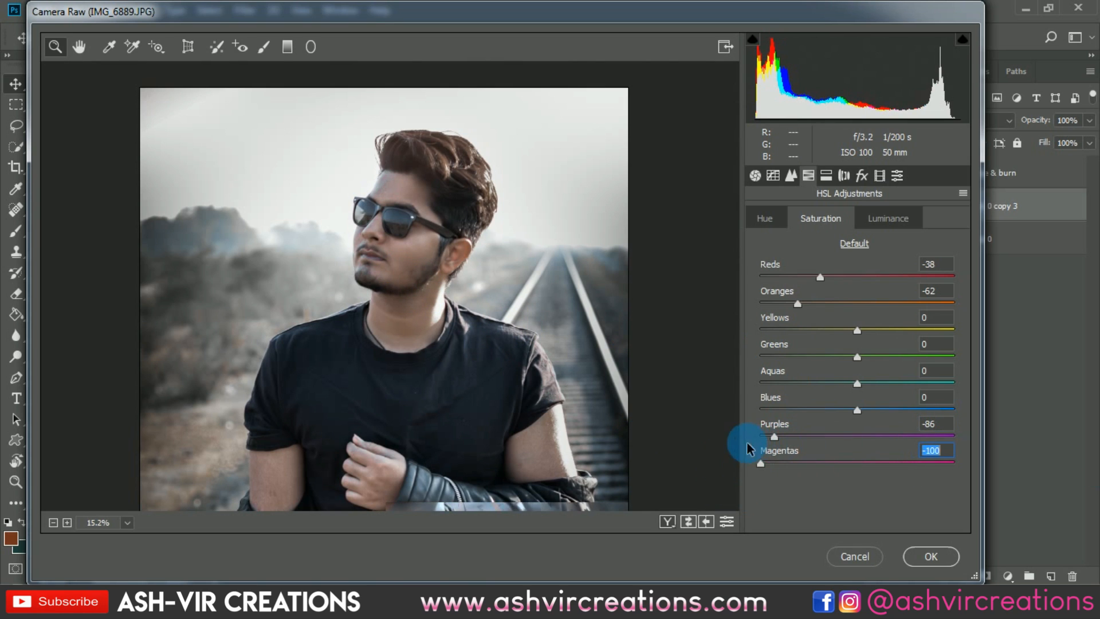
Shift the Magentas hue to +20 and check the face up close
{"action": "left_click_drag", "start_coordinate": [839, 469], "coordinate": [879, 481]}
{"action": "left_click", "coordinate": [765, 218]}
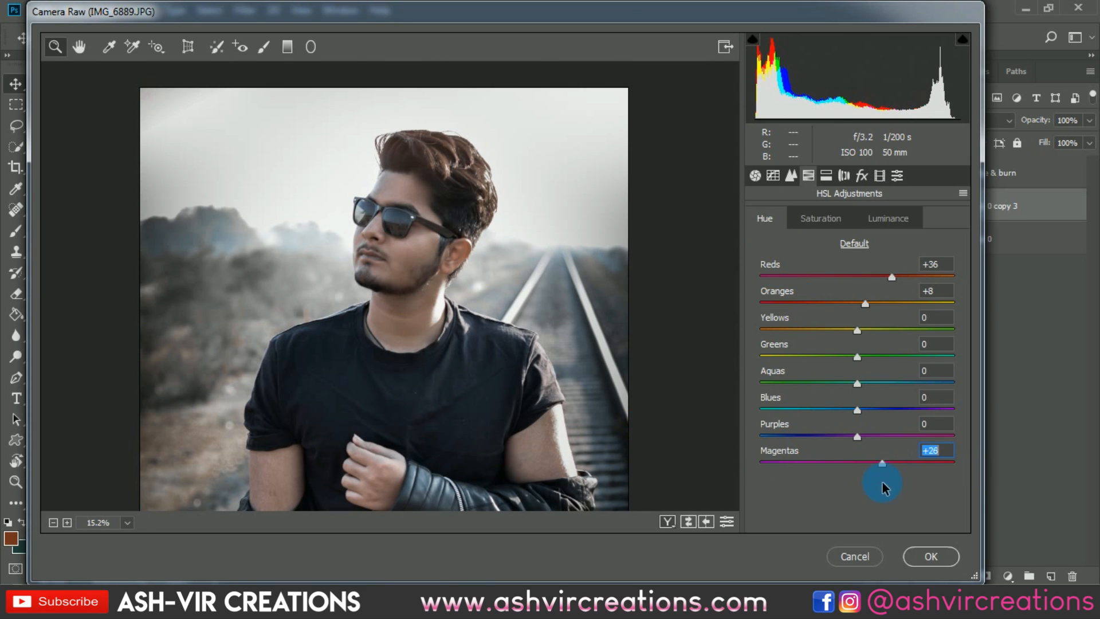
{"action": "left_click", "coordinate": [401, 214]}
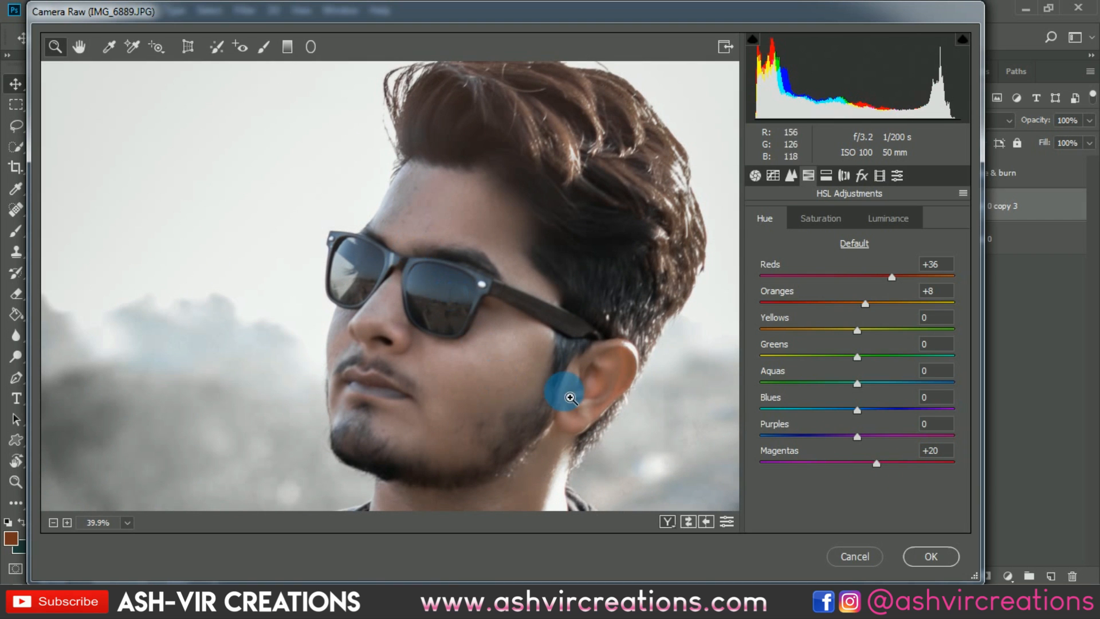
Set the Purples saturation to -22 and the Magentas saturation to -28, and check the whole portrait
{"action": "left_click", "coordinate": [838, 220]}
{"action": "left_click_drag", "start_coordinate": [845, 437], "coordinate": [830, 460]}
{"action": "left_click", "coordinate": [838, 463]}
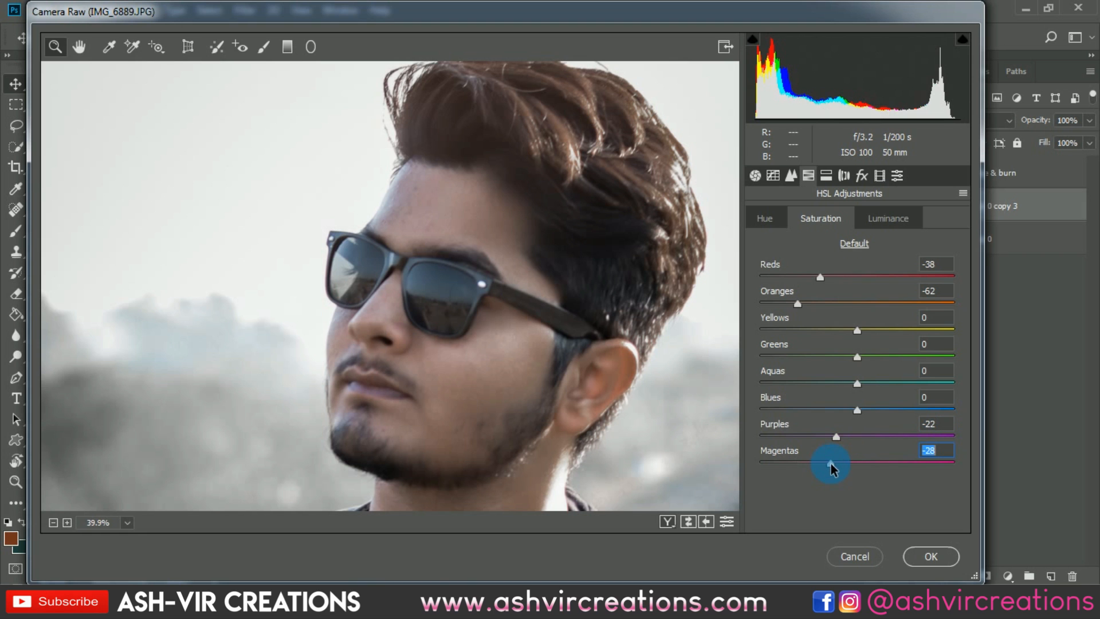
{"action": "left_click", "coordinate": [418, 422], "text": "alt"}
{"action": "left_click", "coordinate": [441, 458], "text": "alt"}
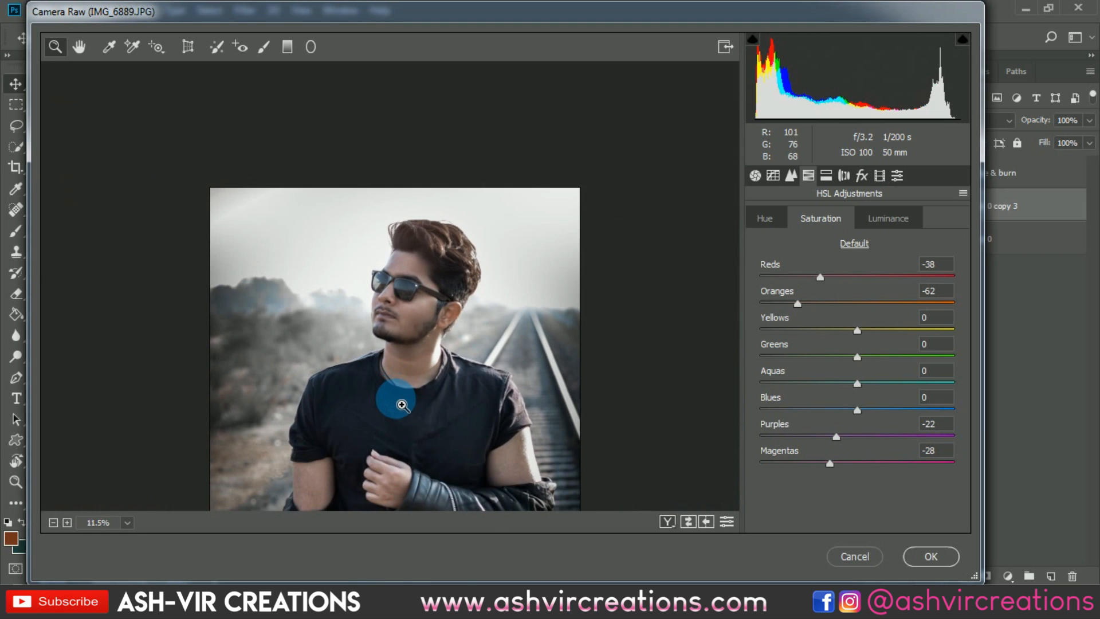
{"action": "left_click", "coordinate": [415, 395], "text": "alt"}
{"action": "left_click_drag", "start_coordinate": [412, 390], "coordinate": [371, 199]}
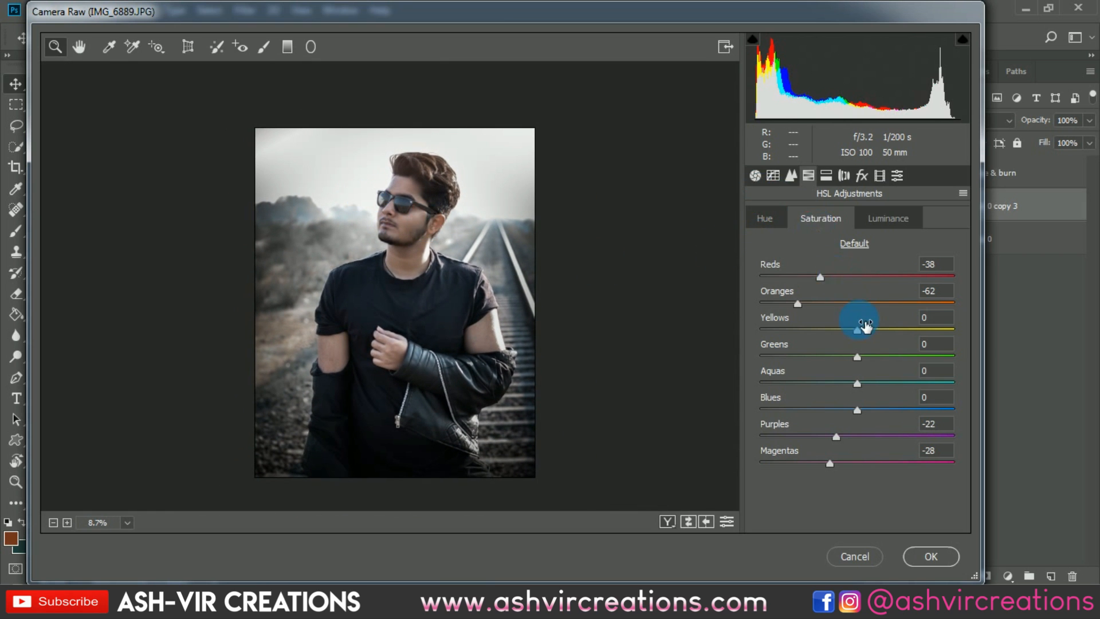
Reduce the Greens, Aquas and Blues saturation to -100 each and apply the Camera Raw filter
{"action": "left_click_drag", "start_coordinate": [854, 357], "coordinate": [655, 324]}
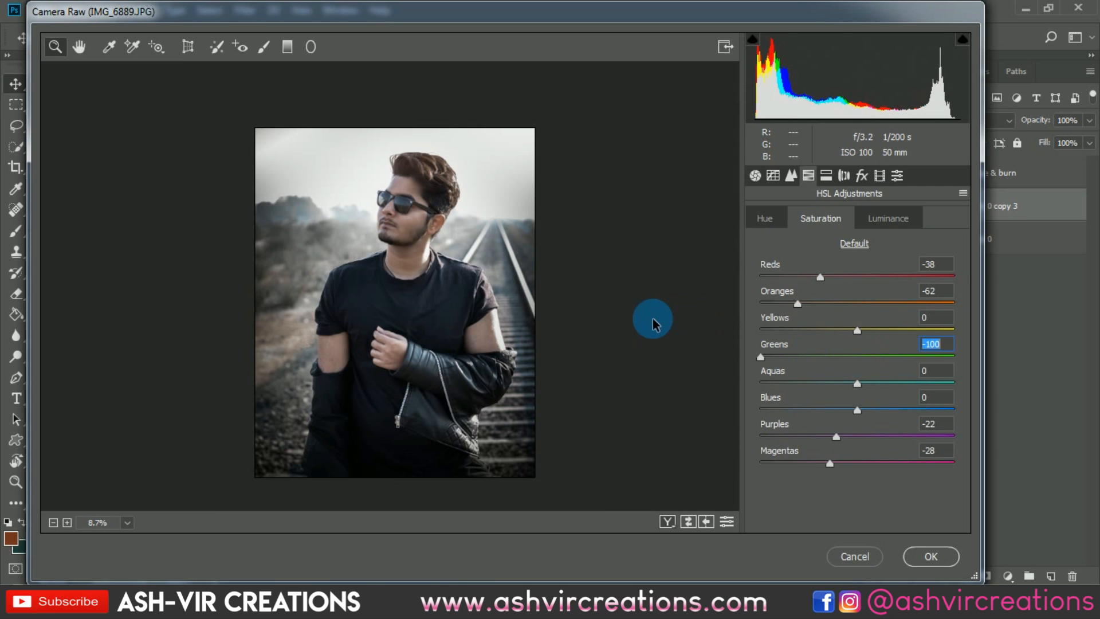
{"action": "left_click_drag", "start_coordinate": [805, 383], "coordinate": [633, 369]}
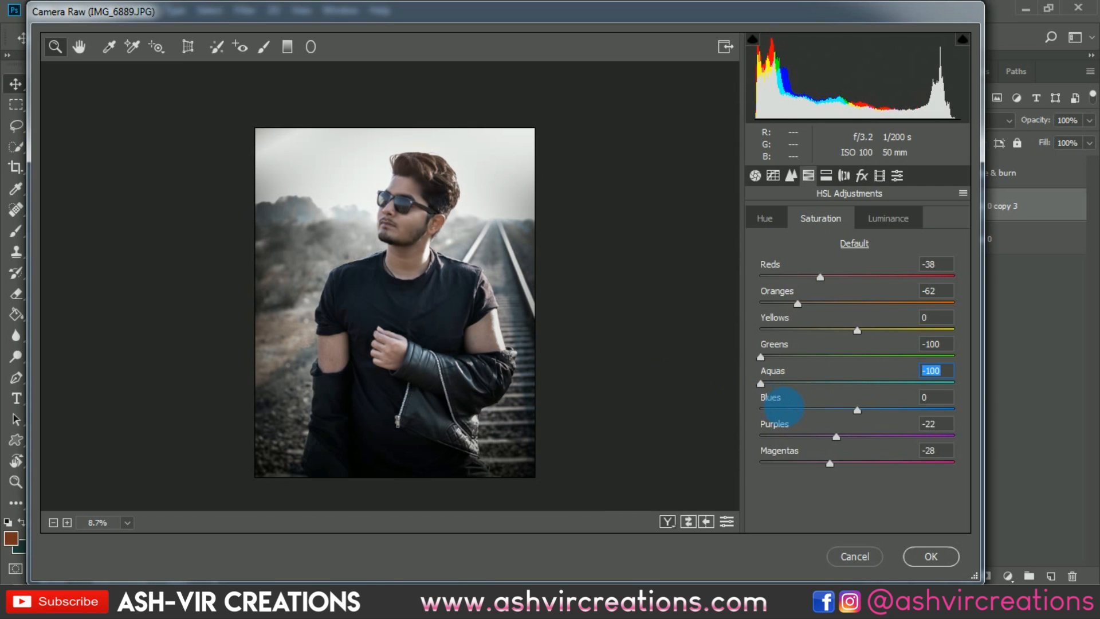
{"action": "left_click_drag", "start_coordinate": [795, 410], "coordinate": [575, 397]}
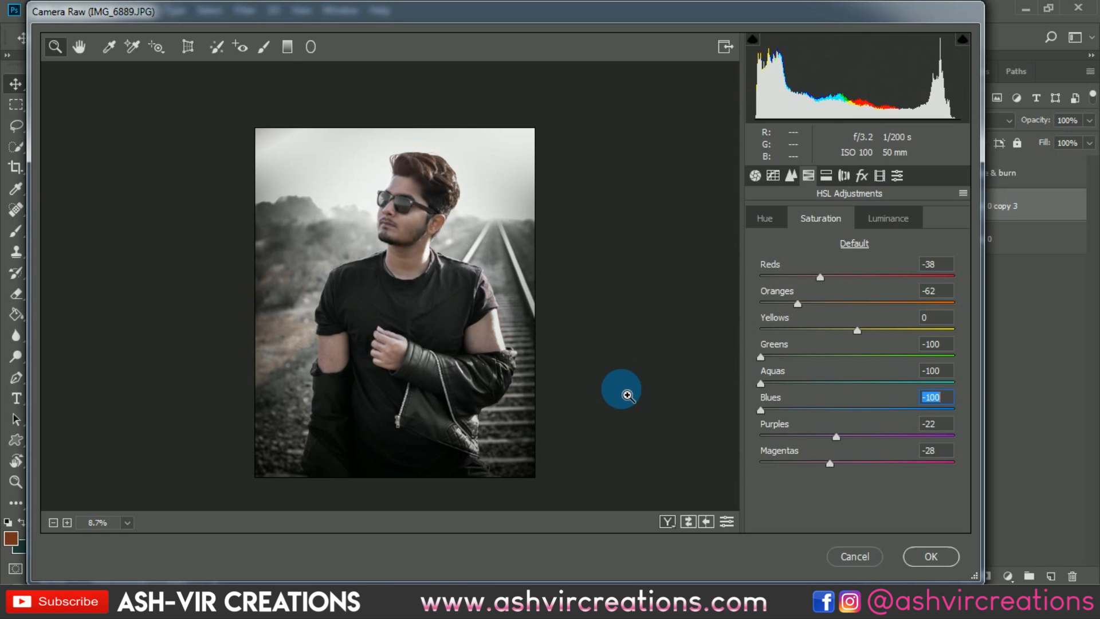
{"action": "left_click", "coordinate": [433, 293]}
{"action": "left_click", "coordinate": [430, 291], "text": "alt"}
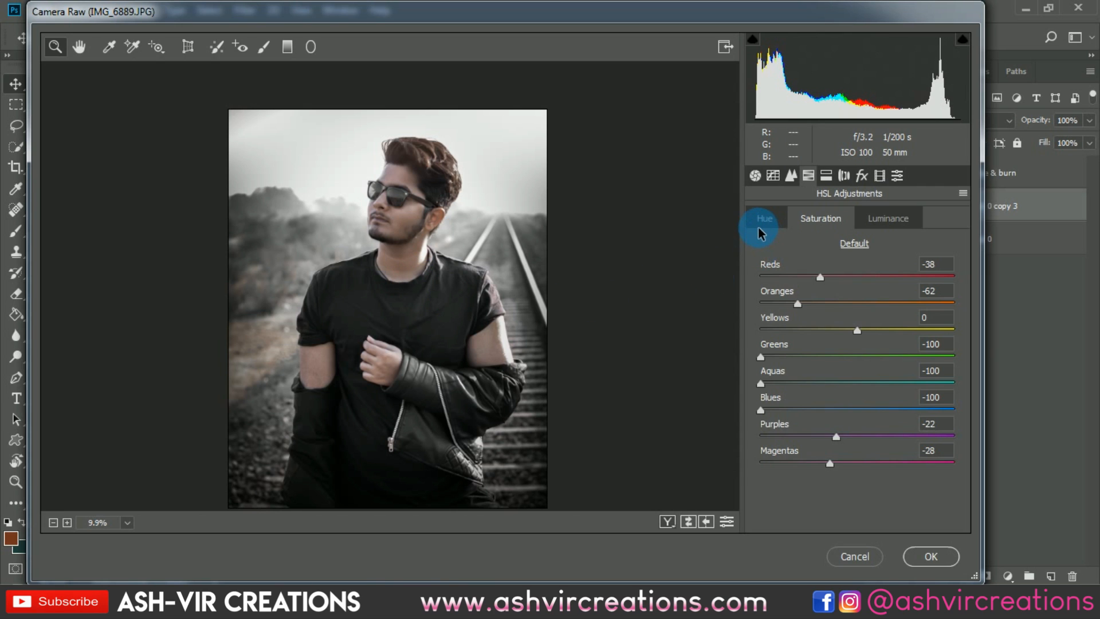
{"action": "left_click", "coordinate": [927, 557]}
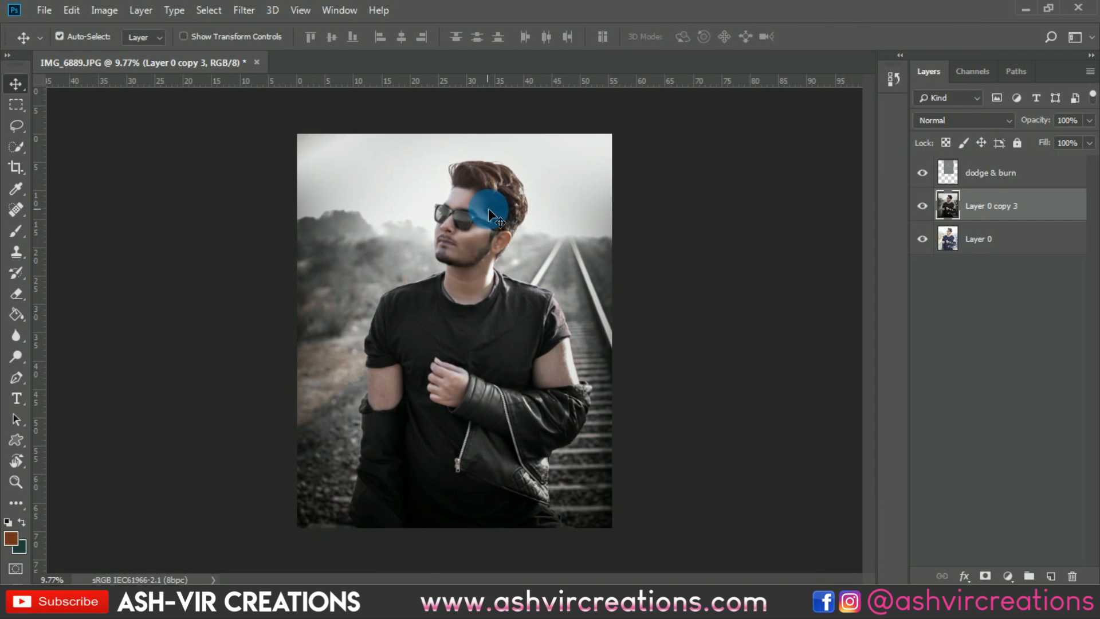
Compare the portrait with and without the dodge & burn layer, then leave that layer hidden with Layer 0 copy 3 selected
{"action": "left_click", "coordinate": [923, 172]}
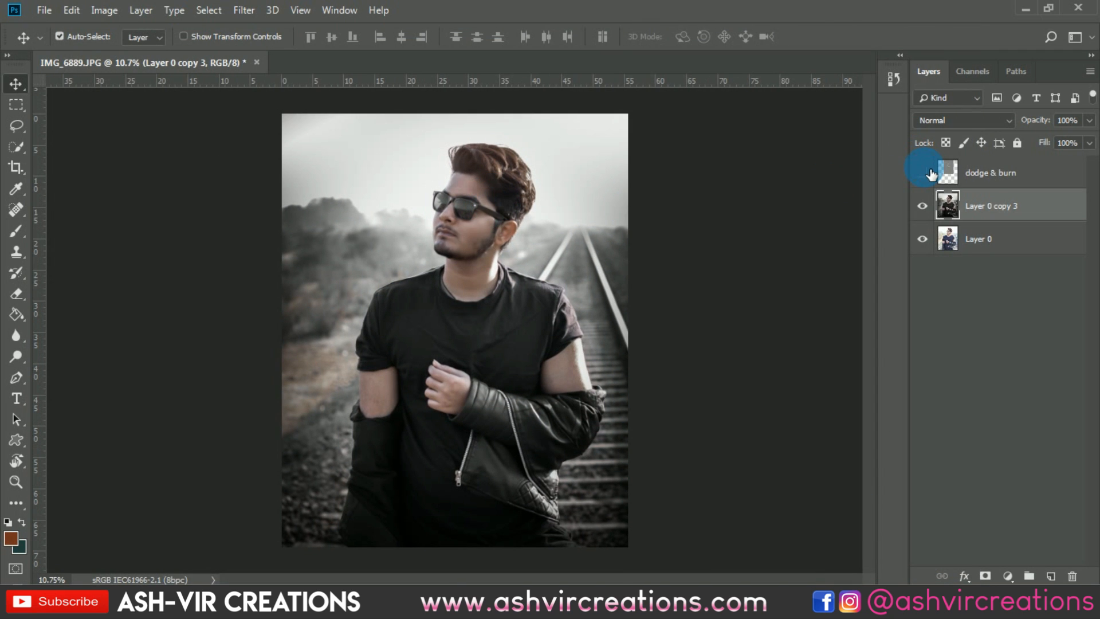
{"action": "left_click", "coordinate": [931, 173]}
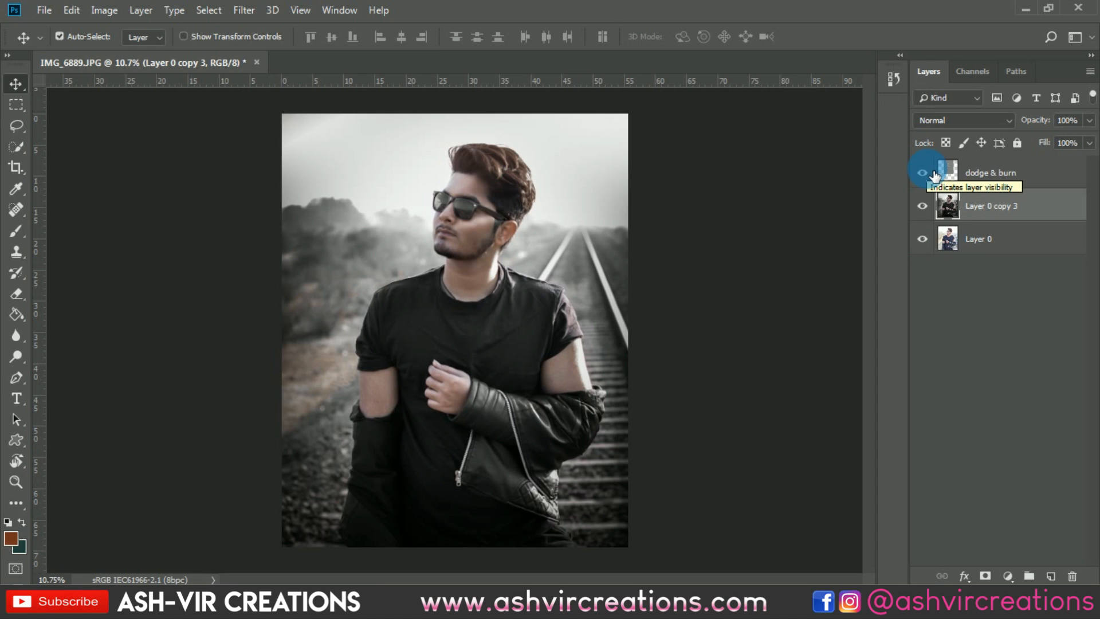
{"action": "scroll", "coordinate": [535, 198], "scroll_direction": "up", "scroll_amount": 1}
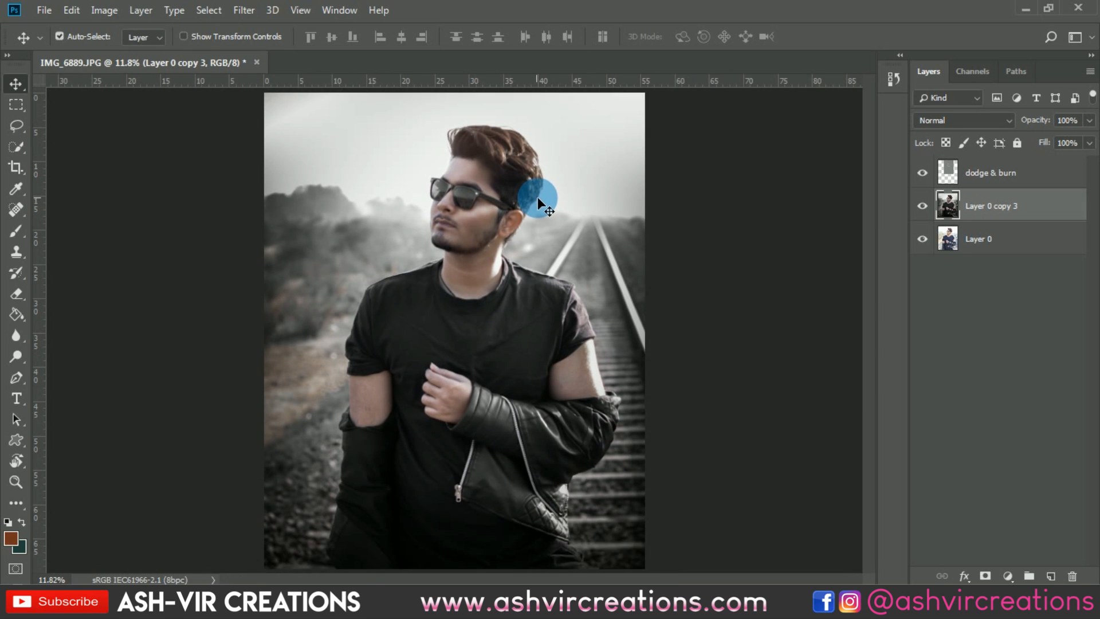
{"action": "scroll", "coordinate": [538, 197], "scroll_direction": "down", "scroll_amount": 1}
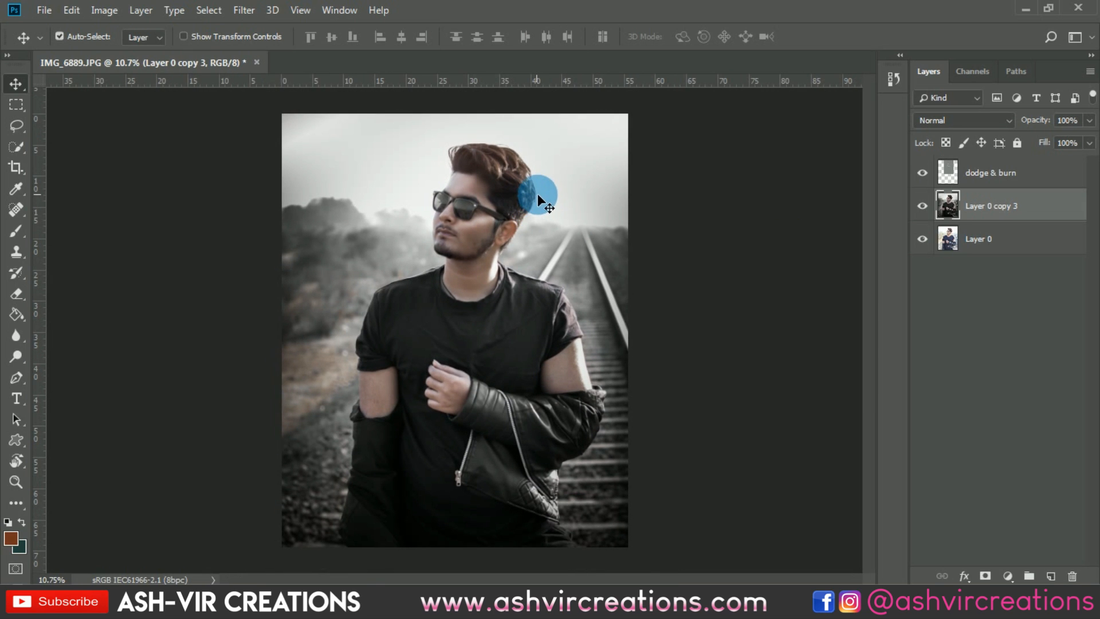
{"action": "left_click", "coordinate": [948, 207]}
{"action": "left_click", "coordinate": [924, 173]}
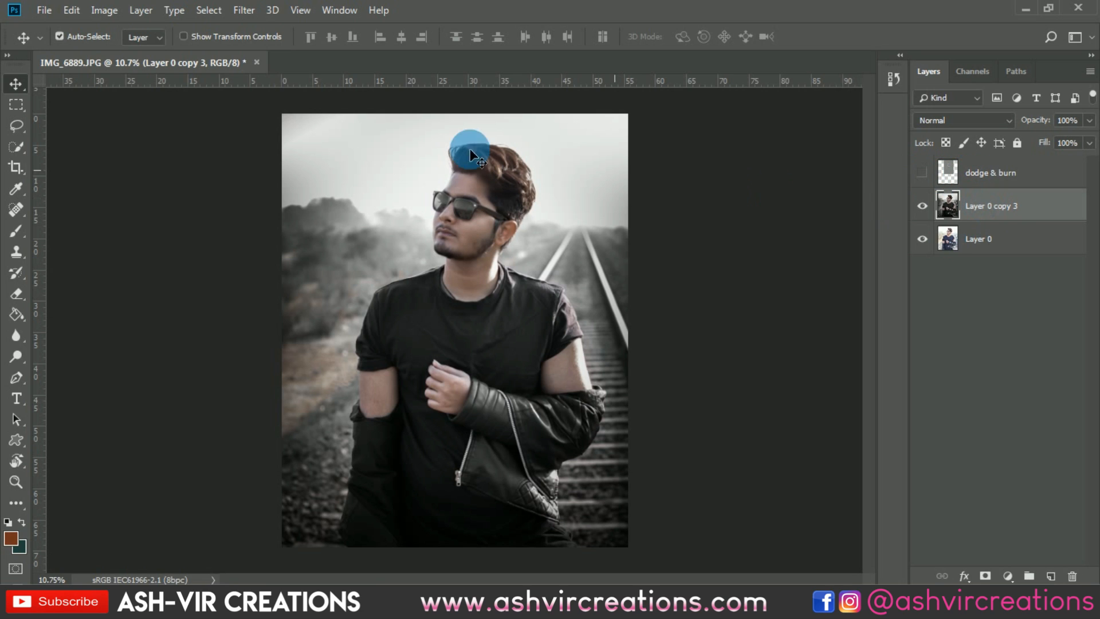
Open the Camera Raw filter on Layer 0 copy 3 and raise Contrast to +53
{"action": "left_click", "coordinate": [252, 16]}
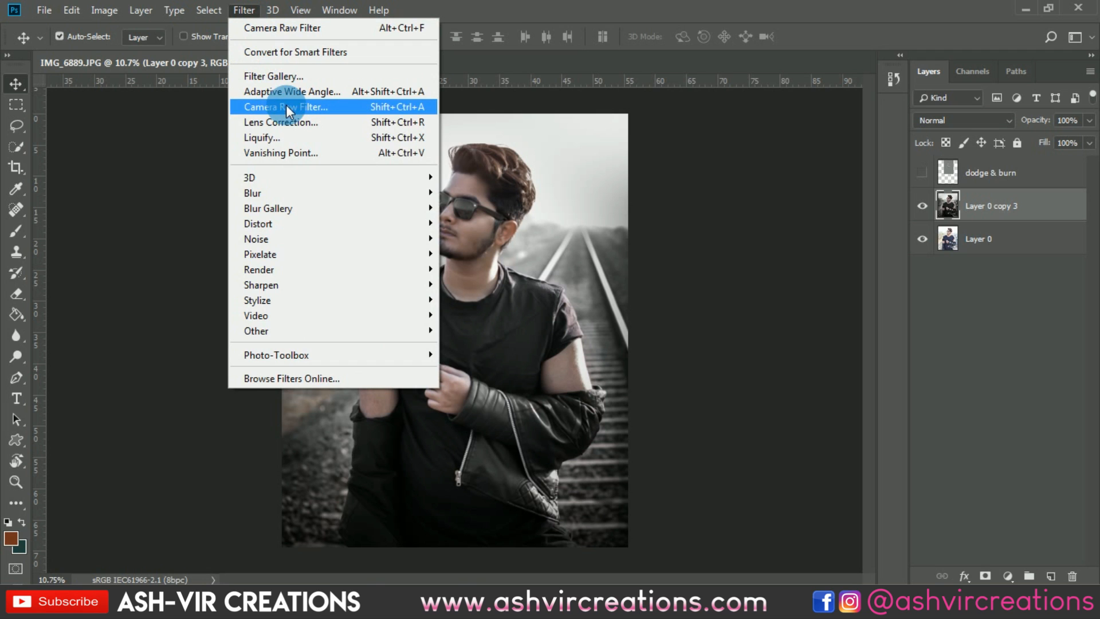
{"action": "left_click", "coordinate": [286, 106]}
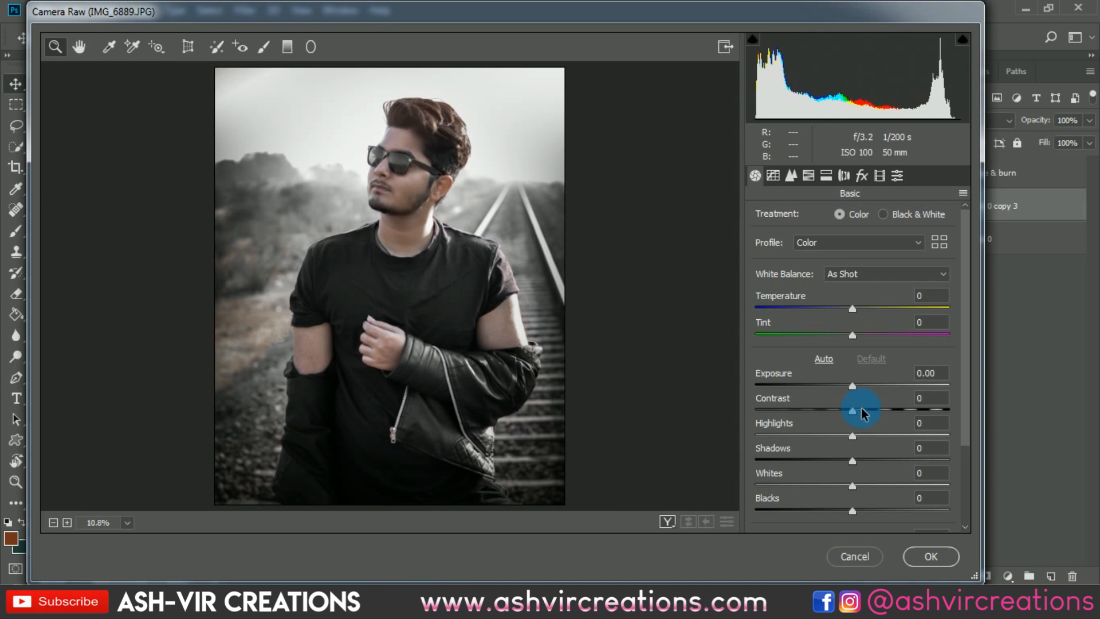
{"action": "left_click_drag", "start_coordinate": [866, 410], "coordinate": [904, 422]}
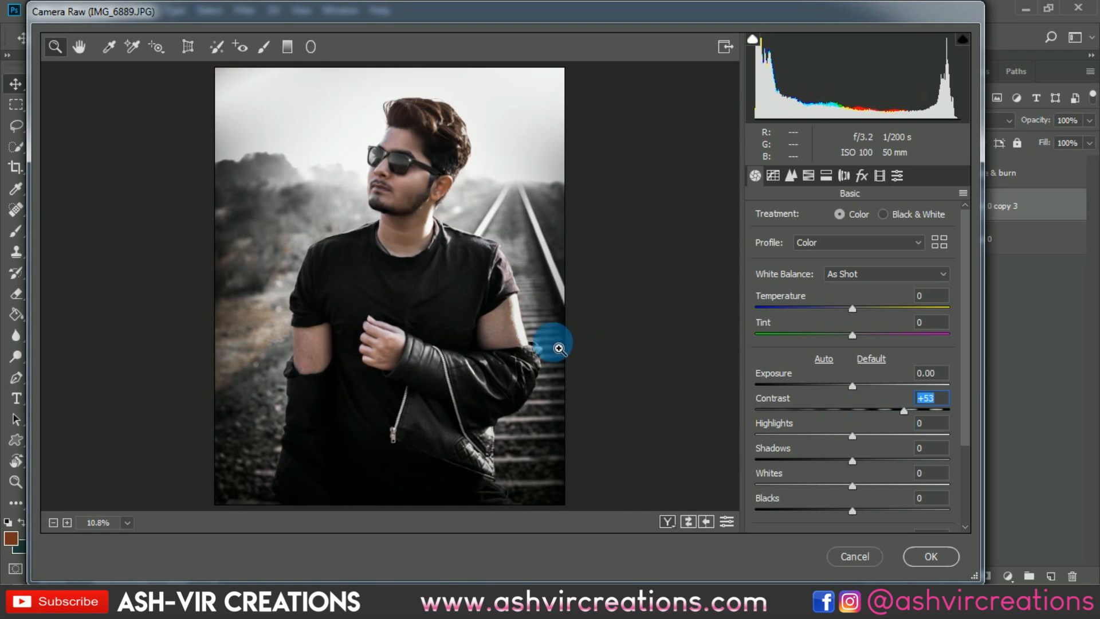
{"action": "left_click", "coordinate": [481, 370], "text": "alt"}
{"action": "left_click", "coordinate": [481, 370]}
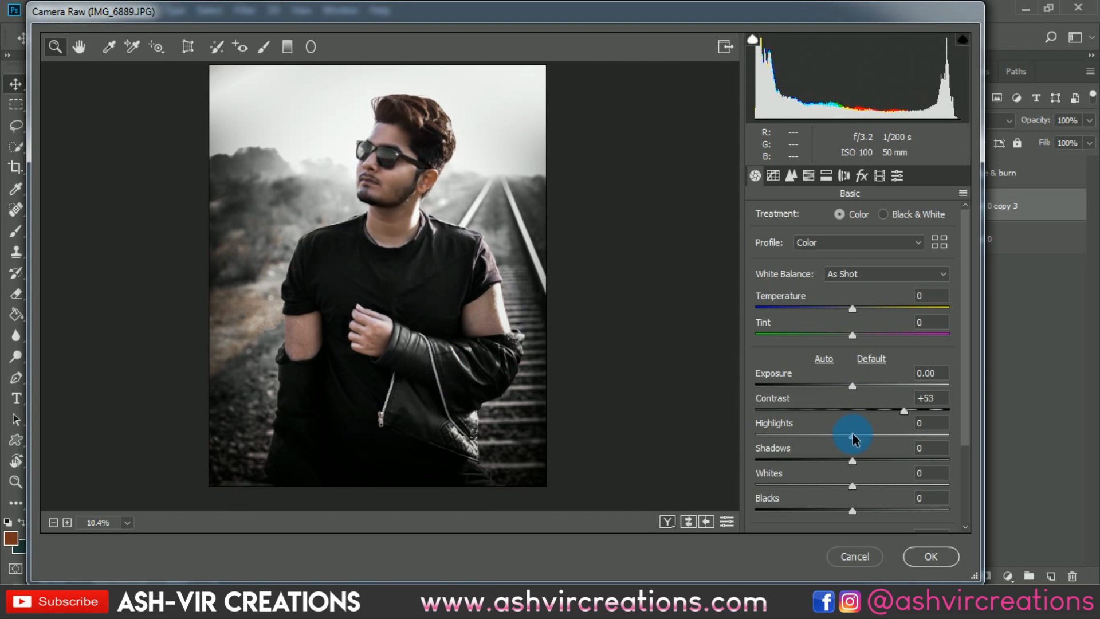
Set Highlights to +12, Shadows to +9 and Whites to +13 in the Basic adjustments, and check the portrait
{"action": "left_click_drag", "start_coordinate": [852, 435], "coordinate": [874, 480]}
{"action": "left_click", "coordinate": [853, 460]}
{"action": "left_click", "coordinate": [853, 486]}
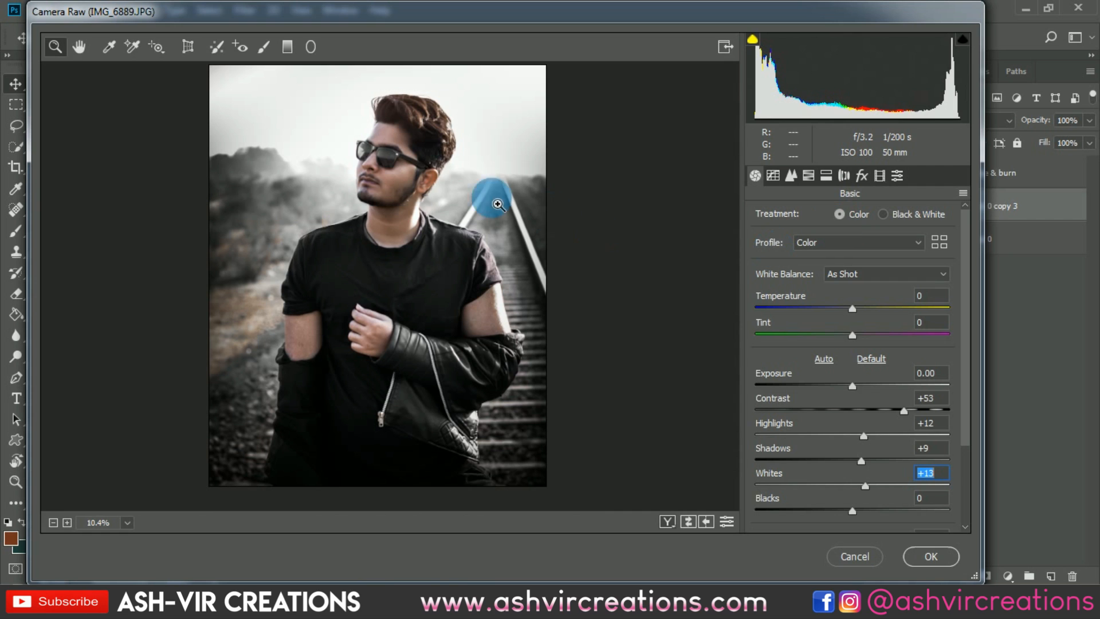
{"action": "left_click_drag", "start_coordinate": [410, 184], "coordinate": [369, 103]}
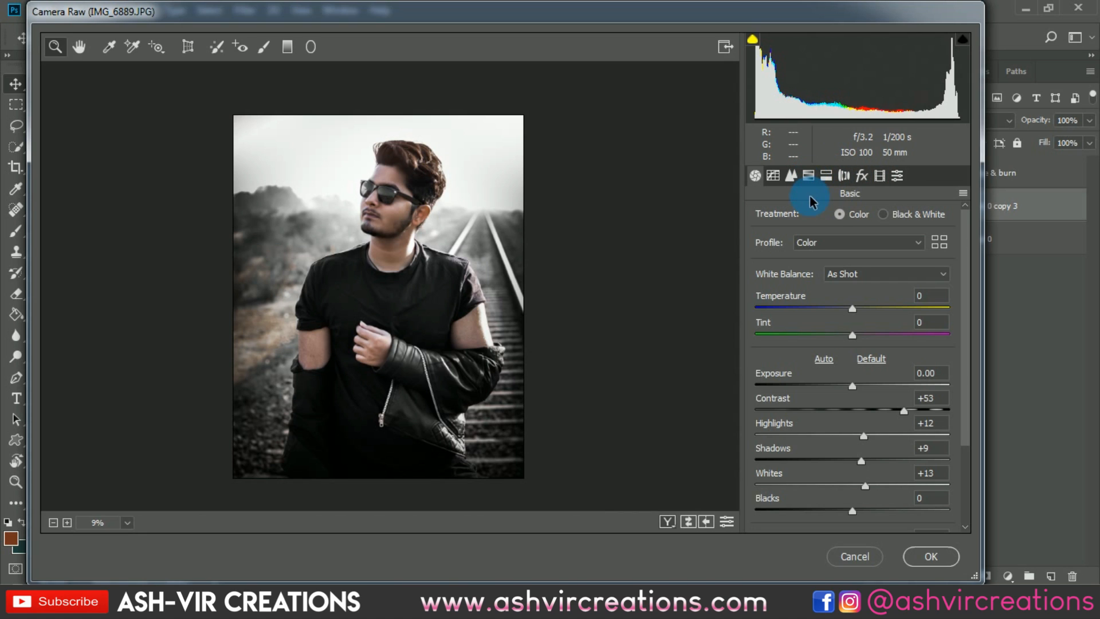
Calibrate the Blue Primary to hue -16 and saturation +18, and apply the Camera Raw filter
{"action": "left_click", "coordinate": [862, 175]}
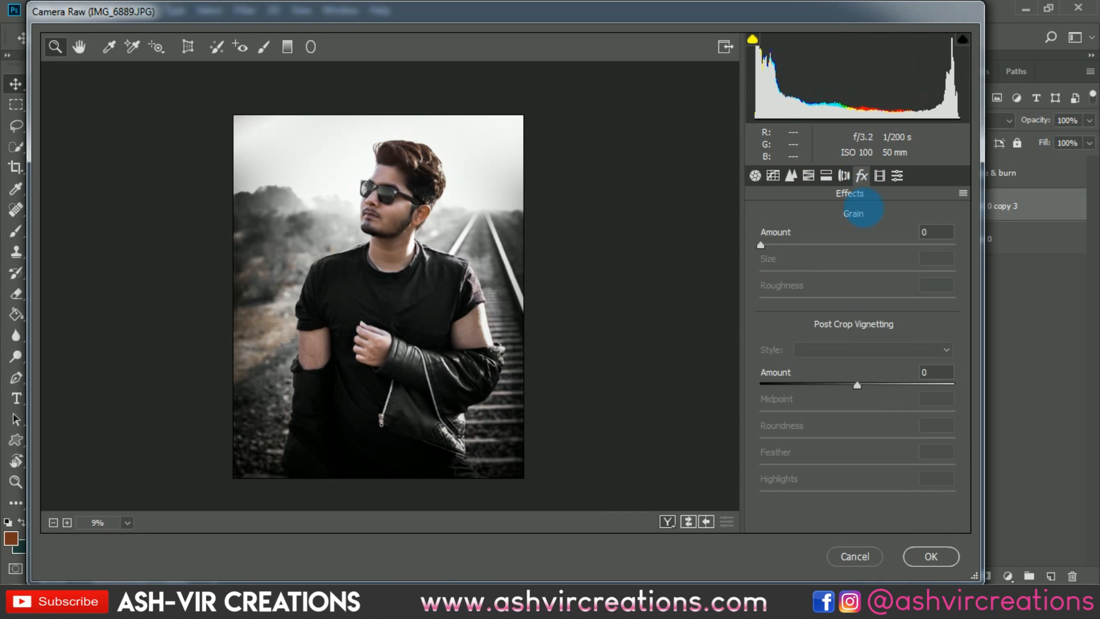
{"action": "left_click", "coordinate": [880, 175]}
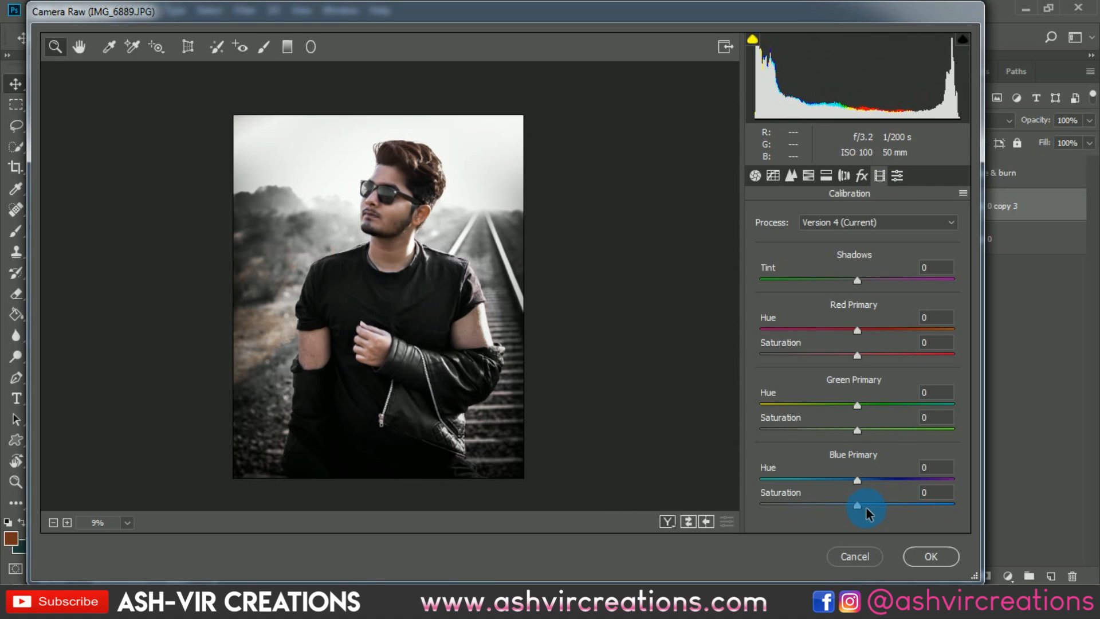
{"action": "left_click_drag", "start_coordinate": [860, 505], "coordinate": [830, 480]}
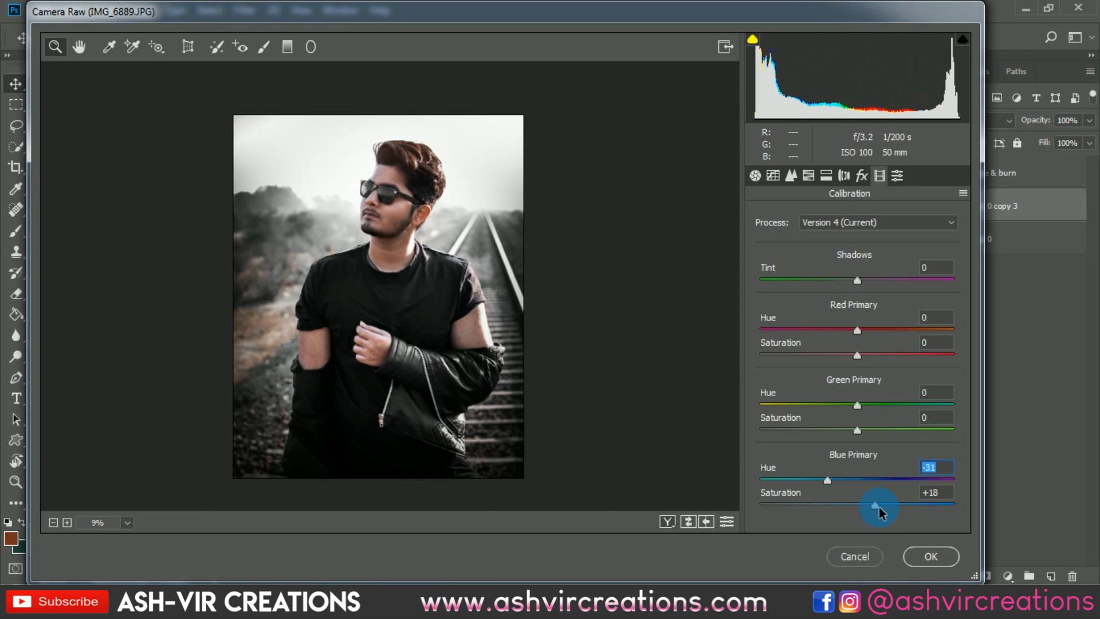
{"action": "mouse_move", "coordinate": [829, 480]}
{"action": "left_mouse_down"}
{"action": "mouse_move", "coordinate": [848, 482]}
{"action": "mouse_move", "coordinate": [838, 481]}
{"action": "left_mouse_up"}
{"action": "left_click", "coordinate": [389, 263]}
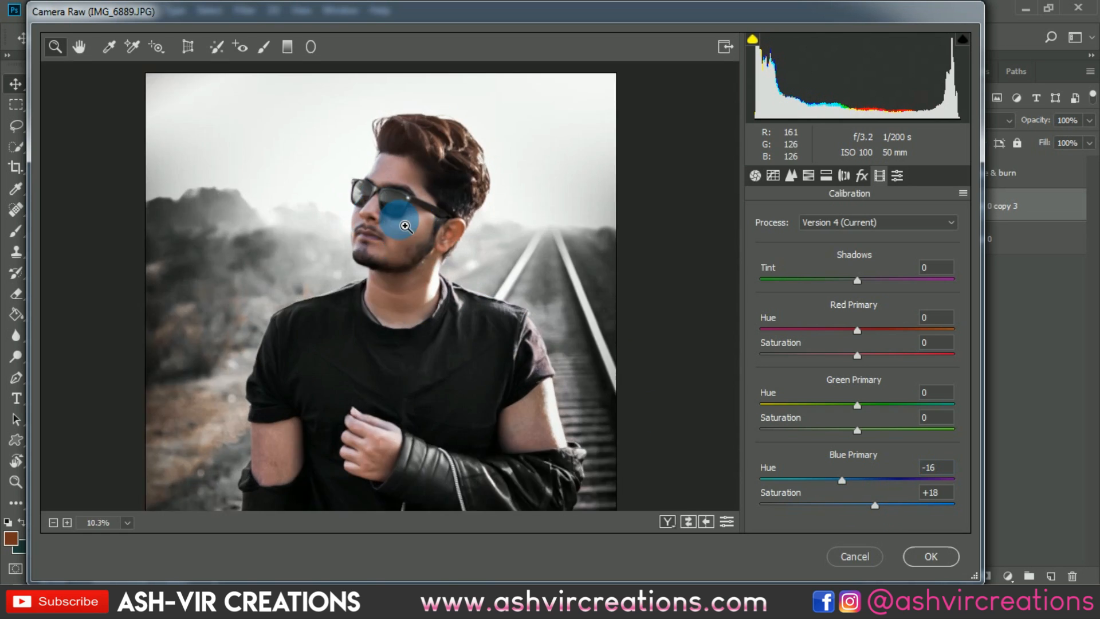
{"action": "left_click", "coordinate": [930, 556]}
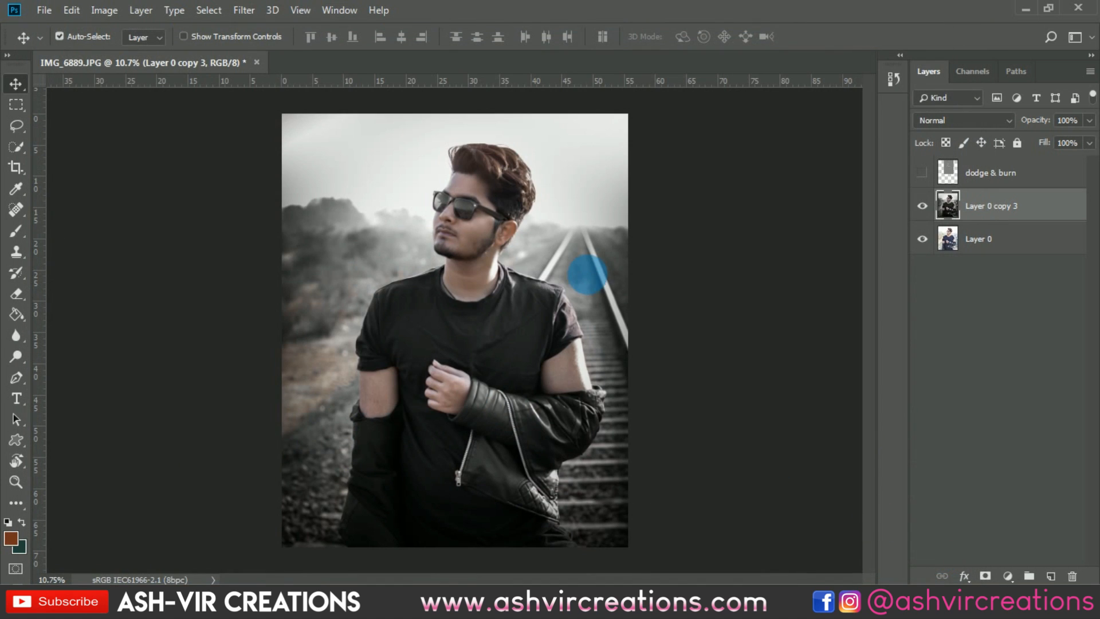
{"action": "left_click", "coordinate": [241, 10]}
{"action": "left_click", "coordinate": [271, 104]}
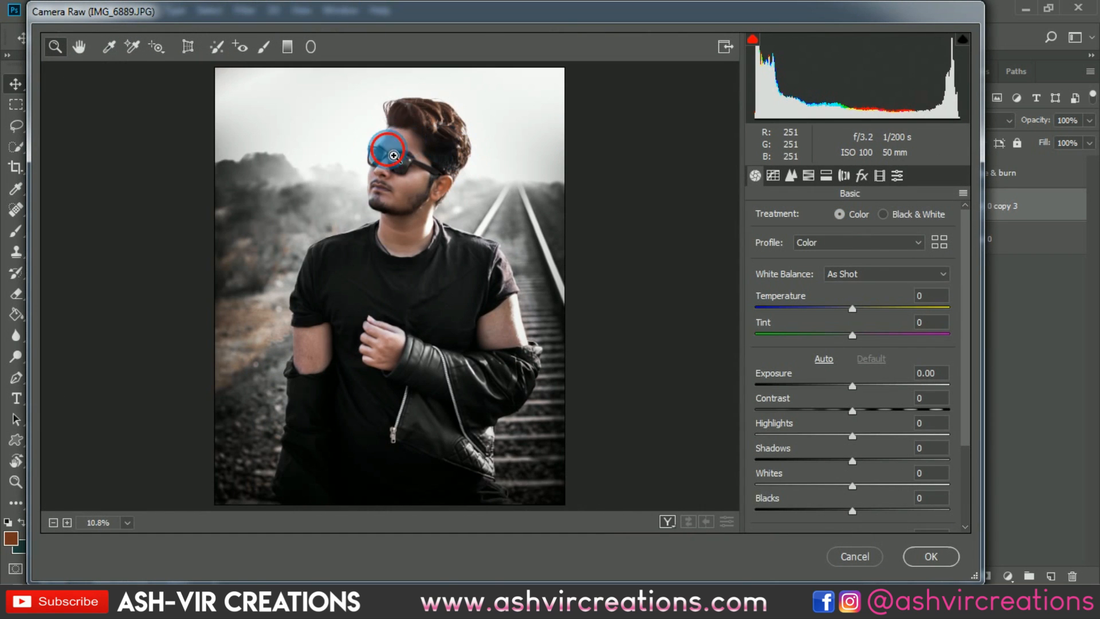
{"action": "left_click", "coordinate": [394, 155]}
{"action": "left_click", "coordinate": [808, 175]}
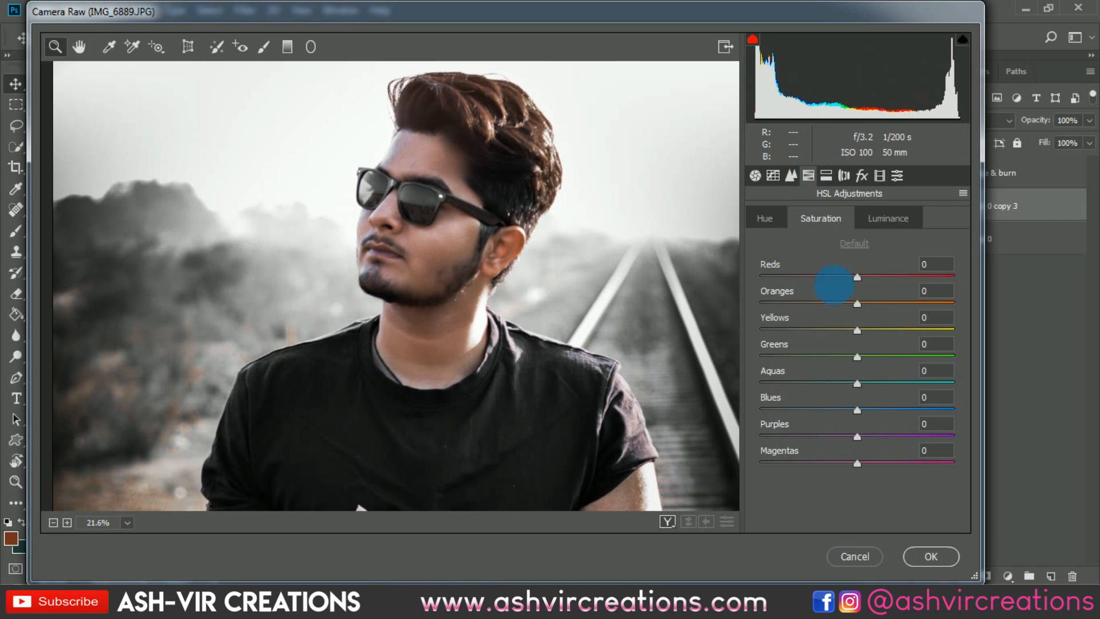
{"action": "left_click", "coordinate": [875, 558]}
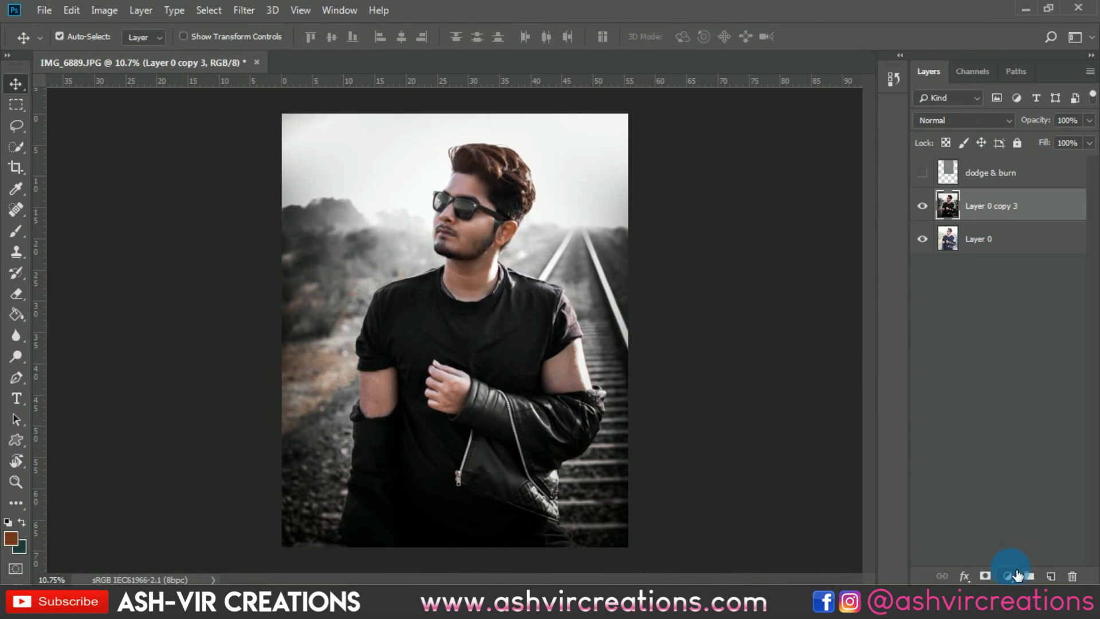
Add a Hue/Saturation adjustment layer above Layer 0 copy 3 and target the Reds range by sampling the skin on the forehead
{"action": "left_click", "coordinate": [1008, 576]}
{"action": "left_click", "coordinate": [1011, 414]}
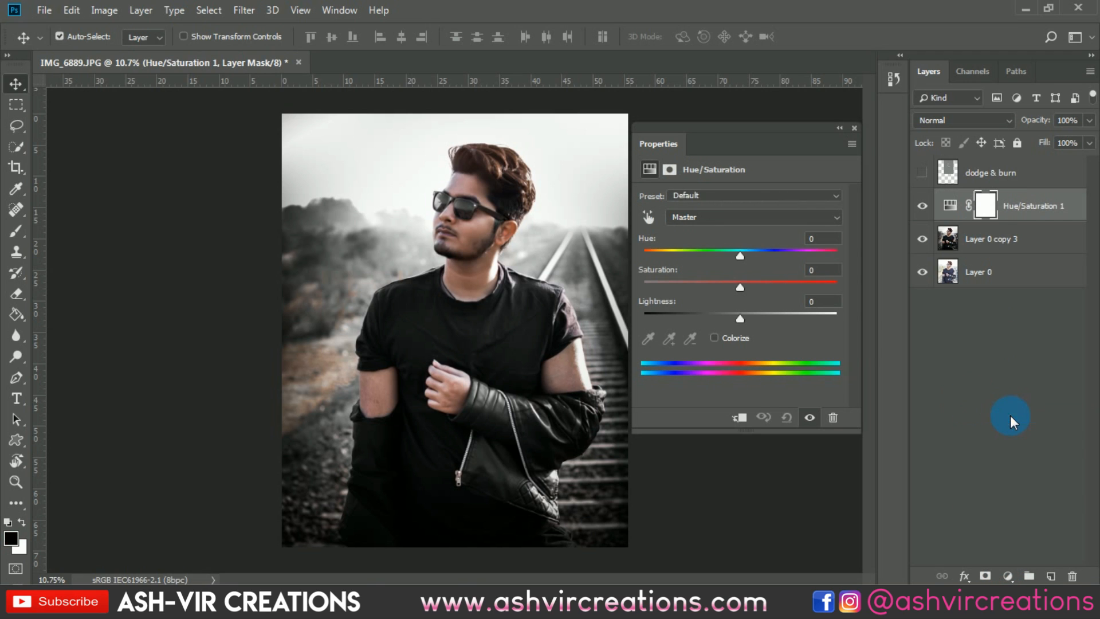
{"action": "left_click", "coordinate": [692, 226]}
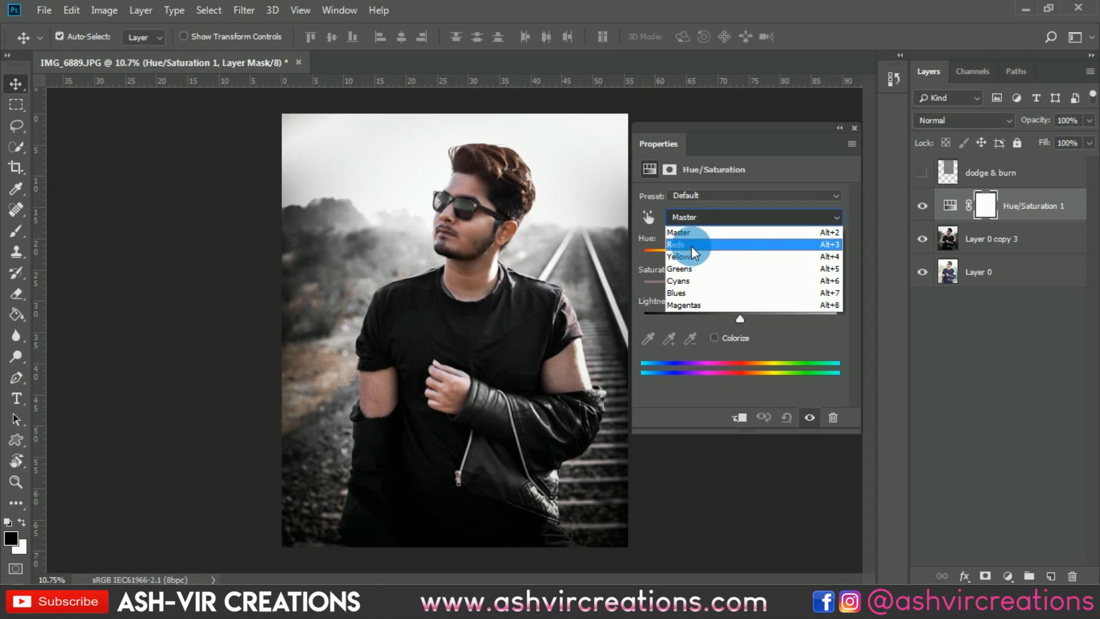
{"action": "left_click", "coordinate": [645, 213]}
{"action": "left_click", "coordinate": [651, 216]}
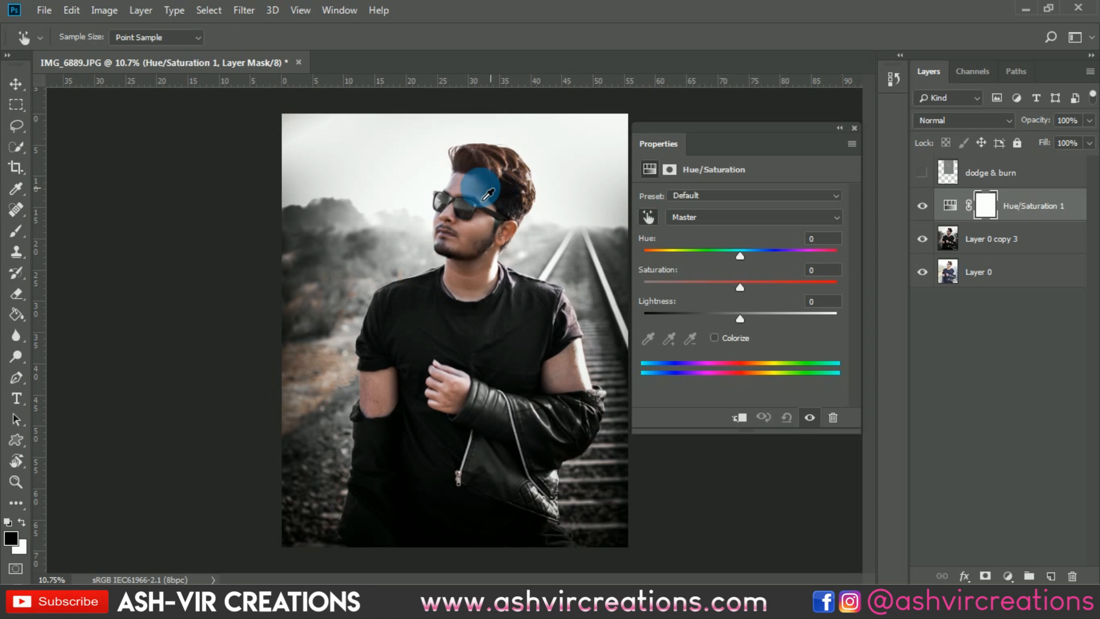
{"action": "left_click", "coordinate": [467, 183]}
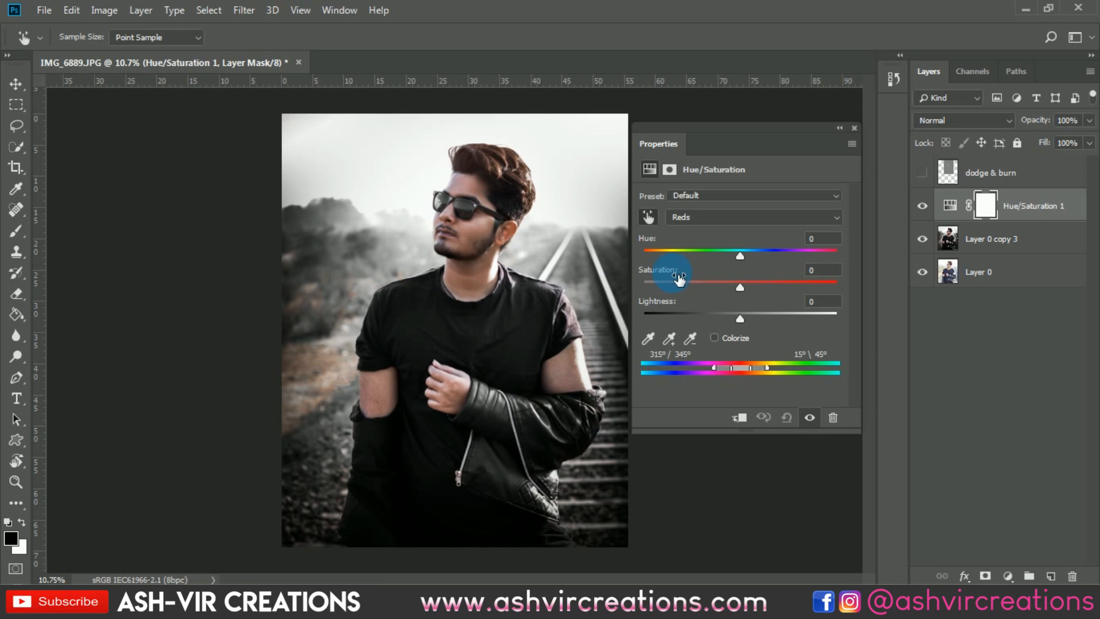
Set the Reds saturation to -12 and the Reds lightness to -9 in the Hue/Saturation adjustment
{"action": "mouse_move", "coordinate": [726, 285]}
{"action": "left_mouse_down"}
{"action": "mouse_move", "coordinate": [699, 282]}
{"action": "mouse_move", "coordinate": [728, 285]}
{"action": "mouse_move", "coordinate": [714, 282]}
{"action": "left_mouse_up"}
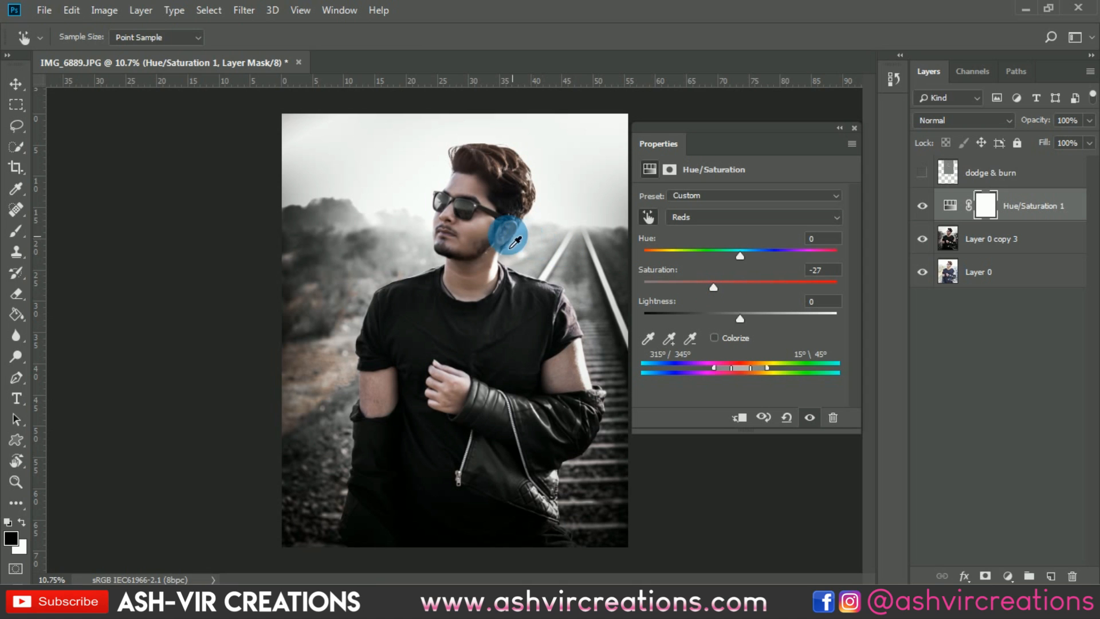
{"action": "left_click", "coordinate": [738, 304]}
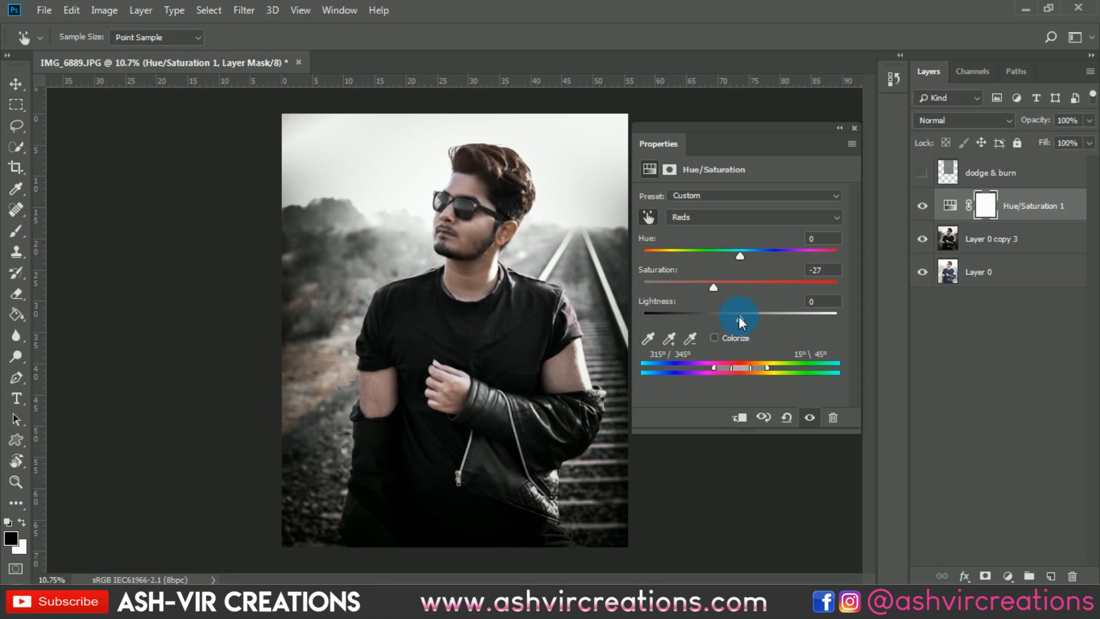
{"action": "left_click_drag", "start_coordinate": [738, 315], "coordinate": [732, 287]}
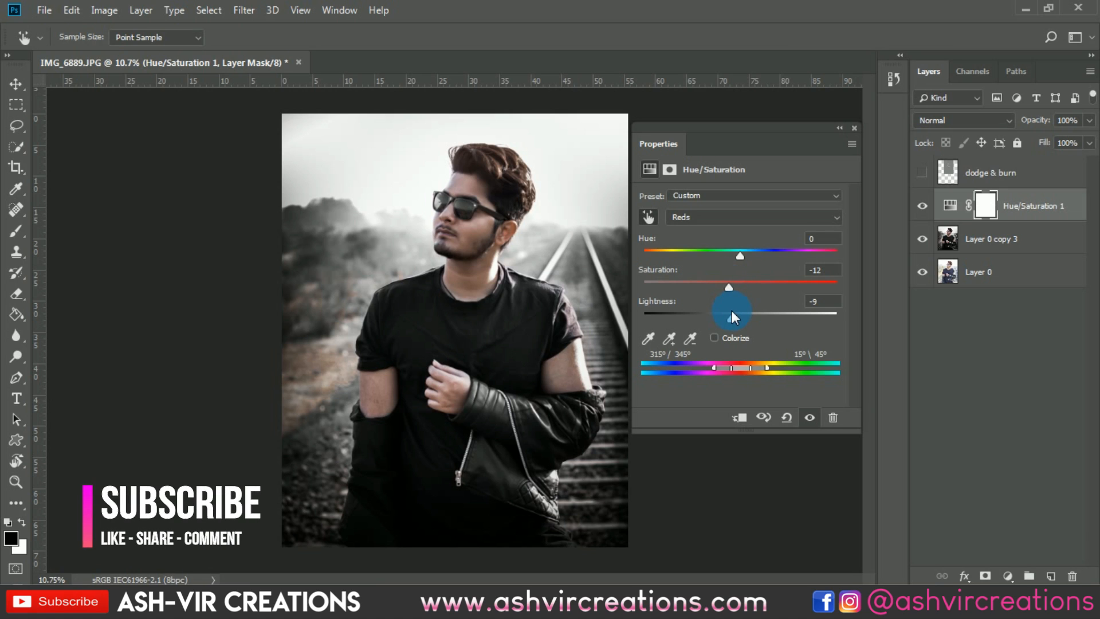
Try a Reds hue of -8 and set it back to 0
{"action": "mouse_move", "coordinate": [740, 254]}
{"action": "left_mouse_down"}
{"action": "mouse_move", "coordinate": [729, 253]}
{"action": "mouse_move", "coordinate": [766, 250]}
{"action": "mouse_move", "coordinate": [708, 248]}
{"action": "mouse_move", "coordinate": [733, 250]}
{"action": "left_mouse_up"}
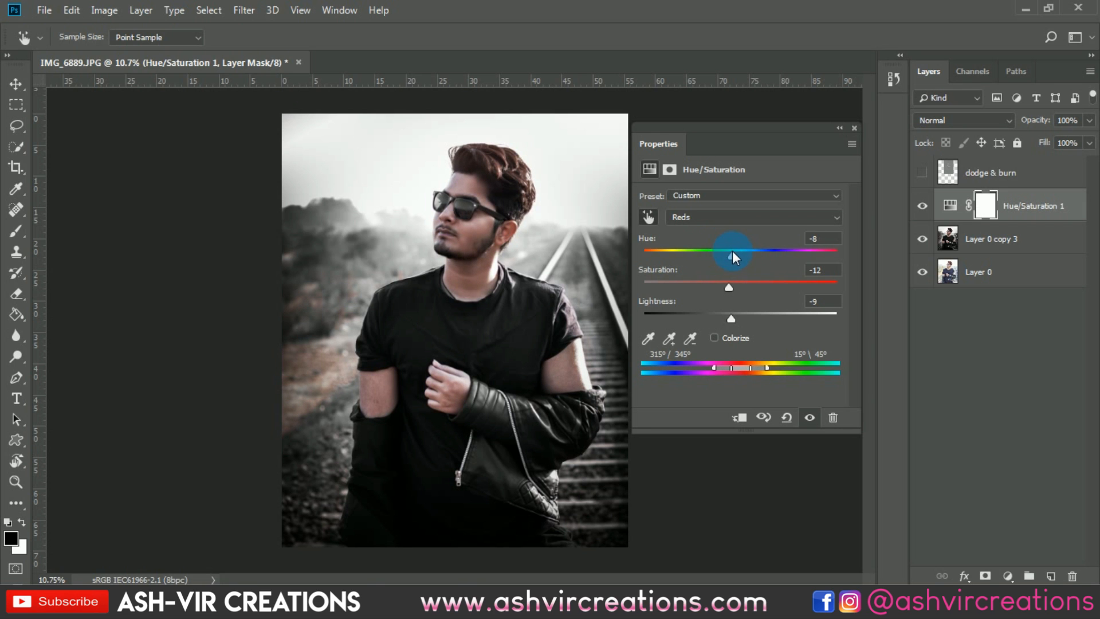
{"action": "left_click", "coordinate": [814, 239]}
{"action": "type", "text": "0"}
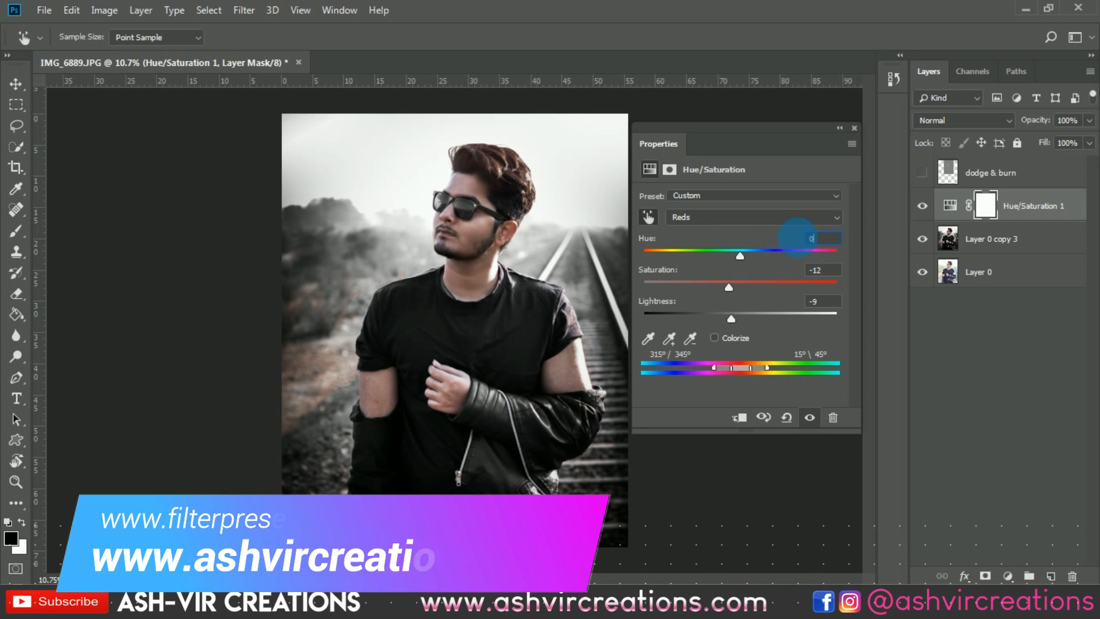
Check the skin up close, shift the Reds hue to +2 and close the Hue/Saturation settings
{"action": "key", "text": "ctrl+plus"}
{"action": "key", "text": "ctrl+plus"}
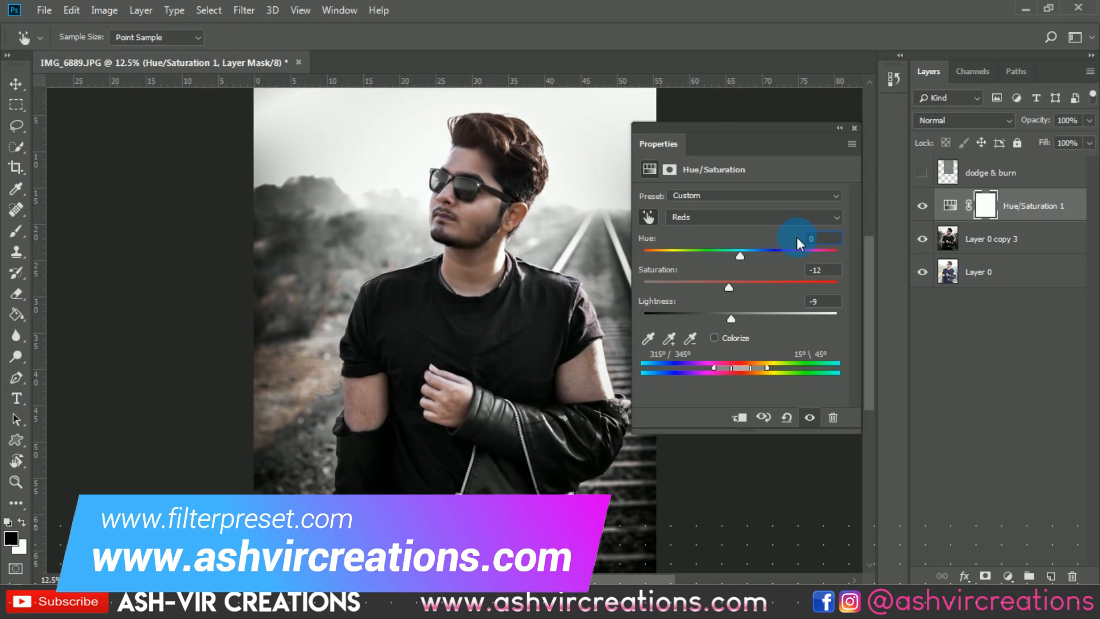
{"action": "left_click_drag", "start_coordinate": [500, 239], "coordinate": [507, 293]}
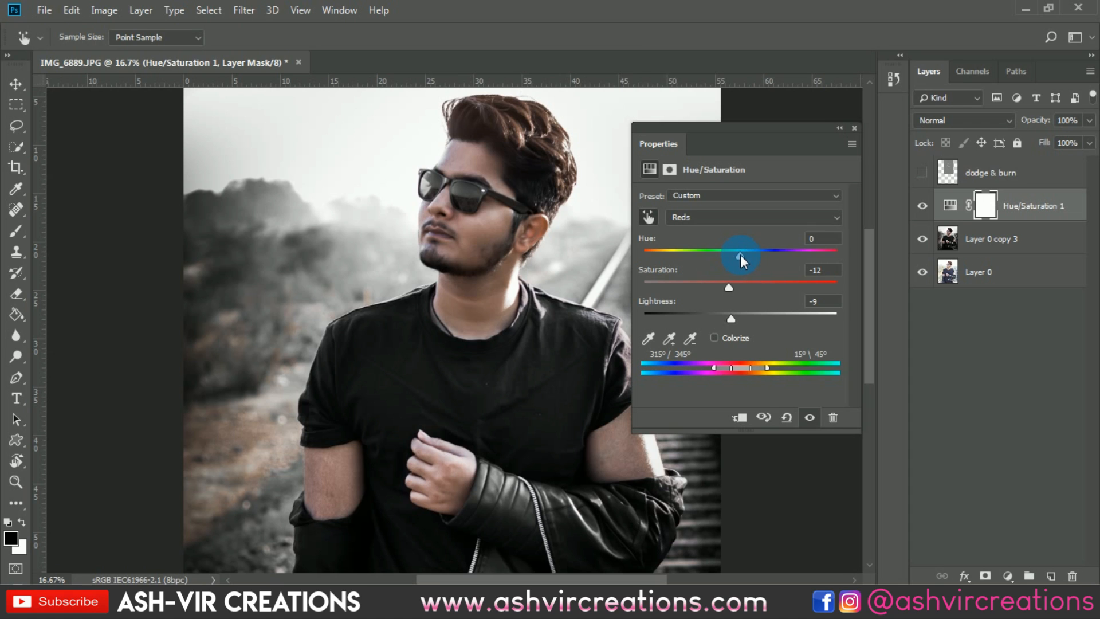
{"action": "left_click_drag", "start_coordinate": [740, 255], "coordinate": [741, 261]}
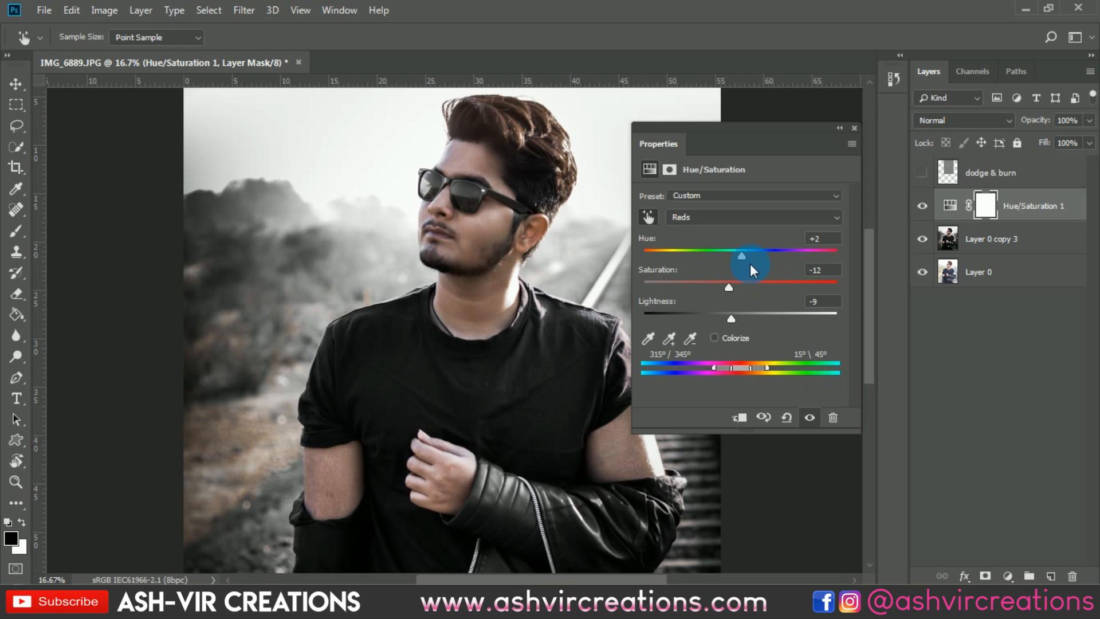
{"action": "key", "text": "ctrl+minus"}
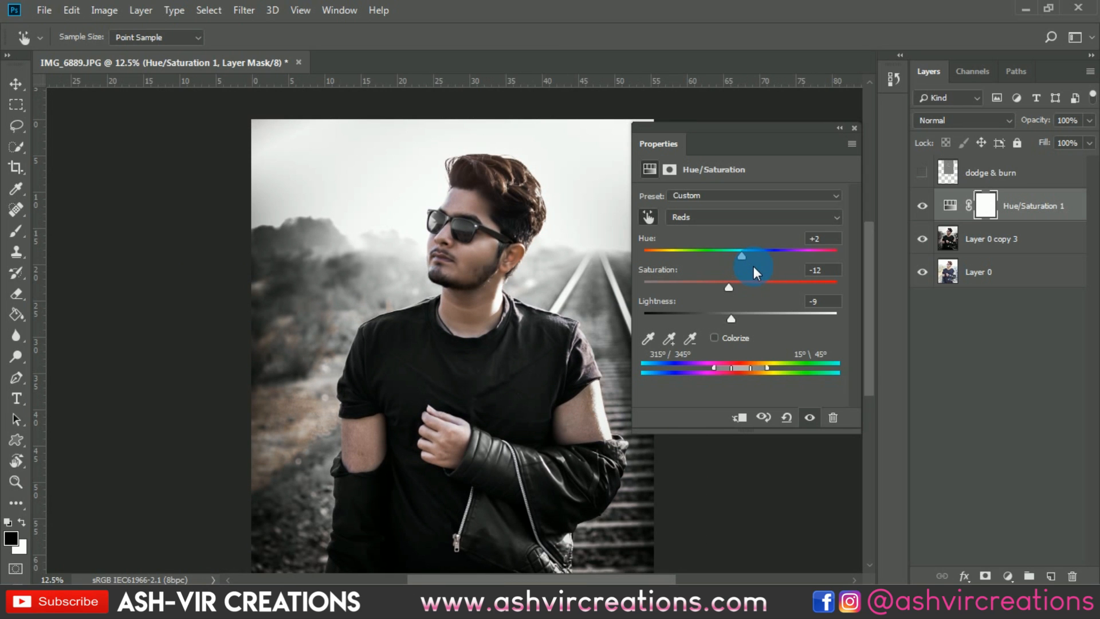
{"action": "left_click", "coordinate": [854, 127]}
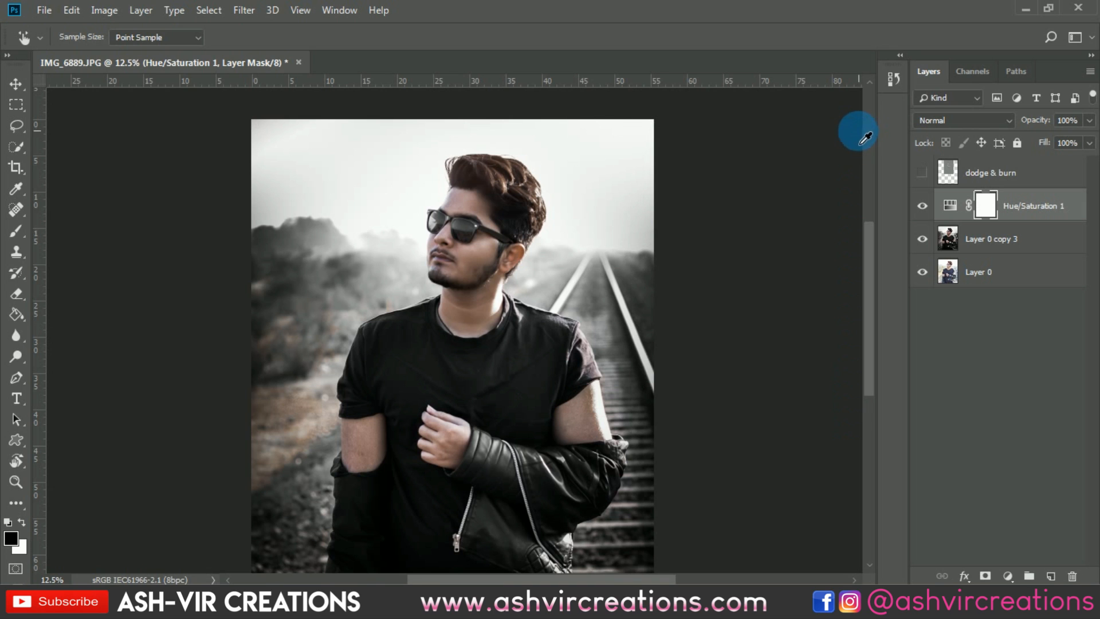
Compare the image with and without the Hue/Saturation 1 adjustment and with and without the dodge & burn layer
{"action": "scroll", "coordinate": [491, 184], "scroll_direction": "up", "scroll_amount": 1}
{"action": "key", "text": "v"}
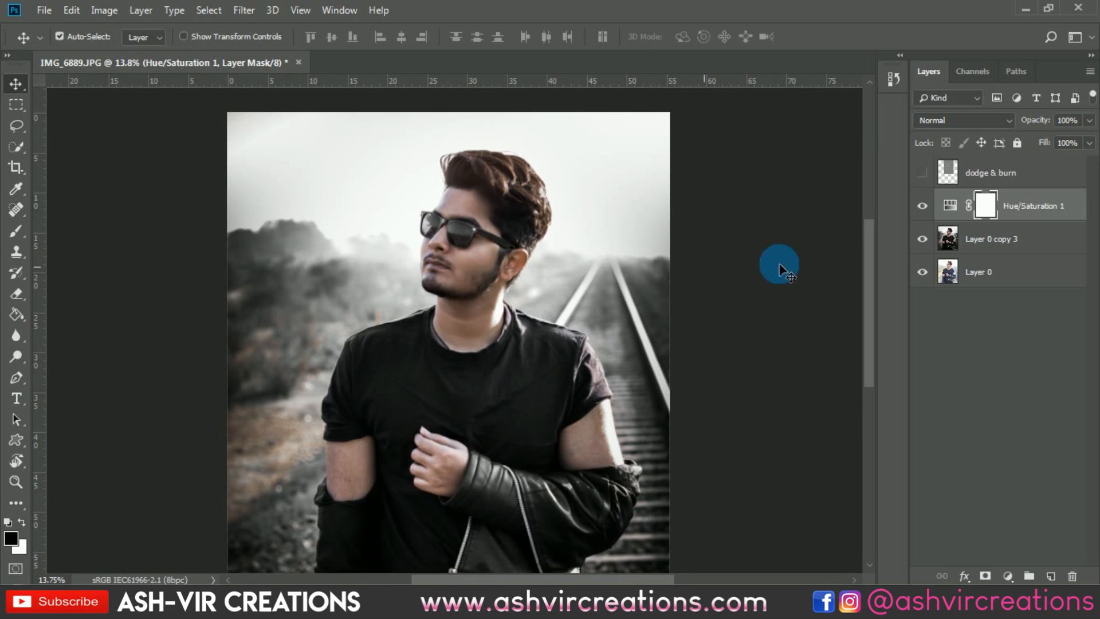
{"action": "left_click", "coordinate": [924, 206]}
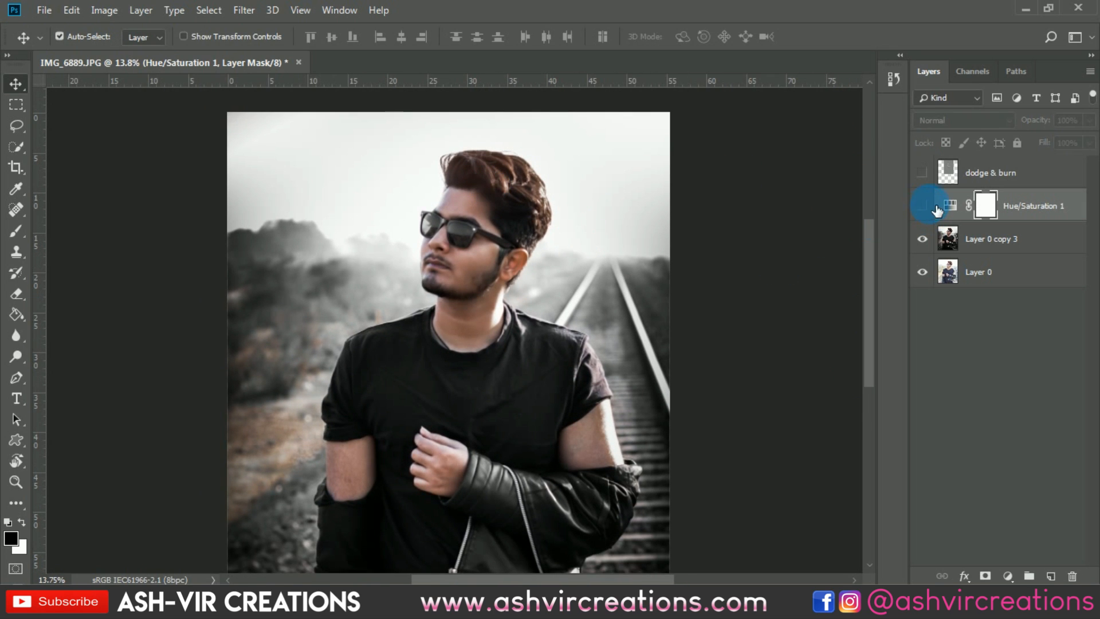
{"action": "left_click", "coordinate": [923, 206]}
{"action": "left_click", "coordinate": [924, 207]}
{"action": "left_click", "coordinate": [924, 206]}
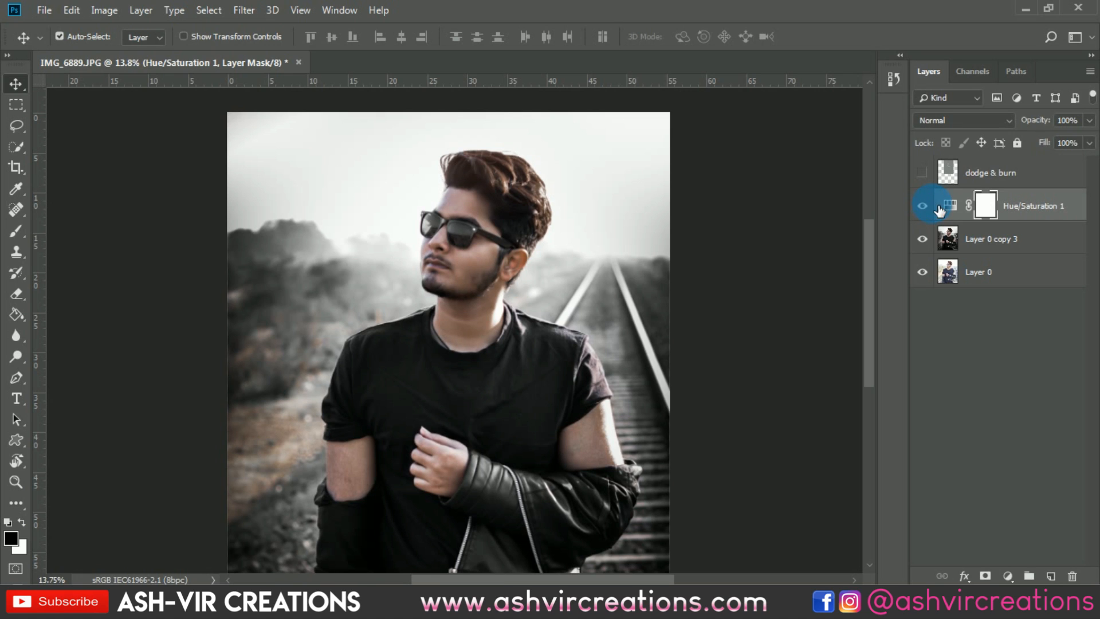
{"action": "left_click", "coordinate": [924, 171]}
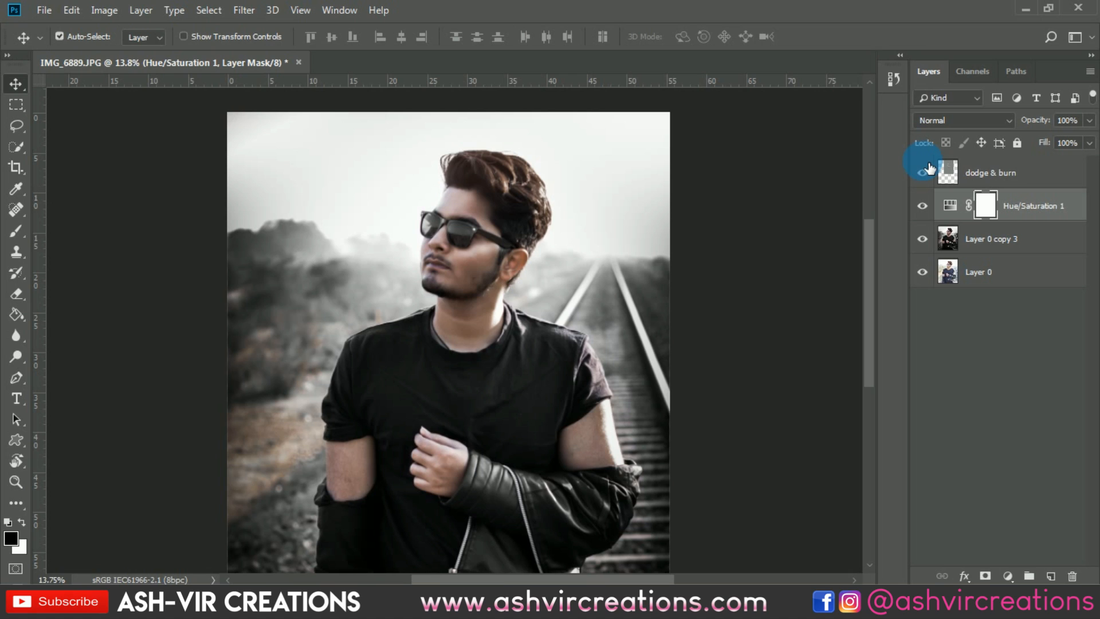
{"action": "left_click", "coordinate": [924, 172]}
{"action": "left_click", "coordinate": [923, 171]}
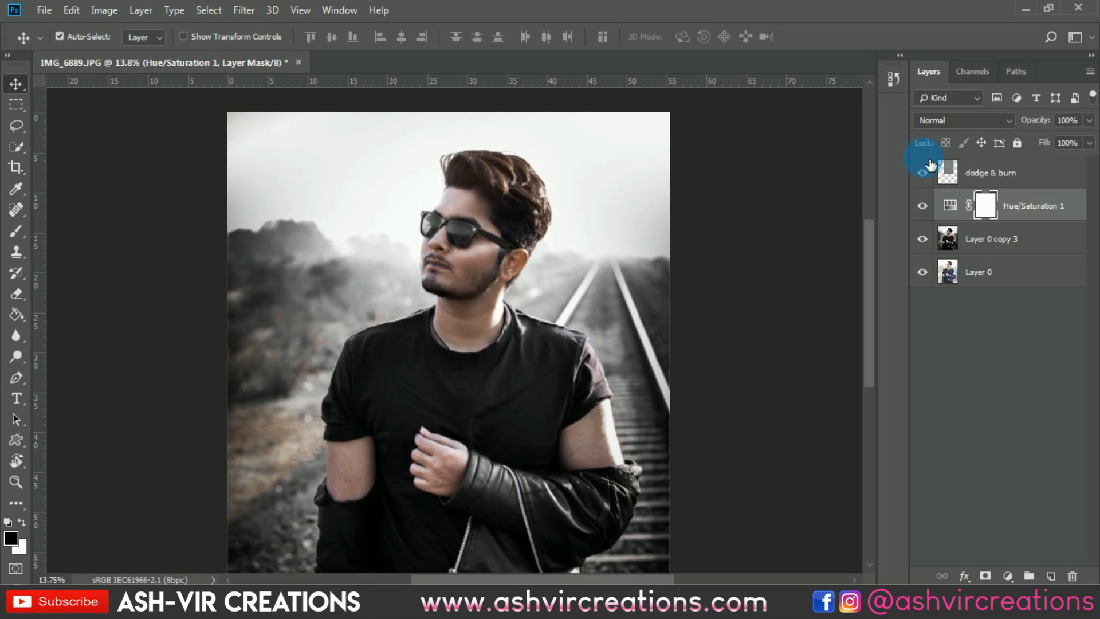
Hide the dodge & burn layer and merge the Hue/Saturation 1 adjustment with Layer 0 copy 3
{"action": "left_click", "coordinate": [1006, 244]}
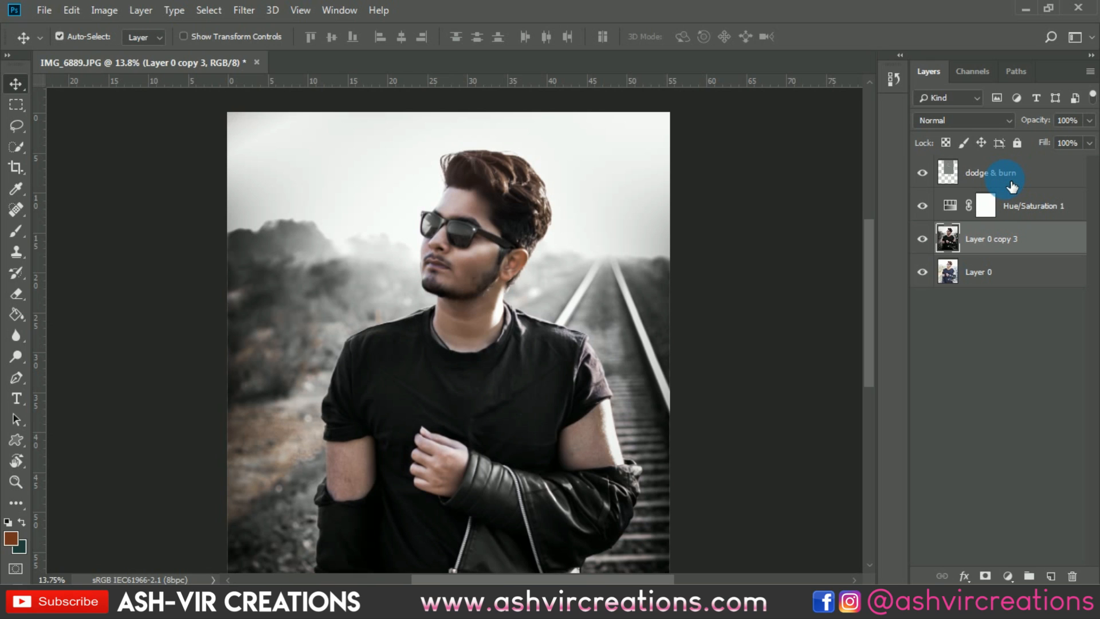
{"action": "left_click", "coordinate": [923, 173]}
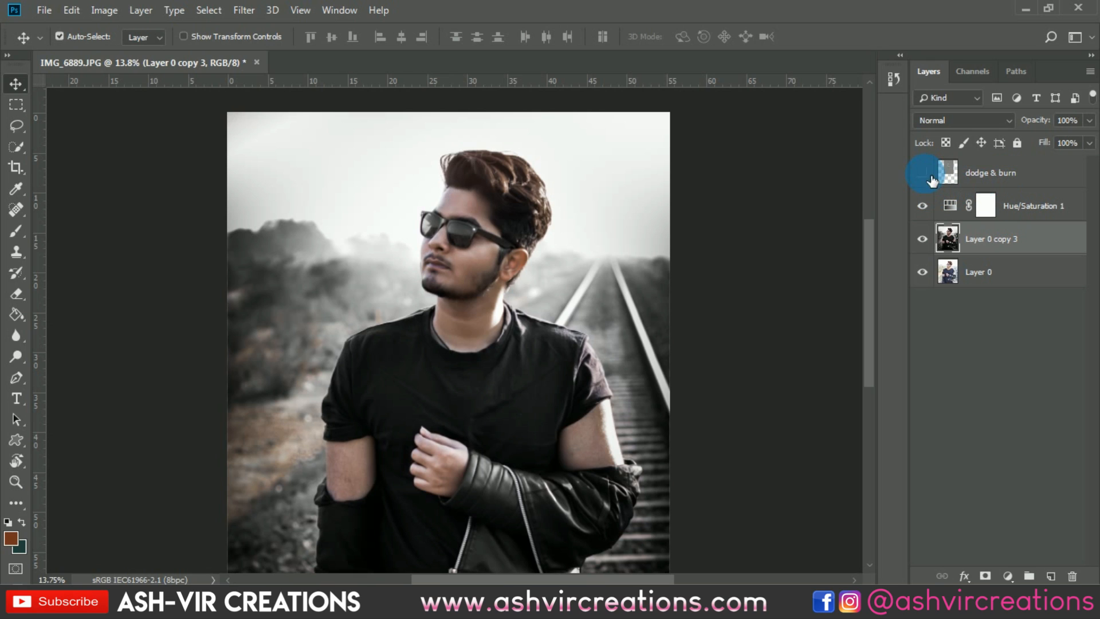
{"action": "left_click", "coordinate": [1048, 213]}
{"action": "right_click", "coordinate": [1042, 206]}
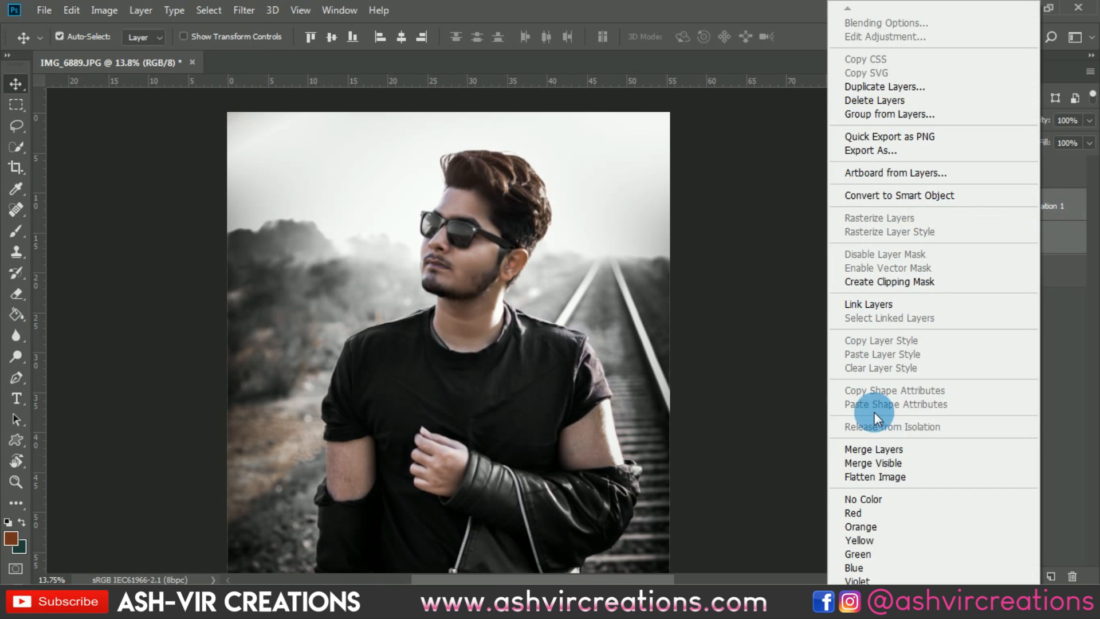
{"action": "left_click", "coordinate": [877, 447]}
Remove the remaining blemishes on the forehead of the merged layer with the Spot Healing Brush at size 20
{"action": "scroll", "coordinate": [446, 207], "scroll_direction": "up", "scroll_amount": 5}
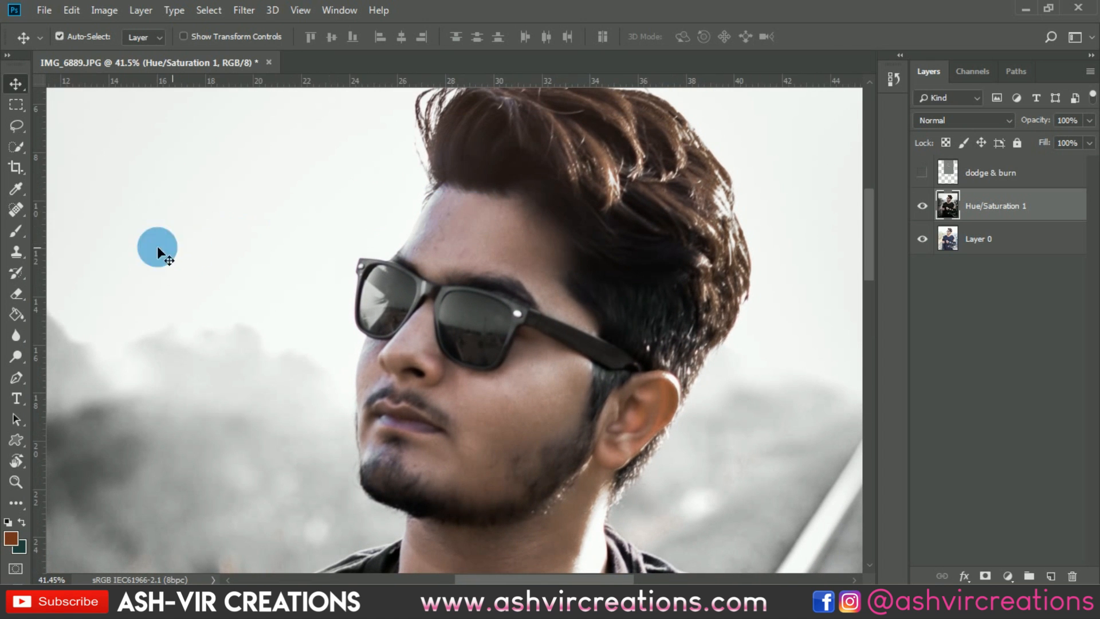
{"action": "left_click", "coordinate": [16, 210]}
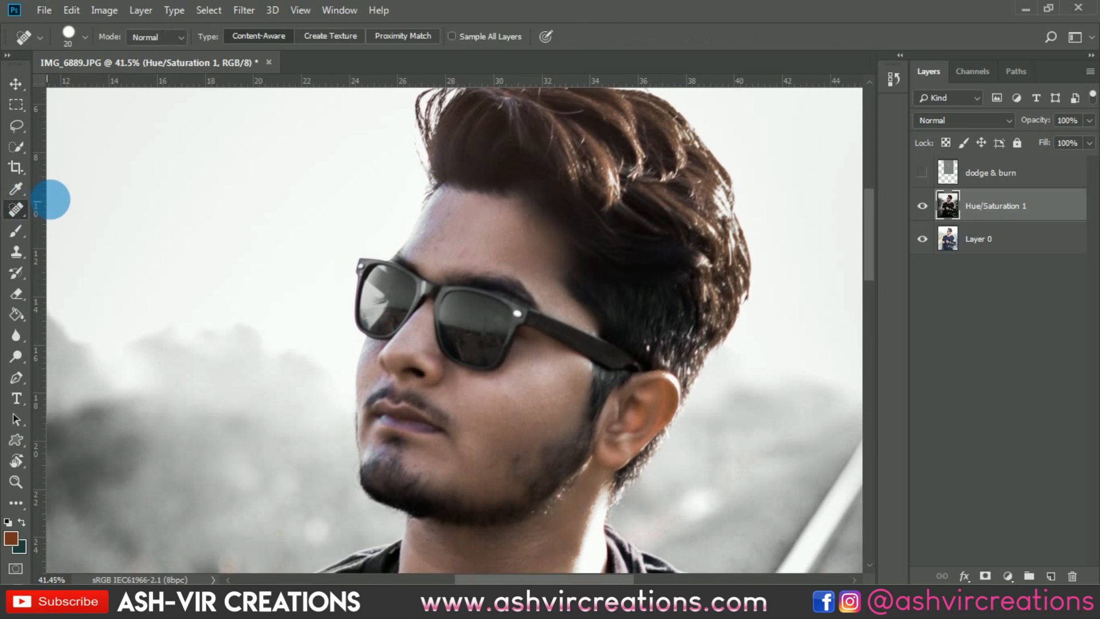
{"action": "right_click", "coordinate": [16, 209]}
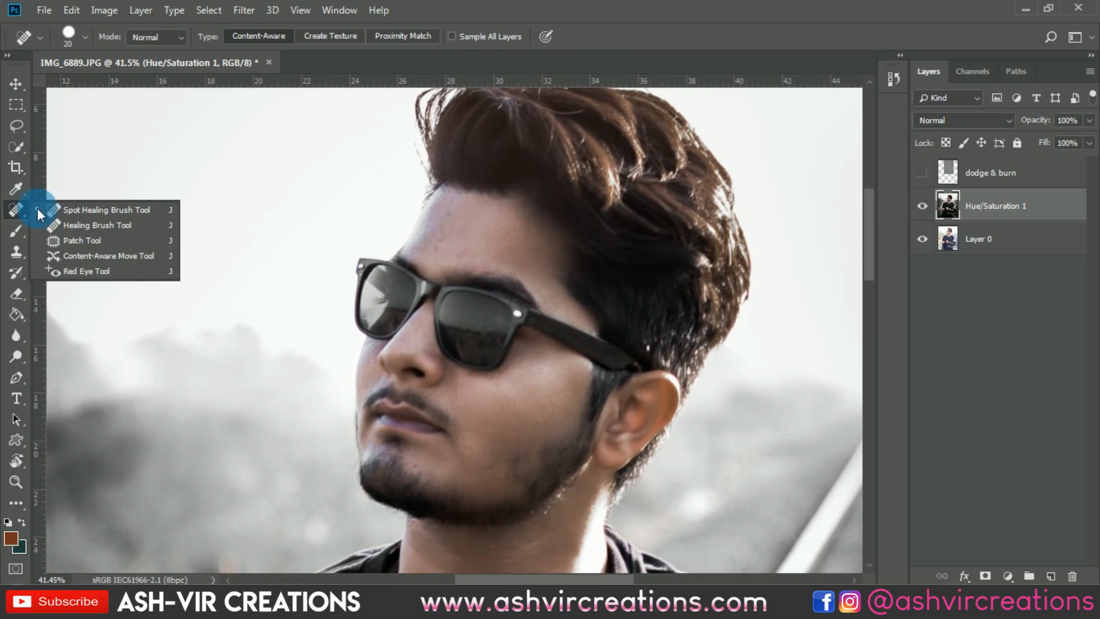
{"action": "left_click", "coordinate": [76, 212]}
{"action": "scroll", "coordinate": [400, 203], "scroll_direction": "up", "scroll_amount": 3}
{"action": "key", "text": "bracketright"}
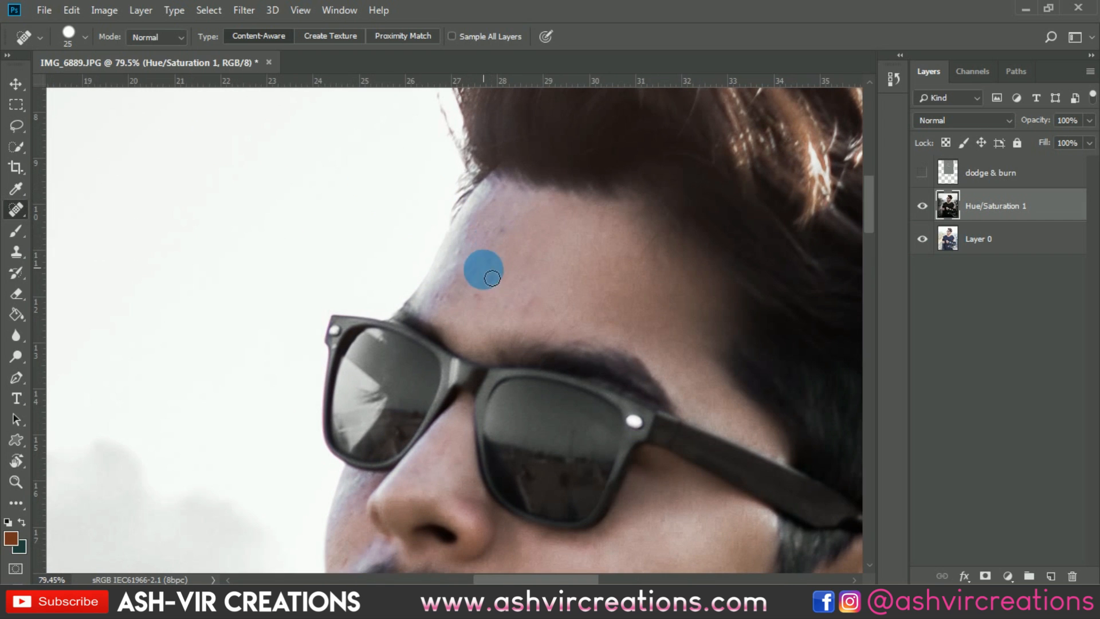
{"action": "key", "text": "bracketleft"}
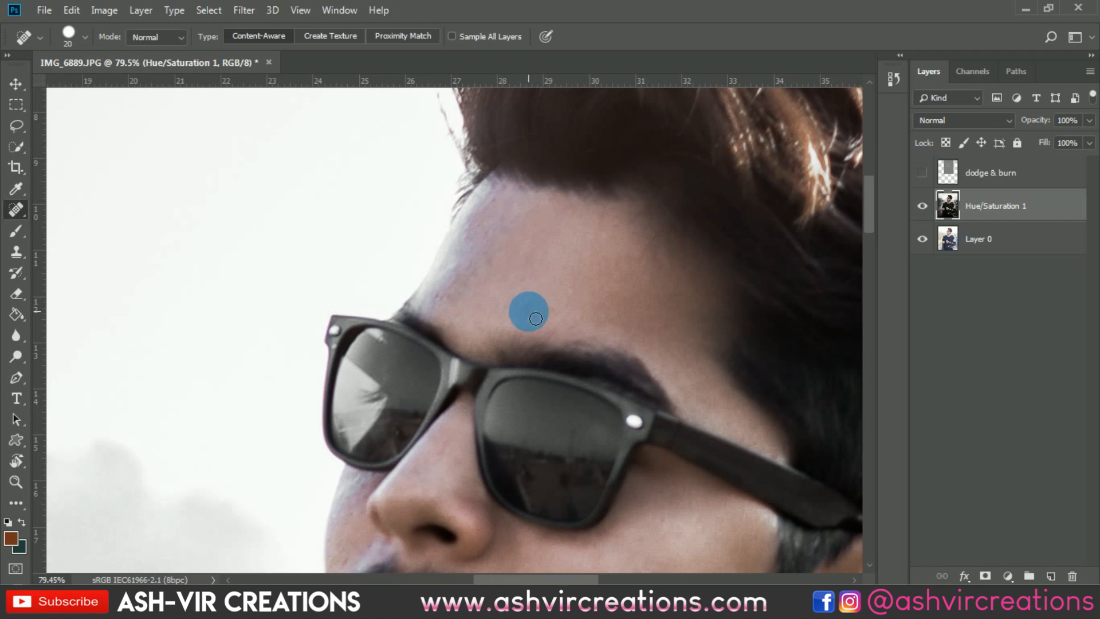
{"action": "left_click", "coordinate": [532, 310]}
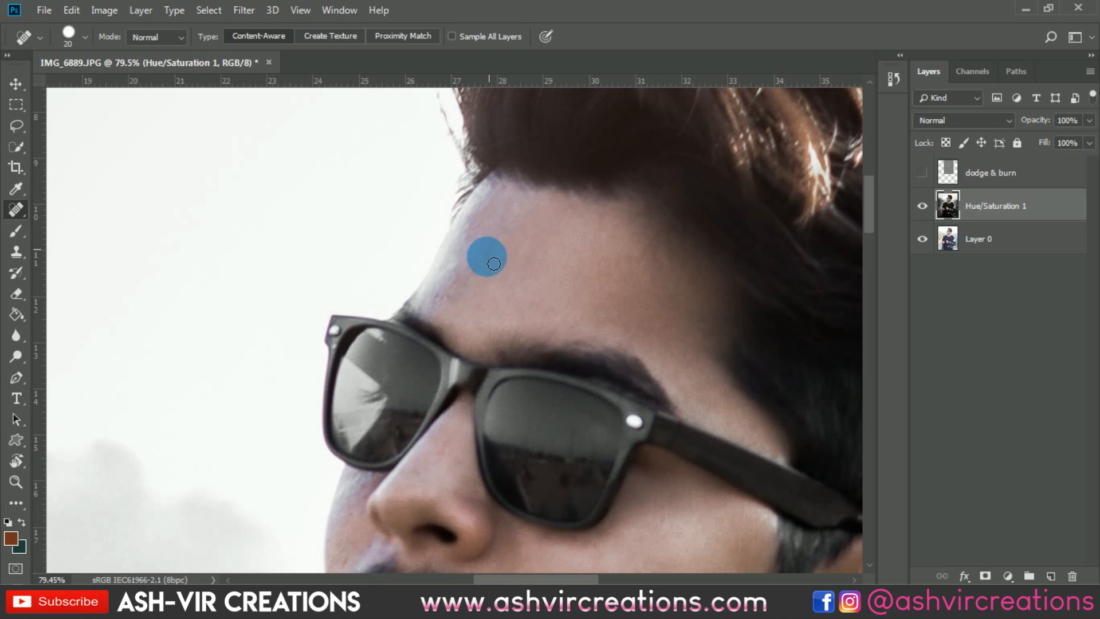
{"action": "left_click", "coordinate": [513, 220]}
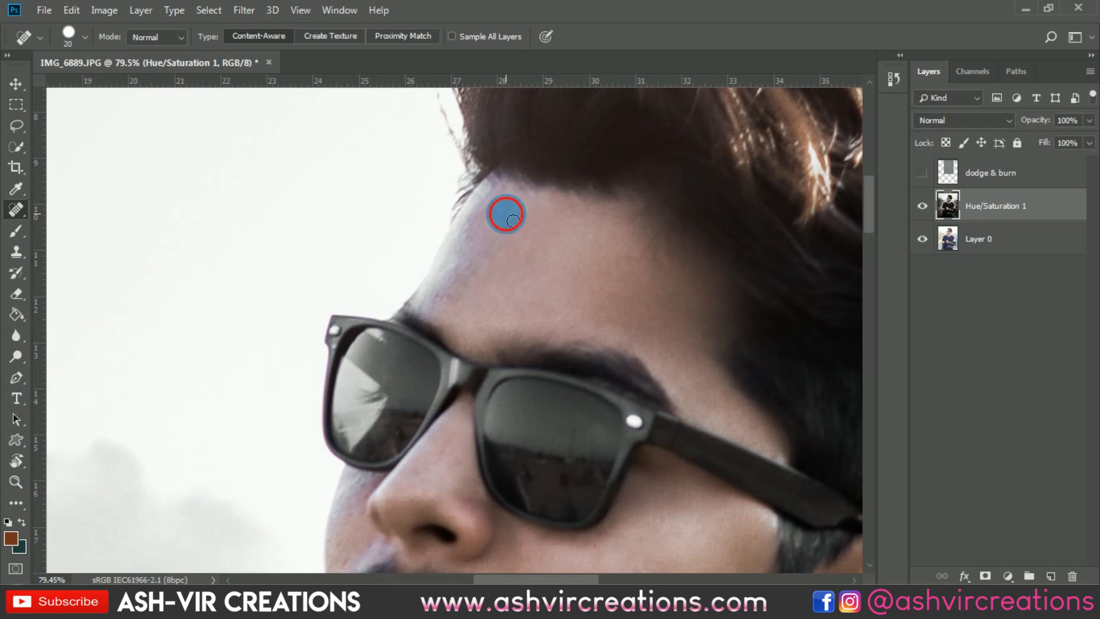
{"action": "mouse_move", "coordinate": [439, 297]}
{"action": "left_mouse_down"}
{"action": "mouse_move", "coordinate": [459, 289]}
{"action": "mouse_move", "coordinate": [453, 298]}
{"action": "left_mouse_up"}
{"action": "left_click", "coordinate": [476, 249]}
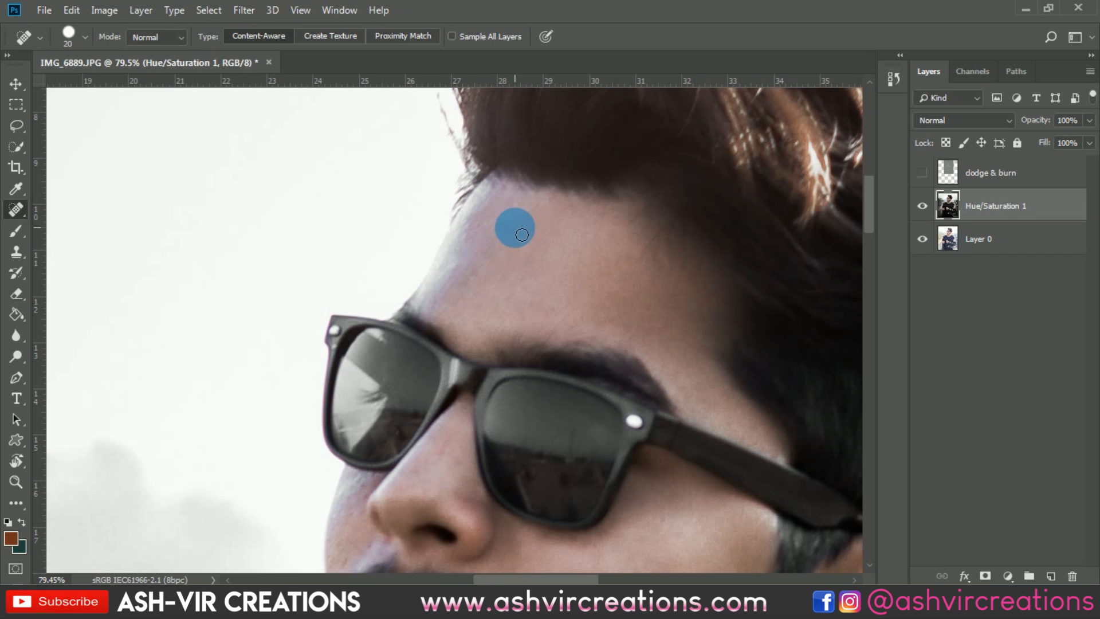
Examine the cheek and face for remaining blemishes and compare the portrait with and without the dodge & burn layer
{"action": "left_click_drag", "start_coordinate": [582, 322], "coordinate": [582, 196]}
{"action": "left_click_drag", "start_coordinate": [631, 438], "coordinate": [584, 282]}
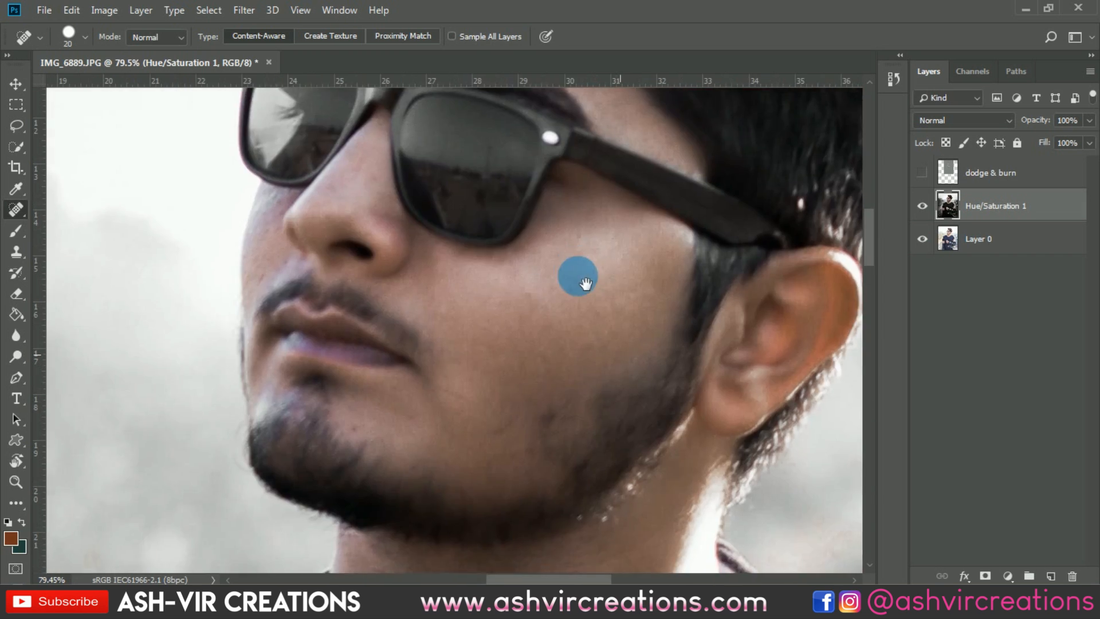
{"action": "scroll", "coordinate": [402, 393], "scroll_direction": "down", "scroll_amount": 2}
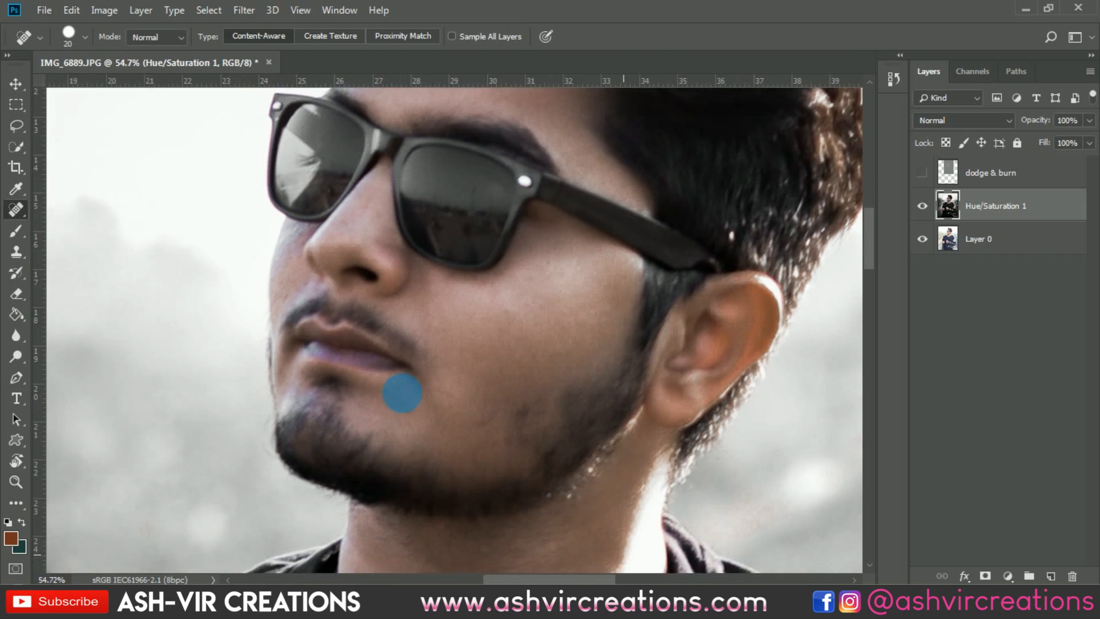
{"action": "scroll", "coordinate": [402, 393], "scroll_direction": "down", "scroll_amount": 1}
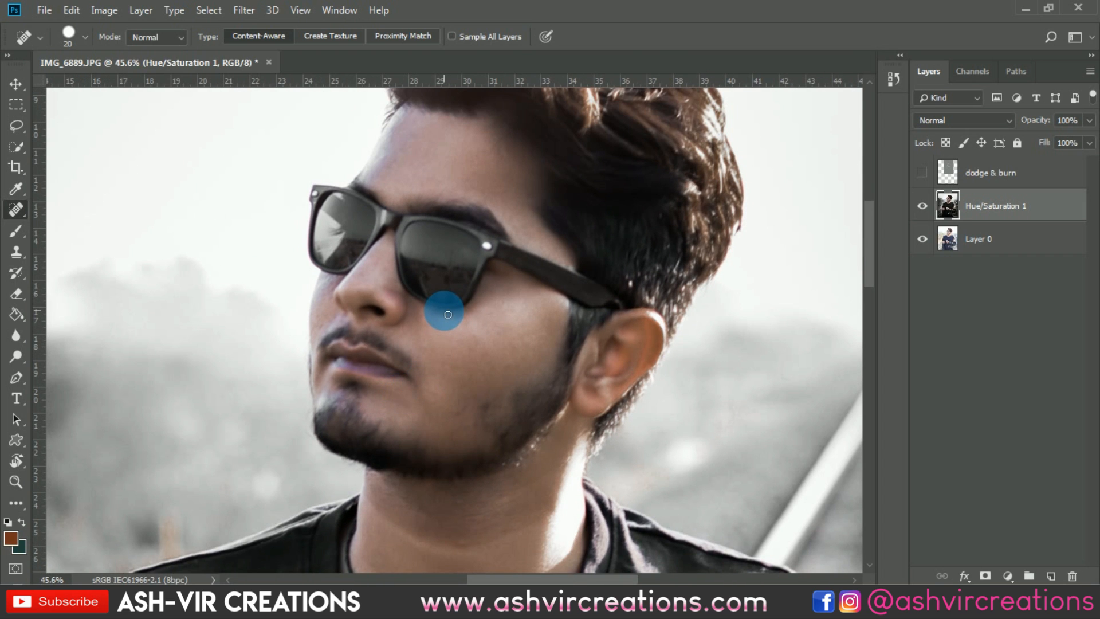
{"action": "key", "text": "v"}
{"action": "scroll", "coordinate": [448, 315], "scroll_direction": "down", "scroll_amount": 2}
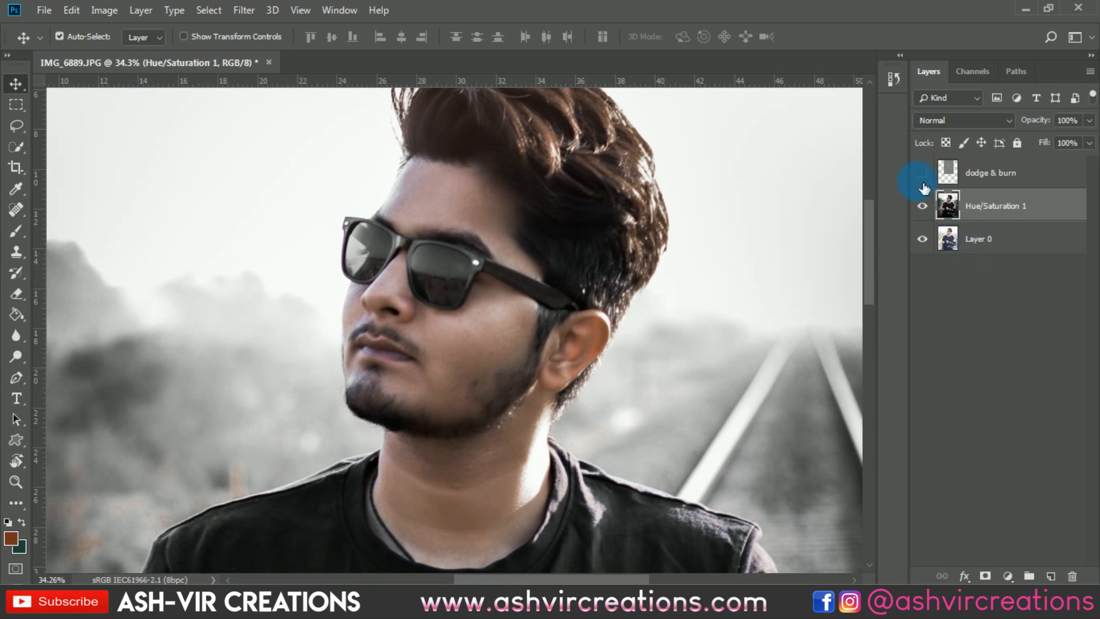
{"action": "left_click", "coordinate": [924, 173]}
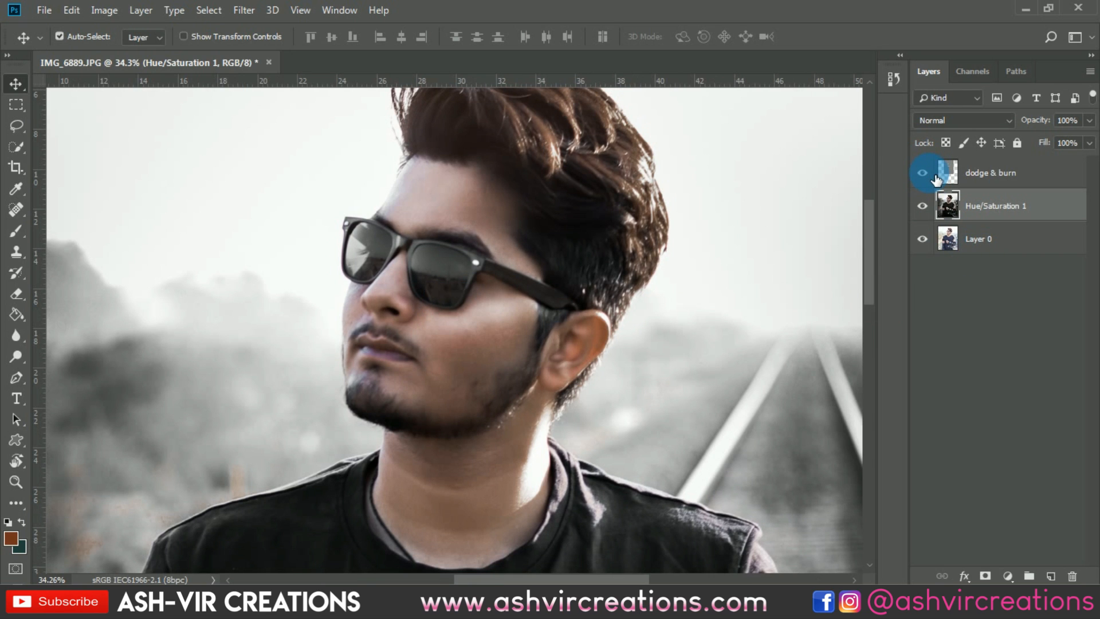
{"action": "left_click", "coordinate": [936, 178]}
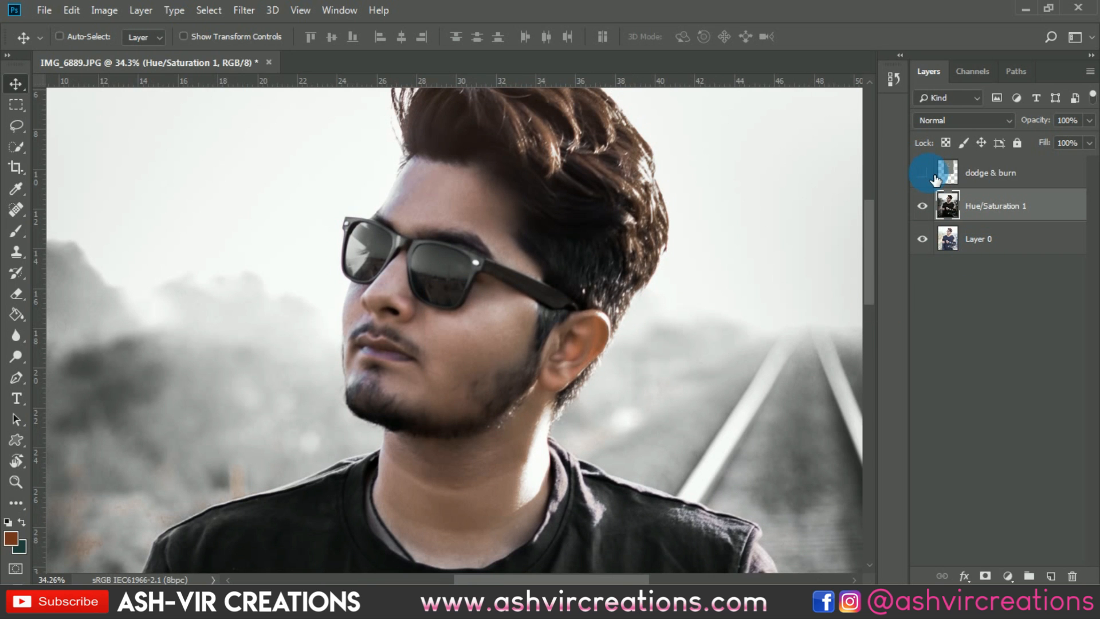
Open the Camera Raw Filter on the merged Hue/Saturation 1 layer and bring up its Split Toning settings
{"action": "key", "text": "ctrl+0"}
{"action": "key", "text": "ctrl+plus"}
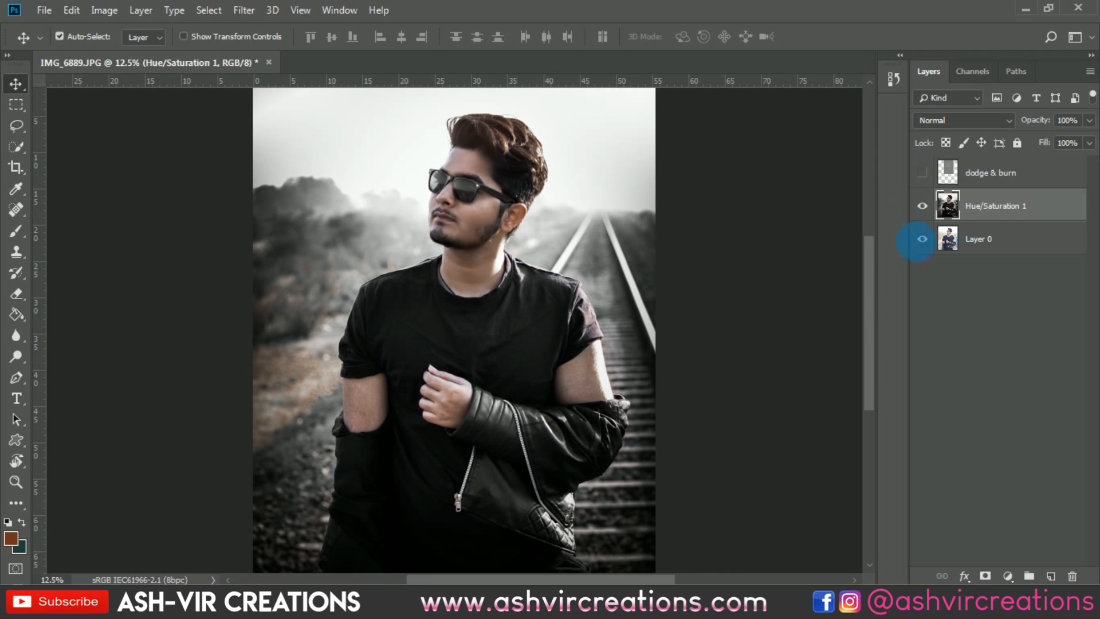
{"action": "left_click", "coordinate": [244, 11]}
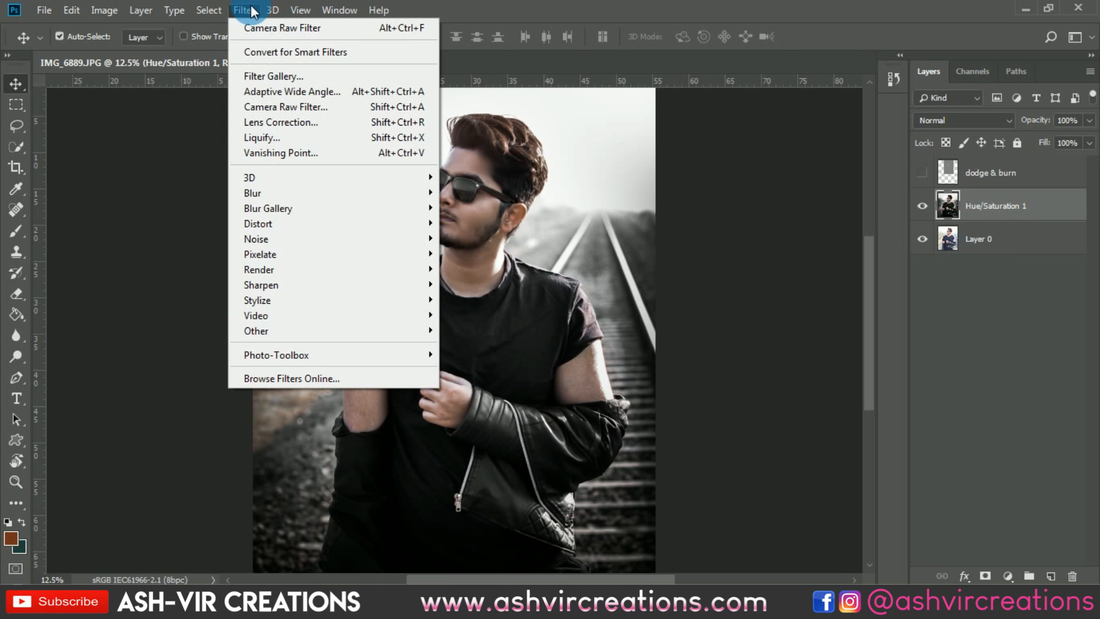
{"action": "left_click", "coordinate": [277, 103]}
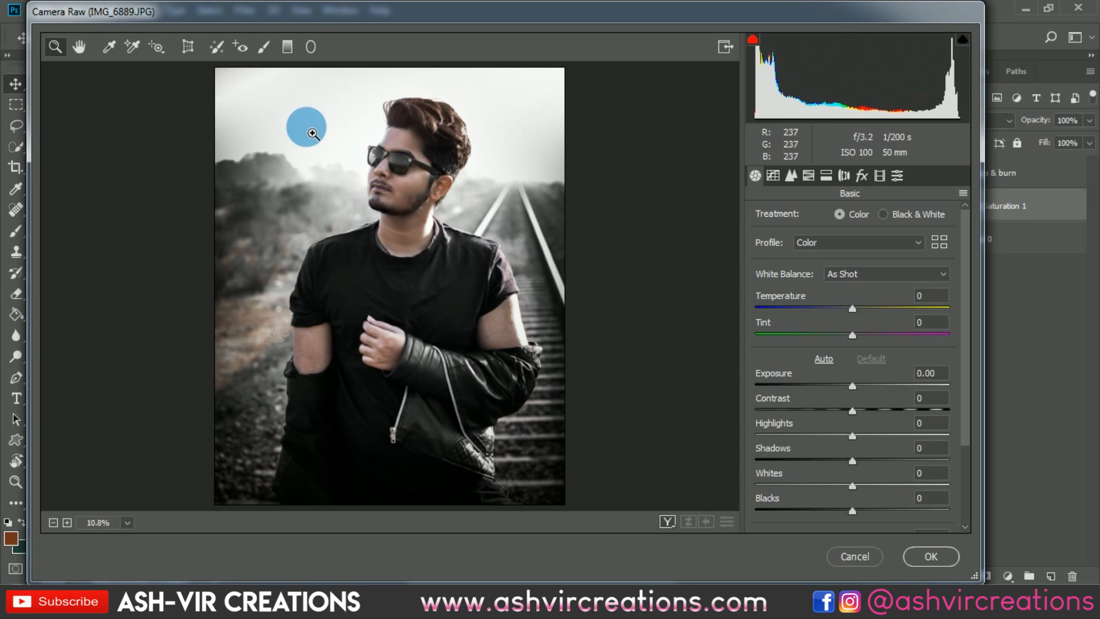
{"action": "left_click", "coordinate": [809, 182]}
{"action": "left_click", "coordinate": [824, 182]}
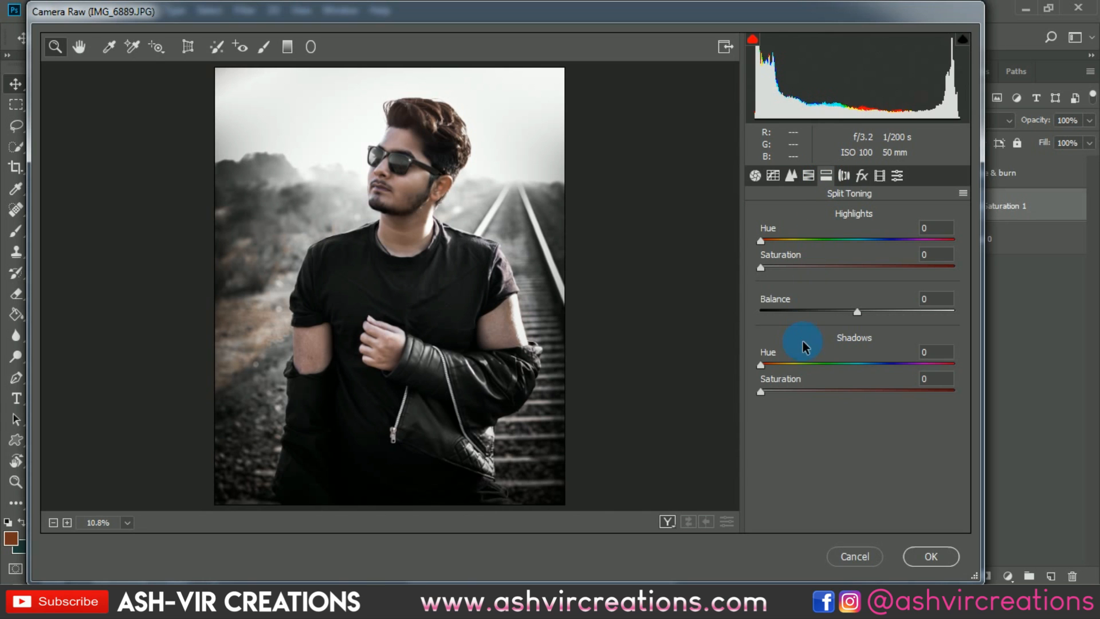
Try a split-toning shadows tint of hue 71 and saturation 30, and change it to hue 209 and saturation 13
{"action": "left_click", "coordinate": [799, 364]}
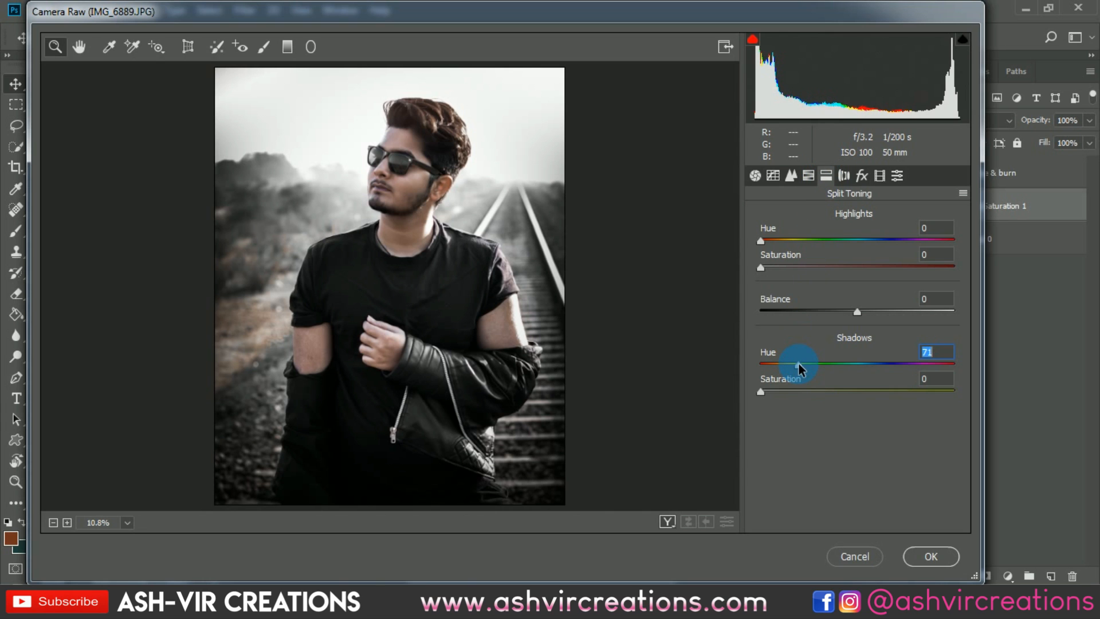
{"action": "left_click_drag", "start_coordinate": [797, 391], "coordinate": [819, 400]}
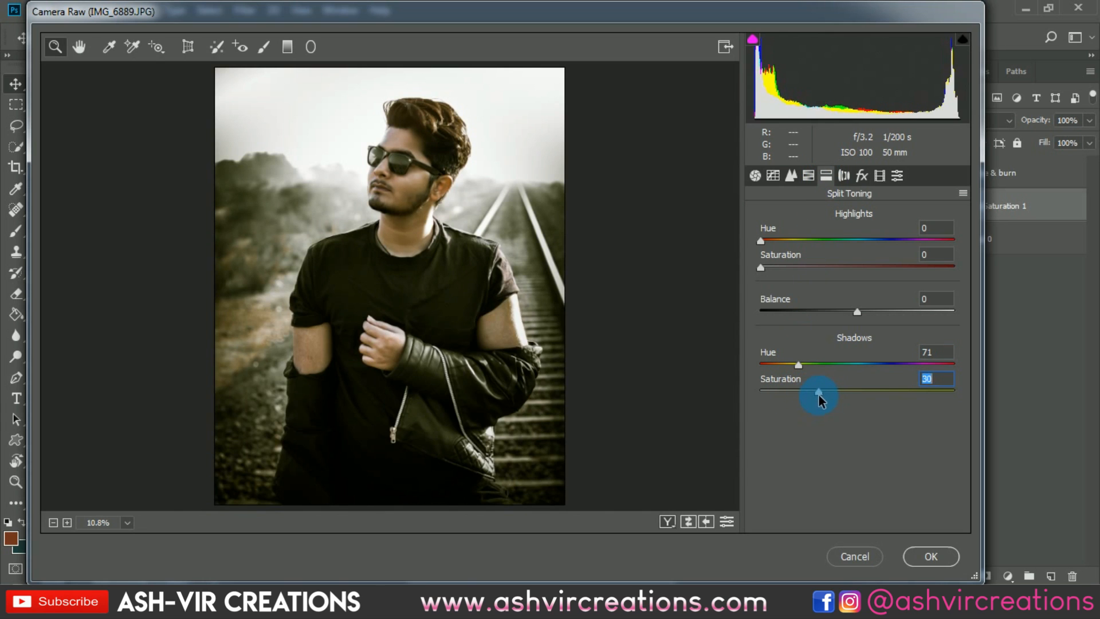
{"action": "left_click_drag", "start_coordinate": [799, 364], "coordinate": [878, 380]}
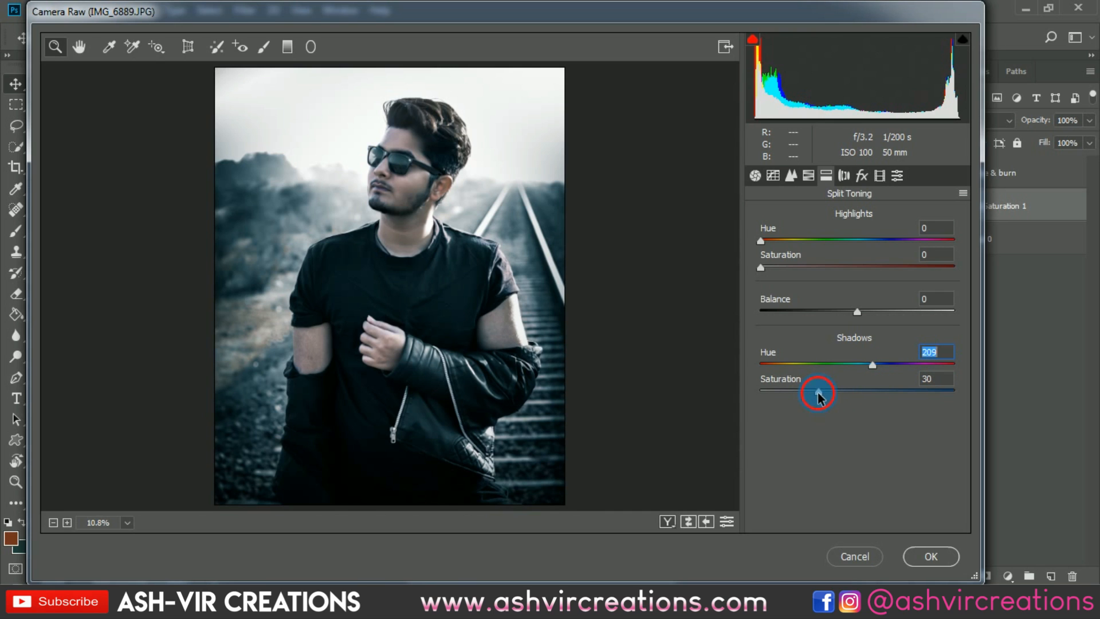
{"action": "left_click_drag", "start_coordinate": [818, 393], "coordinate": [783, 401]}
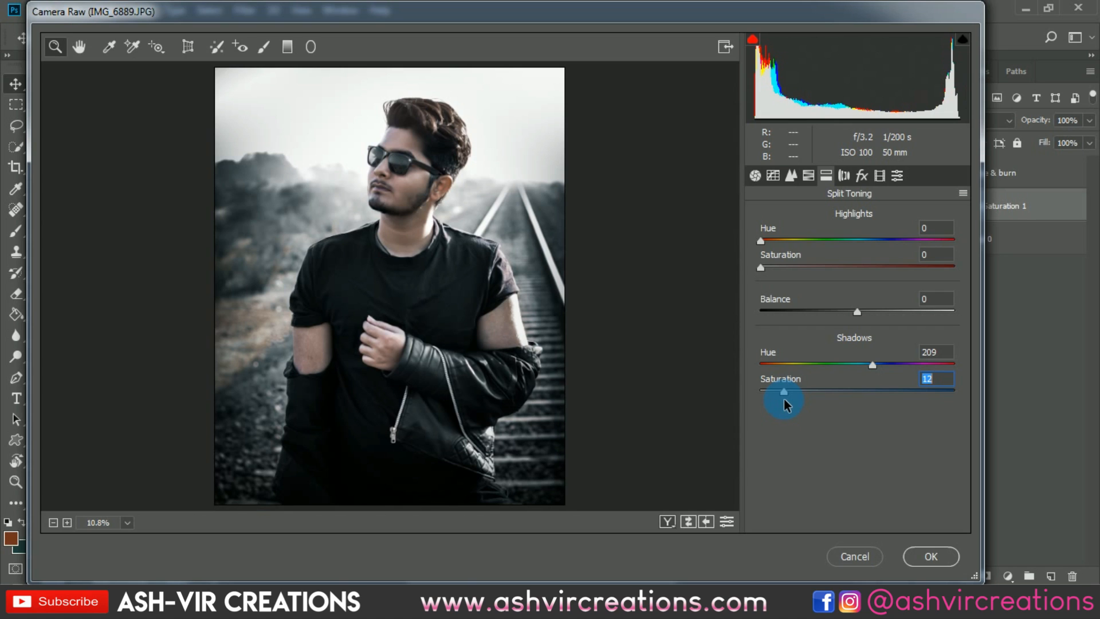
{"action": "left_click_drag", "start_coordinate": [785, 405], "coordinate": [787, 404]}
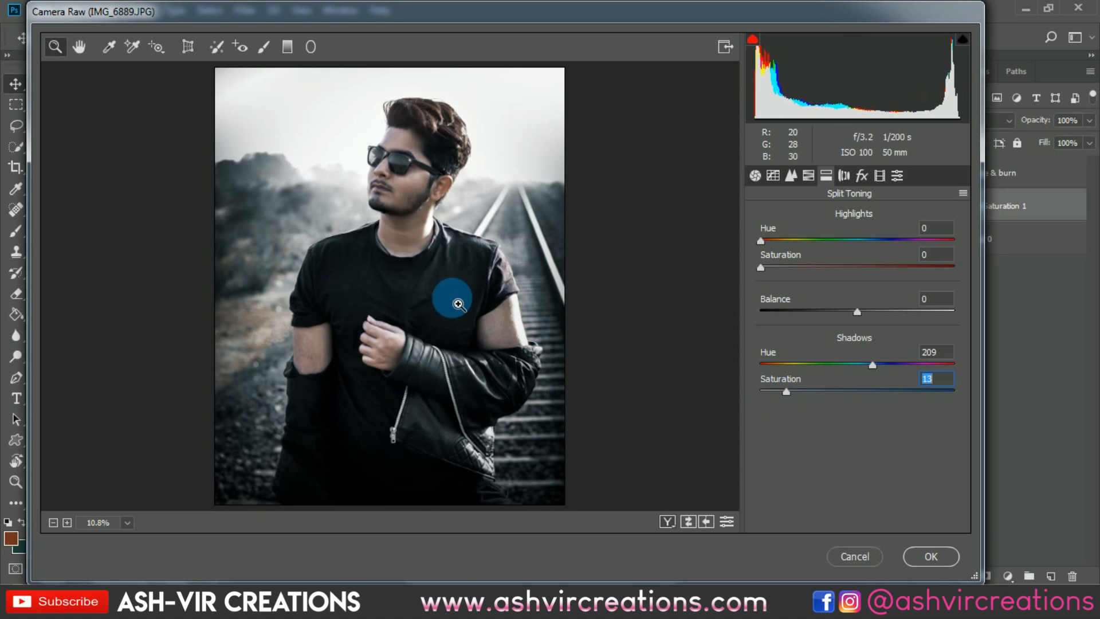
Try a shadows hue of 210, return it to 209 and reduce the shadows saturation to 10
{"action": "left_click", "coordinate": [873, 367]}
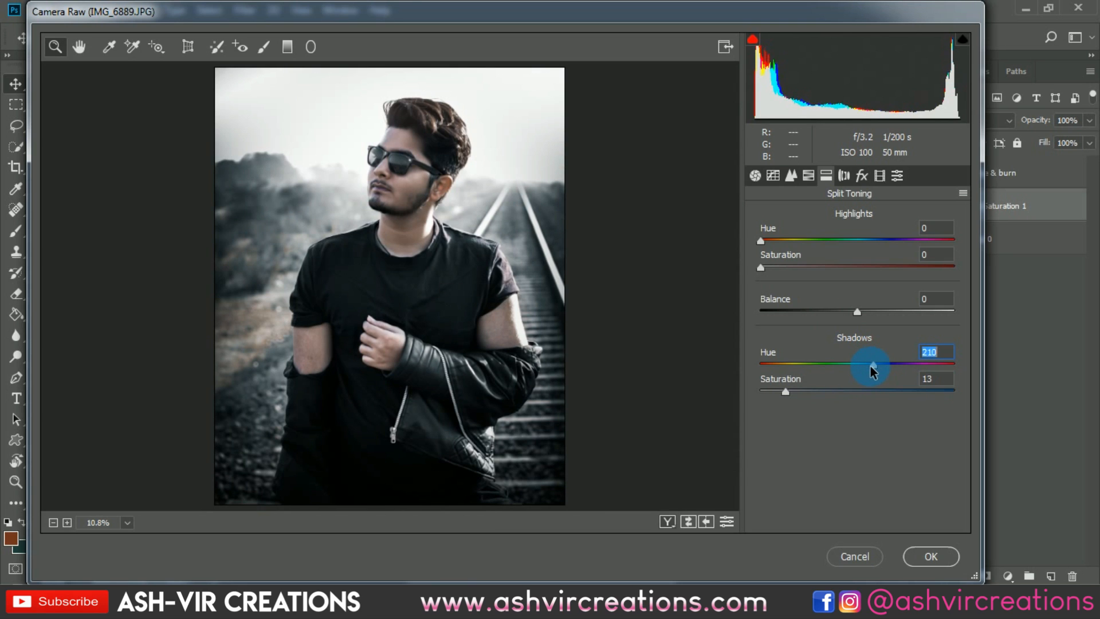
{"action": "left_click_drag", "start_coordinate": [873, 367], "coordinate": [873, 371]}
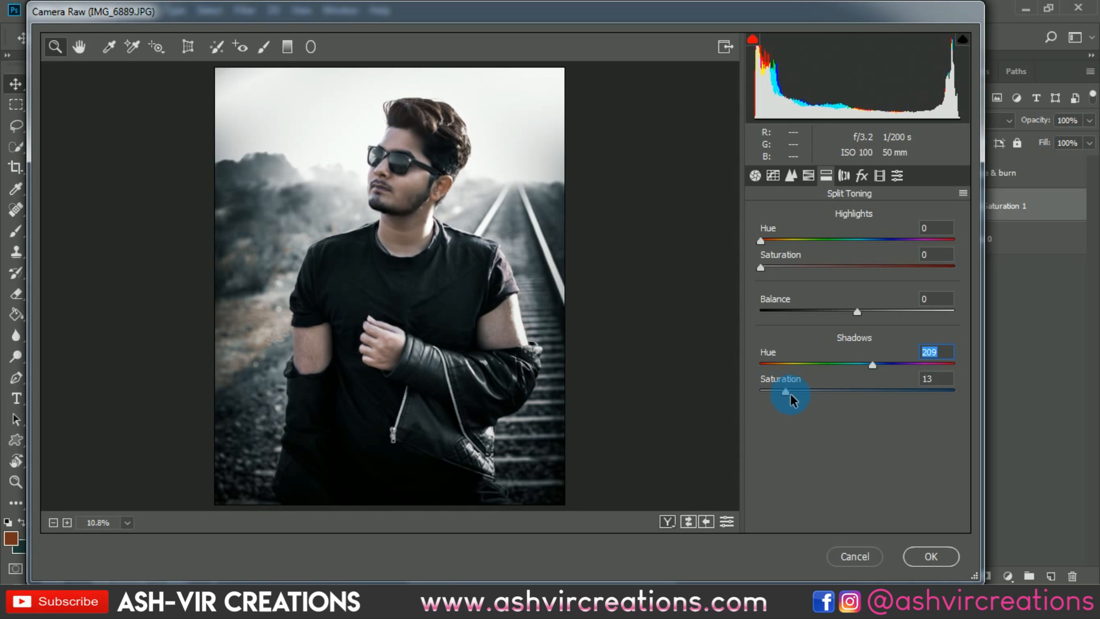
{"action": "mouse_move", "coordinate": [792, 399]}
{"action": "left_mouse_down"}
{"action": "mouse_move", "coordinate": [798, 393]}
{"action": "mouse_move", "coordinate": [763, 397]}
{"action": "mouse_move", "coordinate": [789, 401]}
{"action": "left_mouse_up"}
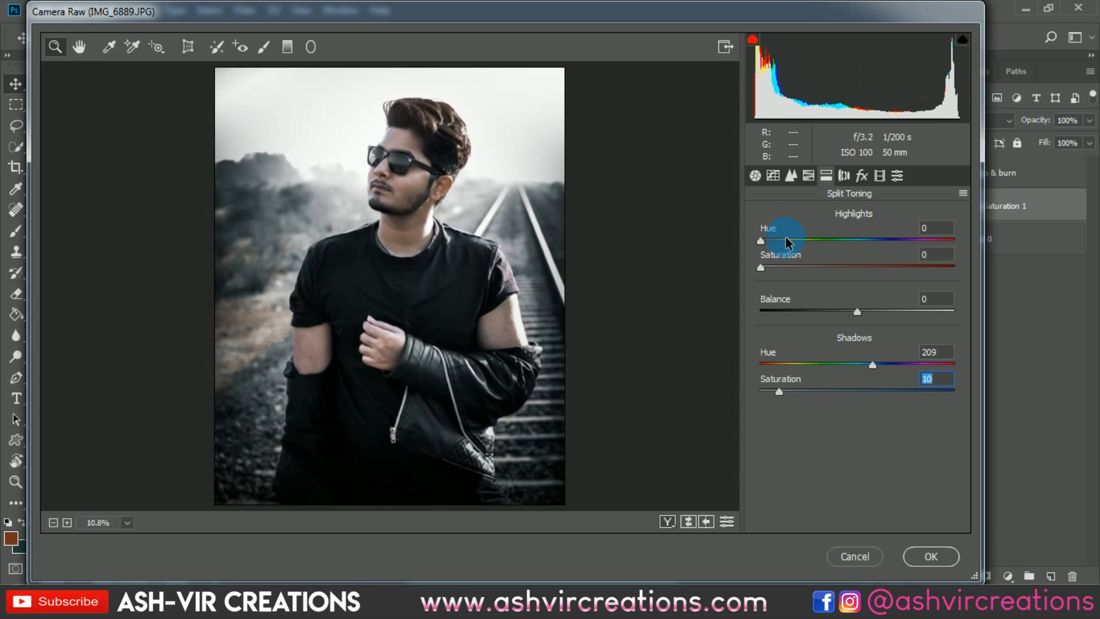
Tint the split-toning highlights with hue 209 and saturation 7
{"action": "left_click", "coordinate": [939, 228]}
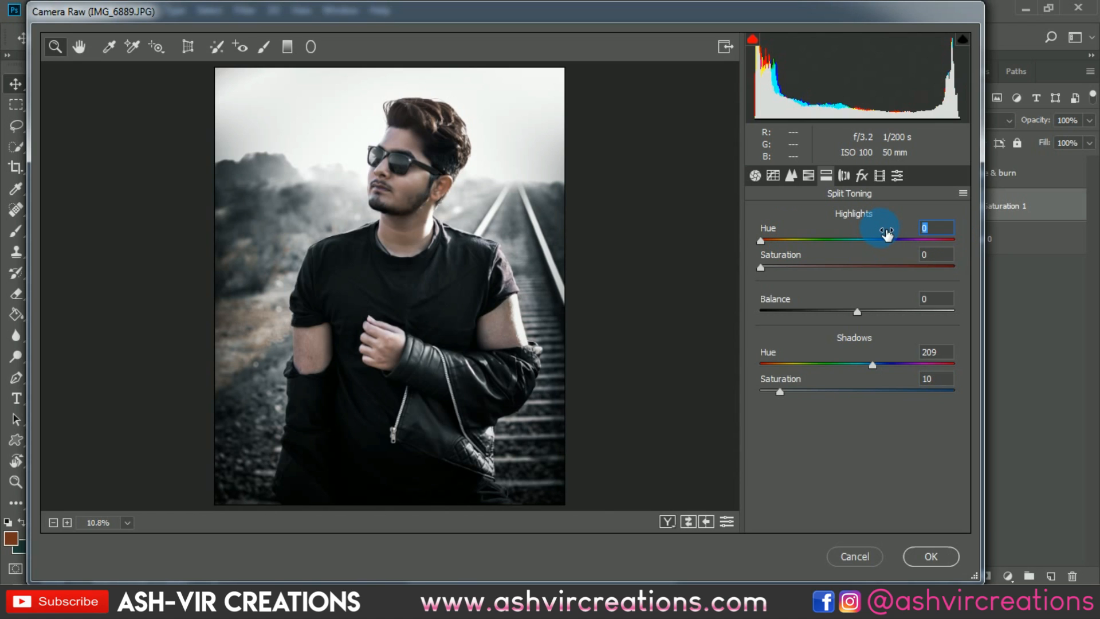
{"action": "type", "text": "209"}
{"action": "left_click_drag", "start_coordinate": [853, 267], "coordinate": [777, 282]}
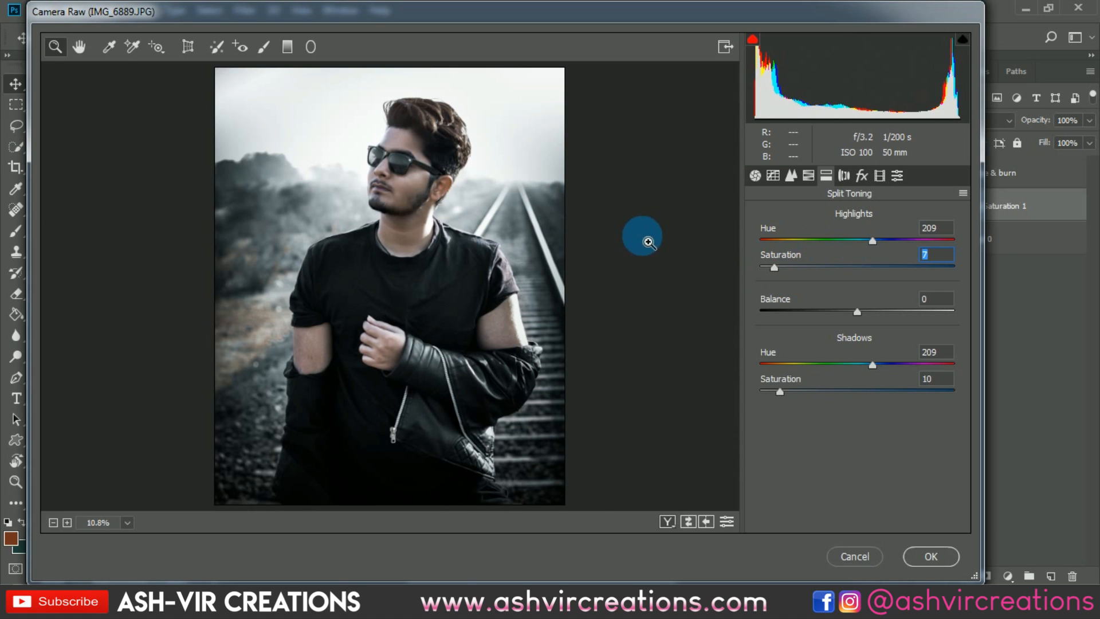
{"action": "left_click_drag", "start_coordinate": [442, 197], "coordinate": [432, 216]}
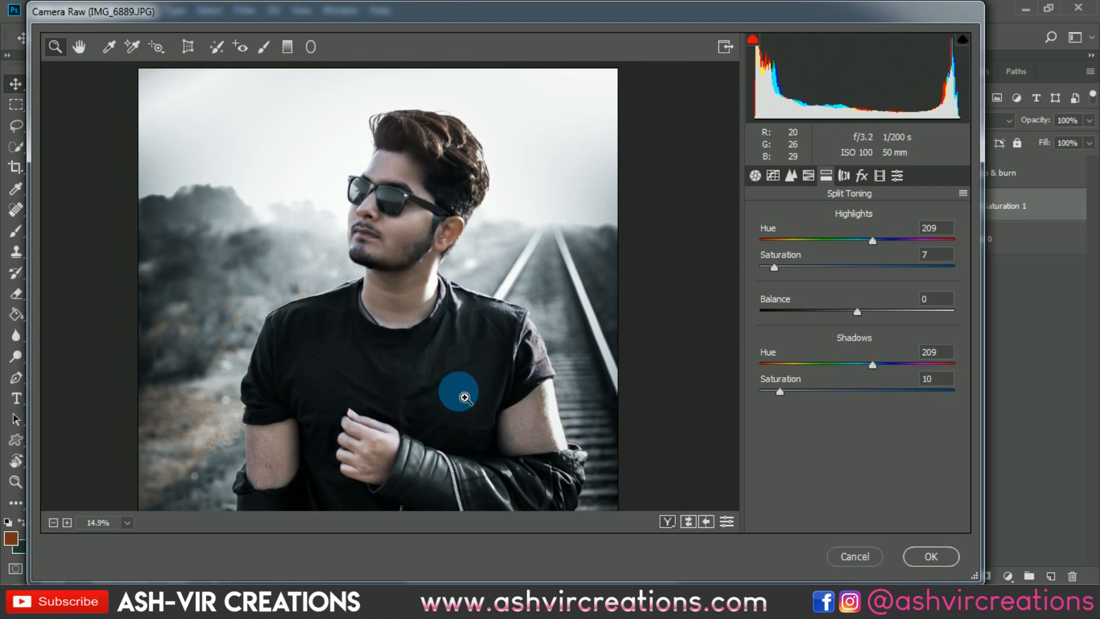
{"action": "left_click_drag", "start_coordinate": [457, 388], "coordinate": [425, 373]}
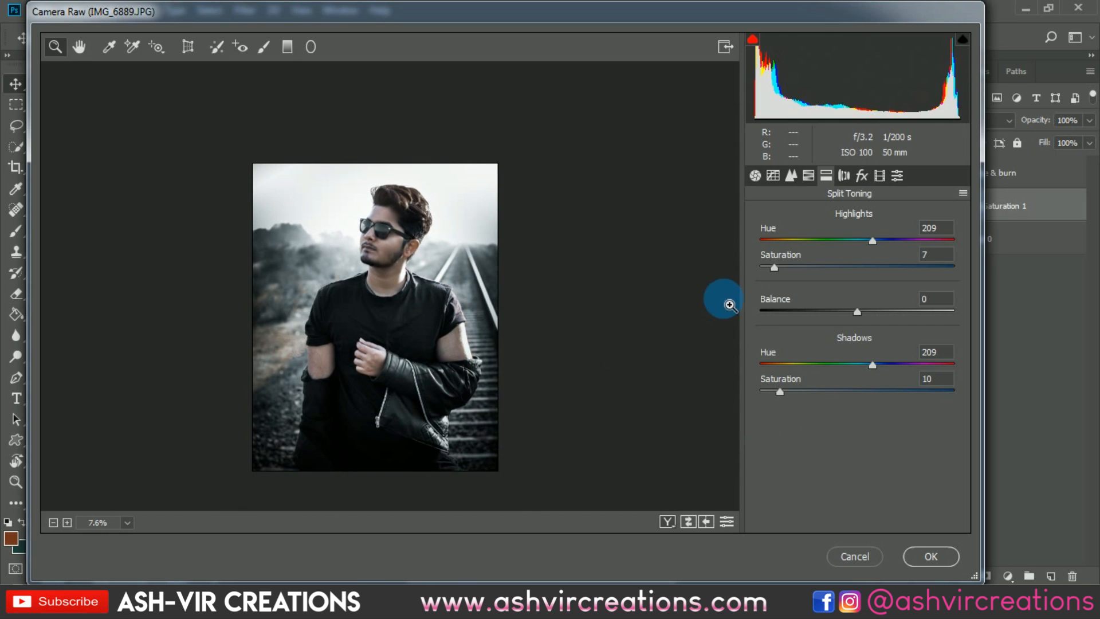
Raise Clarity to +5 in the Camera Raw basic adjustments
{"action": "left_click", "coordinate": [755, 176]}
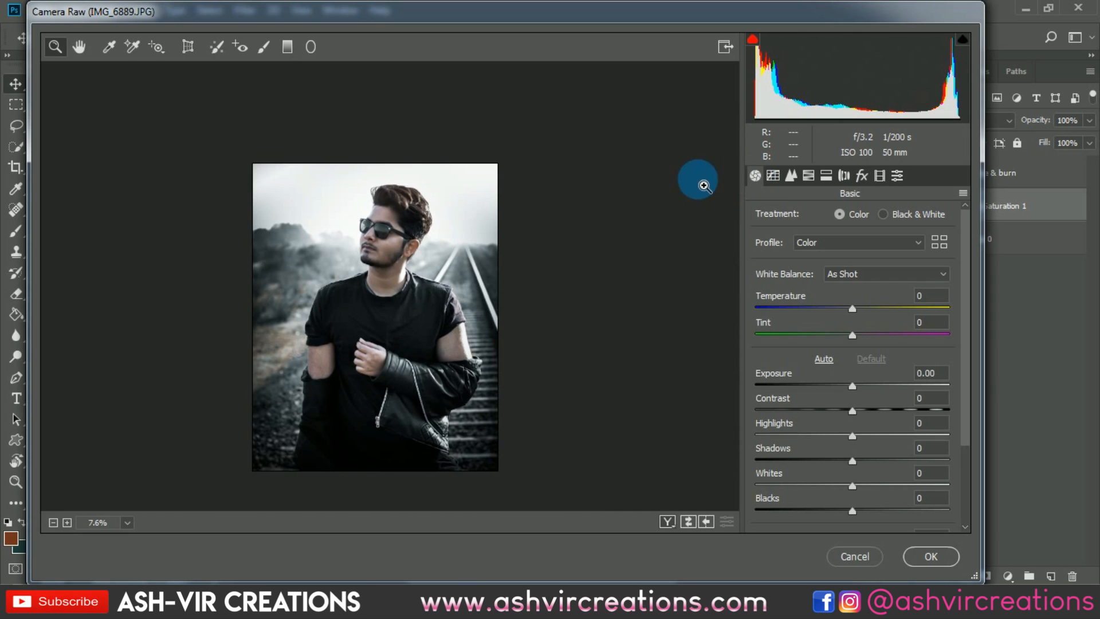
{"action": "scroll", "coordinate": [974, 456], "scroll_direction": "down", "scroll_amount": 3}
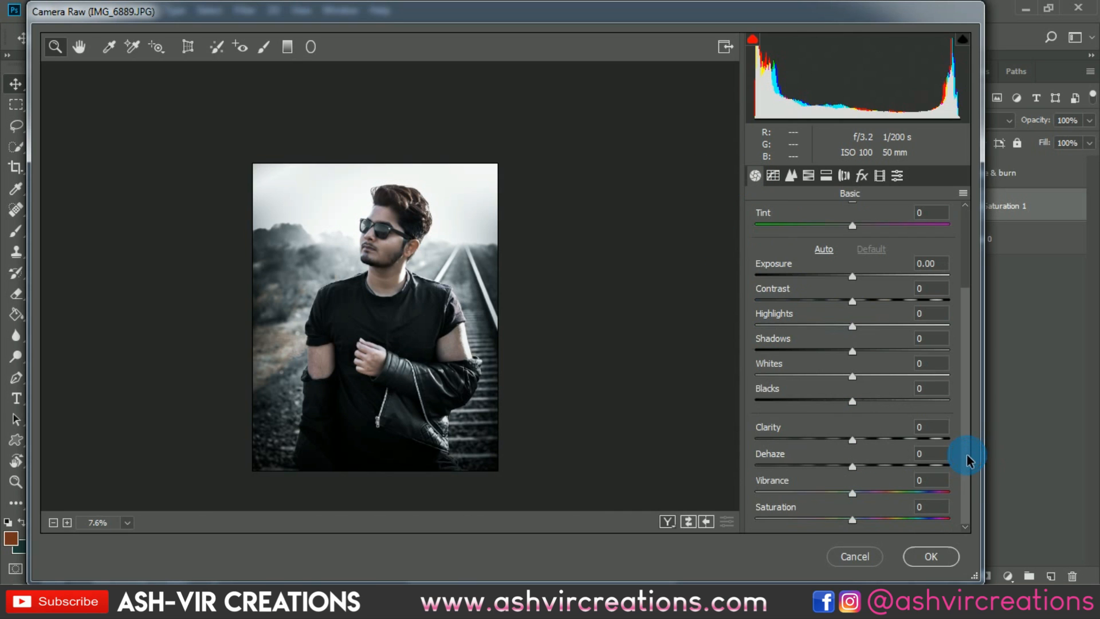
{"action": "mouse_move", "coordinate": [864, 445]}
{"action": "left_mouse_down"}
{"action": "mouse_move", "coordinate": [879, 442]}
{"action": "mouse_move", "coordinate": [848, 445]}
{"action": "mouse_move", "coordinate": [914, 445]}
{"action": "mouse_move", "coordinate": [850, 449]}
{"action": "left_mouse_up"}
{"action": "left_click", "coordinate": [362, 275]}
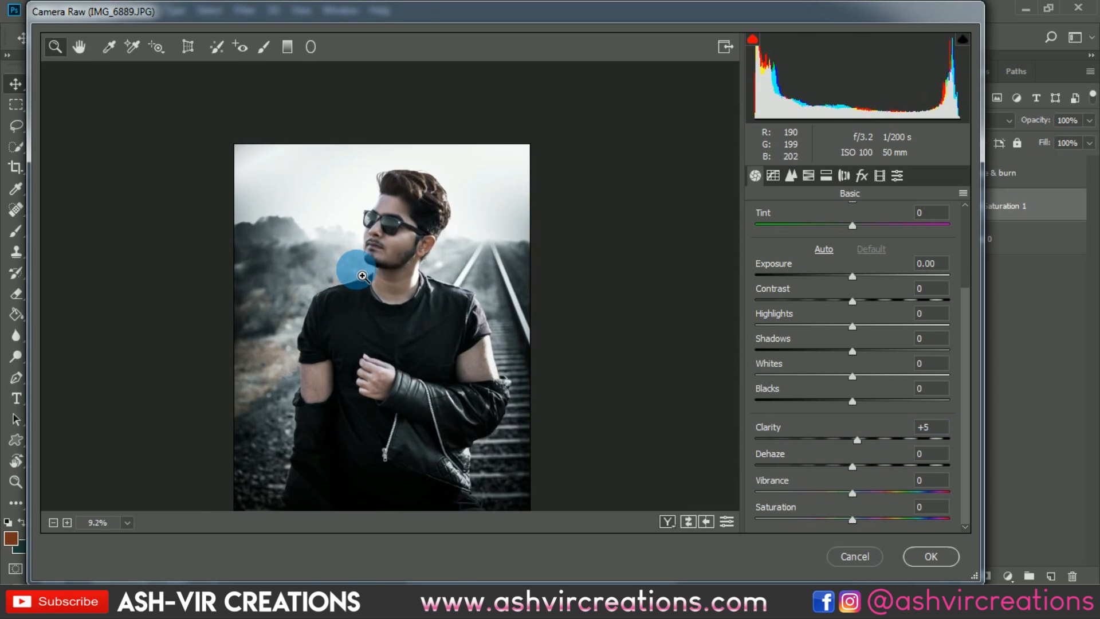
Set the sharpening amount to 26 and apply the Camera Raw adjustments to the Hue/Saturation 1 layer
{"action": "left_click", "coordinate": [791, 175]}
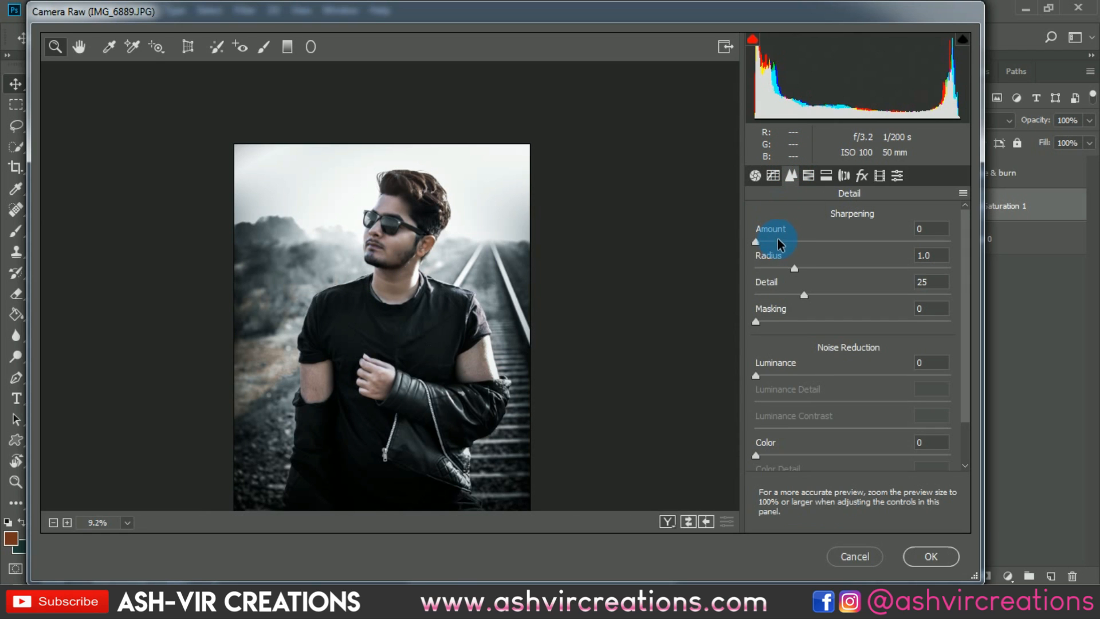
{"action": "left_click_drag", "start_coordinate": [779, 245], "coordinate": [791, 254]}
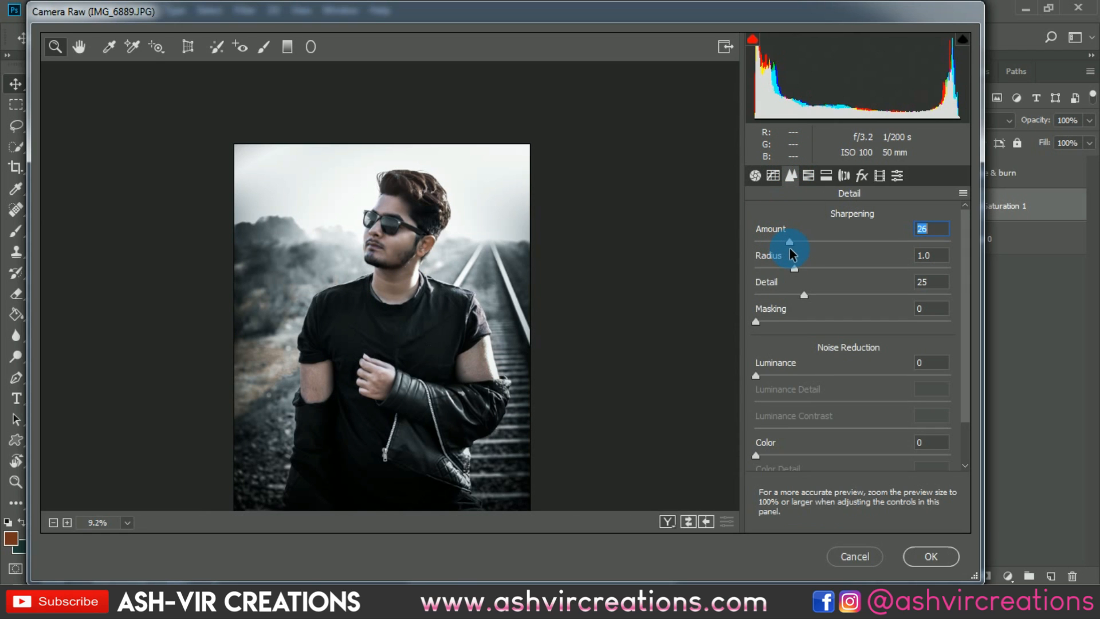
{"action": "left_click", "coordinate": [397, 305]}
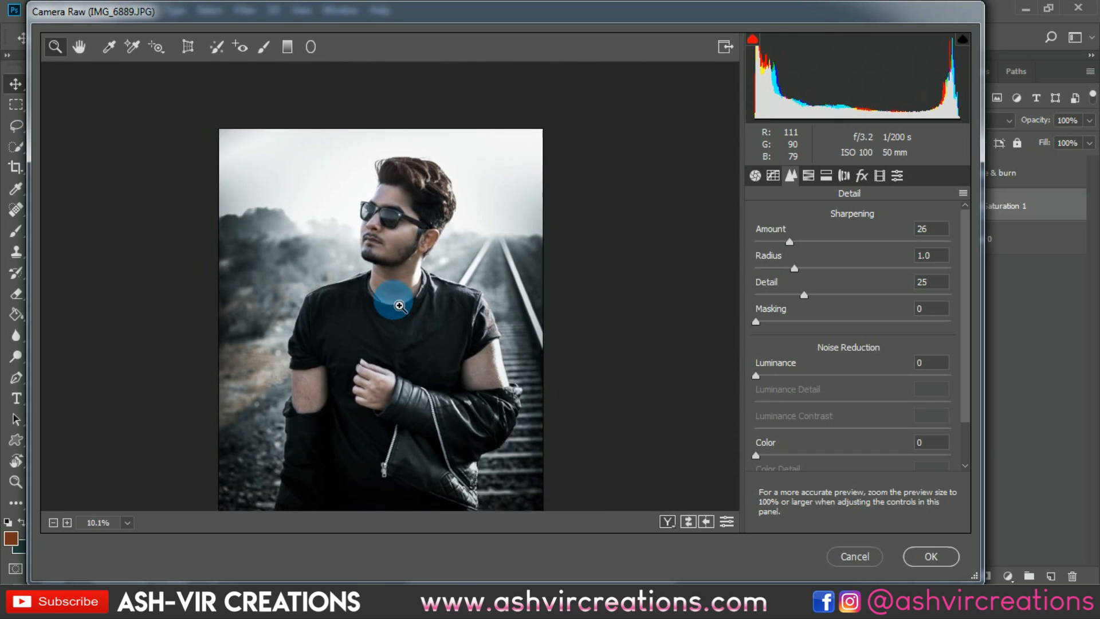
{"action": "left_click", "coordinate": [396, 299], "text": "alt"}
{"action": "left_click", "coordinate": [394, 323], "text": "alt"}
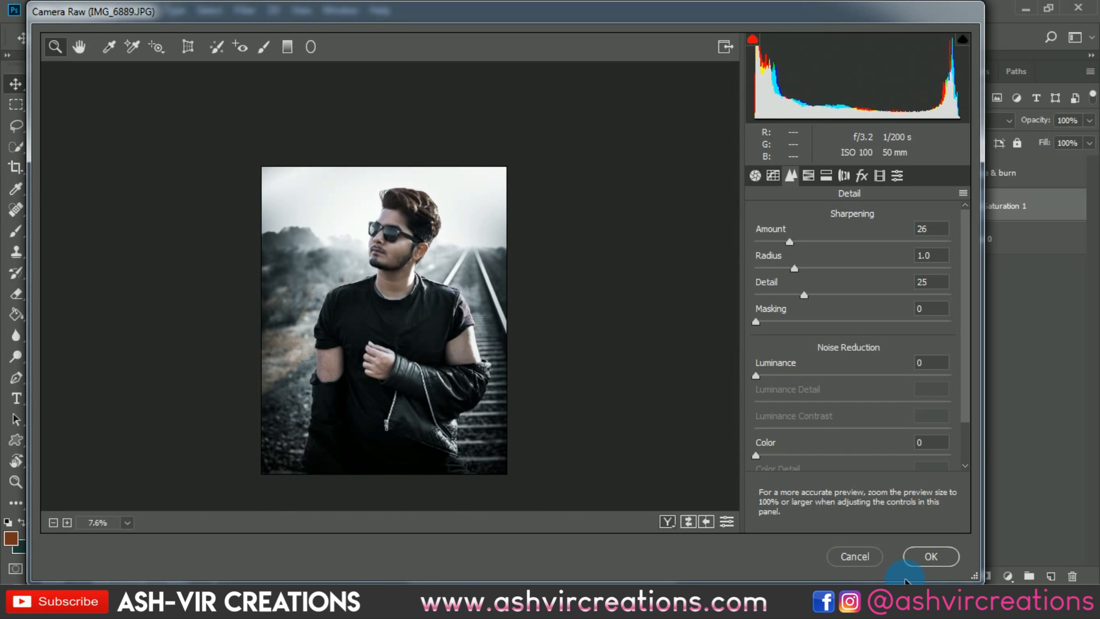
{"action": "left_click", "coordinate": [376, 328]}
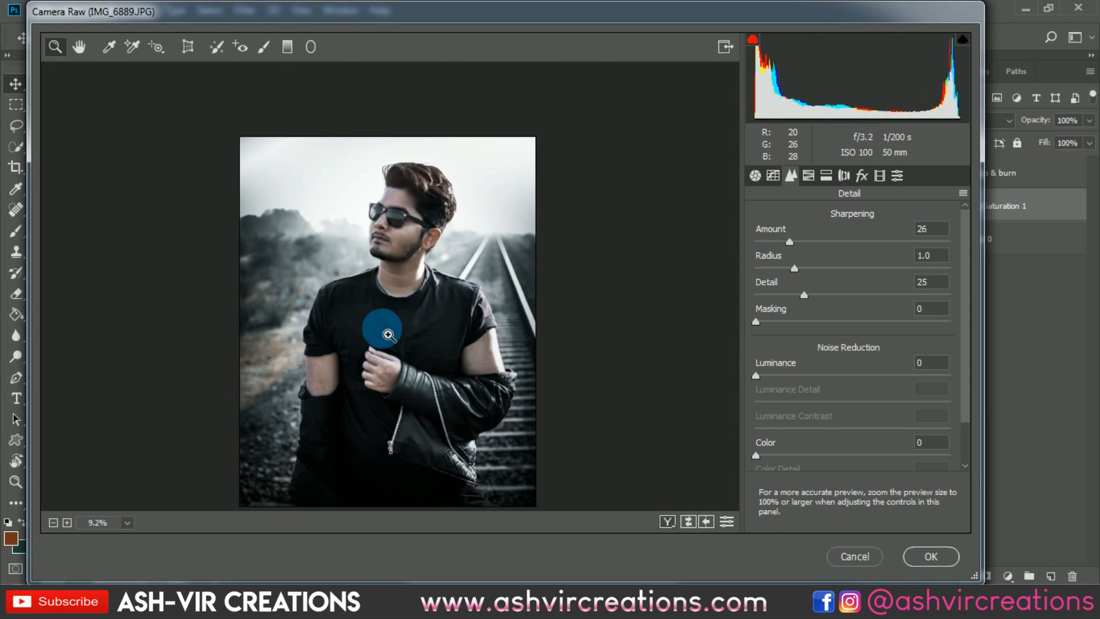
{"action": "left_click", "coordinate": [379, 330]}
{"action": "left_click", "coordinate": [924, 556]}
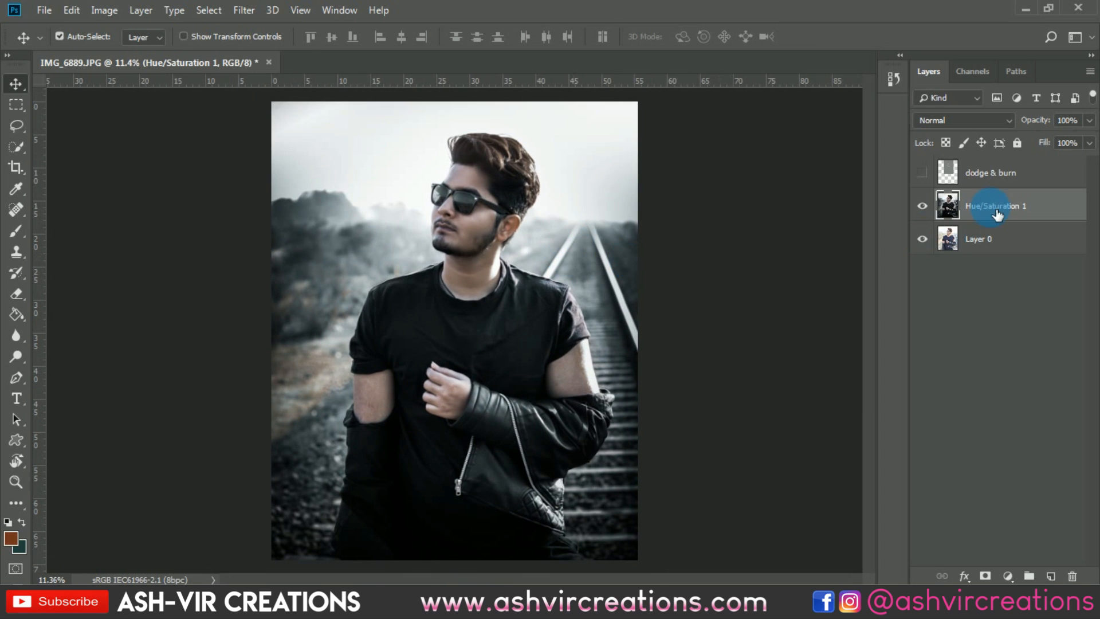
Show the dodge & burn layer again and merge it with the Hue/Saturation 1 layer
{"action": "left_click", "coordinate": [924, 174]}
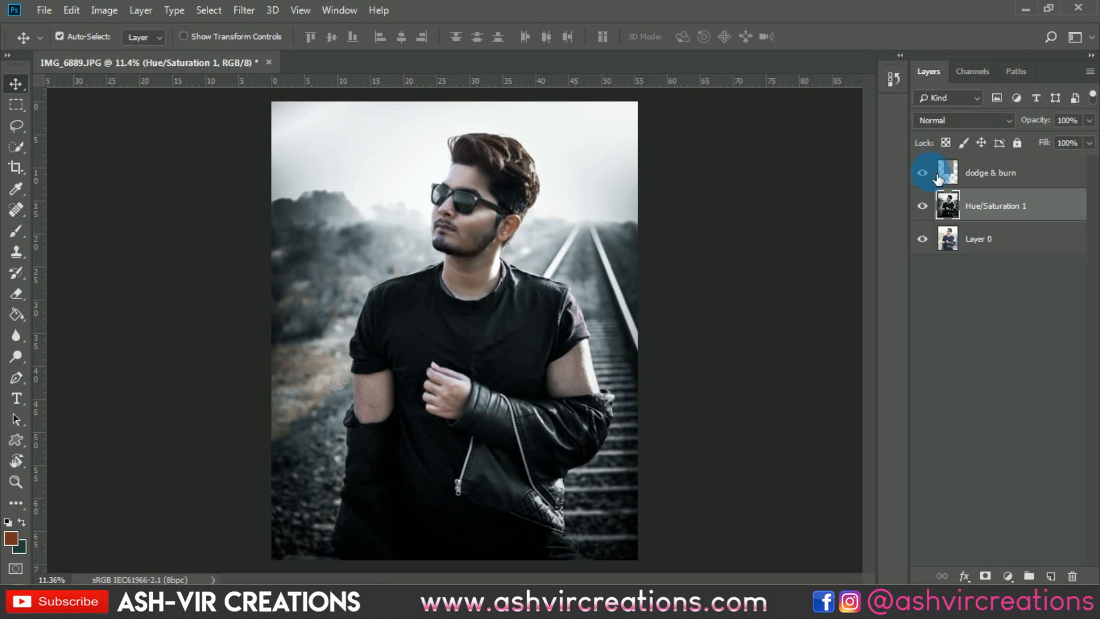
{"action": "left_click", "coordinate": [648, 183]}
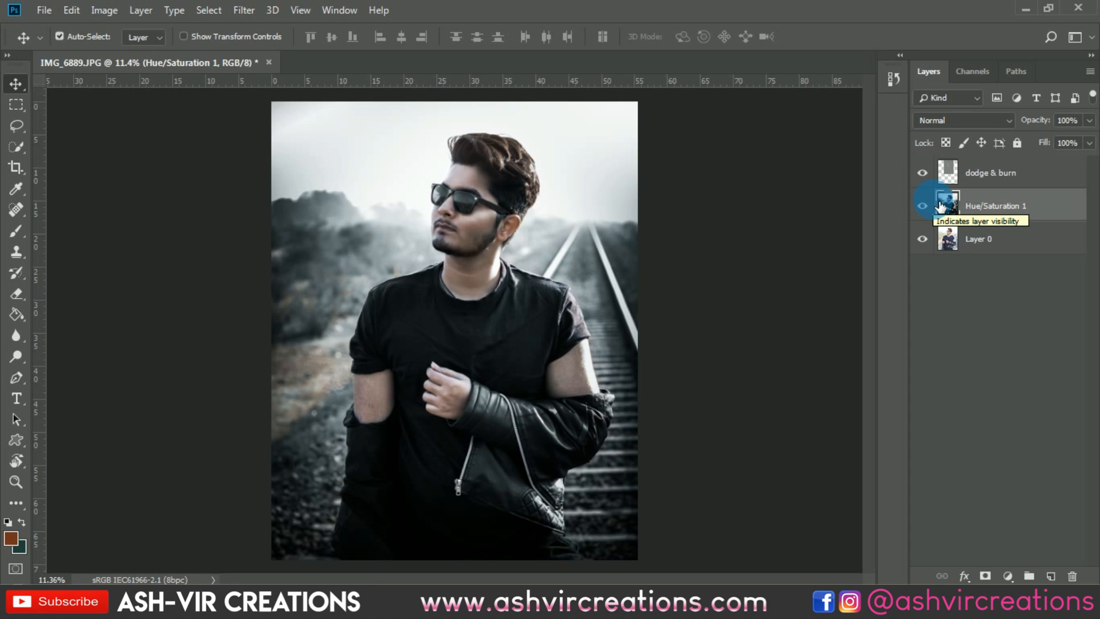
{"action": "left_click", "coordinate": [1029, 175]}
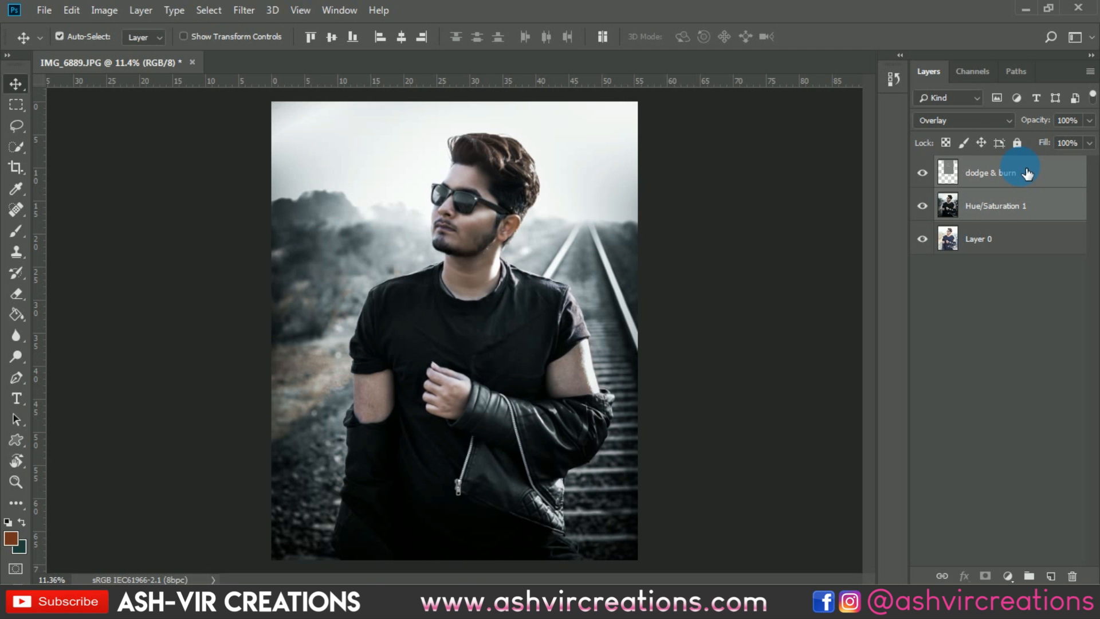
{"action": "key", "text": "ctrl+plus"}
{"action": "key", "text": "ctrl+plus"}
{"action": "key", "text": "ctrl+plus"}
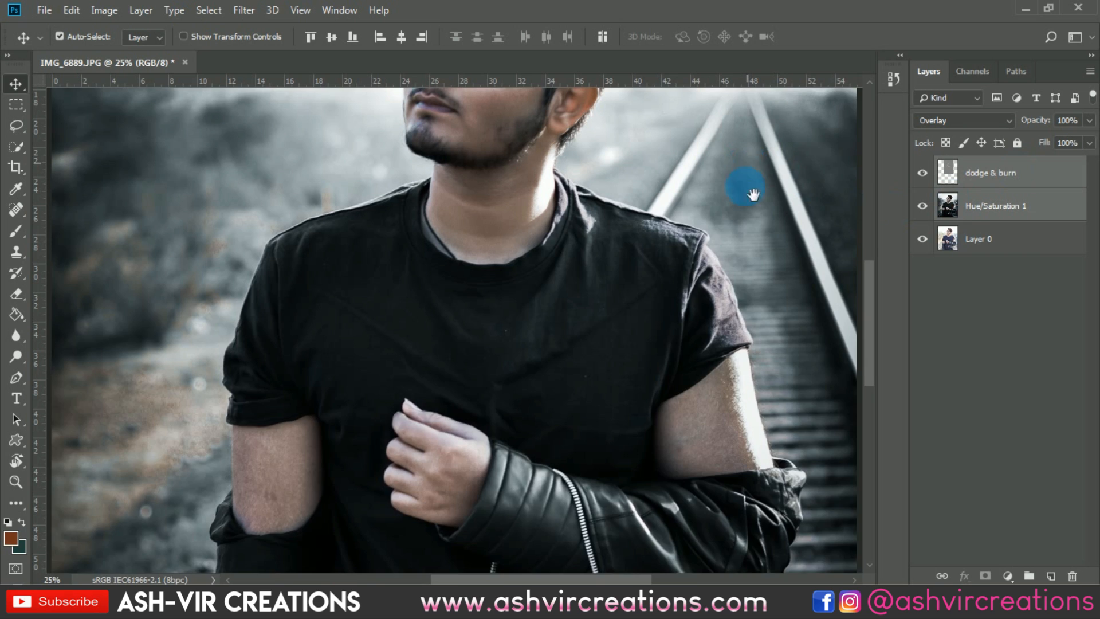
{"action": "left_click_drag", "start_coordinate": [753, 195], "coordinate": [781, 309]}
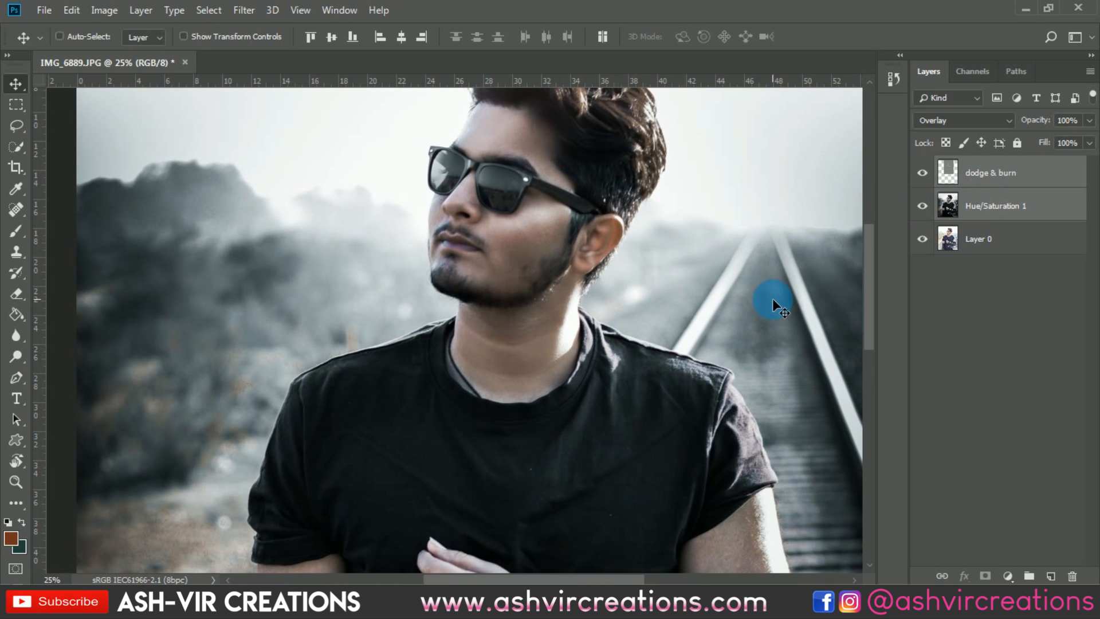
{"action": "right_click", "coordinate": [1007, 178]}
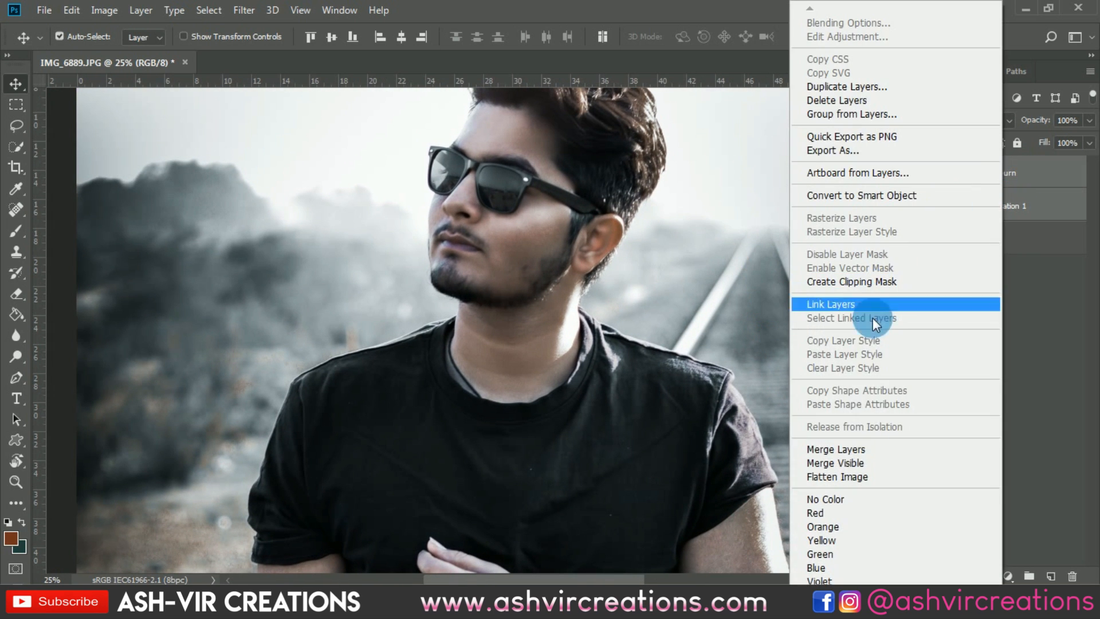
{"action": "left_click", "coordinate": [859, 450]}
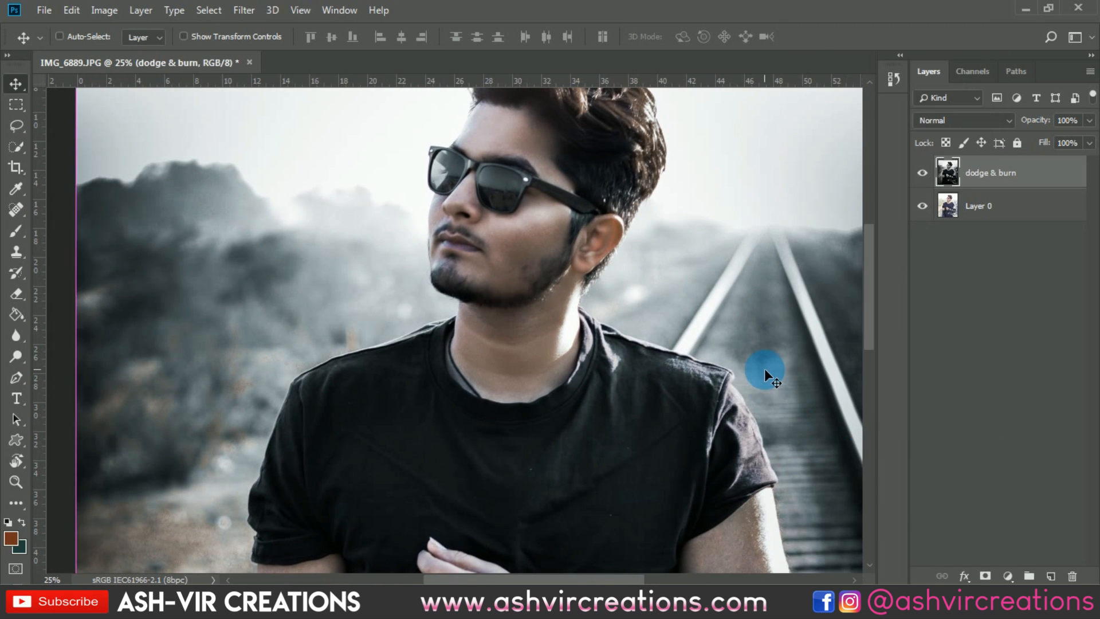
Compare the whole graded portrait with the original photo by hiding and showing the merged dodge & burn layer
{"action": "key", "text": "ctrl+0"}
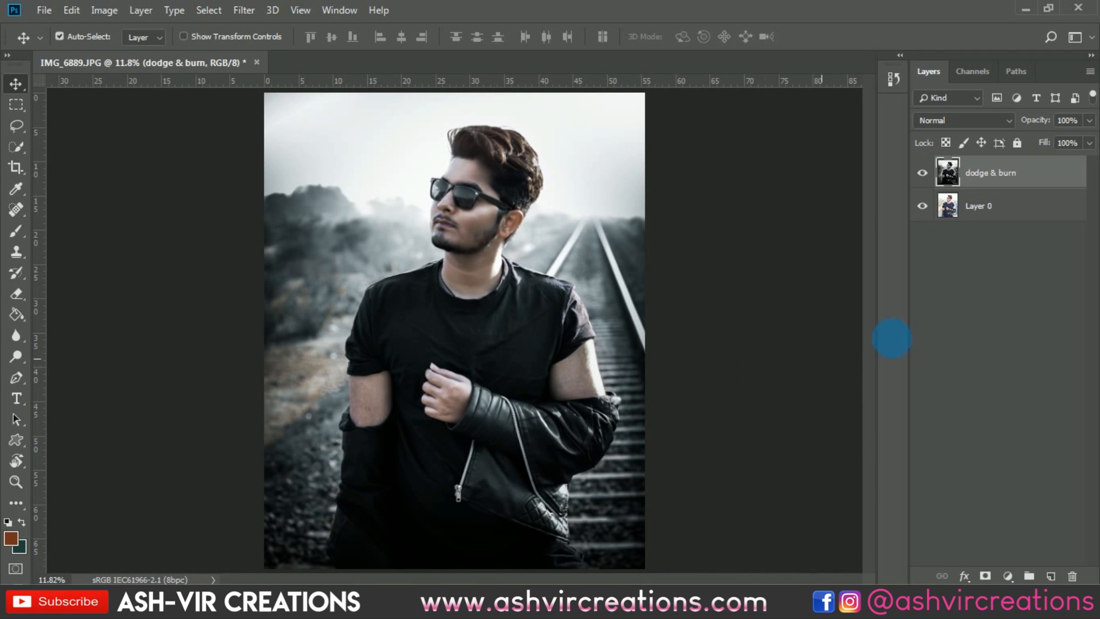
{"action": "left_click", "coordinate": [933, 176]}
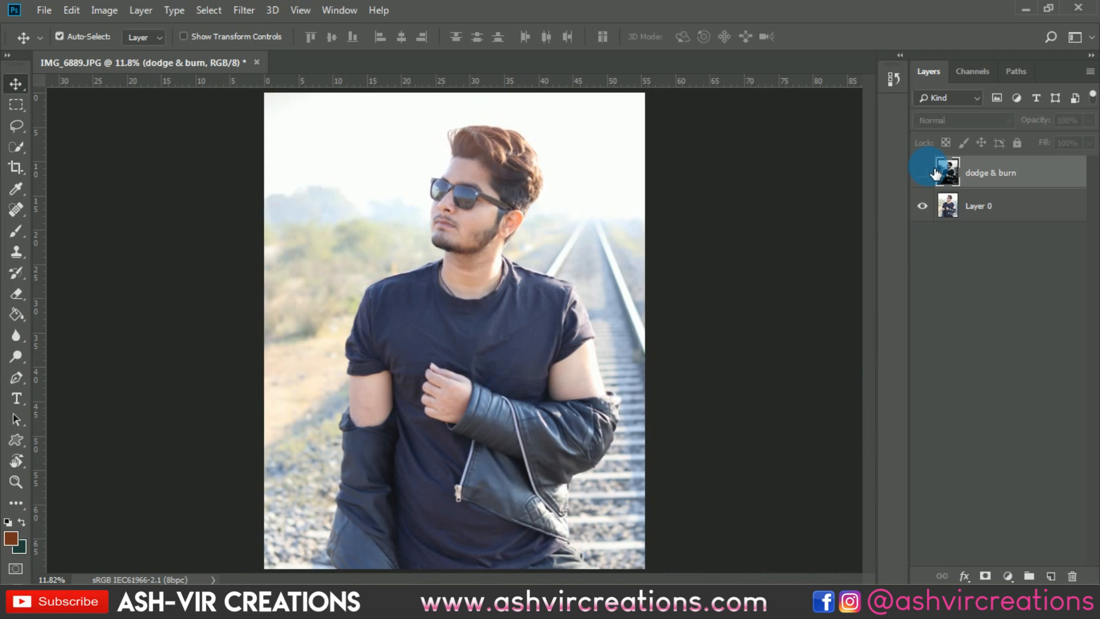
{"action": "left_click", "coordinate": [931, 172]}
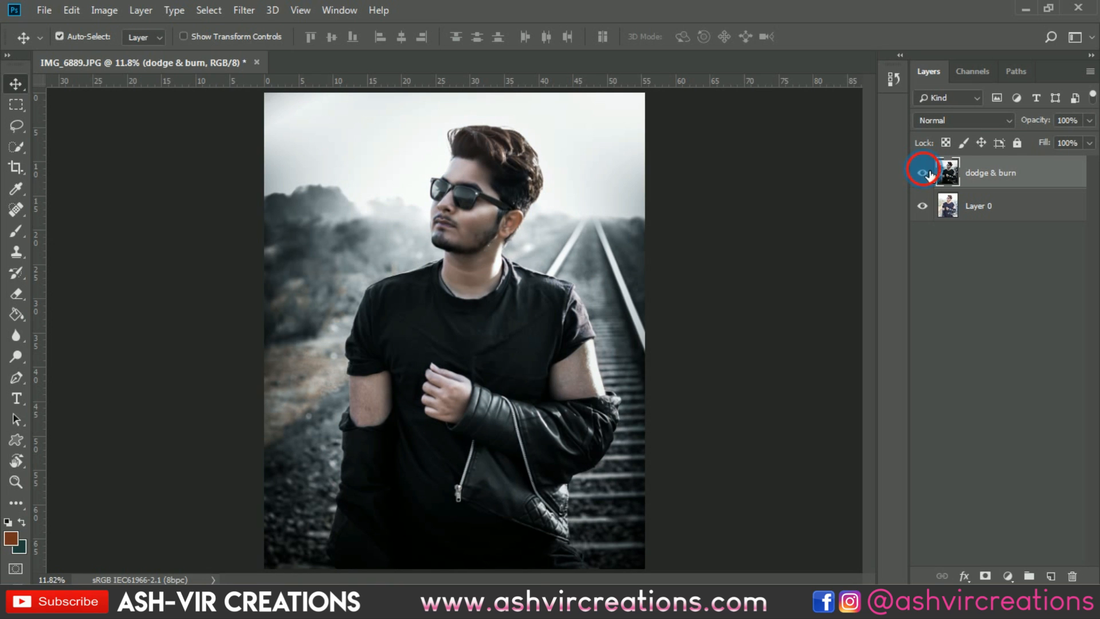
{"action": "left_click", "coordinate": [924, 172]}
{"action": "left_click", "coordinate": [924, 172]}
{"action": "left_click", "coordinate": [932, 171]}
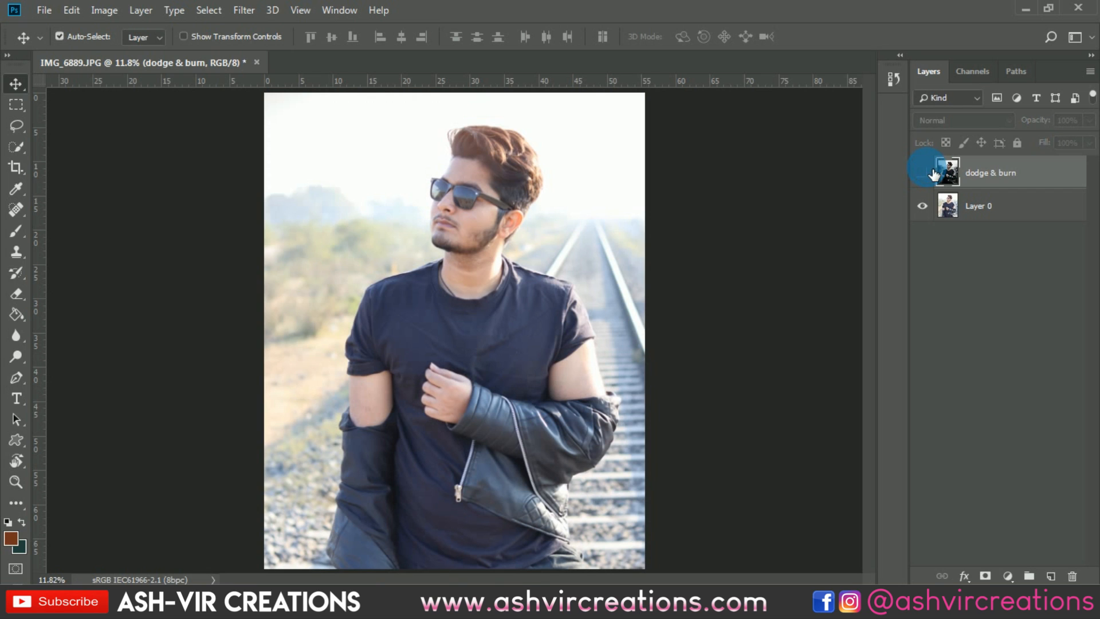
{"action": "left_click", "coordinate": [924, 173]}
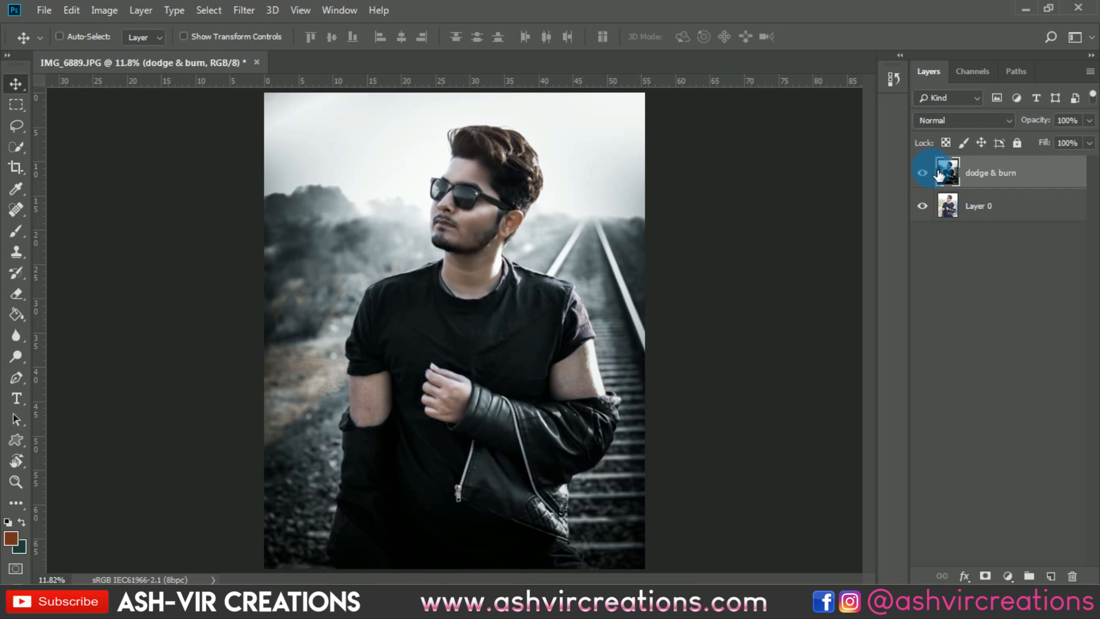
{"action": "key", "text": "ctrl+minus"}
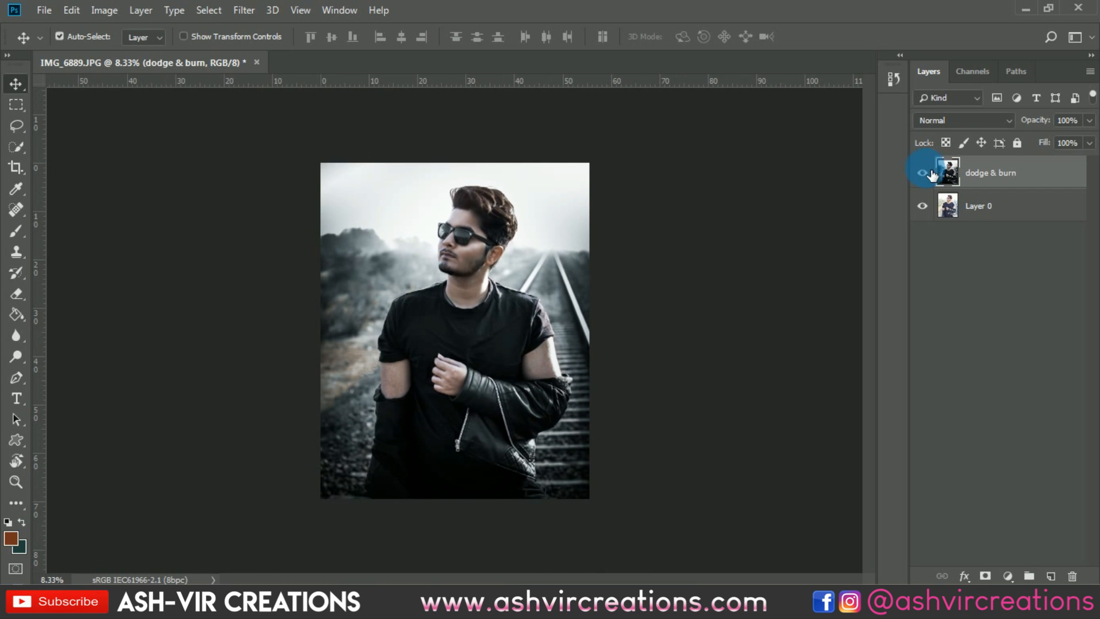
{"action": "left_click", "coordinate": [932, 173]}
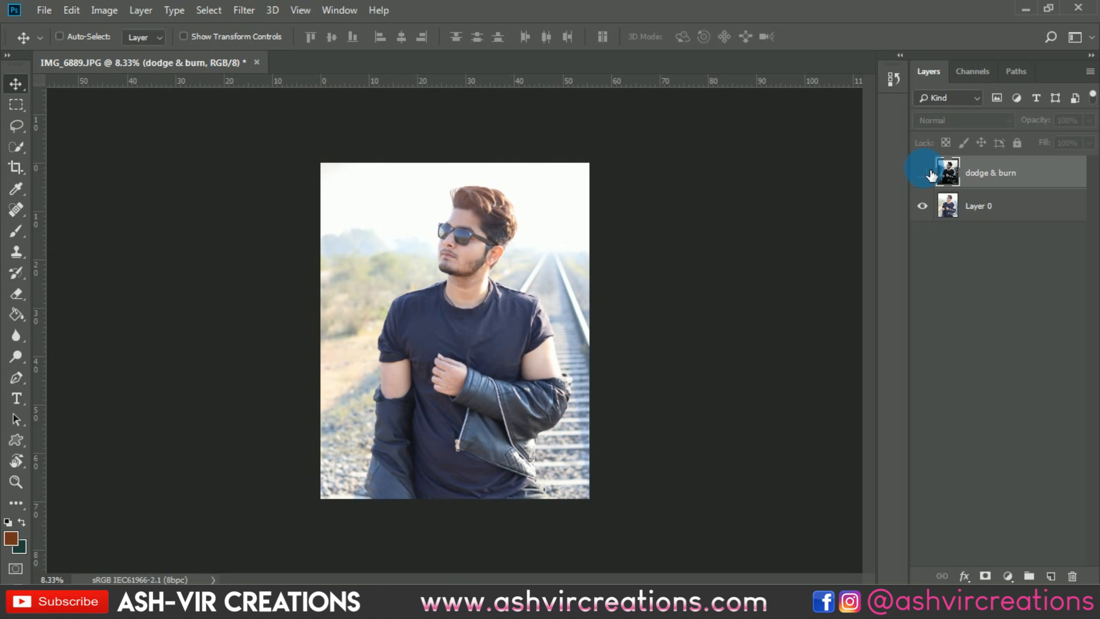
{"action": "key", "text": "ctrl+plus"}
{"action": "left_click", "coordinate": [928, 173]}
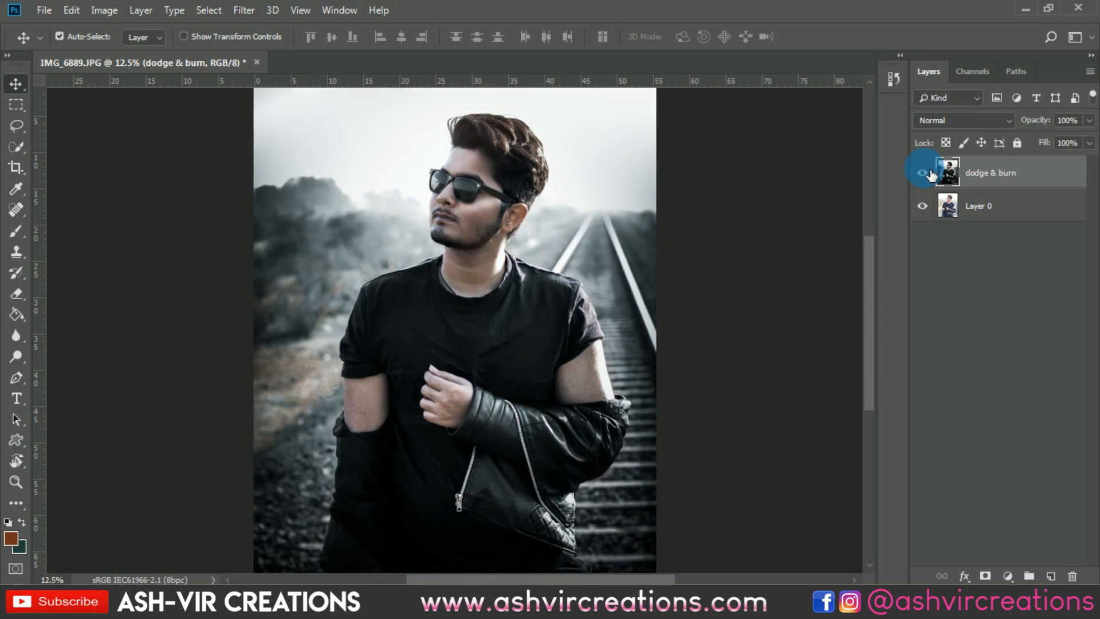
Examine the face and upper body up close, check them against the original once more, and review the full picture
{"action": "scroll", "coordinate": [550, 131], "scroll_direction": "up", "scroll_amount": 4}
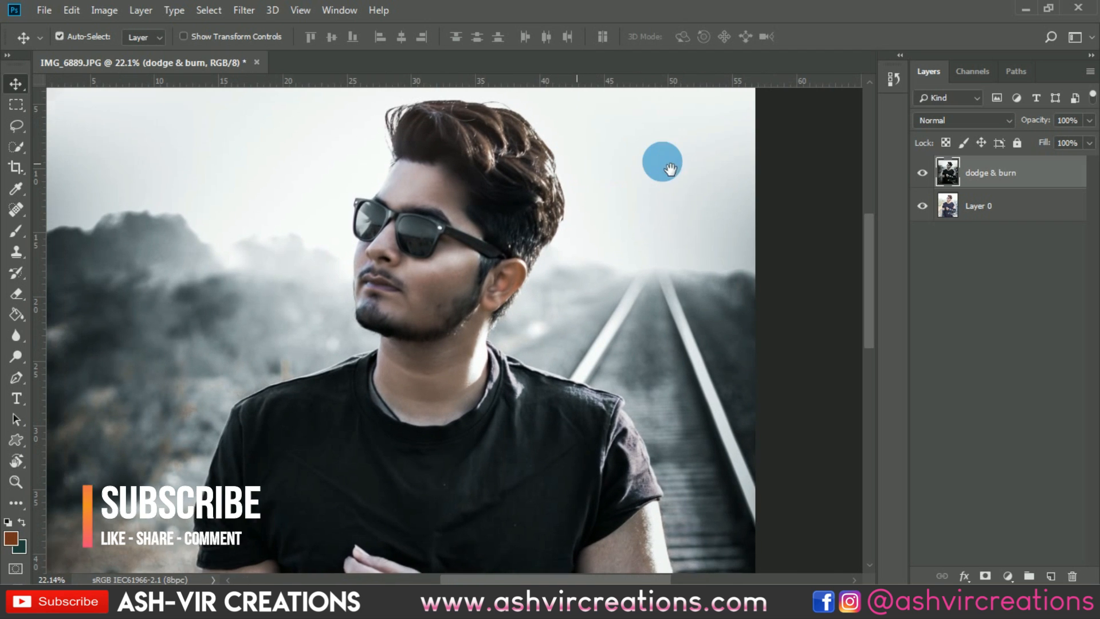
{"action": "scroll", "coordinate": [672, 159], "scroll_direction": "down", "scroll_amount": 3}
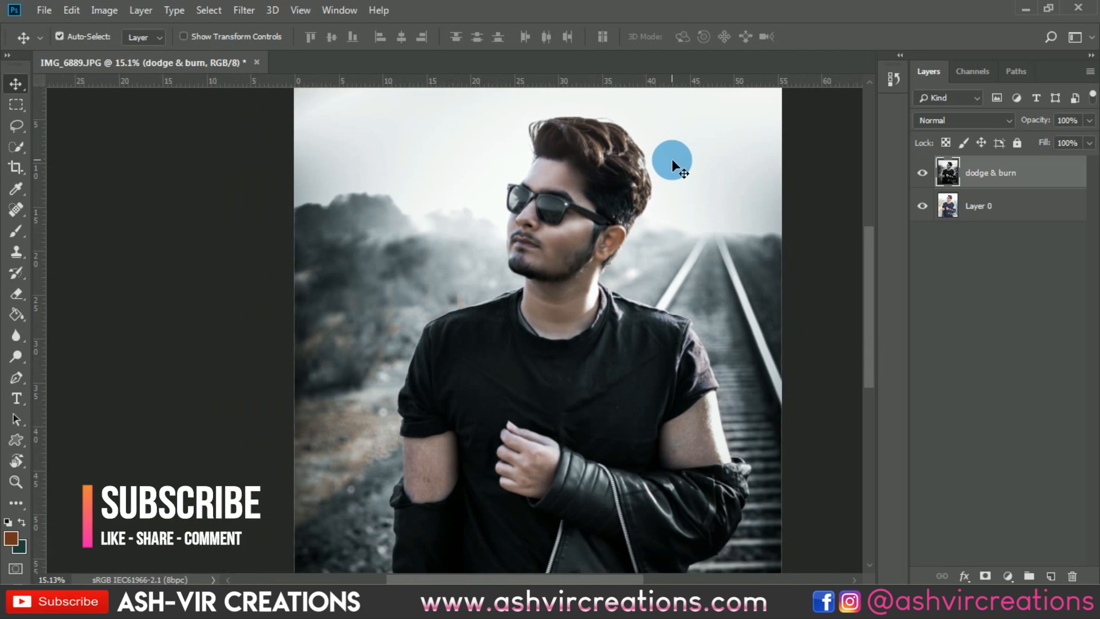
{"action": "left_click", "coordinate": [923, 172]}
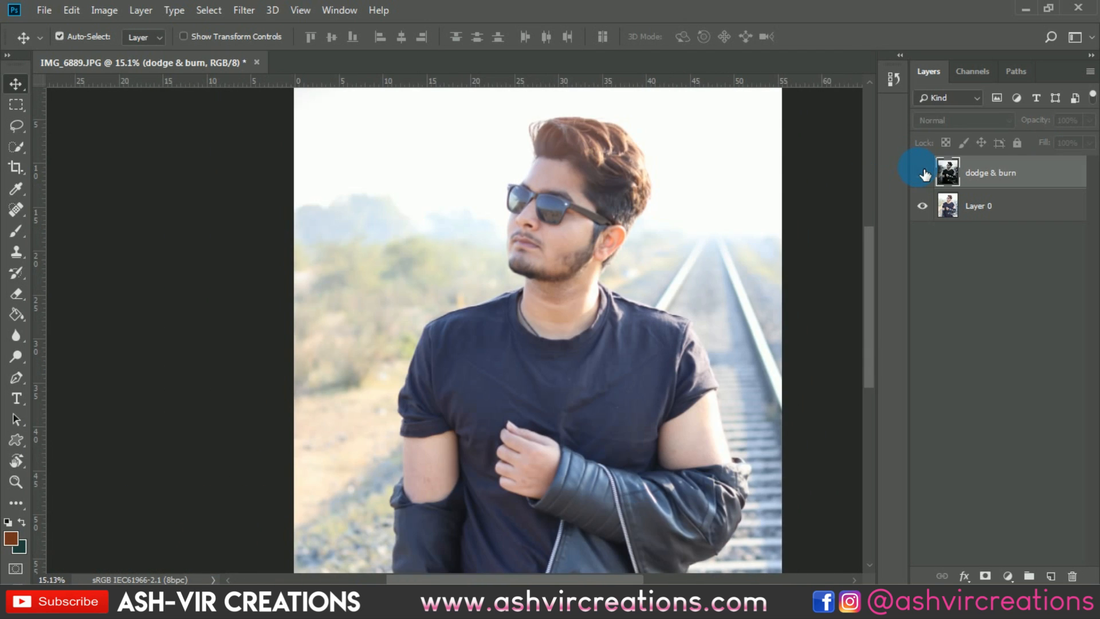
{"action": "left_click", "coordinate": [922, 172]}
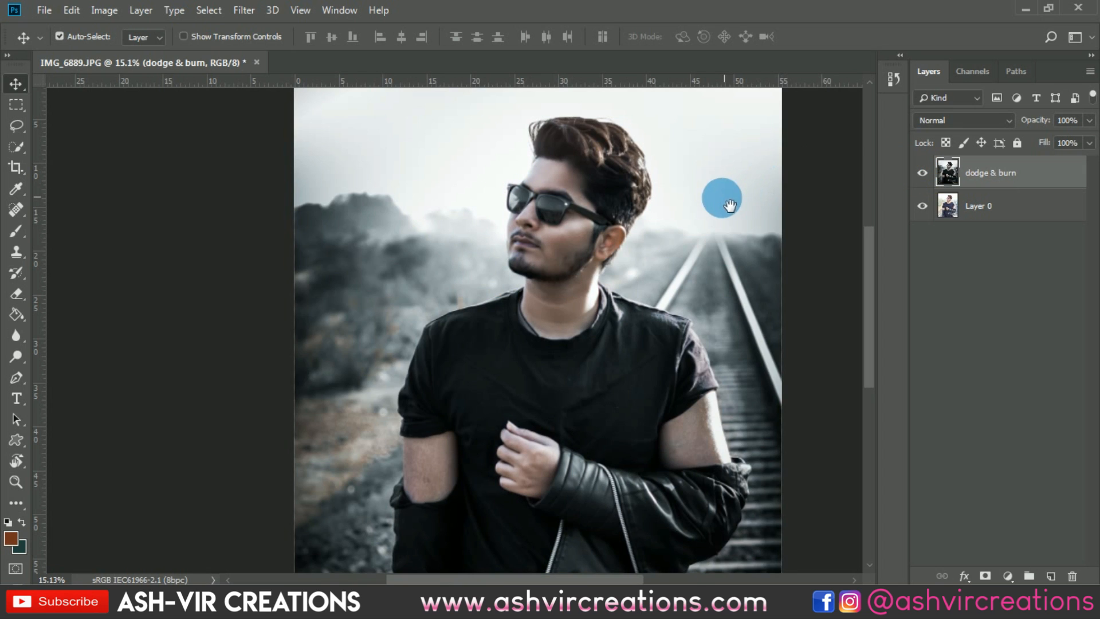
{"action": "left_click_drag", "start_coordinate": [717, 196], "coordinate": [660, 220]}
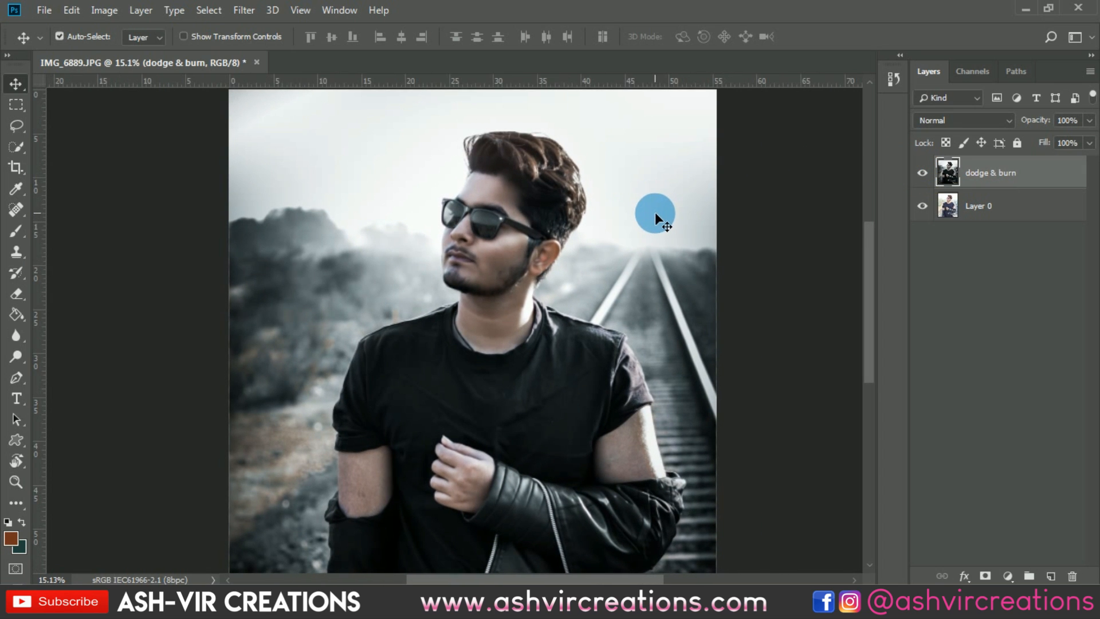
{"action": "scroll", "coordinate": [655, 213], "scroll_direction": "down", "scroll_amount": 5}
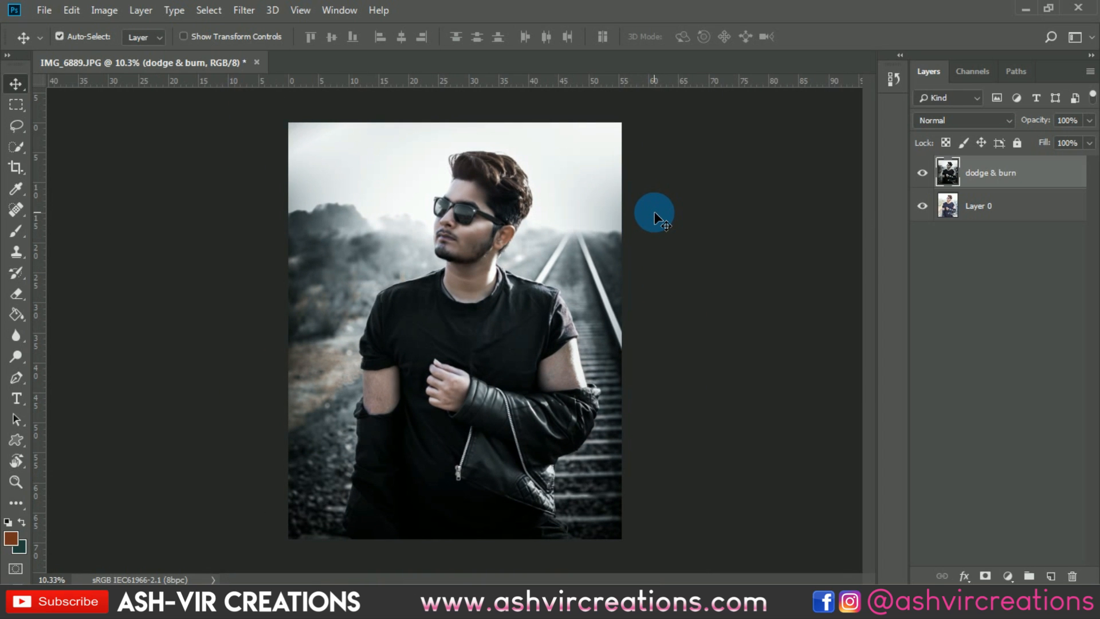
{"action": "scroll", "coordinate": [655, 212], "scroll_direction": "up", "scroll_amount": 2}
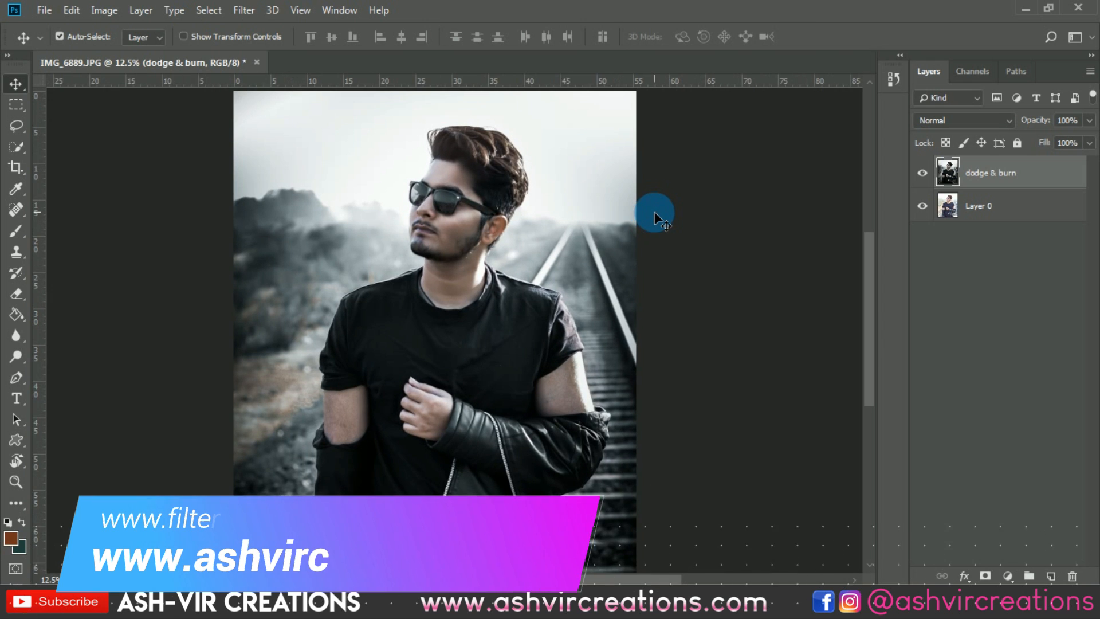
{"action": "scroll", "coordinate": [655, 214], "scroll_direction": "down", "scroll_amount": 1}
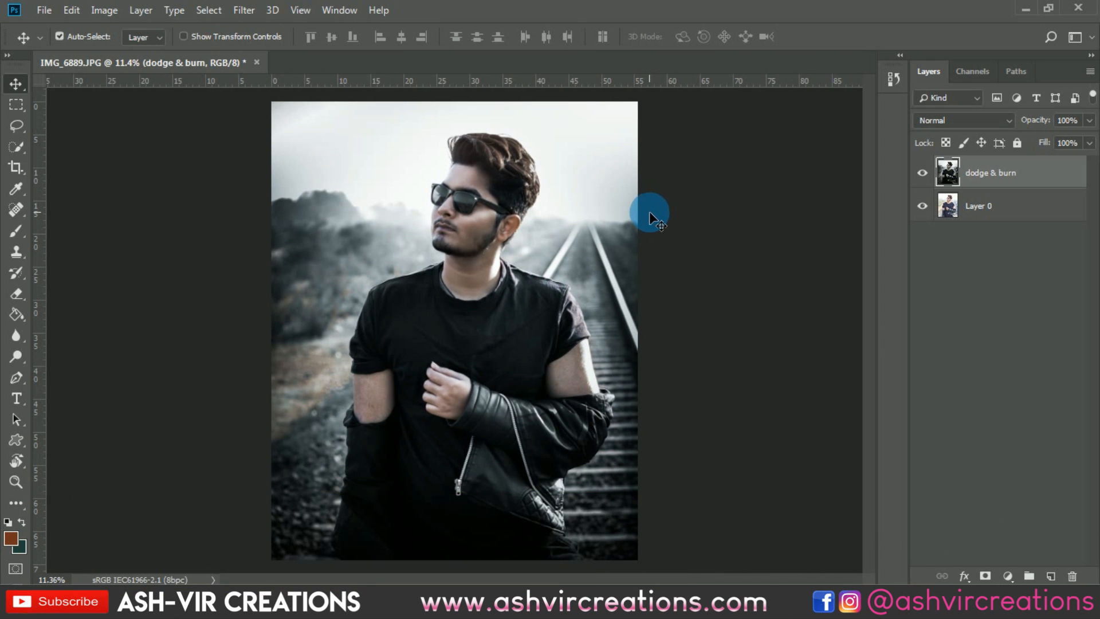
{"action": "scroll", "coordinate": [651, 215], "scroll_direction": "down", "scroll_amount": 1}
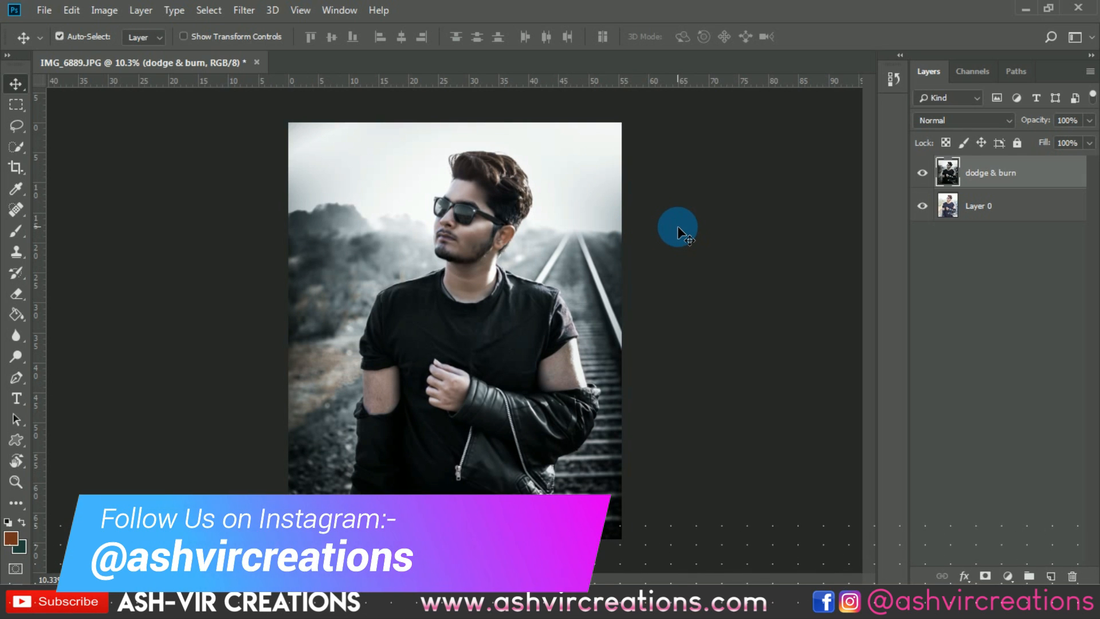
{"action": "scroll", "coordinate": [679, 229], "scroll_direction": "up", "scroll_amount": 2}
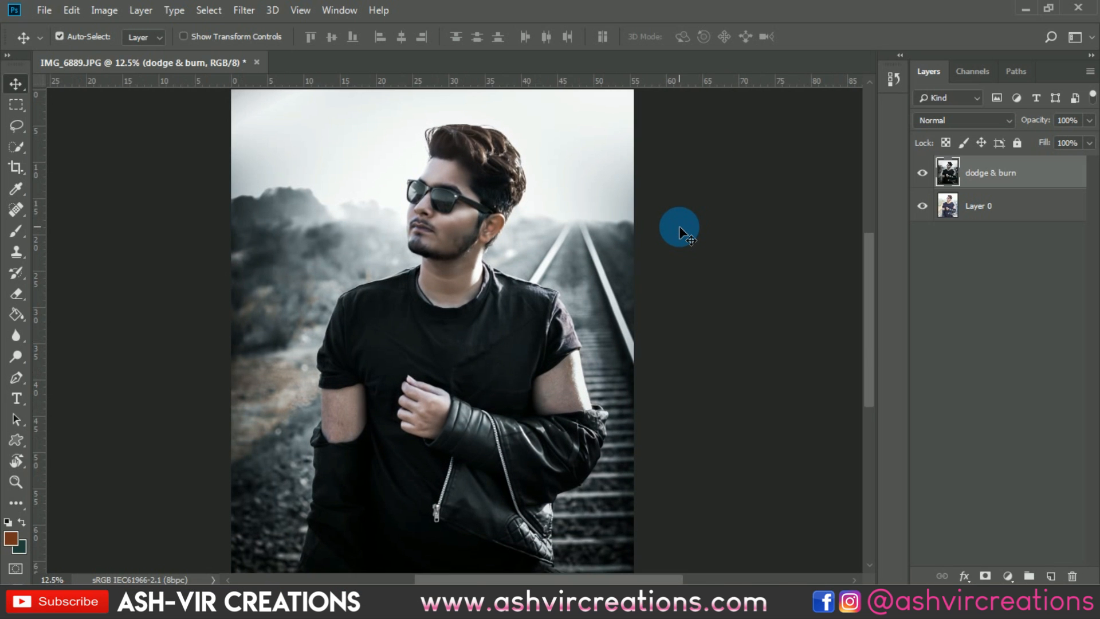
{"action": "scroll", "coordinate": [679, 229], "scroll_direction": "down", "scroll_amount": 1}
{"action": "scroll", "coordinate": [679, 230], "scroll_direction": "up", "scroll_amount": 1}
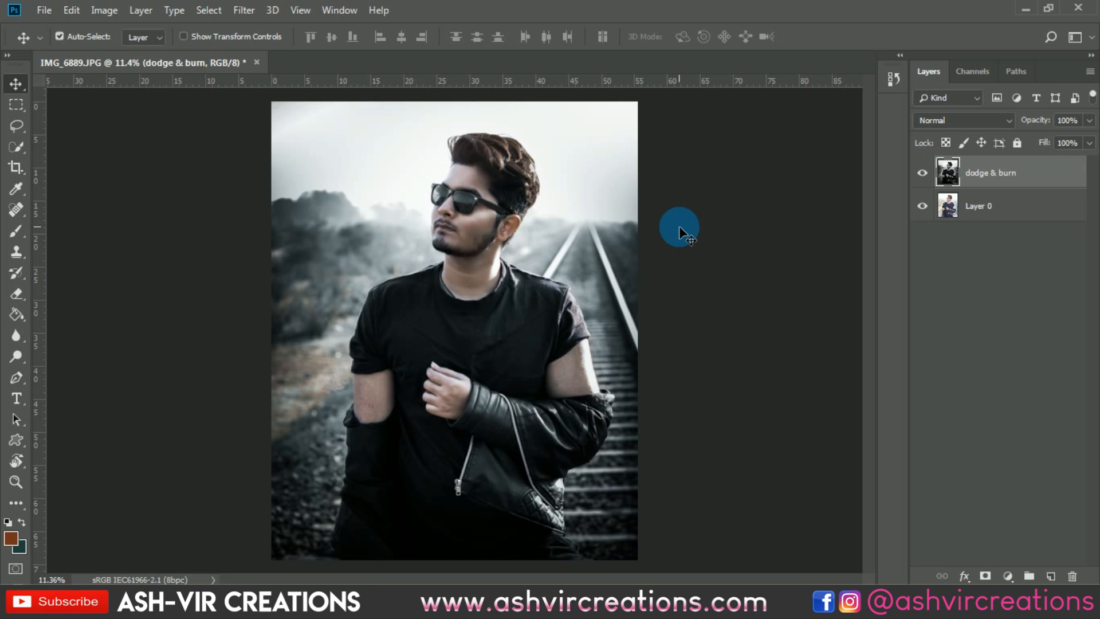
Compare the graded face and upper body with the original photo by repeatedly hiding and showing the dodge & burn layer
{"action": "scroll", "coordinate": [682, 235], "scroll_direction": "down", "scroll_amount": 1}
{"action": "left_click", "coordinate": [922, 173]}
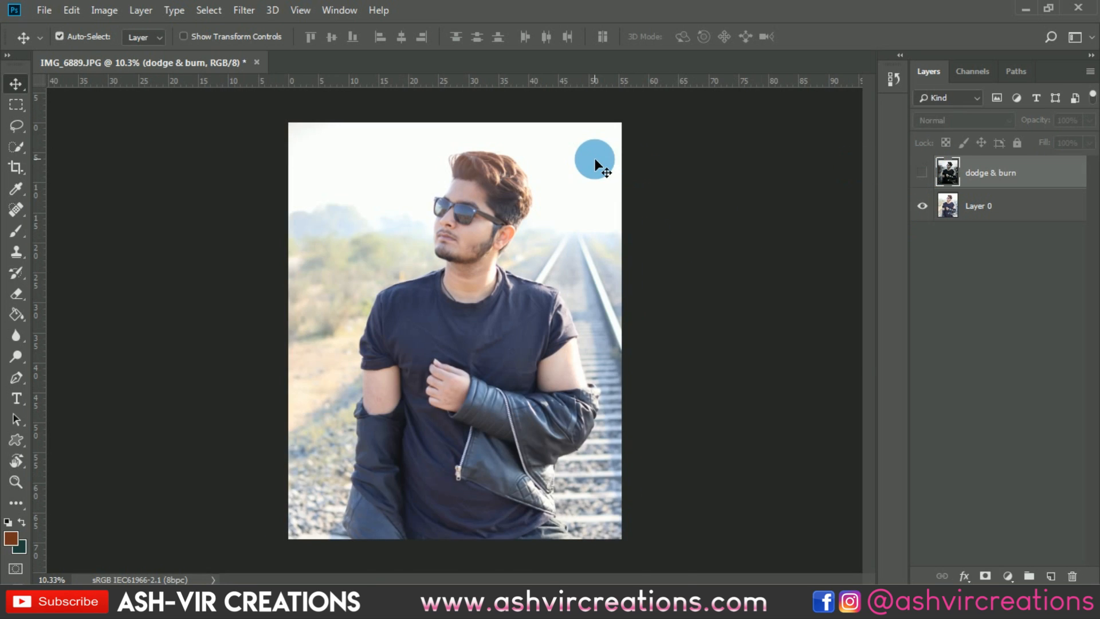
{"action": "scroll", "coordinate": [601, 168], "scroll_direction": "up", "scroll_amount": 5}
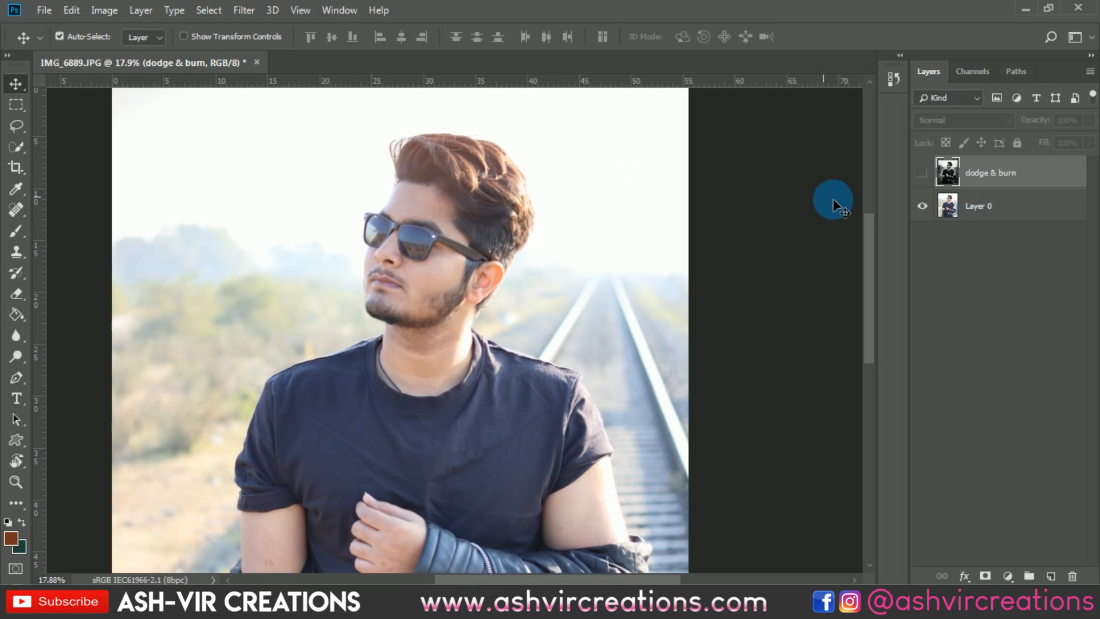
{"action": "left_click", "coordinate": [922, 173]}
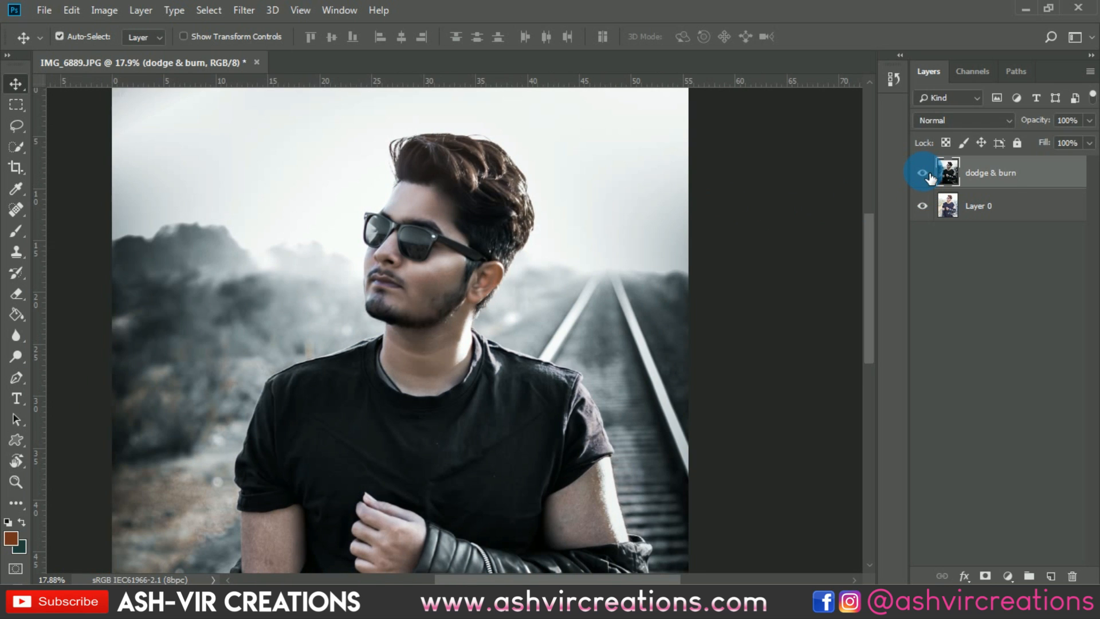
{"action": "left_click", "coordinate": [923, 173]}
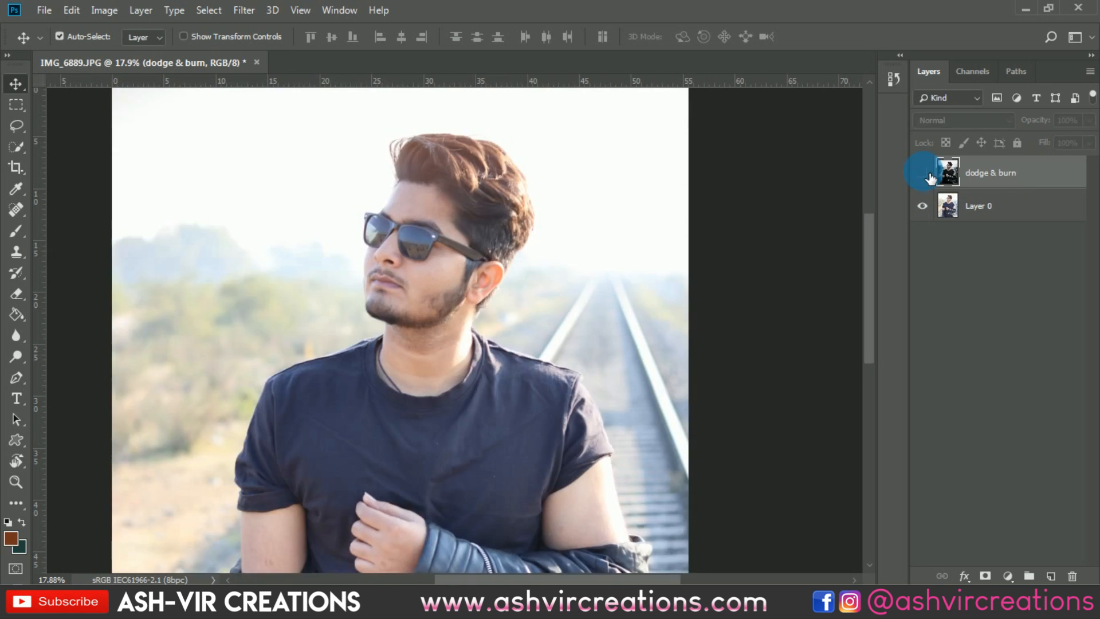
{"action": "left_click", "coordinate": [923, 173]}
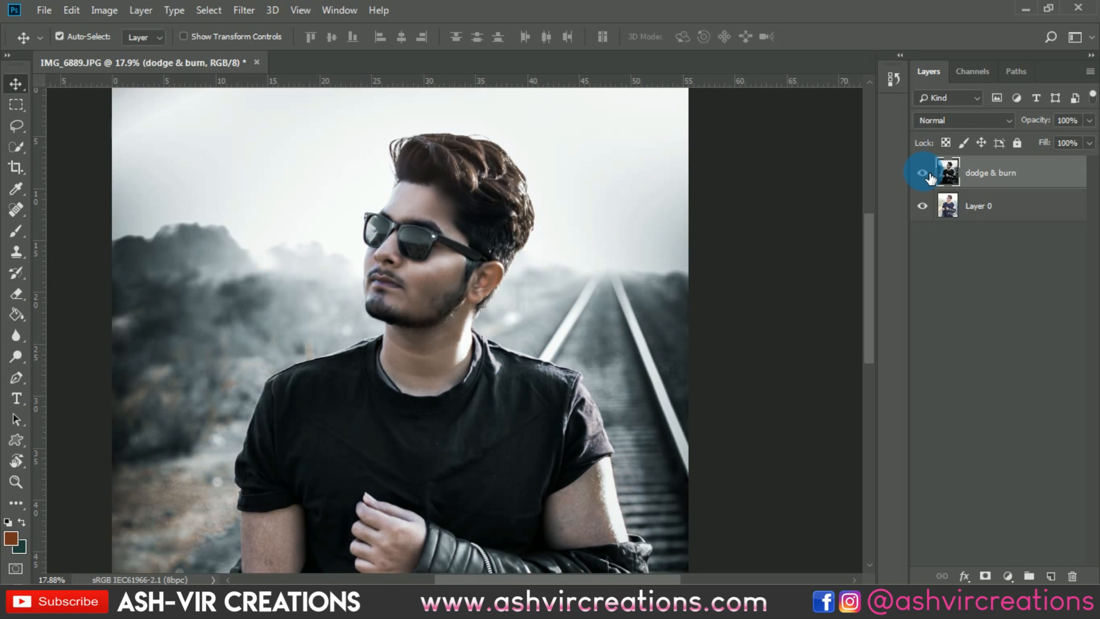
{"action": "left_click", "coordinate": [927, 176]}
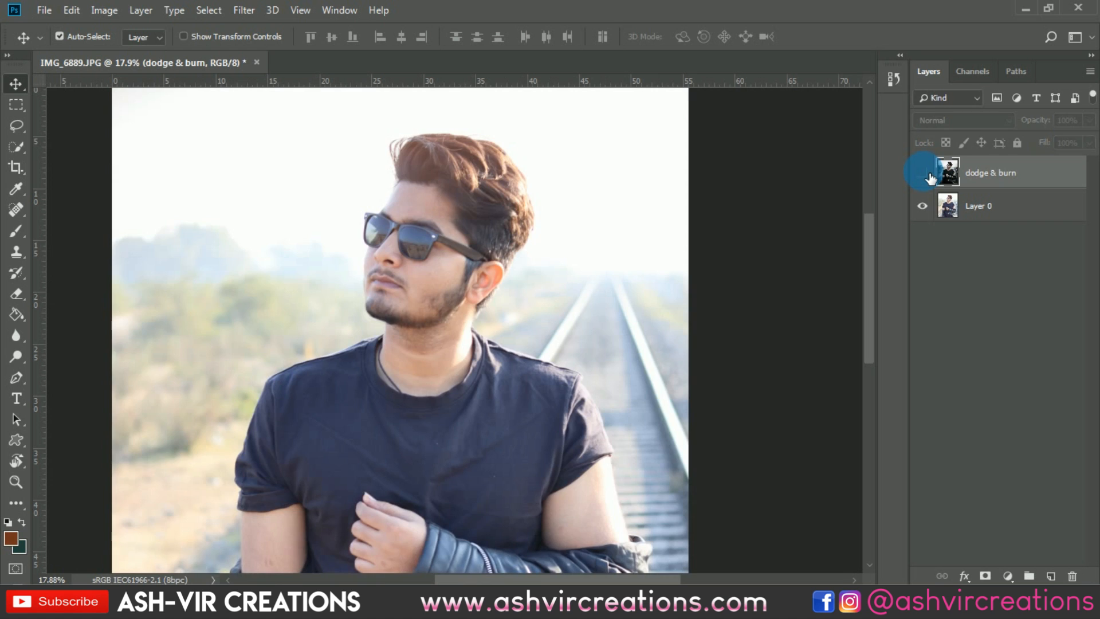
{"action": "left_click", "coordinate": [925, 172]}
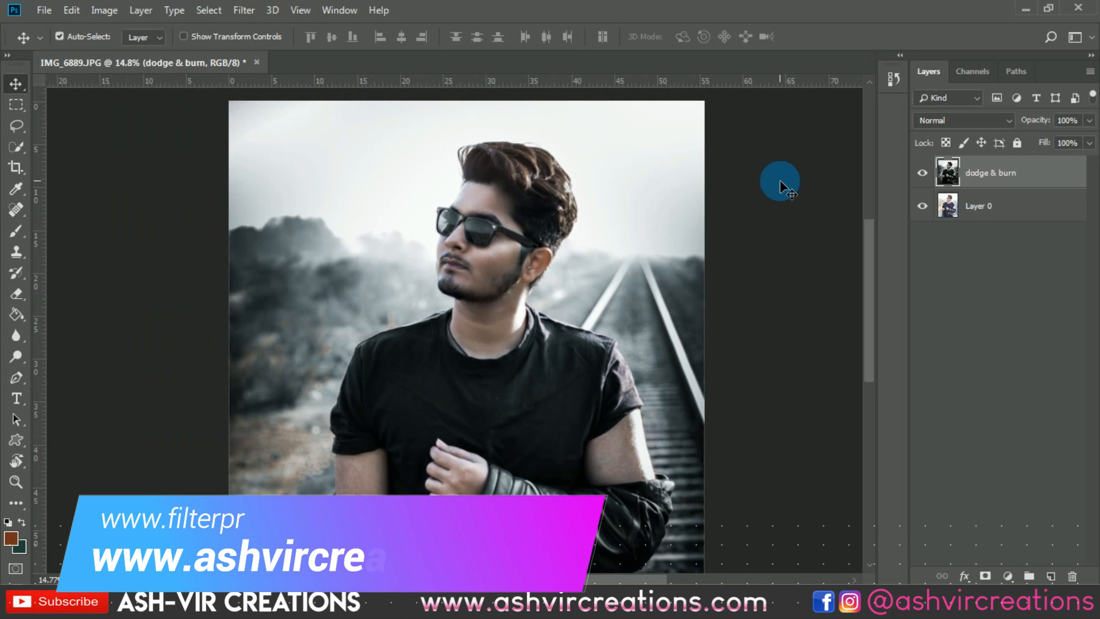
Inspect the graded portrait at several magnifications and toggle the dodge & burn layer's visibility twice to check it against Layer 0
{"action": "scroll", "coordinate": [781, 183], "scroll_direction": "up", "scroll_amount": 1}
{"action": "scroll", "coordinate": [726, 195], "scroll_direction": "down", "scroll_amount": 1}
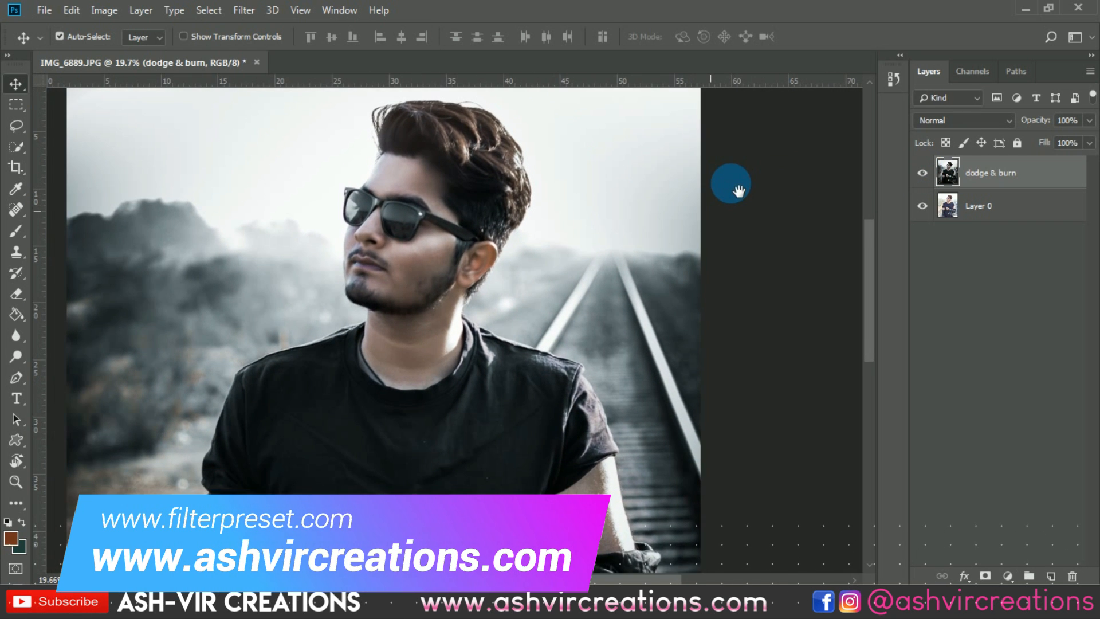
{"action": "scroll", "coordinate": [731, 185], "scroll_direction": "down", "scroll_amount": 2}
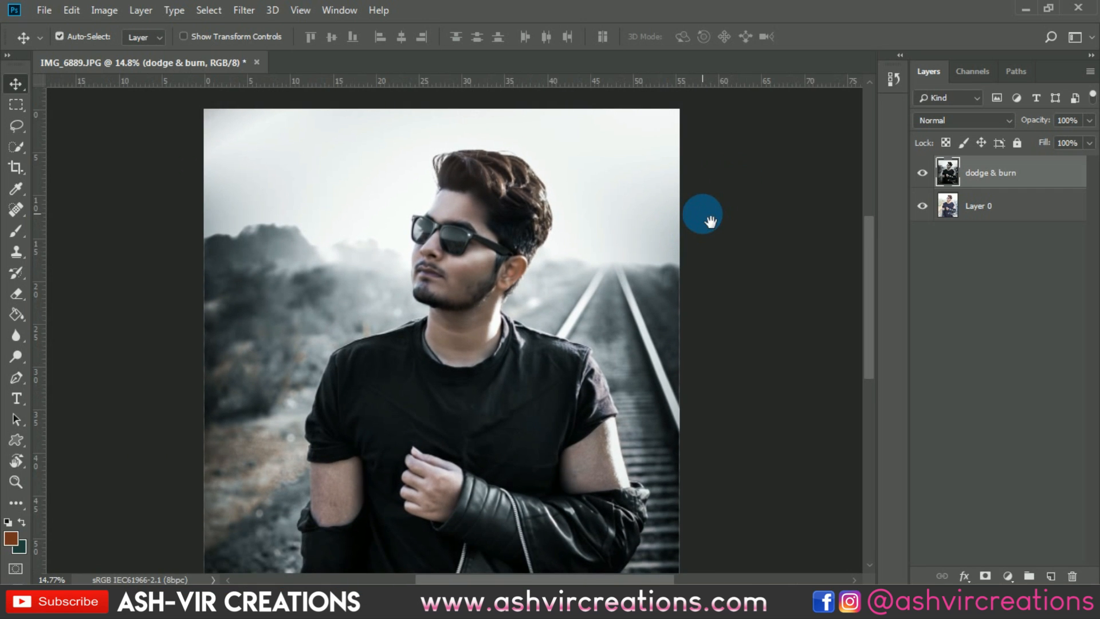
{"action": "scroll", "coordinate": [703, 218], "scroll_direction": "down", "scroll_amount": 1}
{"action": "scroll", "coordinate": [703, 221], "scroll_direction": "up", "scroll_amount": 2}
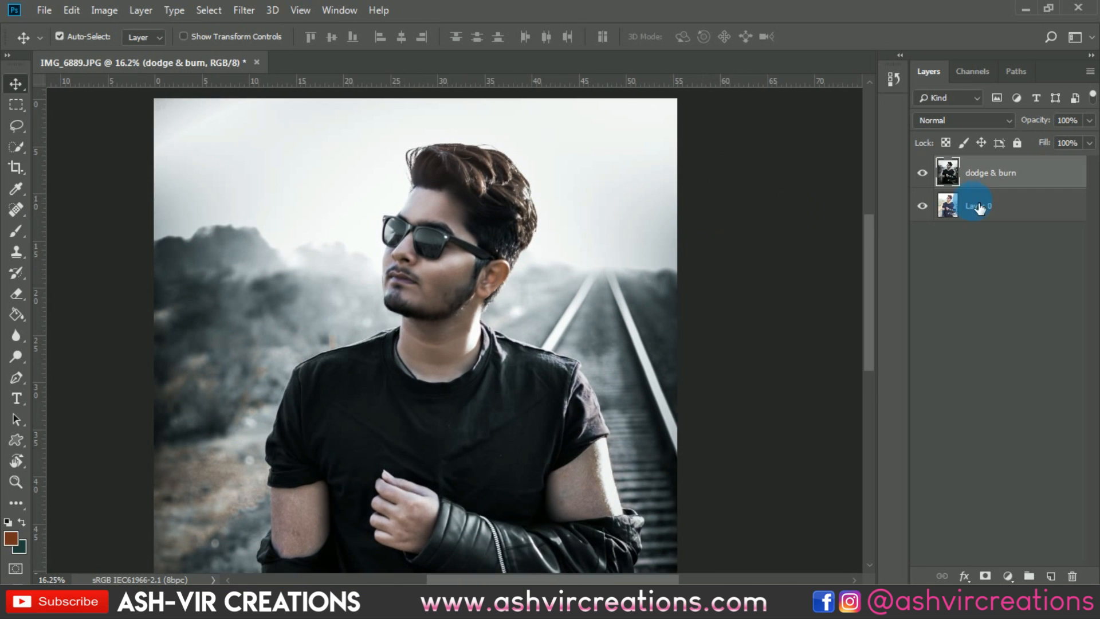
{"action": "left_click", "coordinate": [924, 172]}
{"action": "left_click", "coordinate": [924, 173]}
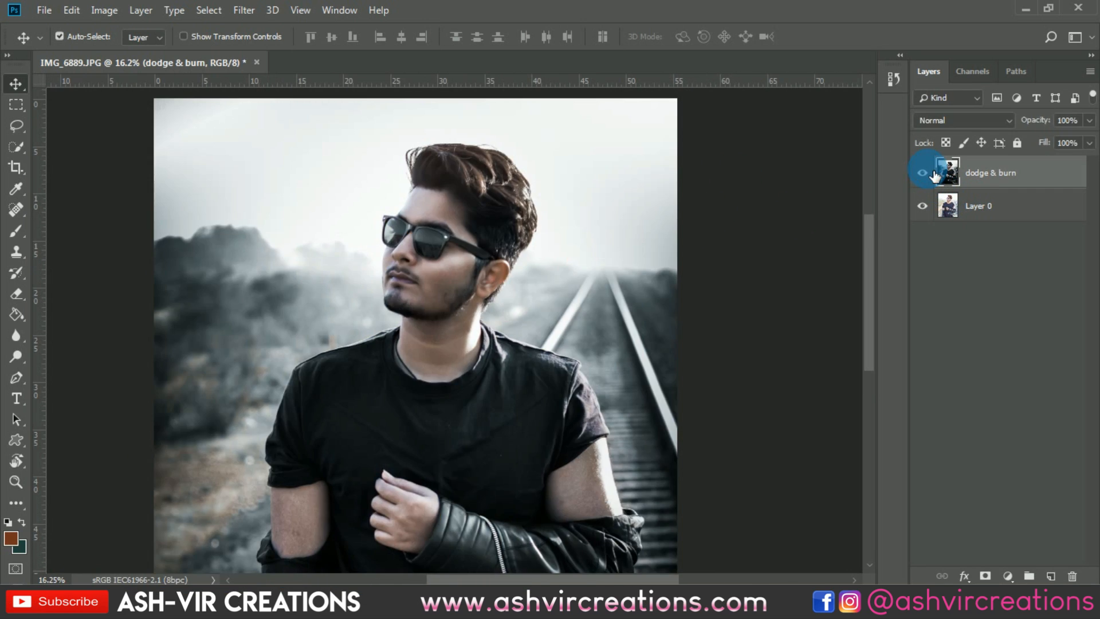
{"action": "left_click", "coordinate": [924, 173]}
{"action": "left_click", "coordinate": [932, 172]}
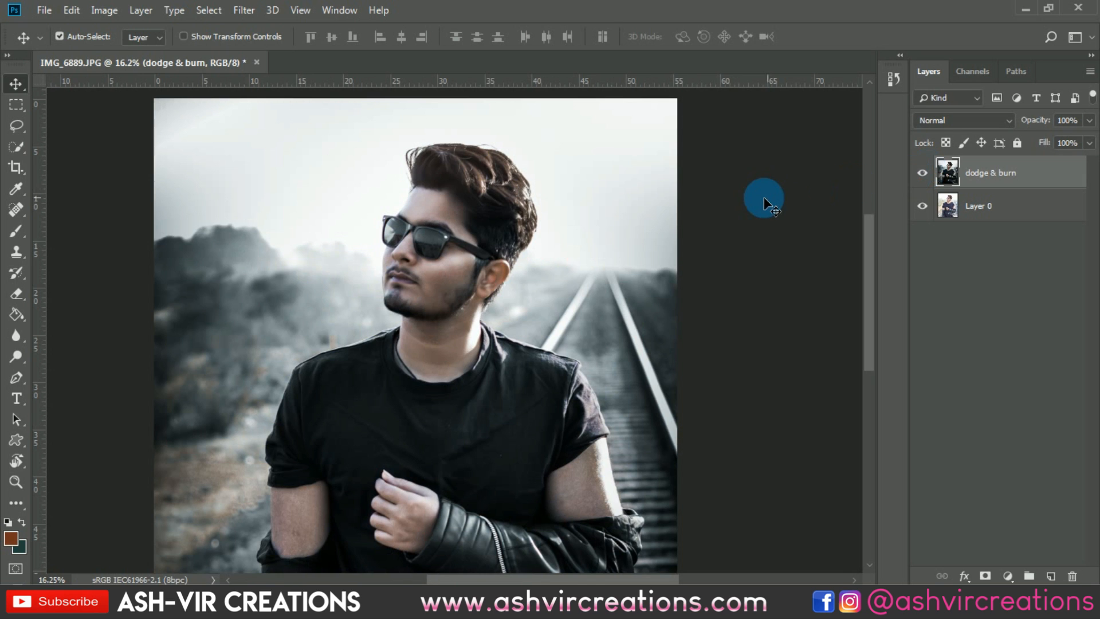
Review the graded portrait at a wider view, check it once against the original, and end with the dodge & burn layer shown
{"action": "scroll", "coordinate": [764, 197], "scroll_direction": "down", "scroll_amount": 1}
{"action": "scroll", "coordinate": [763, 197], "scroll_direction": "down", "scroll_amount": 1}
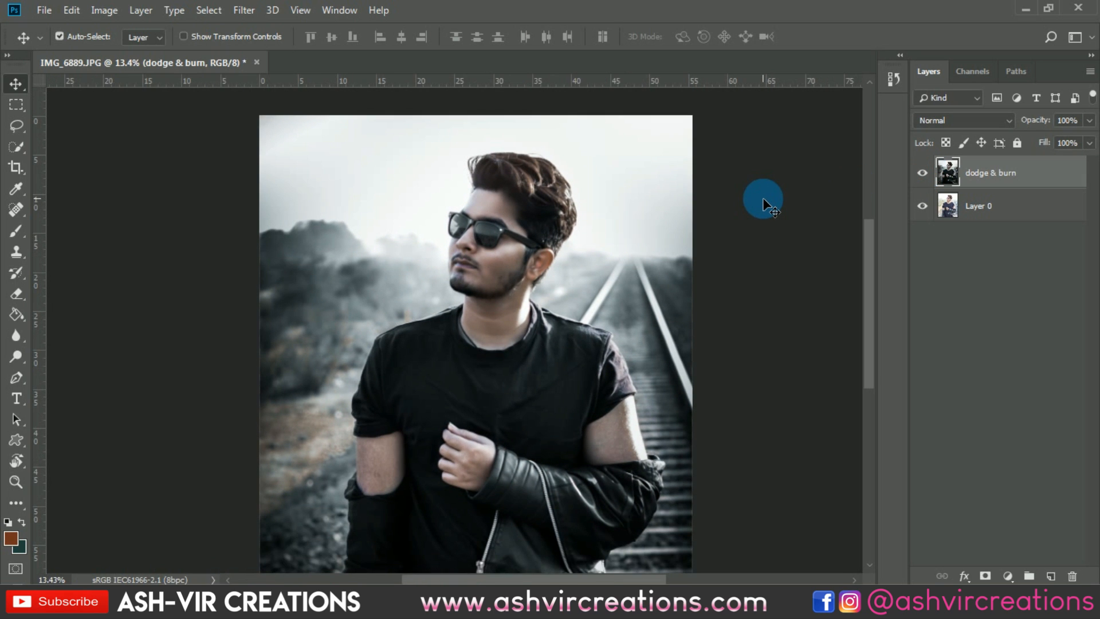
{"action": "scroll", "coordinate": [768, 212], "scroll_direction": "up", "scroll_amount": 1}
{"action": "scroll", "coordinate": [762, 215], "scroll_direction": "down", "scroll_amount": 2}
{"action": "scroll", "coordinate": [758, 216], "scroll_direction": "up", "scroll_amount": 1}
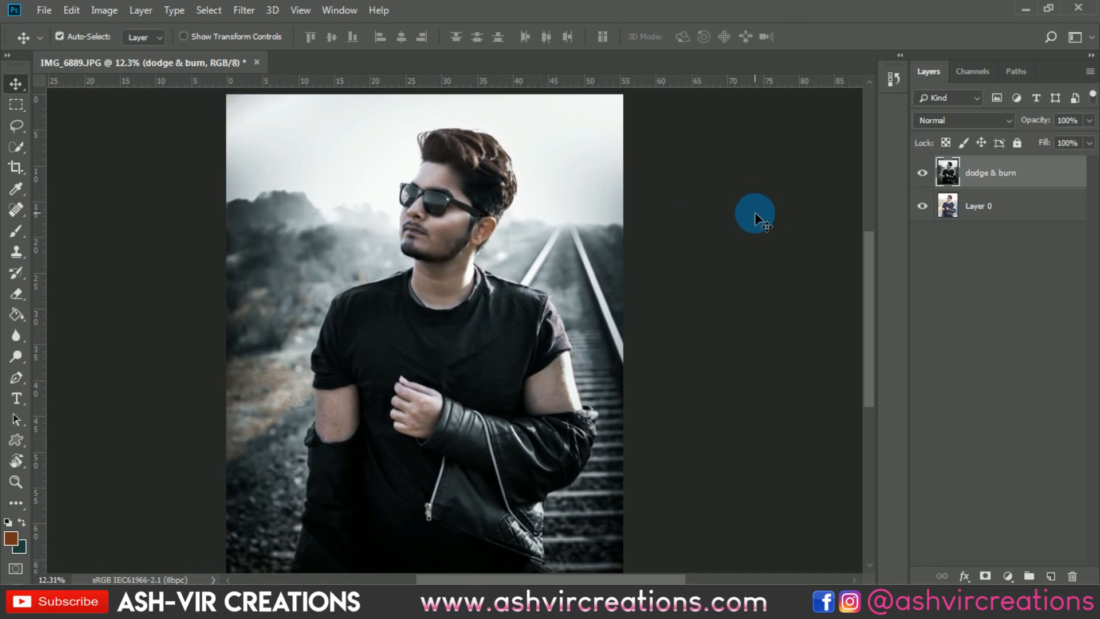
{"action": "left_click", "coordinate": [929, 177]}
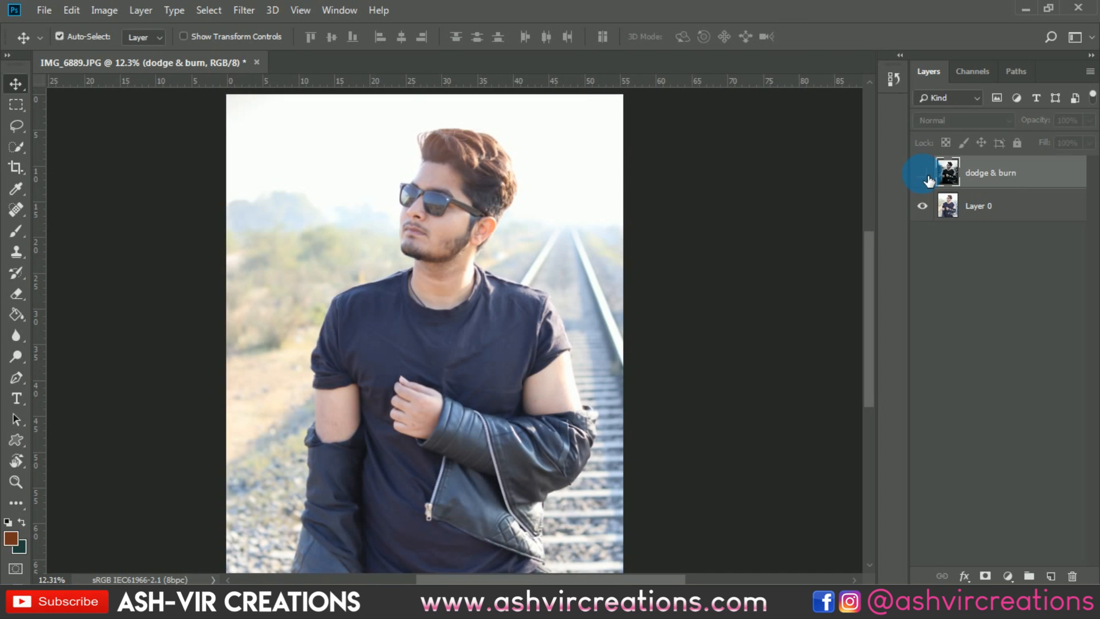
{"action": "left_click", "coordinate": [922, 175]}
{"action": "scroll", "coordinate": [725, 182], "scroll_direction": "down", "scroll_amount": 1}
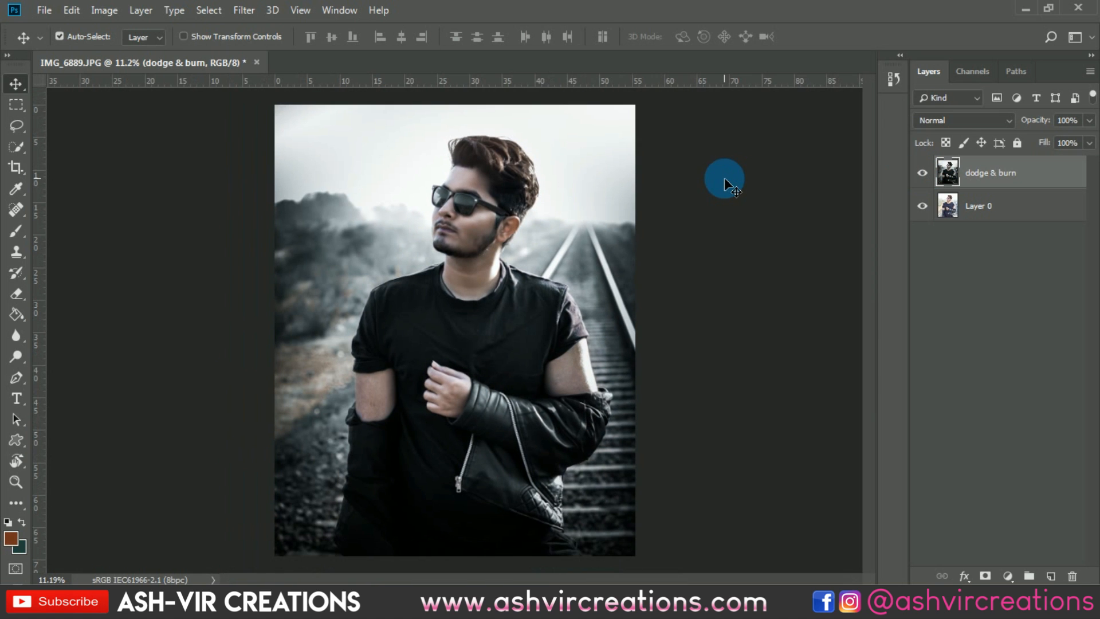